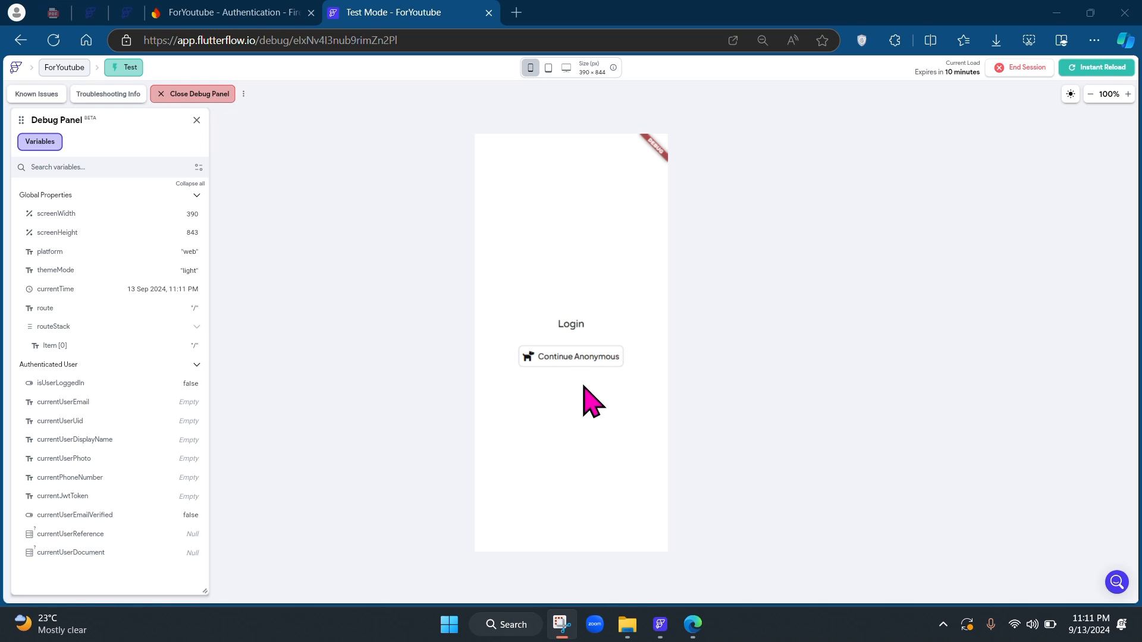
- Continue anonymously into the test app and enter ImagesSetOne as the images name
{"action": "left_click", "coordinate": [555, 359]}
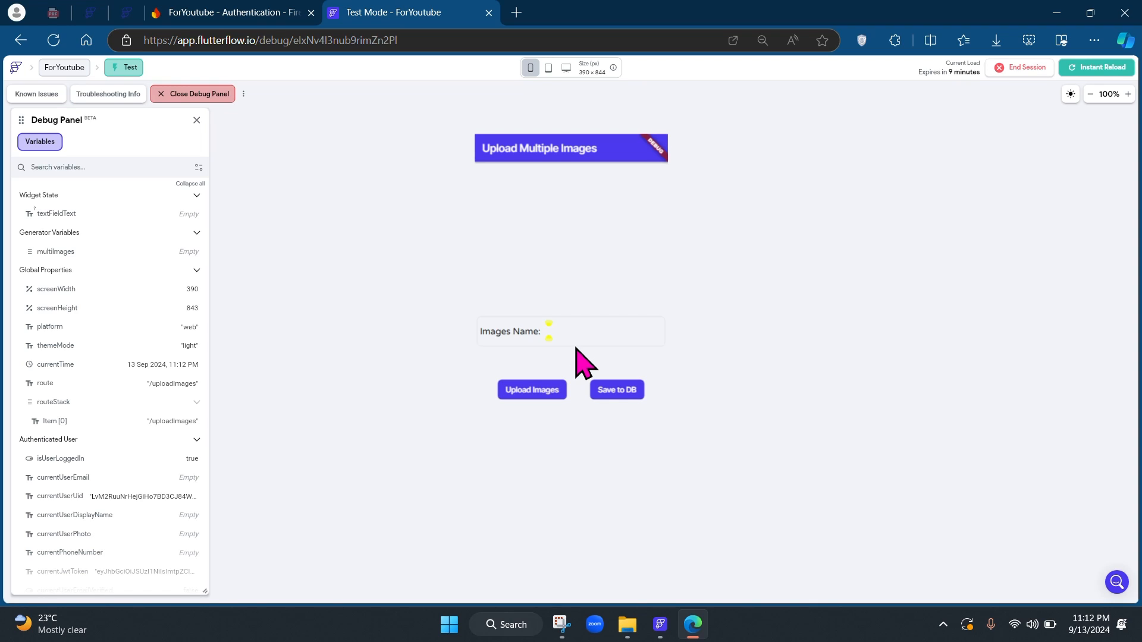
{"action": "type", "text": "ges"}
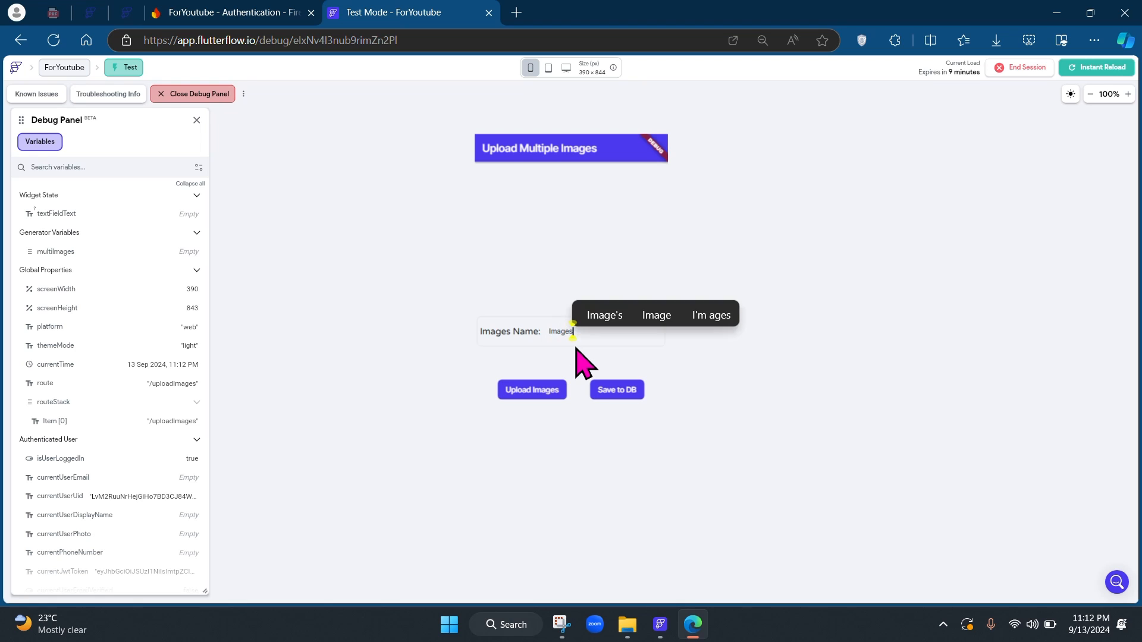
{"action": "type", "text": "SetOne"}
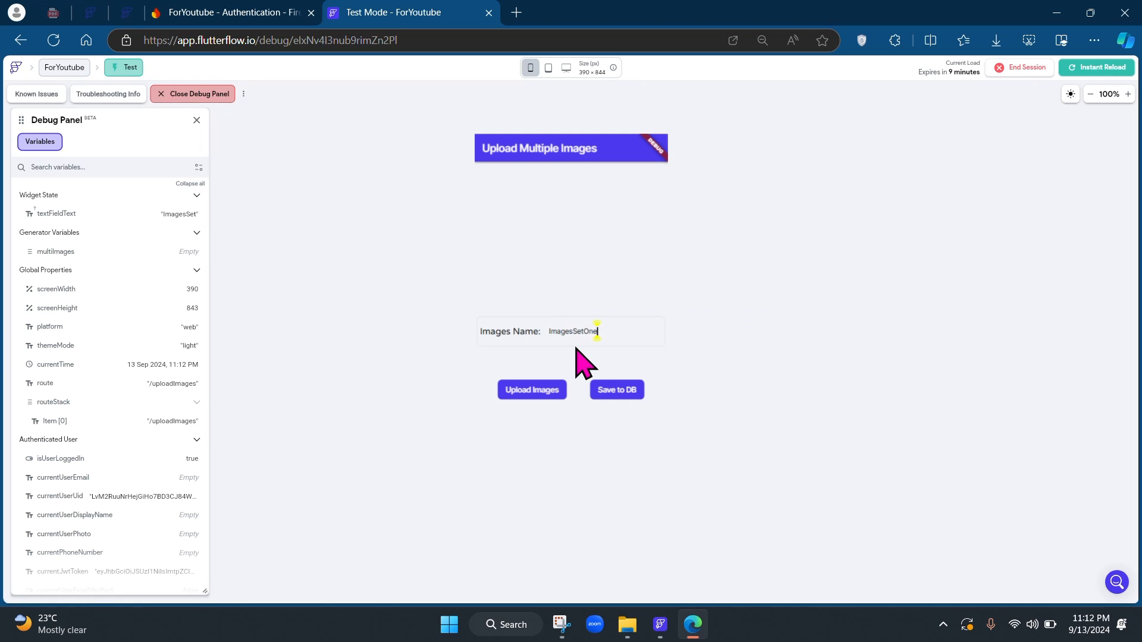
- Upload the five images 1.png through 5.png from the Downloads folder
{"action": "left_click", "coordinate": [528, 391]}
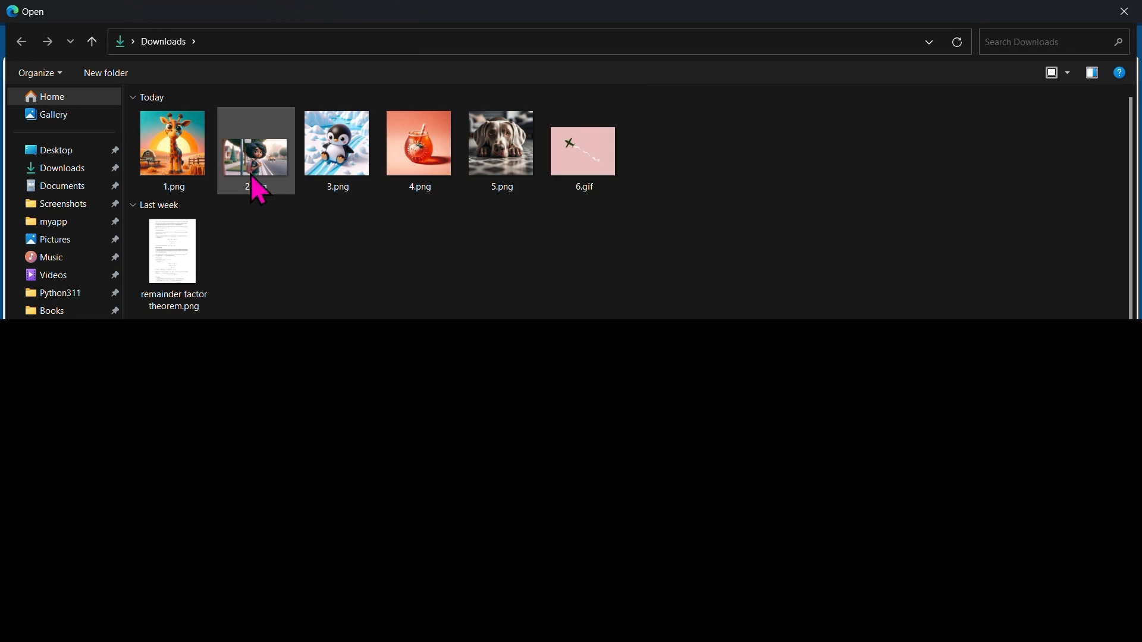
{"action": "left_click", "coordinate": [173, 151]}
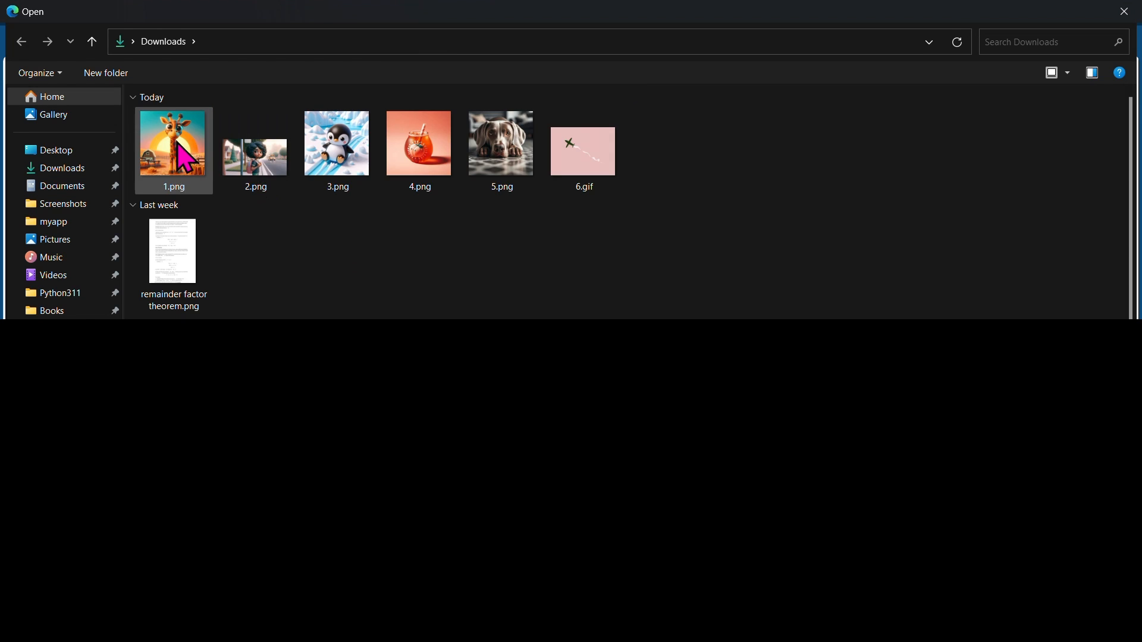
{"action": "left_click", "coordinate": [486, 154], "text": "shift"}
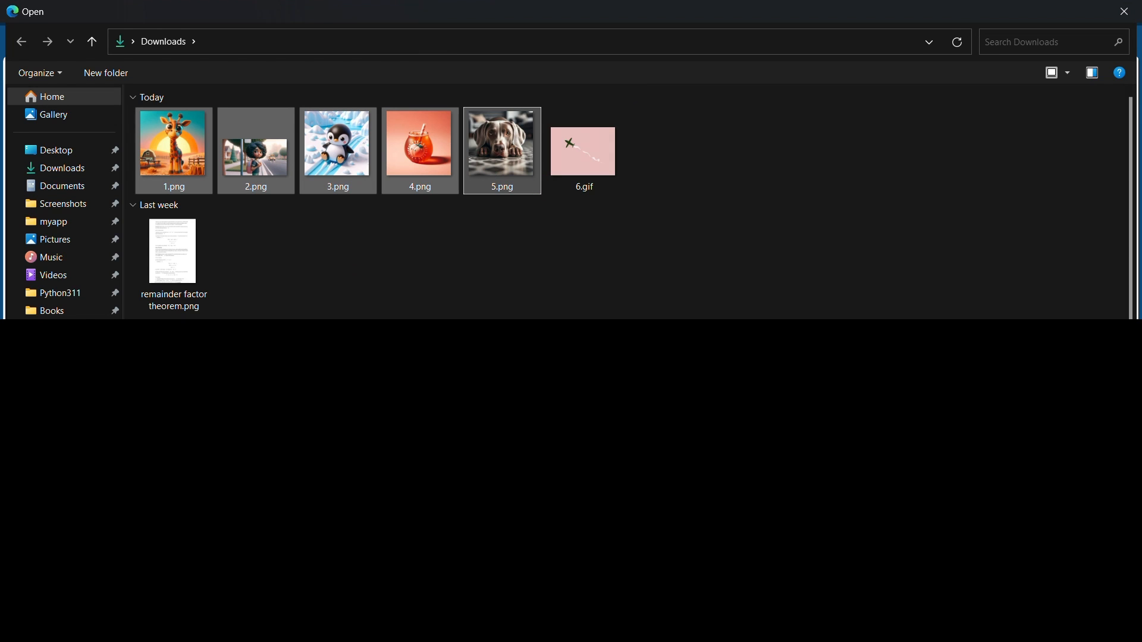
{"action": "left_click", "coordinate": [1011, 620]}
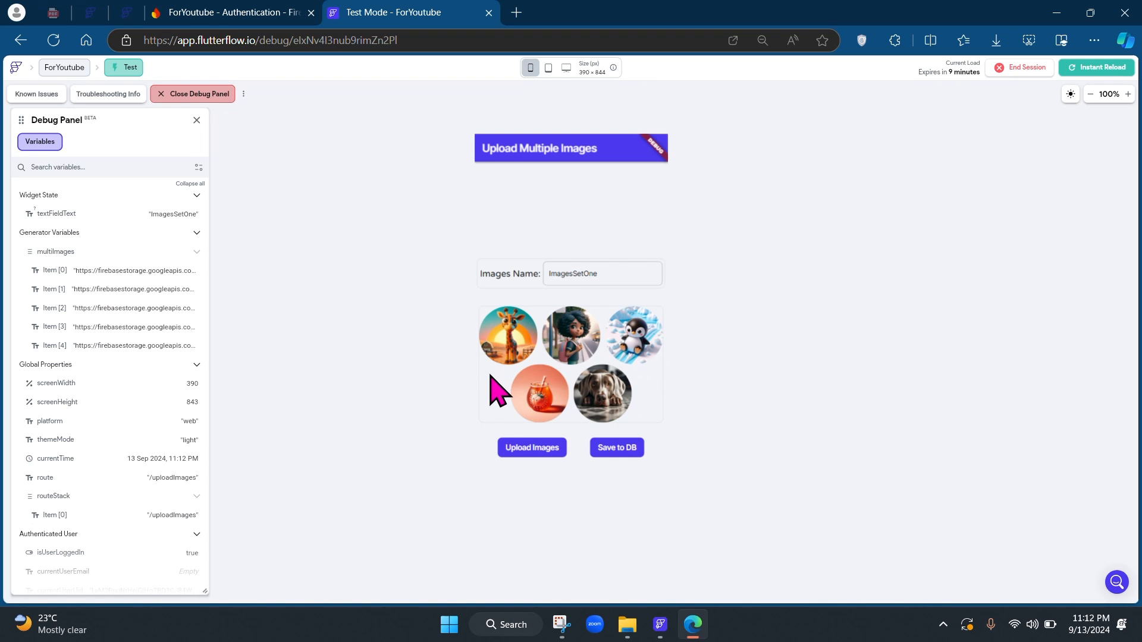
- Switch to the Firebase console and check the Firestore Database collections against the test app's uploaded images
{"action": "left_click", "coordinate": [211, 13]}
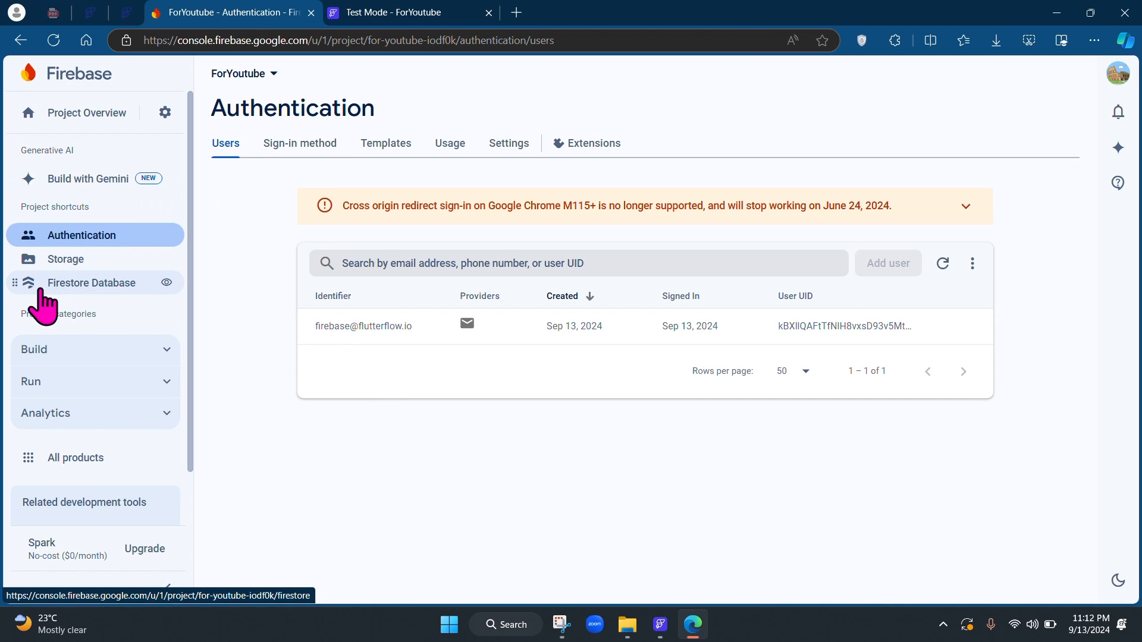
{"action": "left_click", "coordinate": [135, 289]}
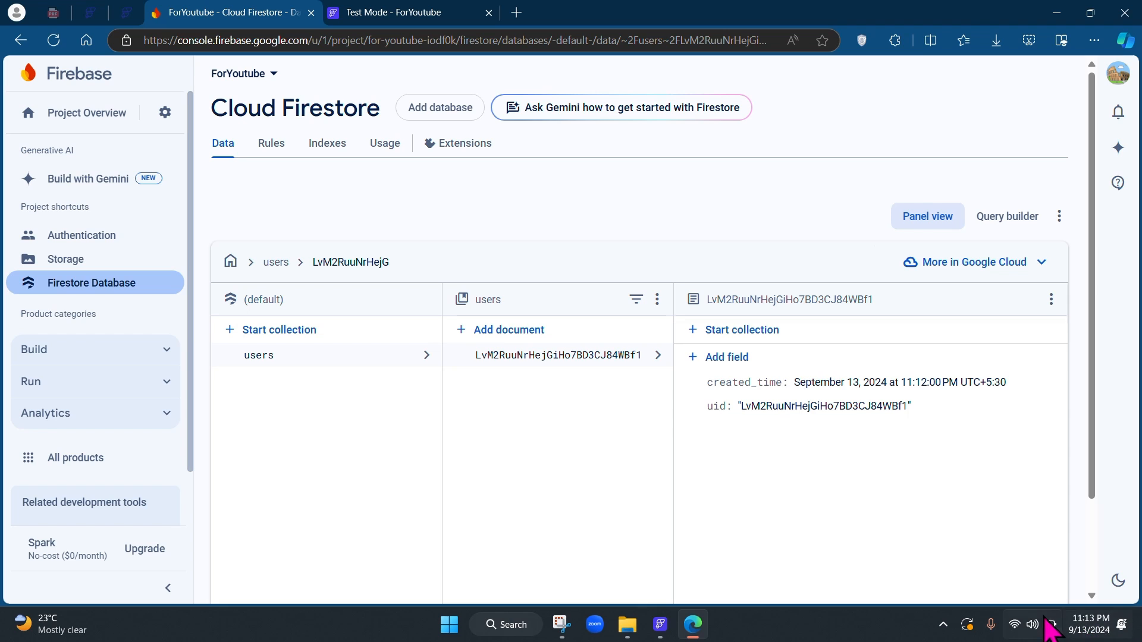
{"action": "left_click", "coordinate": [380, 15]}
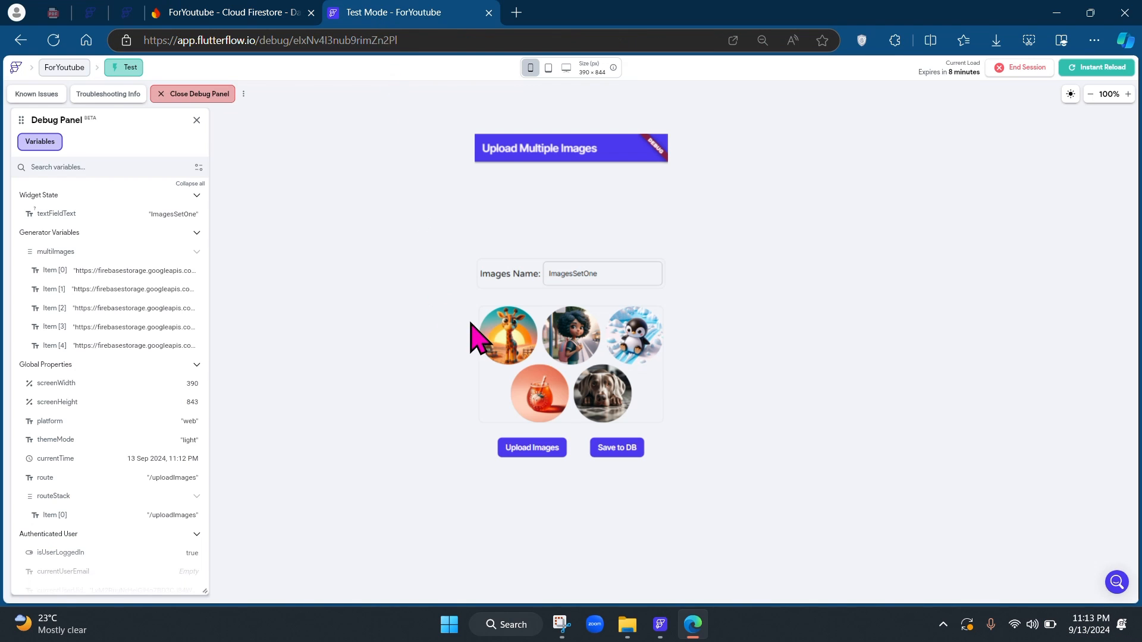
{"action": "left_click", "coordinate": [262, 14]}
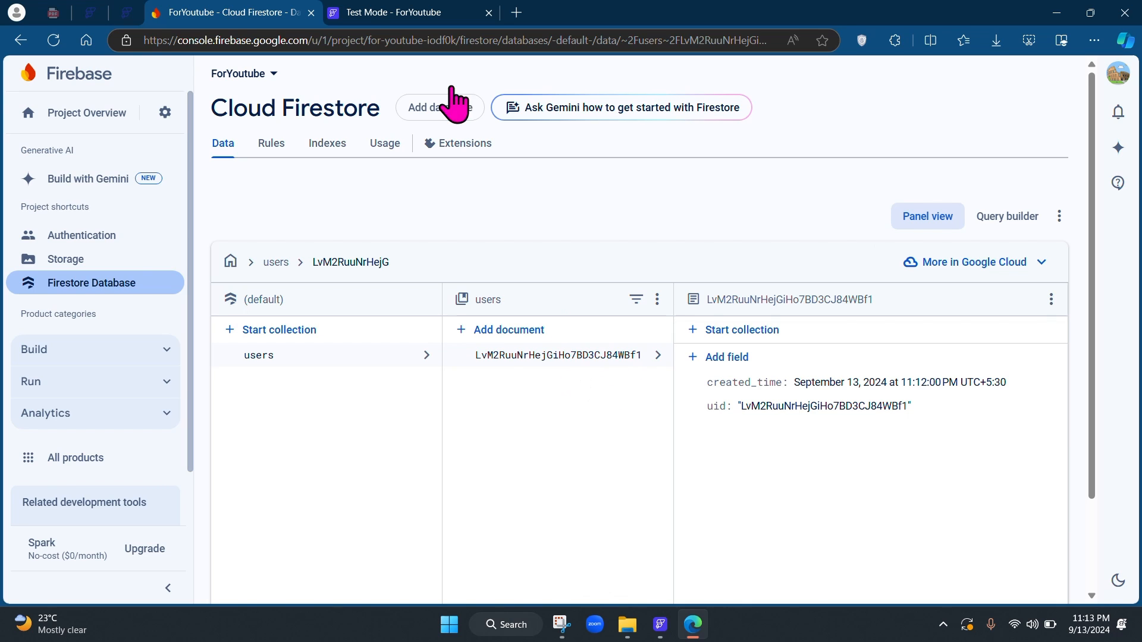
{"action": "left_click", "coordinate": [358, 14]}
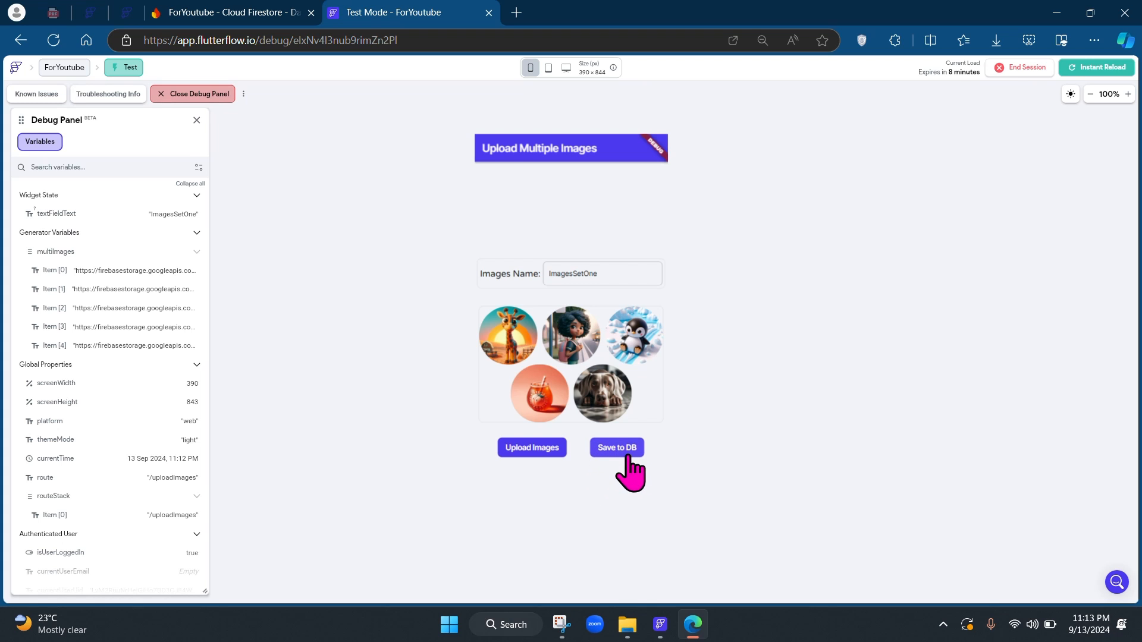
{"action": "left_click", "coordinate": [268, 39]}
{"action": "left_click", "coordinate": [267, 14]}
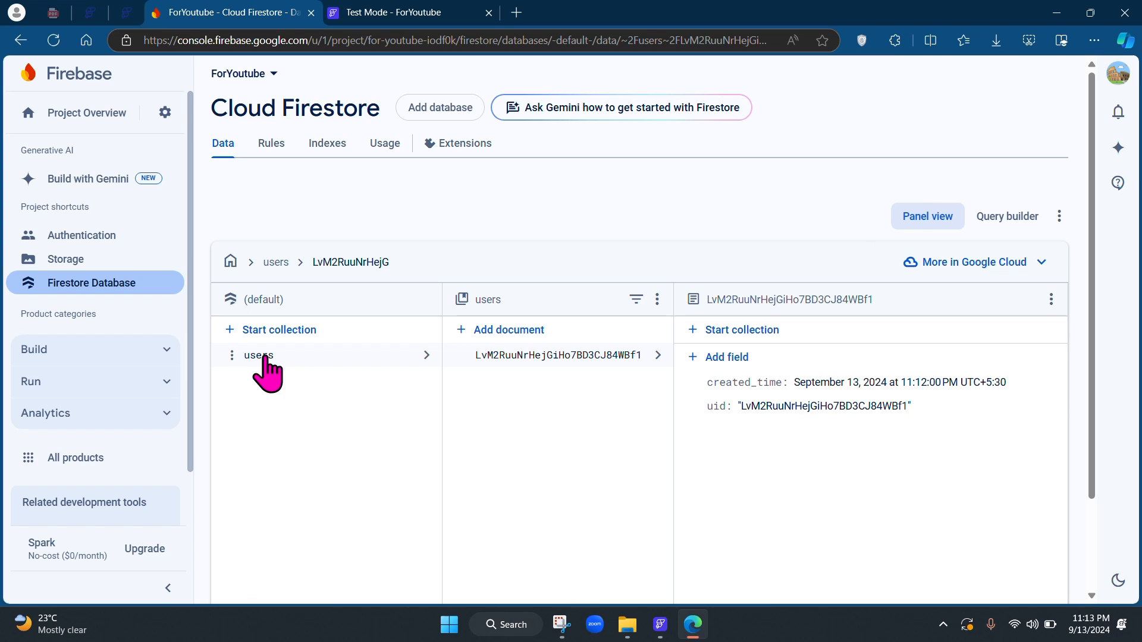
{"action": "left_click", "coordinate": [363, 13]}
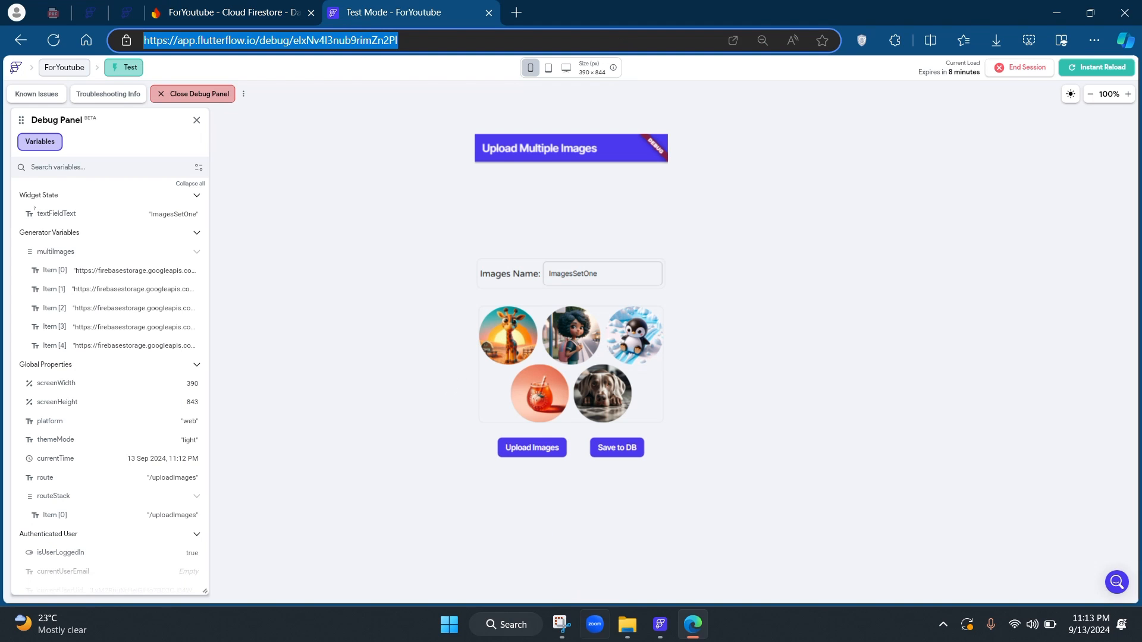
- Switch to FlutterFlow and review the field names and data types in the images collection schema
{"action": "left_click", "coordinate": [653, 633]}
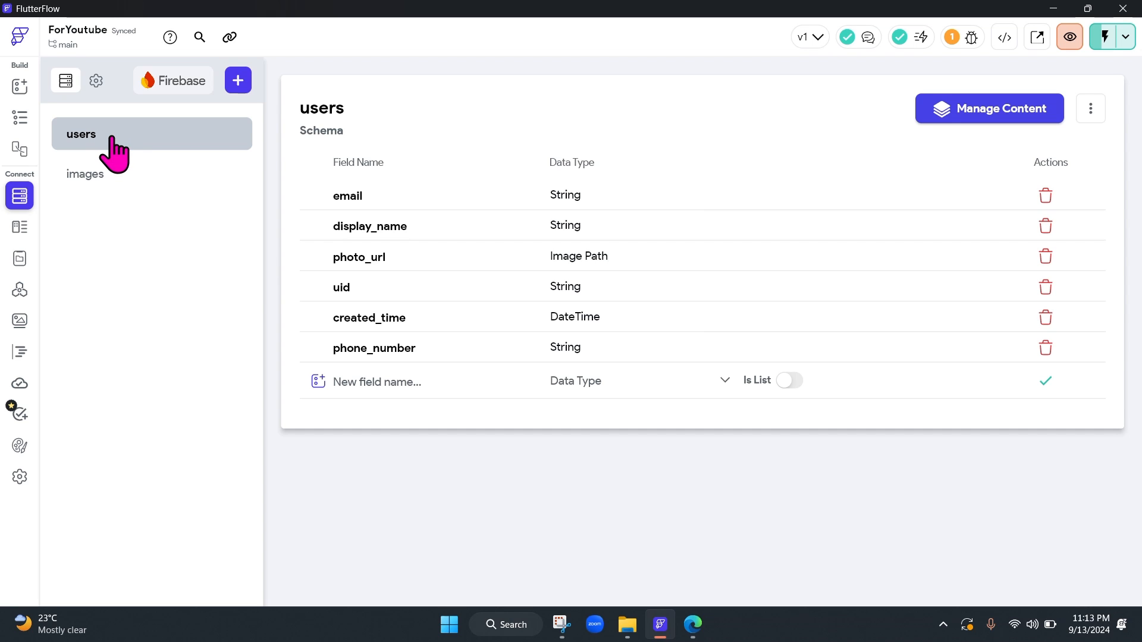
{"action": "left_click", "coordinate": [110, 179]}
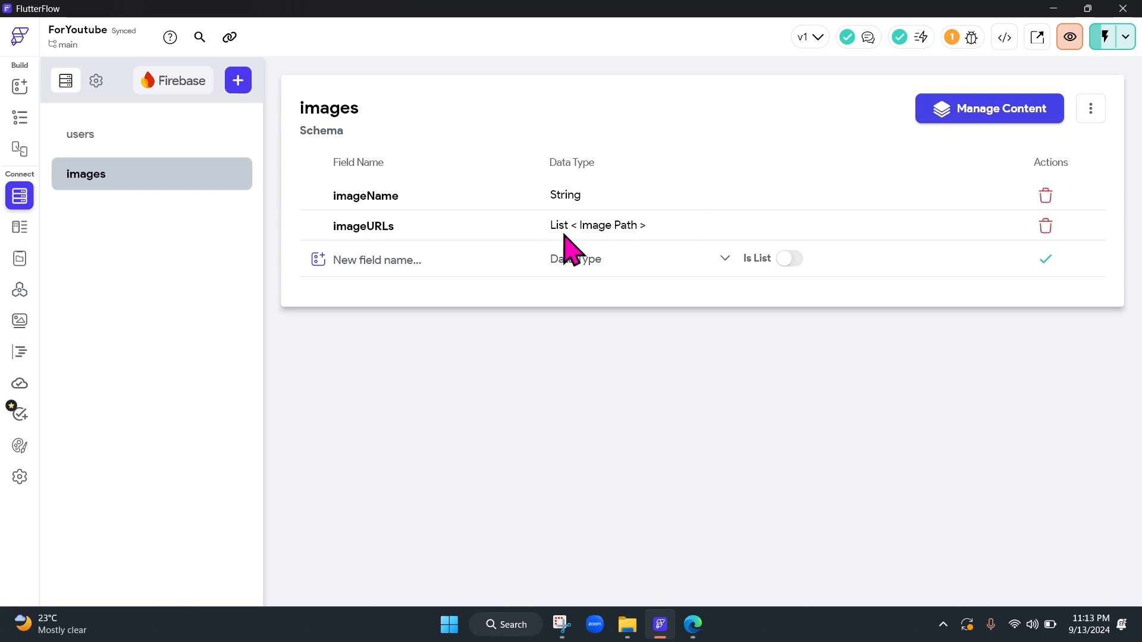
{"action": "left_click", "coordinate": [1052, 9]}
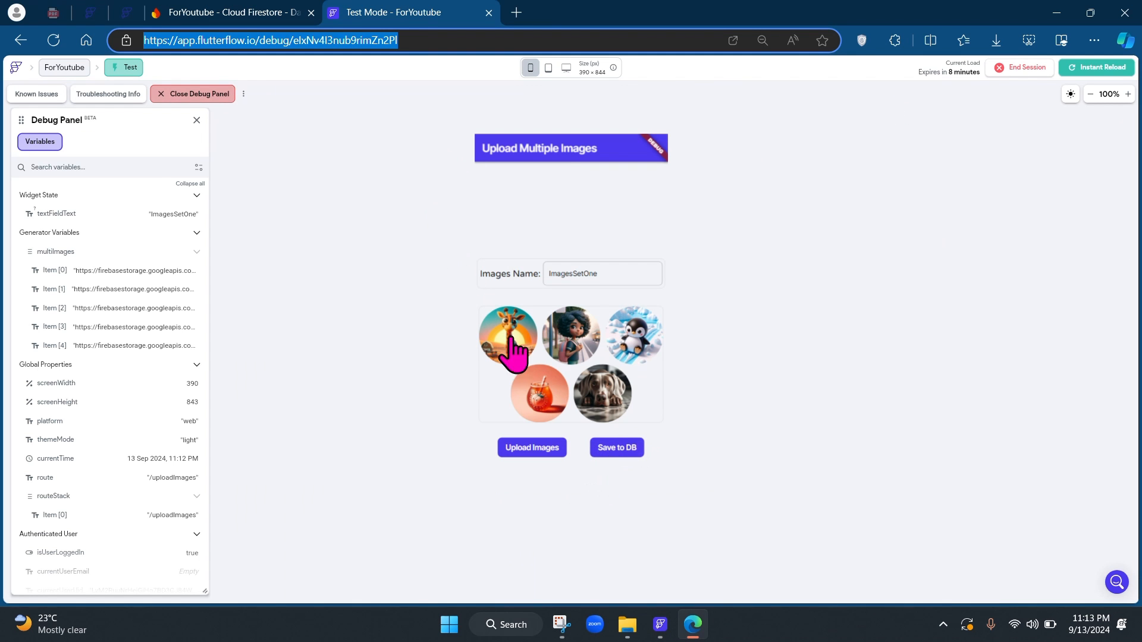
- Save the uploaded images and their name to the database from the test app
{"action": "left_click", "coordinate": [214, 11]}
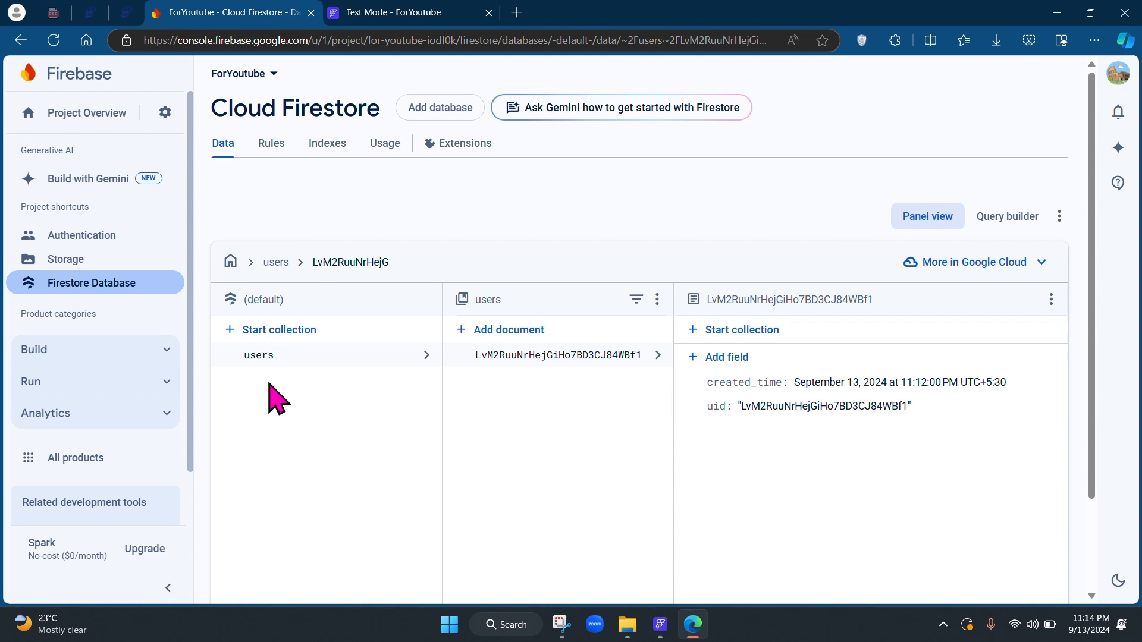
{"action": "left_click", "coordinate": [364, 15]}
{"action": "left_click", "coordinate": [602, 450]}
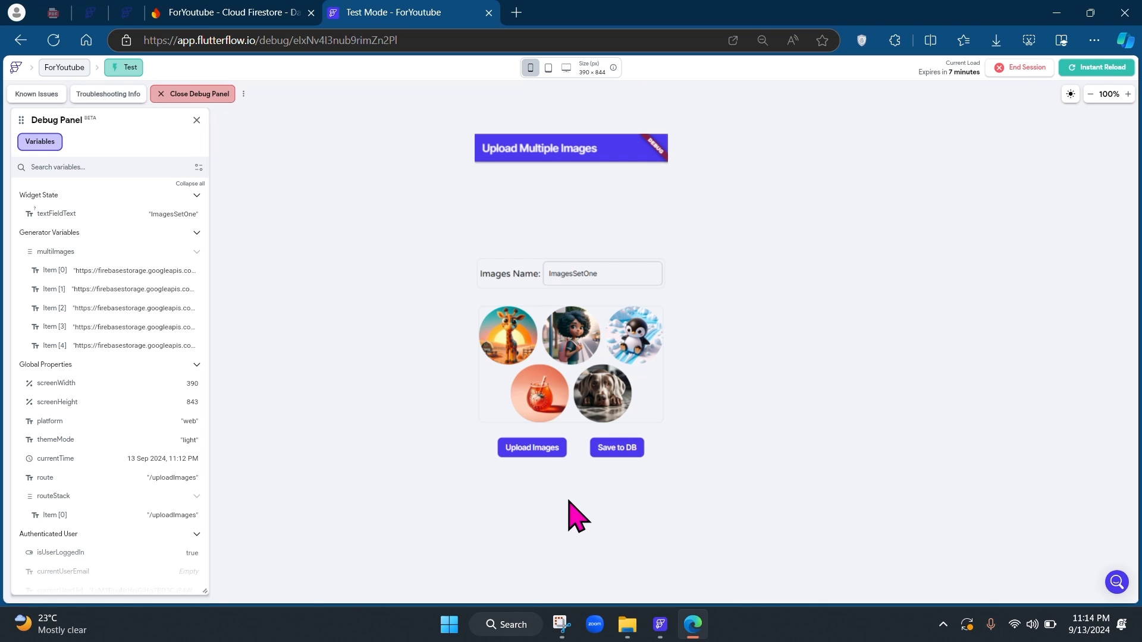
- Examine the saved document in Firestore's images collection, including its imageName and full imageURLs list
{"action": "left_click", "coordinate": [247, 11]}
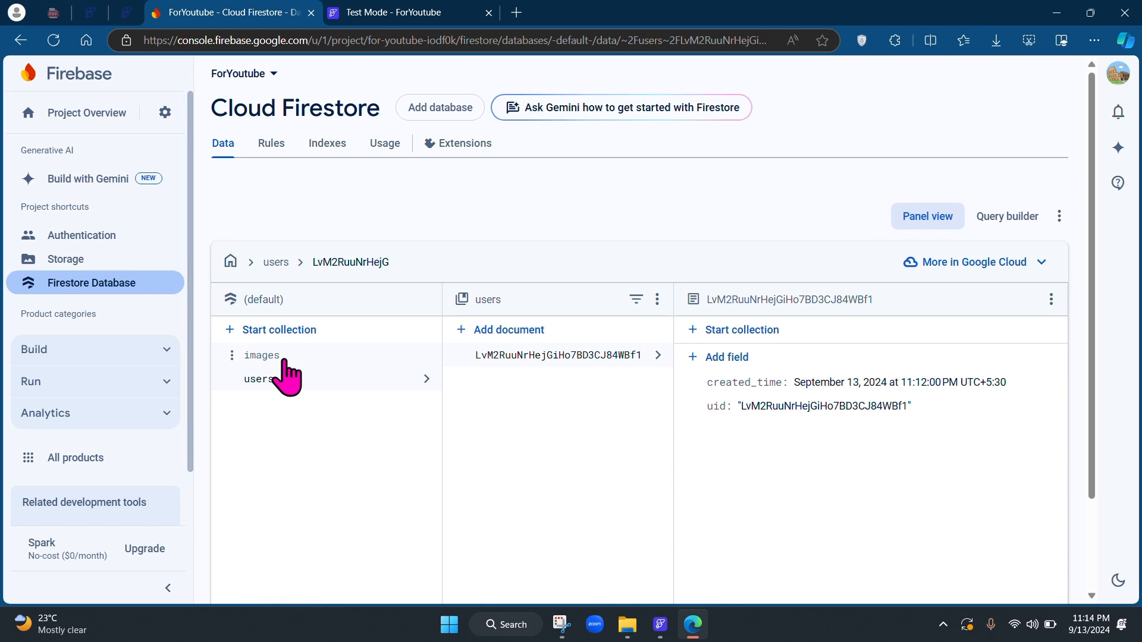
{"action": "left_click", "coordinate": [283, 357]}
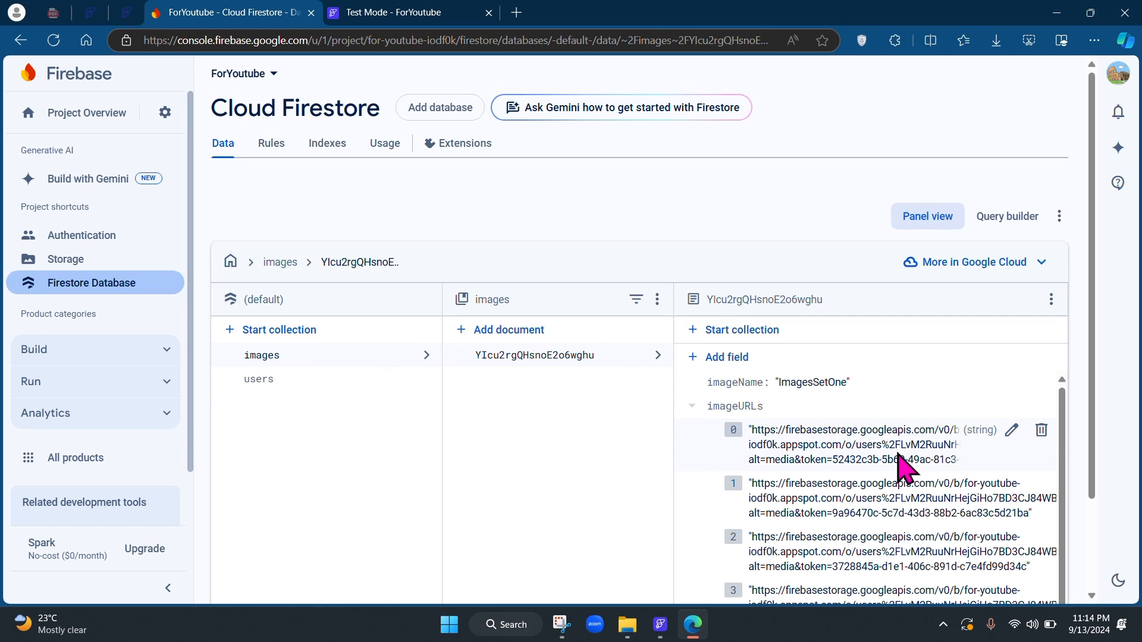
{"action": "scroll", "coordinate": [827, 476], "scroll_direction": "down", "scroll_amount": 1}
{"action": "scroll", "coordinate": [829, 479], "scroll_direction": "down", "scroll_amount": 2}
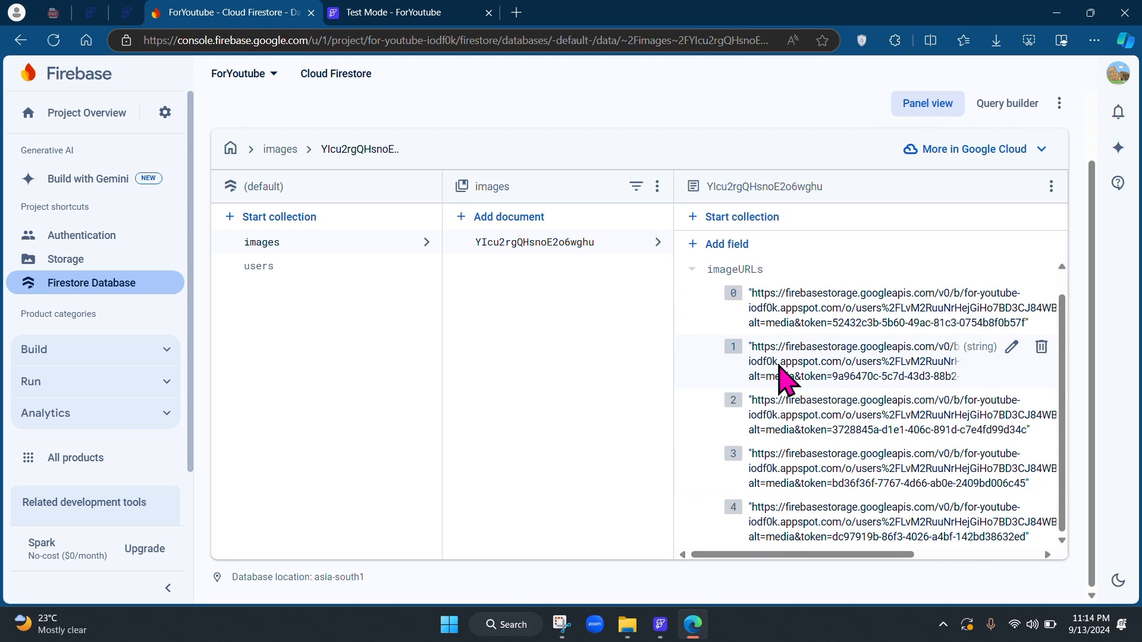
- Switch to FlutterFlow and open the action flow of the Upload Images button on the uploadImages page
{"action": "left_click", "coordinate": [383, 15]}
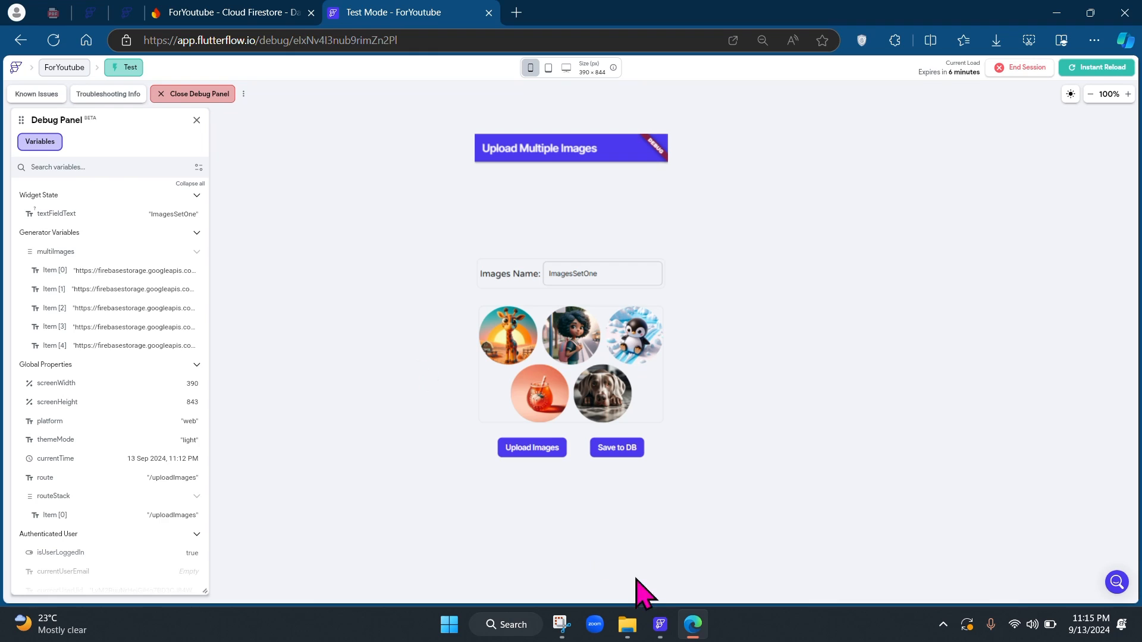
{"action": "left_click", "coordinate": [661, 625]}
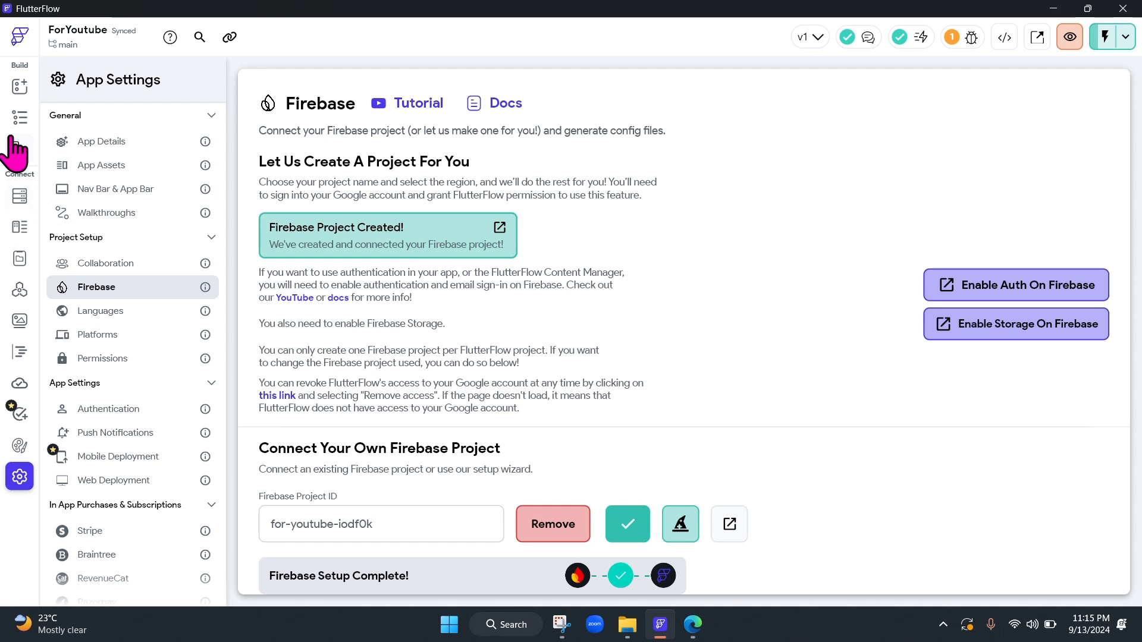
{"action": "left_click", "coordinate": [20, 117]}
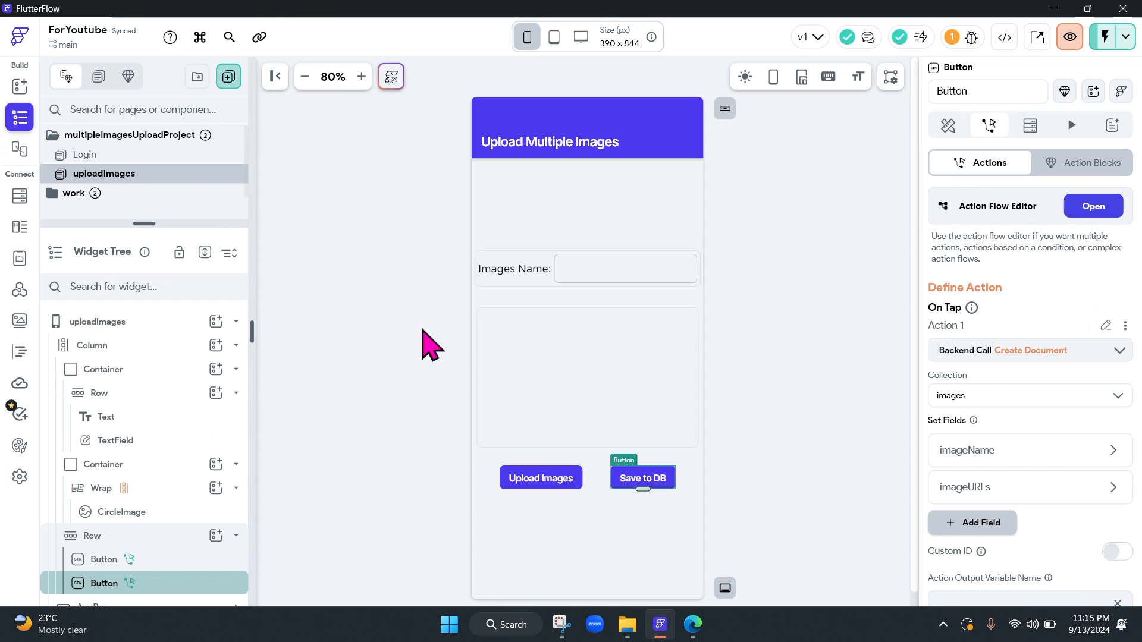
{"action": "left_click", "coordinate": [566, 481]}
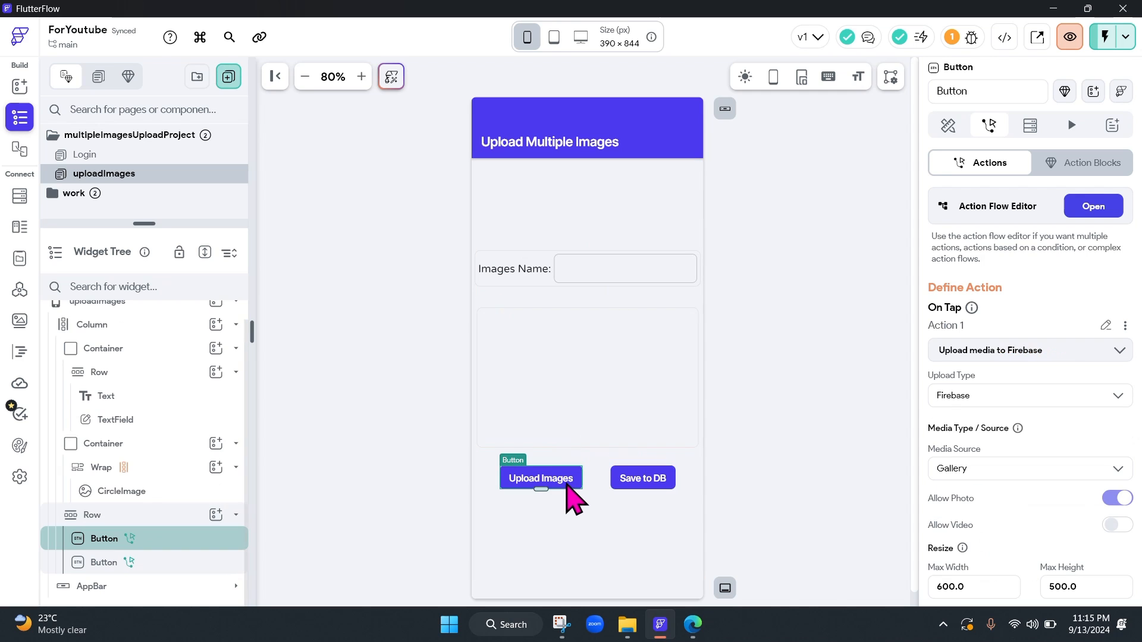
{"action": "left_click", "coordinate": [1092, 211]}
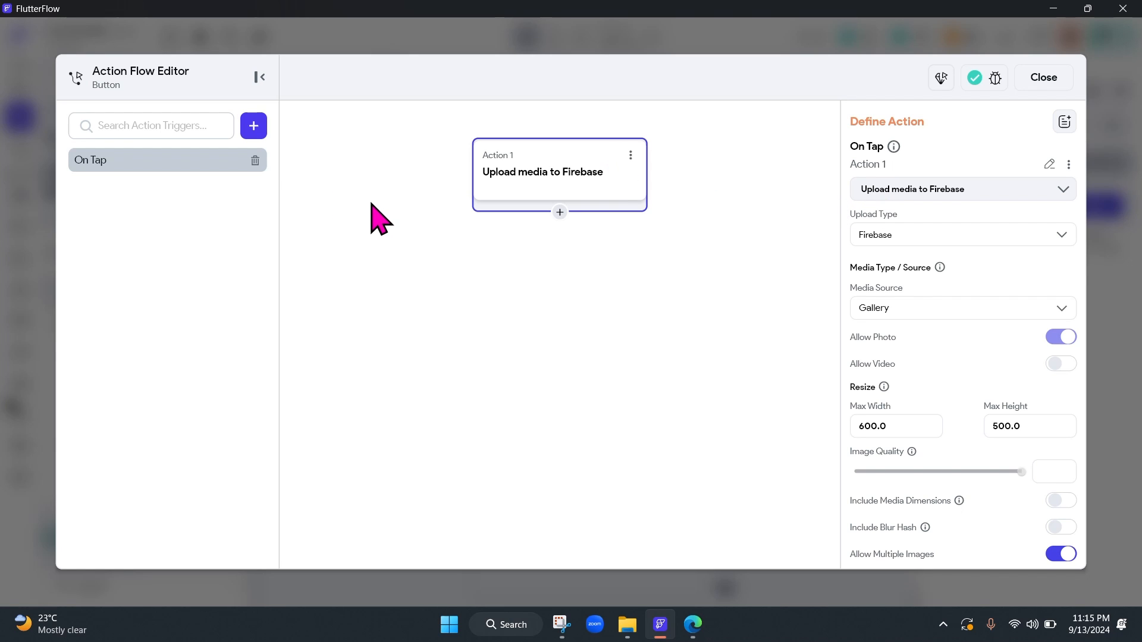
- Search the available actions for "save med", then dismiss the search and close the action flow editor
{"action": "left_click", "coordinate": [926, 195]}
{"action": "left_click", "coordinate": [944, 227]}
{"action": "type", "text": "save"}
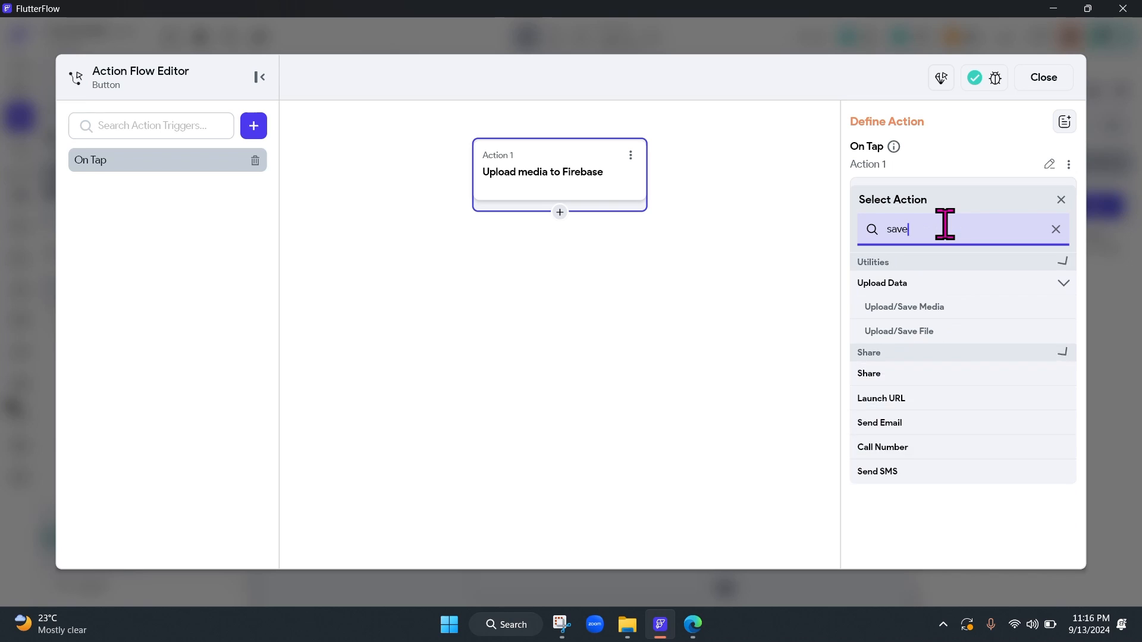
{"action": "type", "text": " med"}
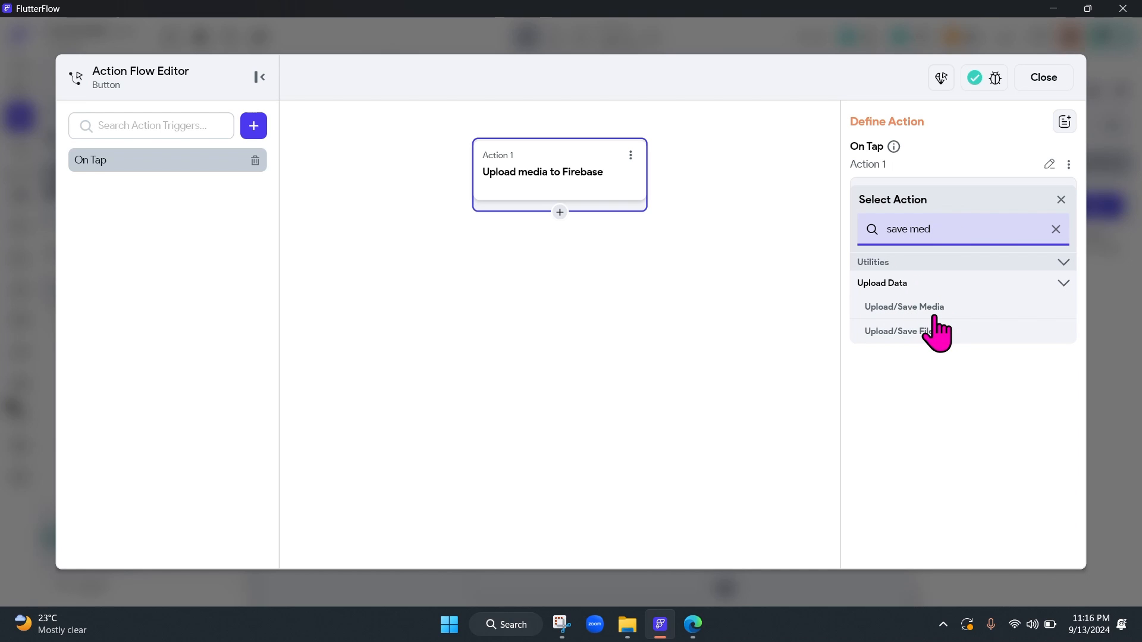
{"action": "left_click", "coordinate": [1055, 229]}
{"action": "left_click", "coordinate": [1060, 201]}
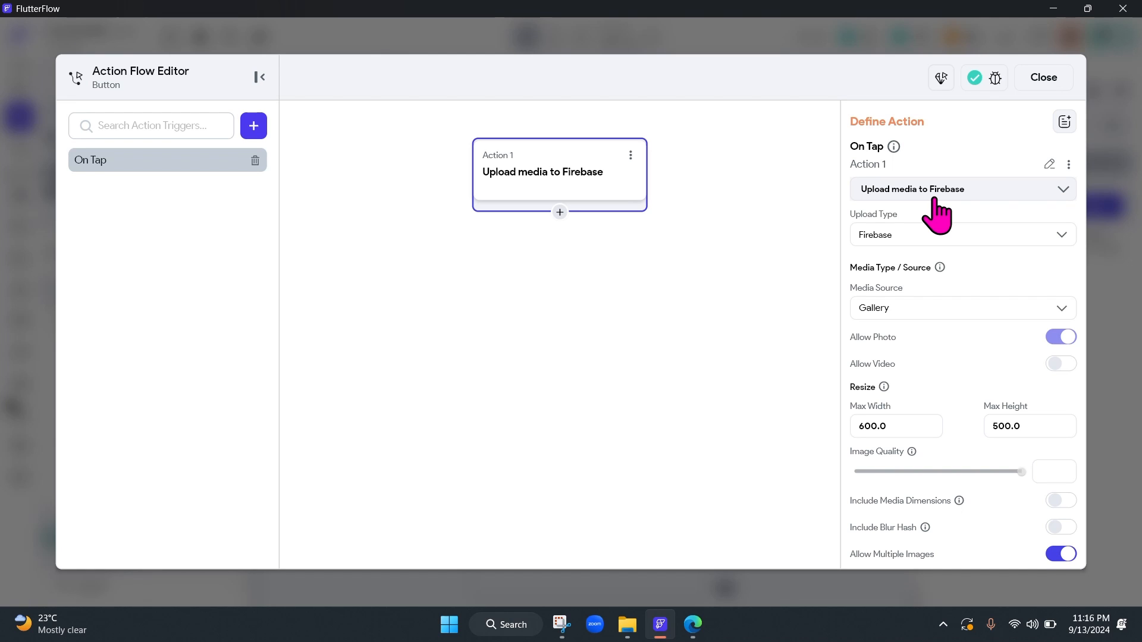
{"action": "left_click", "coordinate": [1044, 78]}
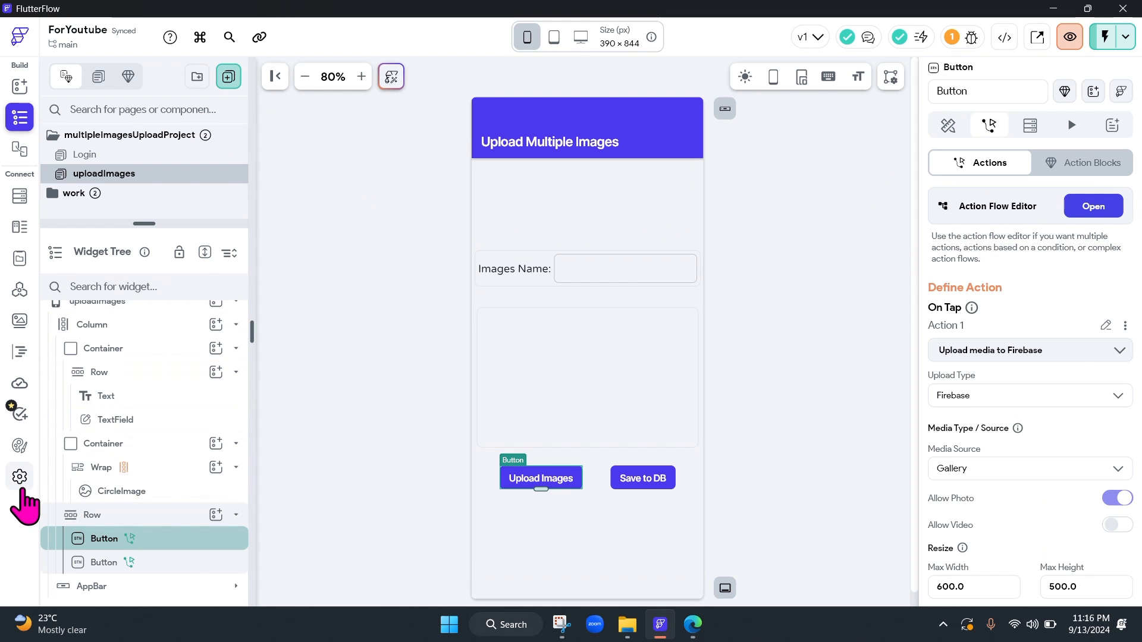
- Open the connected Firebase project from the Firebase app settings and switch the console to the Google account that owns it
{"action": "left_click", "coordinate": [20, 476]}
{"action": "left_click", "coordinate": [96, 289]}
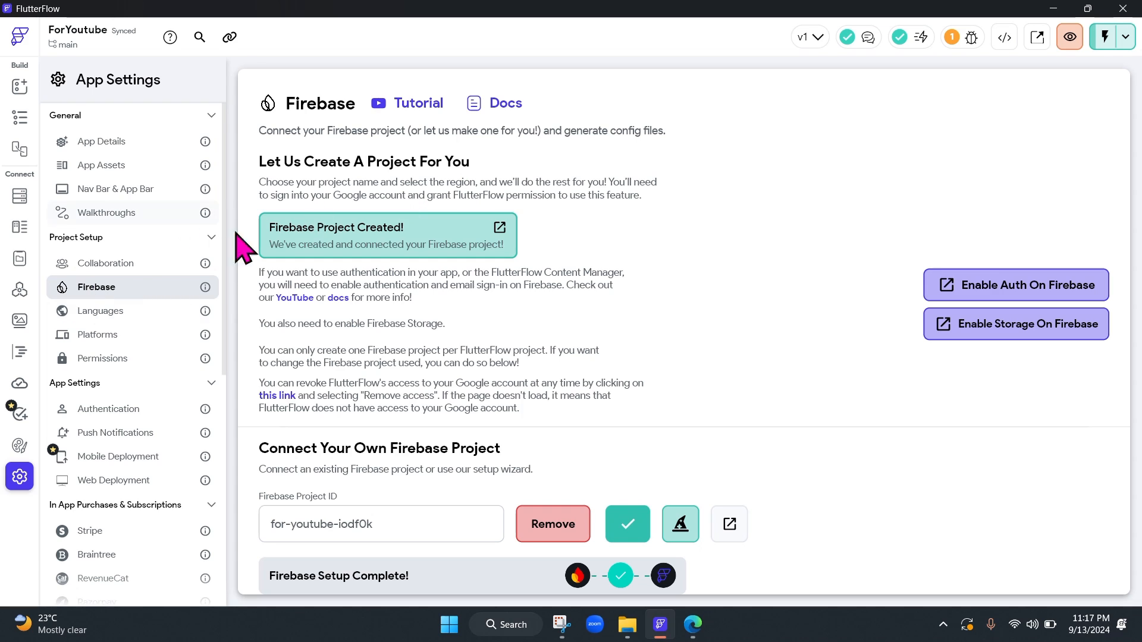
{"action": "left_click", "coordinate": [499, 229]}
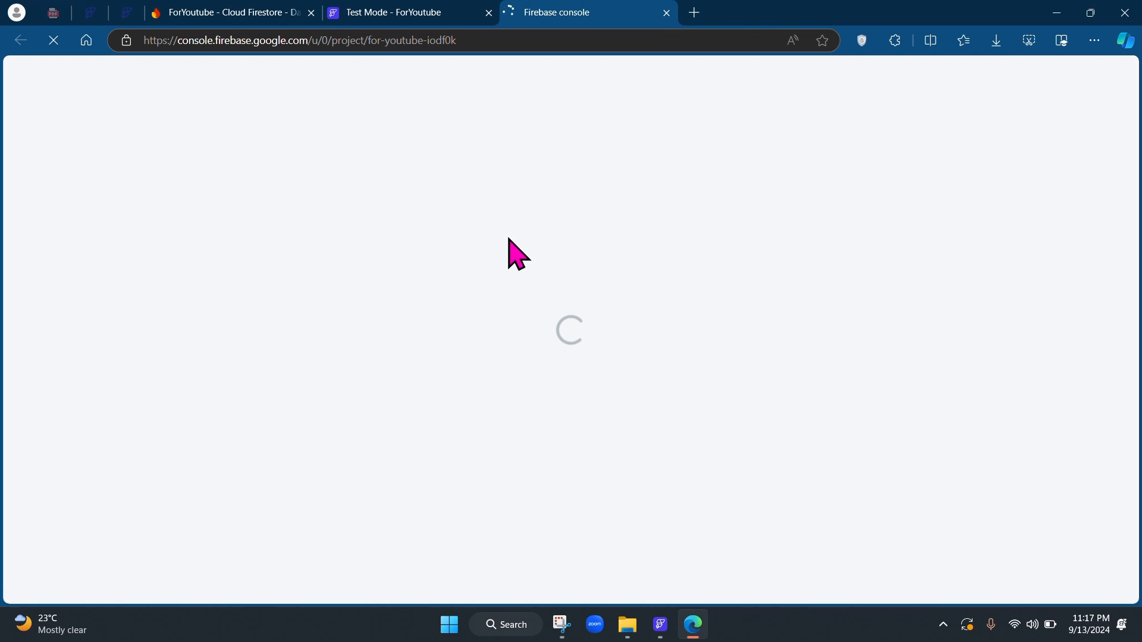
{"action": "left_click", "coordinate": [1120, 76]}
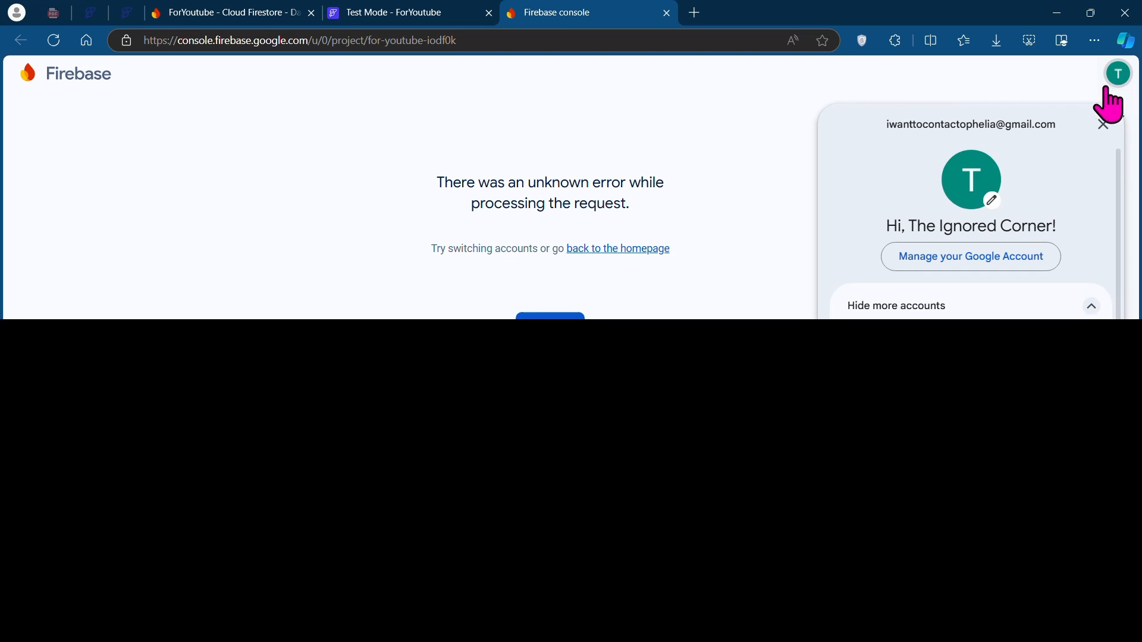
{"action": "left_click", "coordinate": [951, 349]}
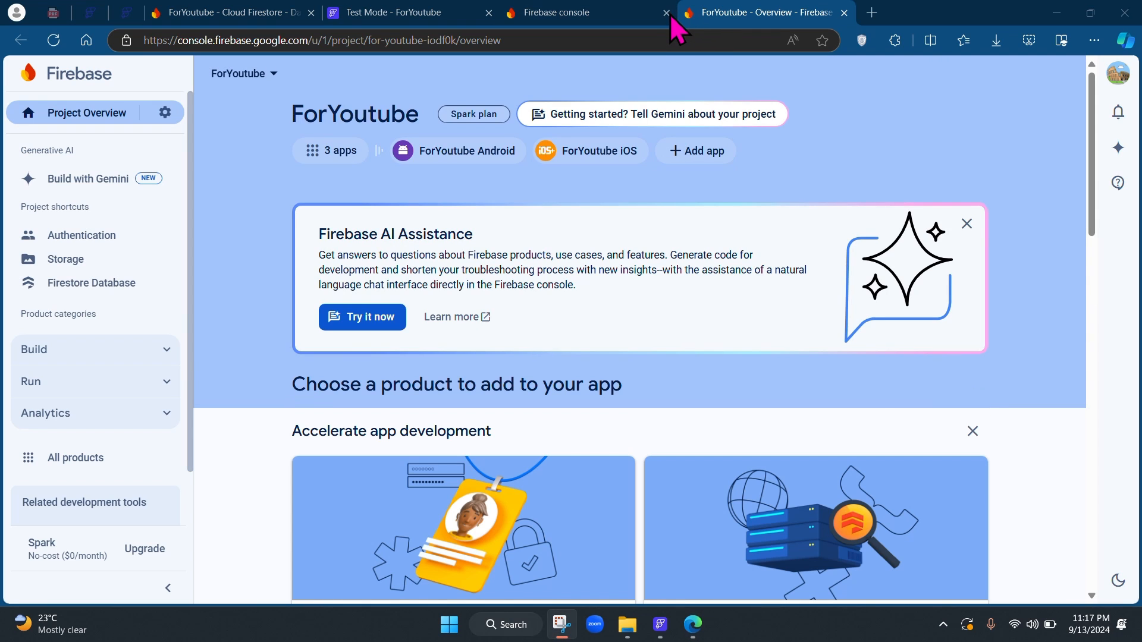
- Close the leftover Firebase console tab and switch to the Firebase settings in FlutterFlow
{"action": "left_click", "coordinate": [667, 14]}
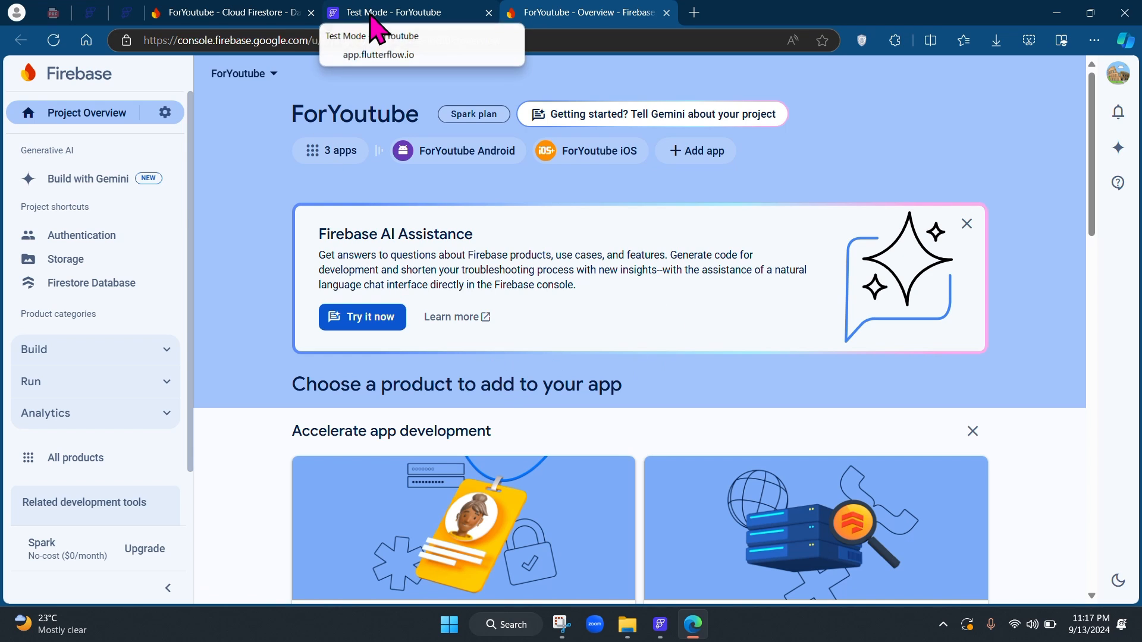
{"action": "key", "text": "alt+Tab"}
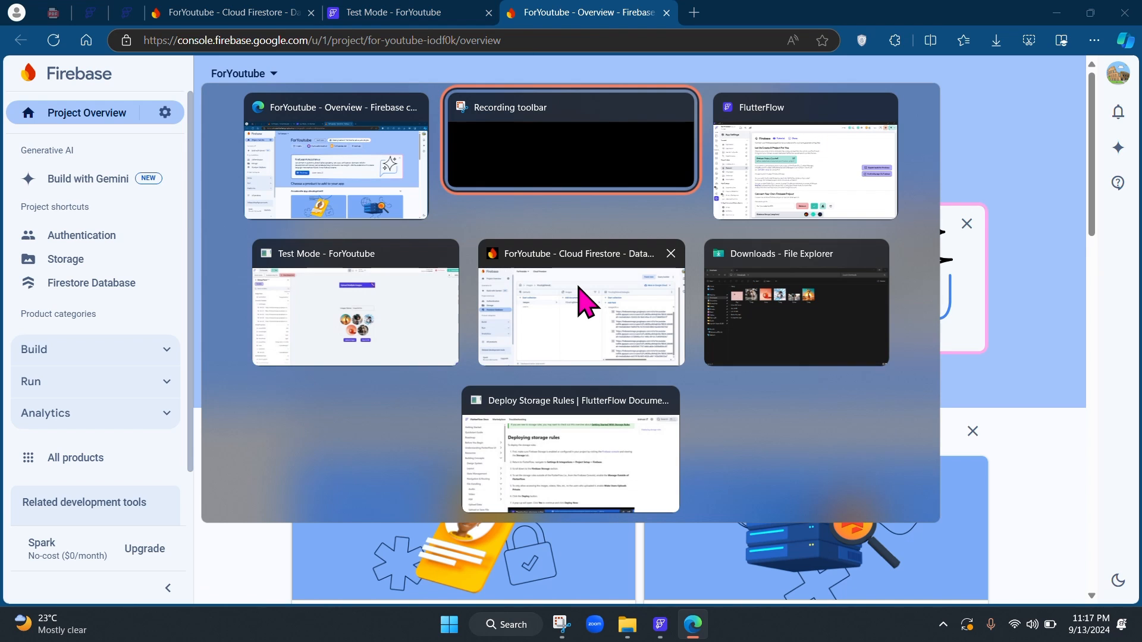
{"action": "key", "text": "Tab"}
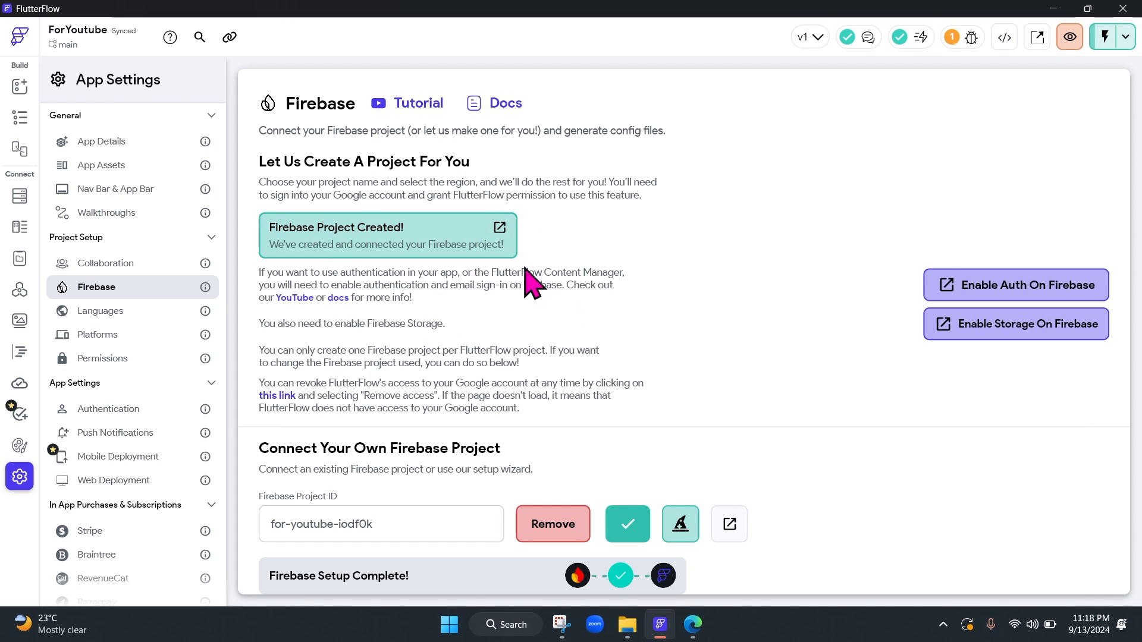
- Open the linked project's Authentication page via Enable Auth On Firebase, switch to the owning Google account and close the leftover tab
{"action": "left_click", "coordinate": [1001, 299]}
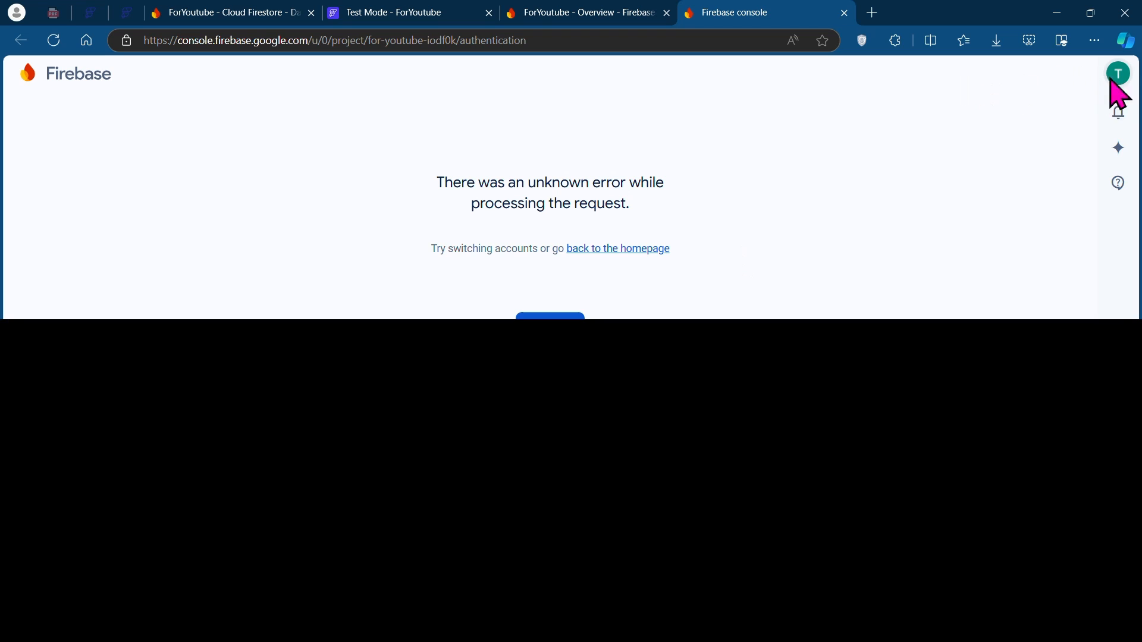
{"action": "left_click", "coordinate": [1118, 76]}
{"action": "left_click", "coordinate": [952, 351]}
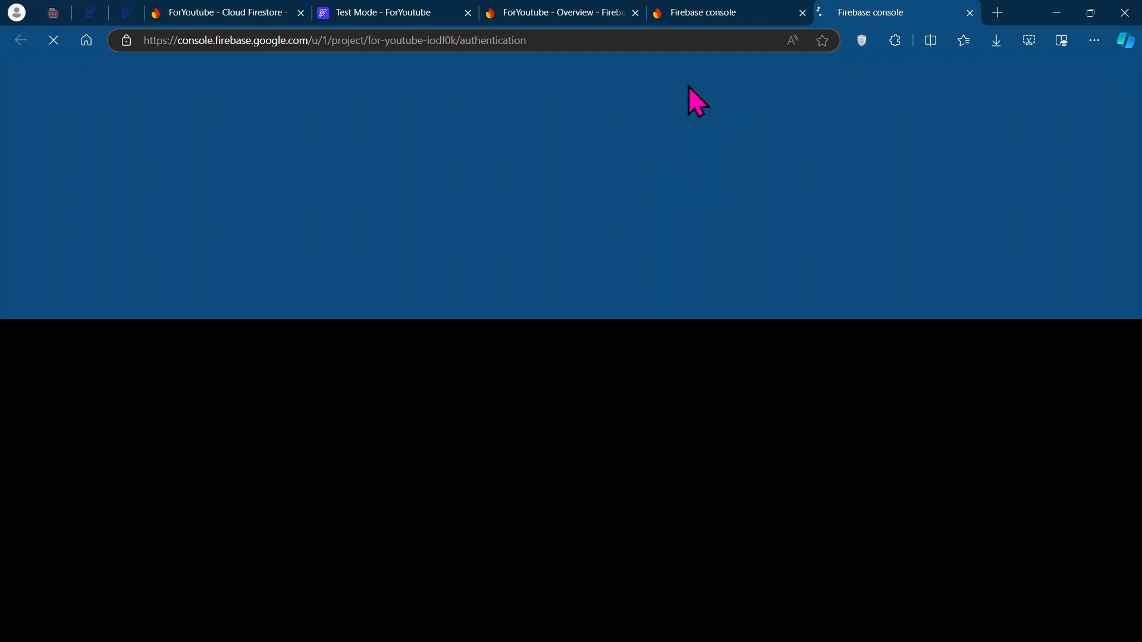
{"action": "left_click", "coordinate": [802, 13]}
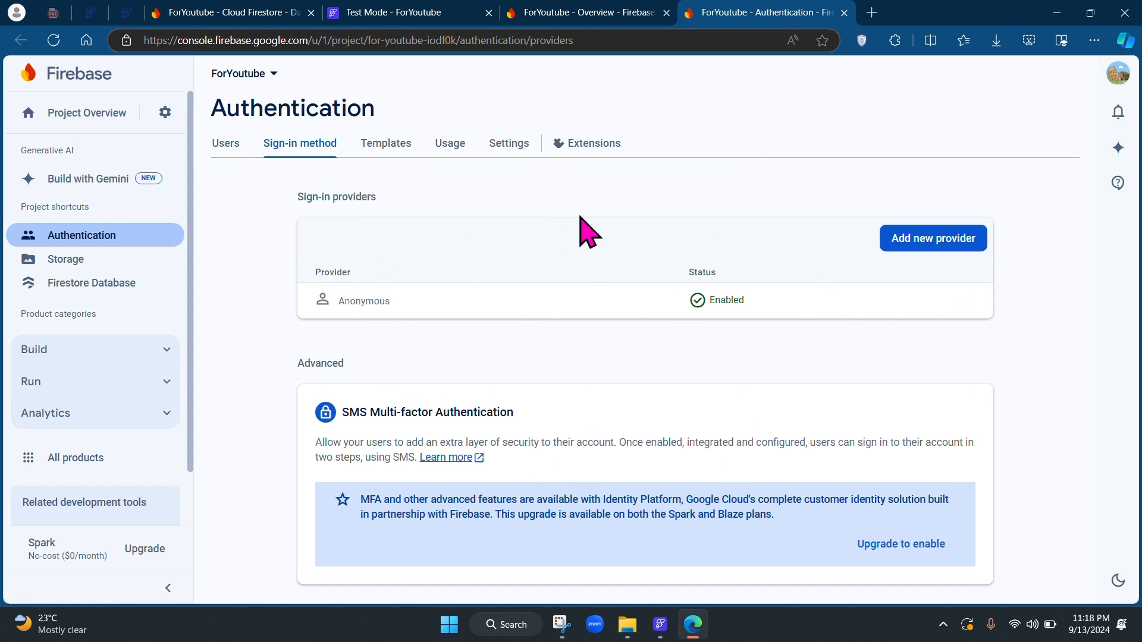
- Revisit the Enable Auth On Firebase link in FlutterFlow and view the users list on the project's Authentication page
{"action": "key", "text": "alt+Tab"}
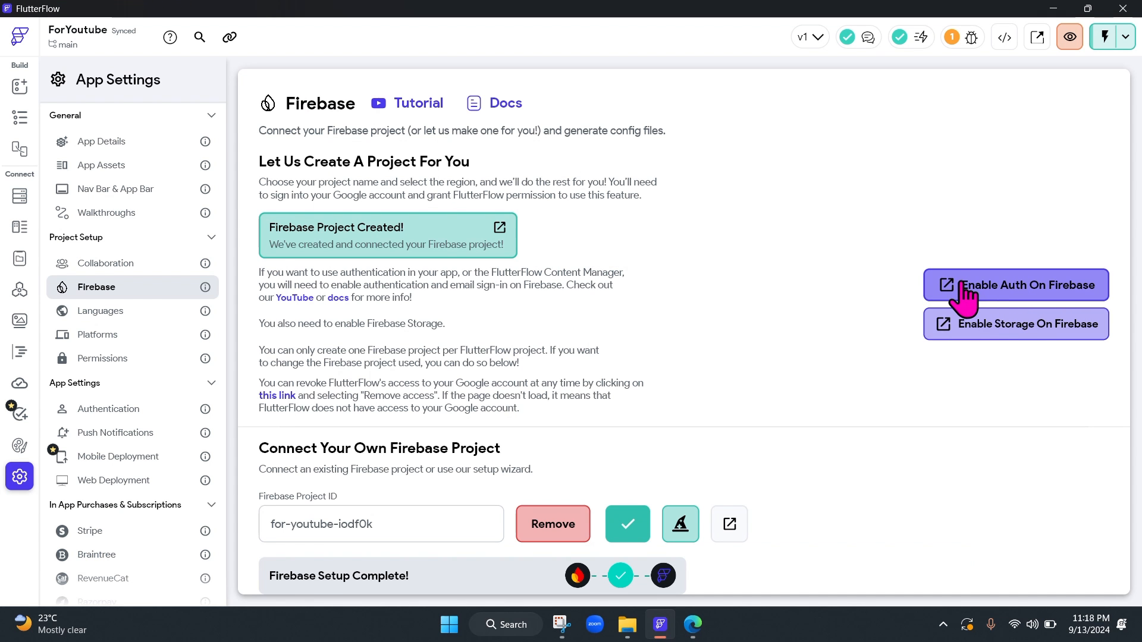
{"action": "left_click", "coordinate": [963, 287]}
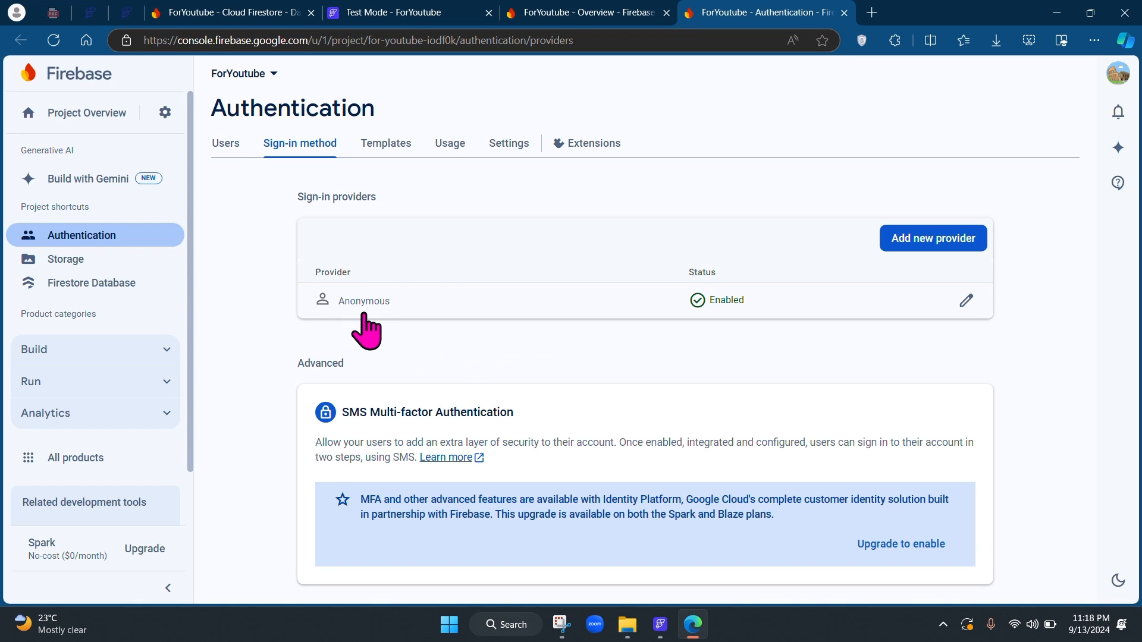
{"action": "left_click", "coordinate": [225, 144]}
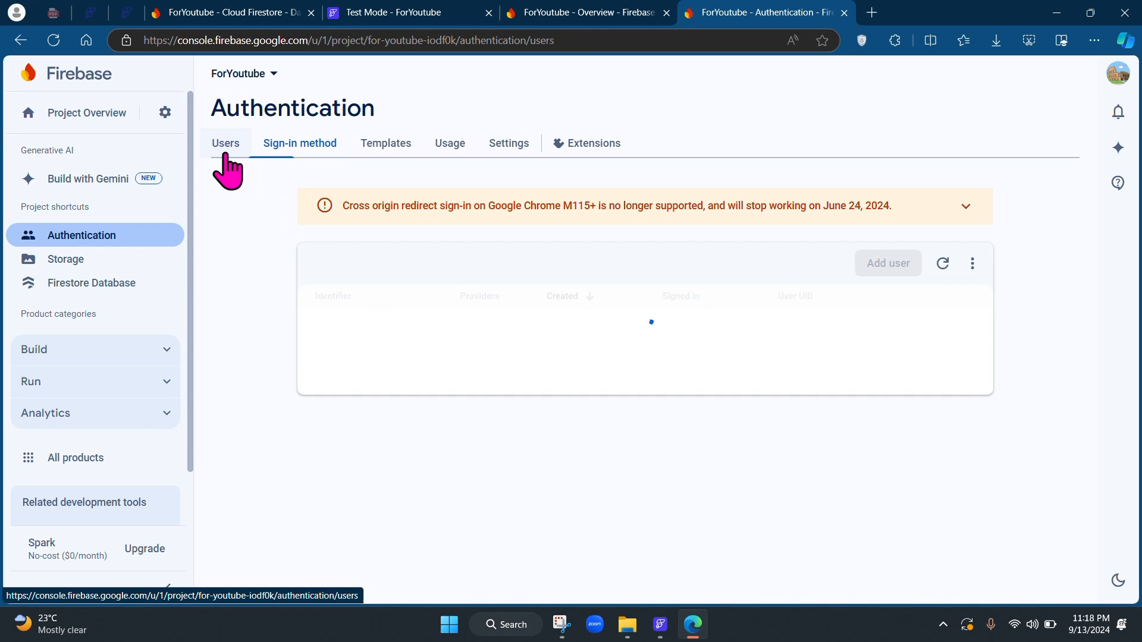
{"action": "left_click", "coordinate": [271, 156]}
{"action": "left_click", "coordinate": [228, 147]}
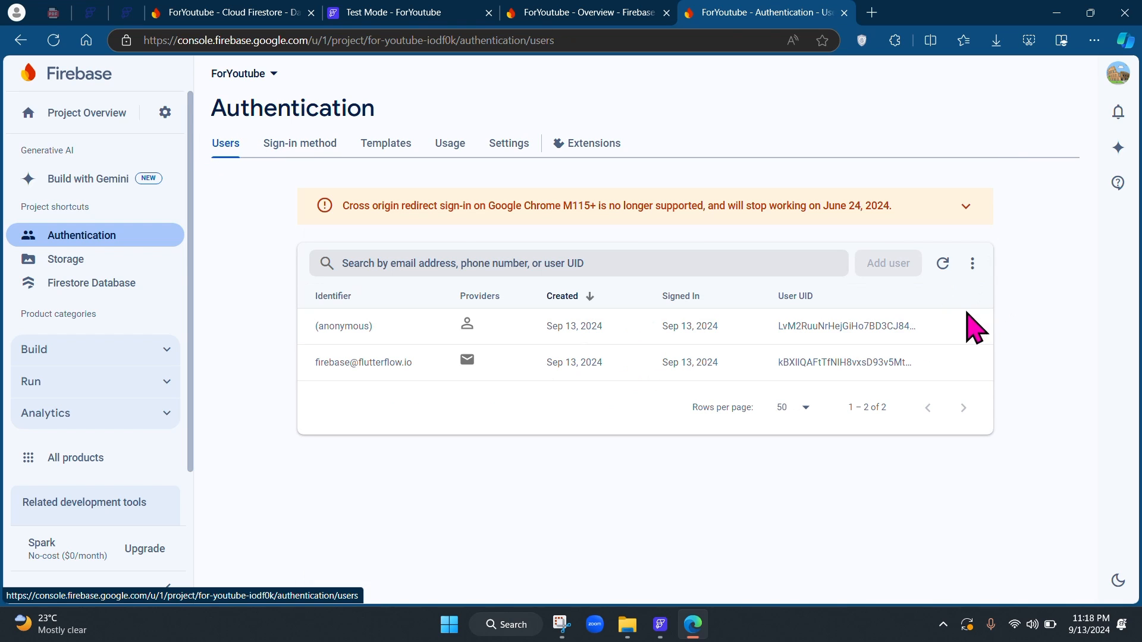
{"action": "triple_click", "coordinate": [546, 331]}
{"action": "left_click", "coordinate": [978, 327]}
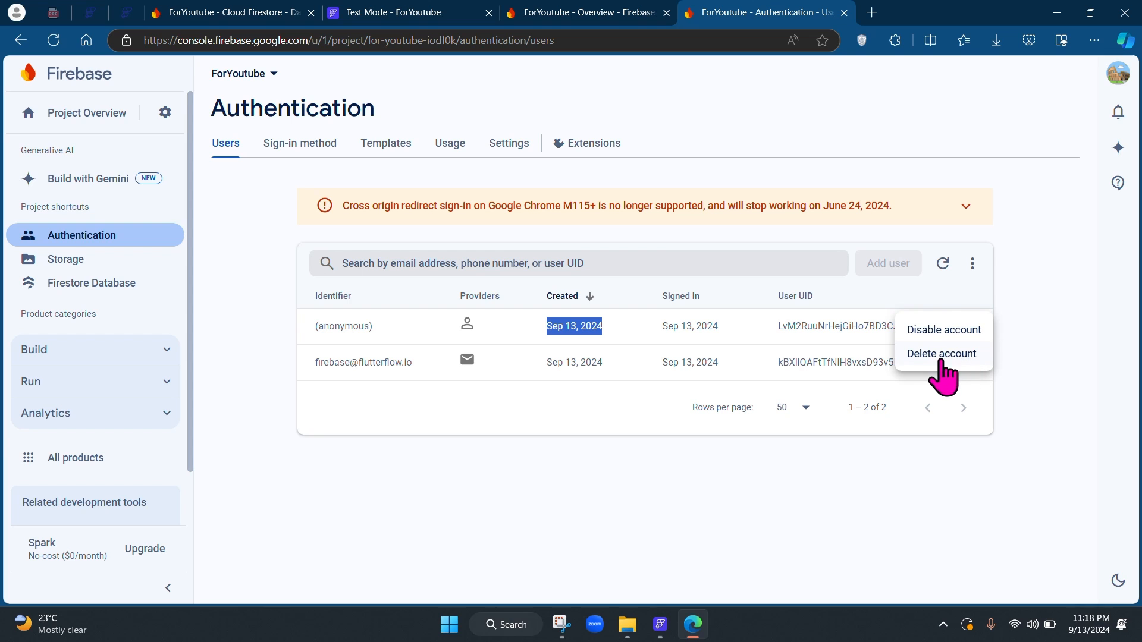
{"action": "left_click", "coordinate": [948, 359]}
{"action": "left_click", "coordinate": [723, 407]}
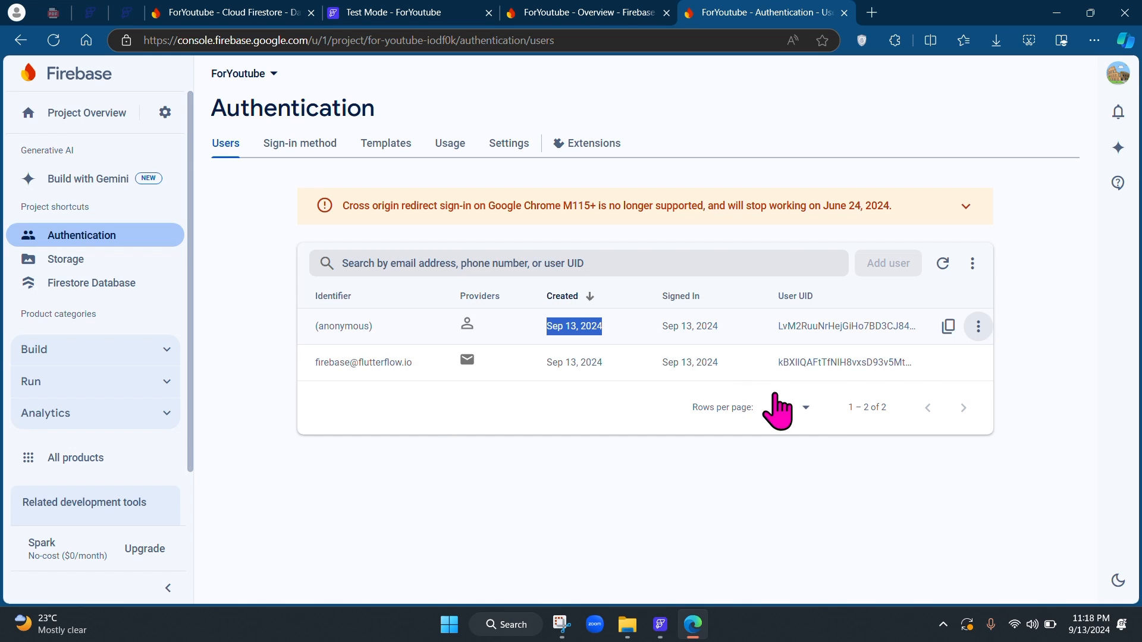
- Examine the Authentication sign-in methods and the providers that can be added, then dismiss the provider selection
{"action": "left_click", "coordinate": [288, 156]}
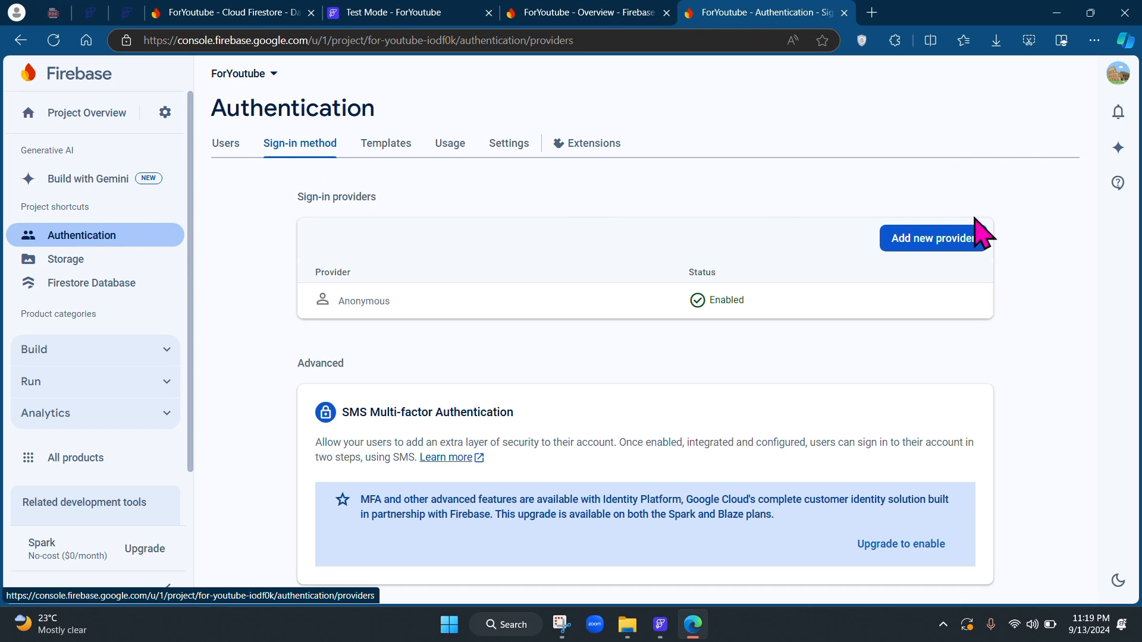
{"action": "left_click", "coordinate": [926, 241]}
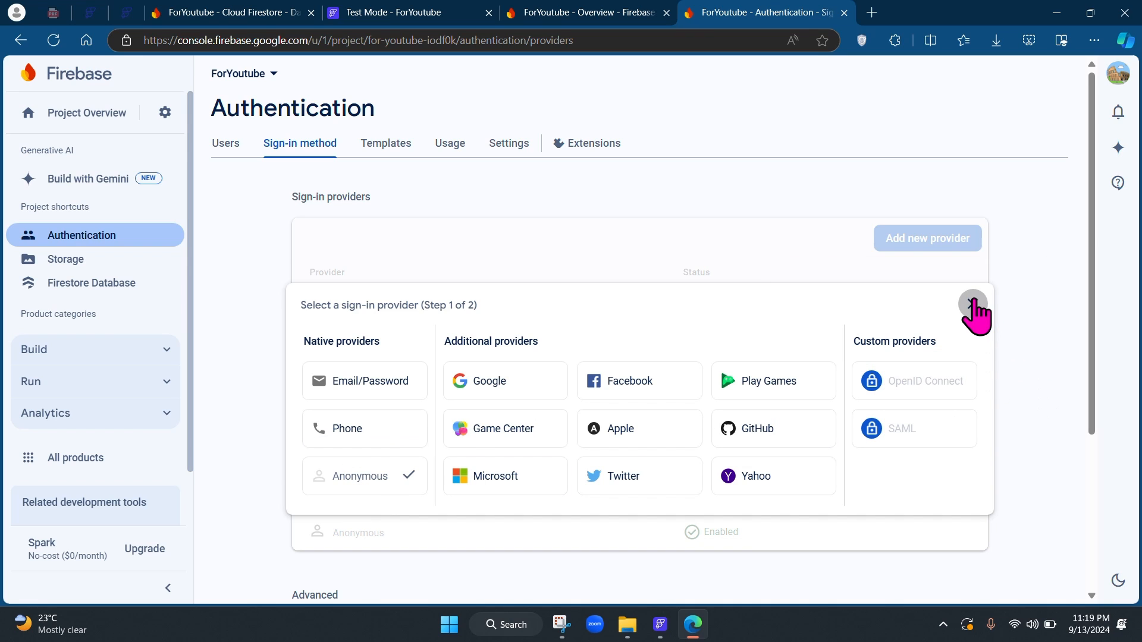
{"action": "left_click", "coordinate": [973, 305]}
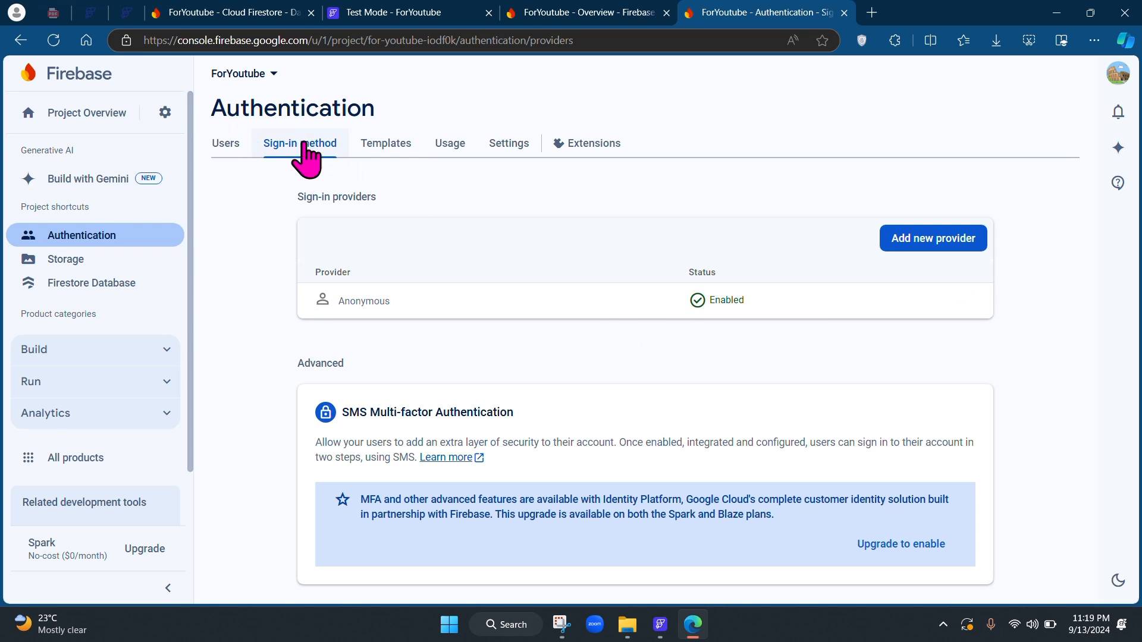
{"action": "left_click_drag", "start_coordinate": [228, 110], "coordinate": [419, 122]}
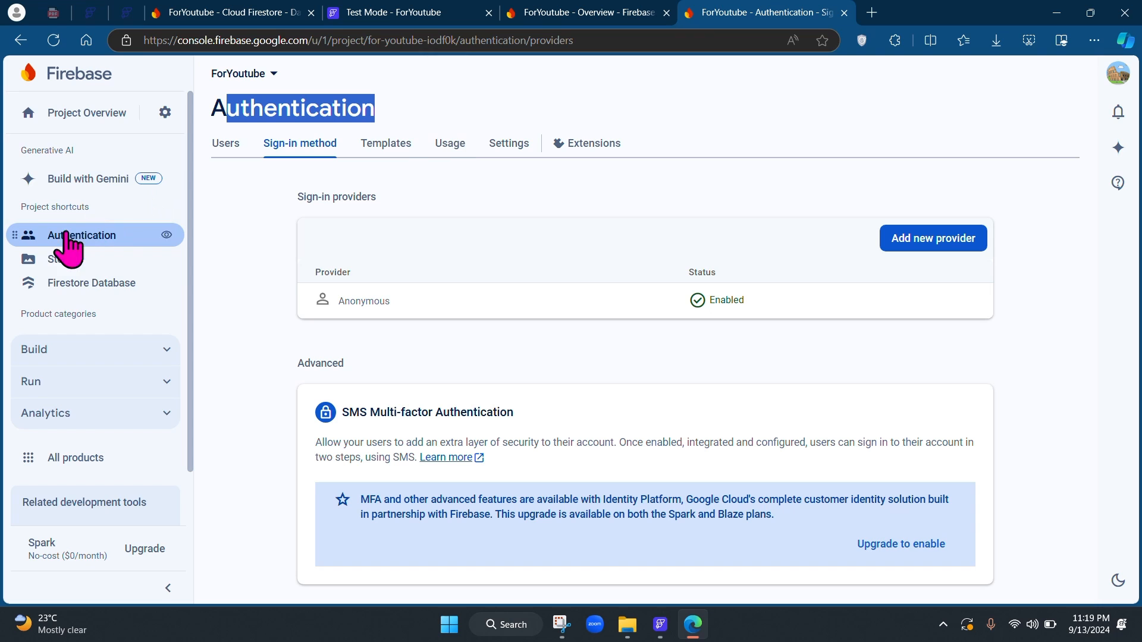
- Review the Enable Storage On Firebase option in FlutterFlow and open the project's Storage files in the Firebase console
{"action": "left_click", "coordinate": [661, 625]}
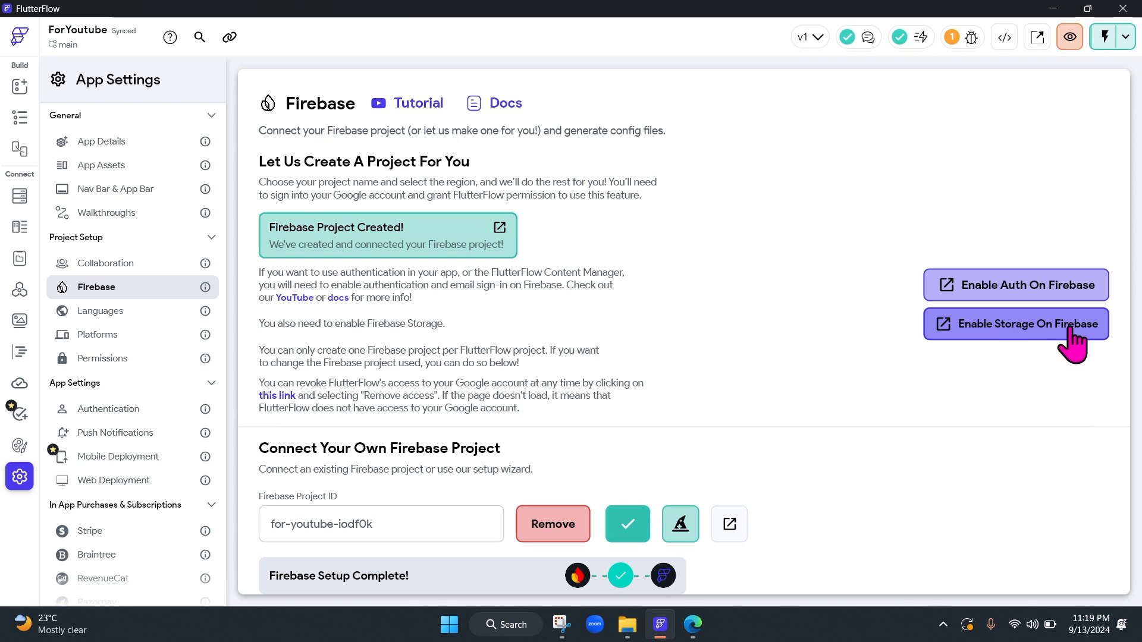
{"action": "left_click", "coordinate": [661, 627]}
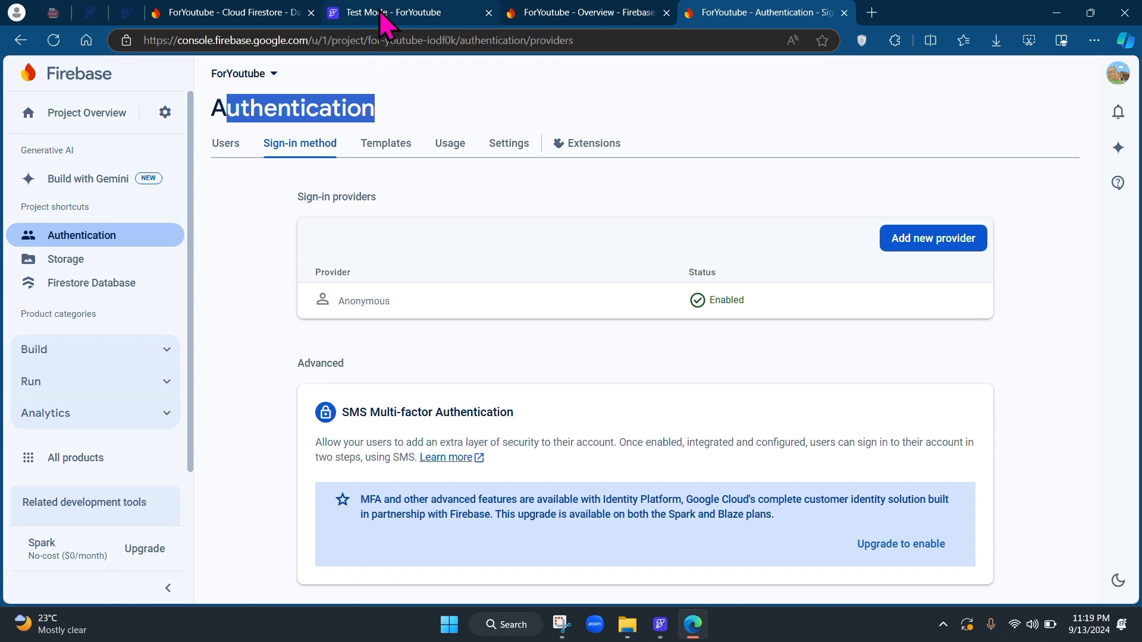
{"action": "left_click", "coordinate": [74, 262]}
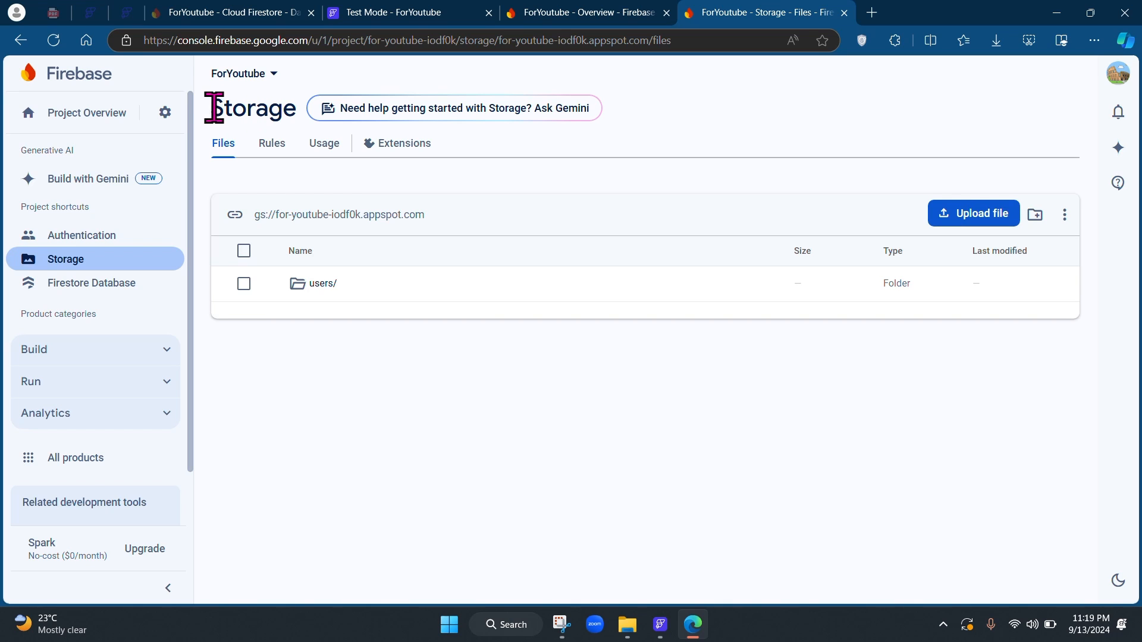
{"action": "left_click_drag", "start_coordinate": [214, 108], "coordinate": [293, 110]}
{"action": "left_click", "coordinate": [714, 151]}
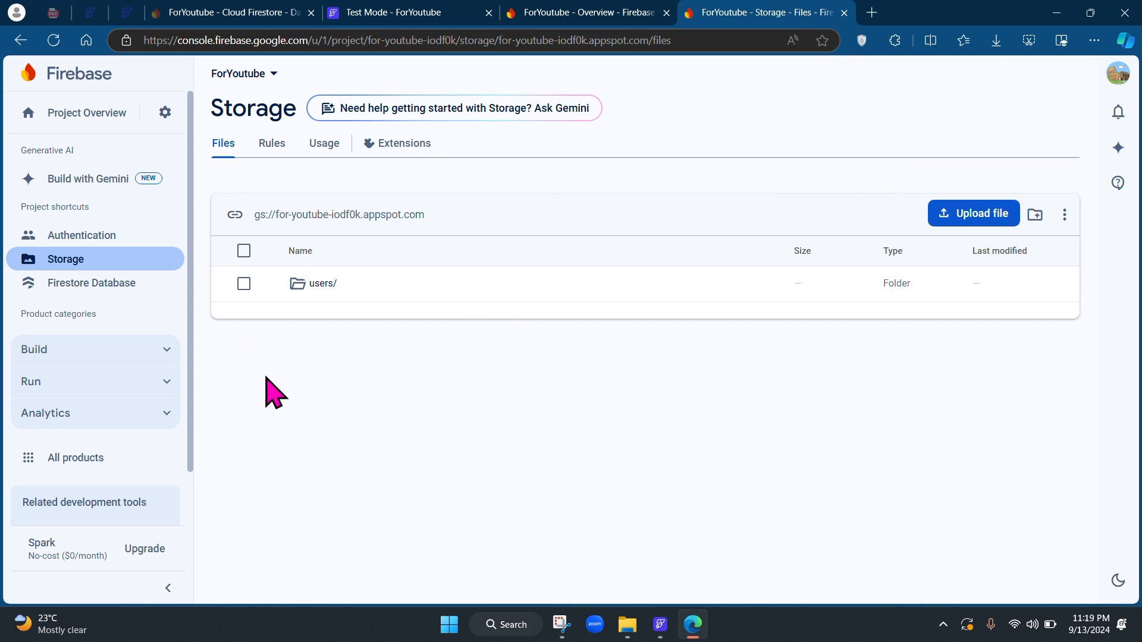
- Delete the users/ folder from the project's Firebase Storage files
{"action": "left_click", "coordinate": [244, 284]}
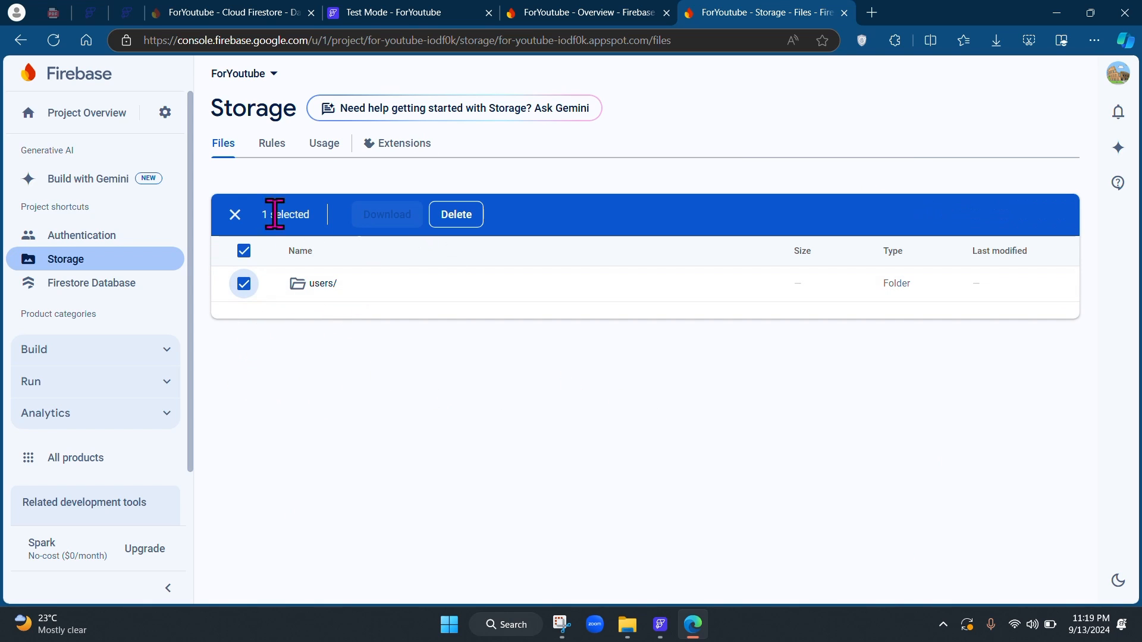
{"action": "left_click", "coordinate": [473, 216]}
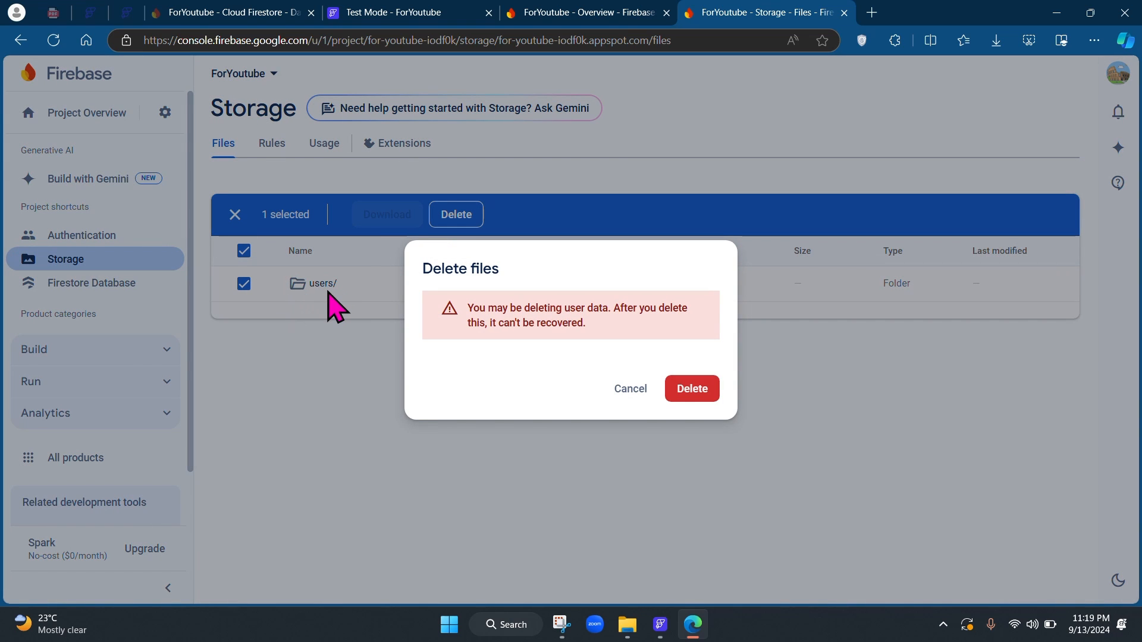
{"action": "left_click", "coordinate": [629, 390]}
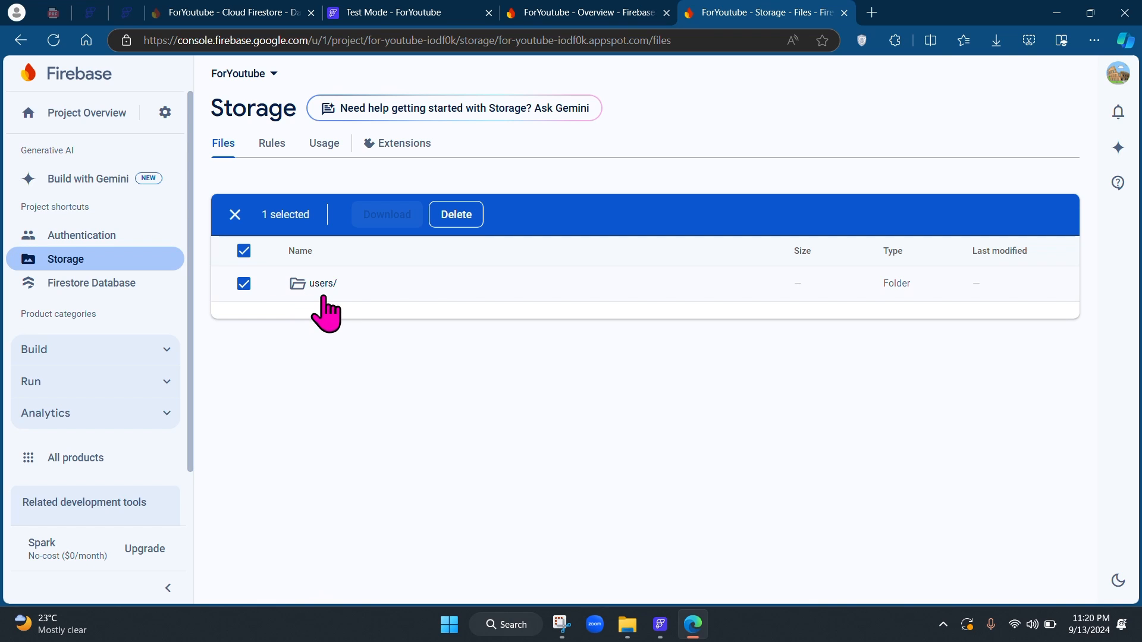
{"action": "left_click", "coordinate": [440, 225]}
{"action": "left_click", "coordinate": [685, 393]}
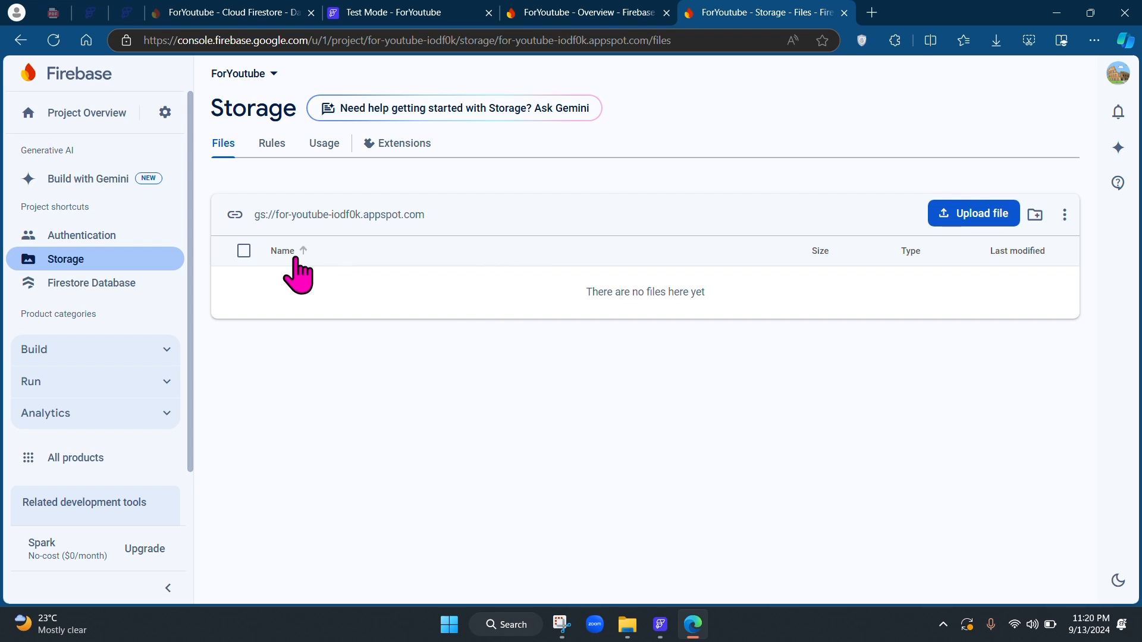
- Look through the Storage rules and usage, then return to the list of stored files
{"action": "left_click", "coordinate": [271, 146]}
{"action": "left_click", "coordinate": [318, 154]}
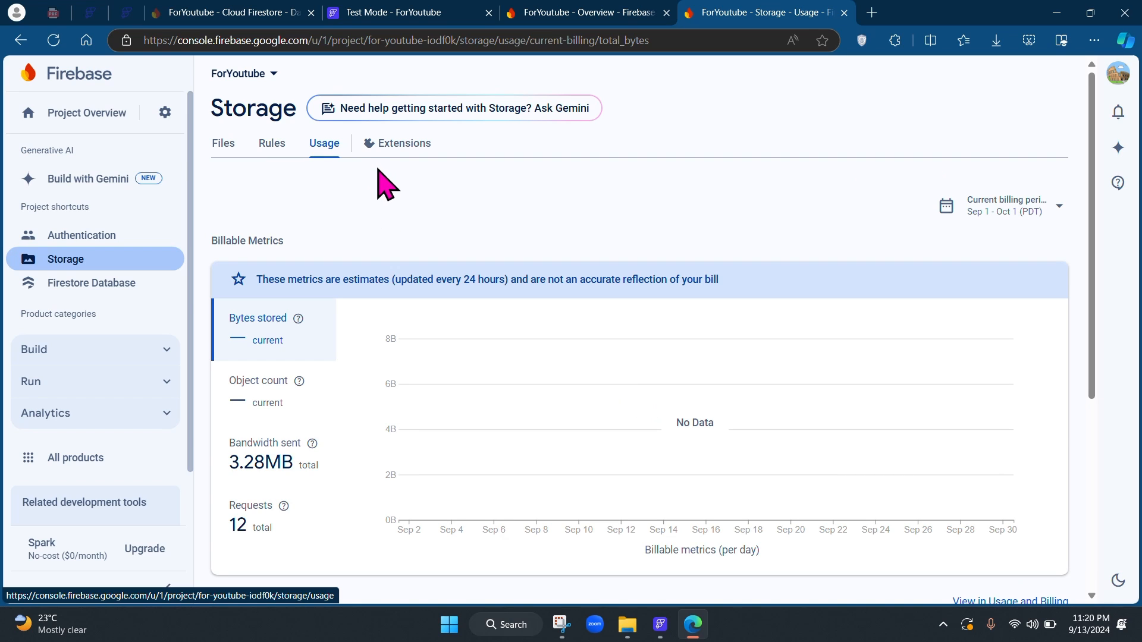
{"action": "left_click", "coordinate": [215, 149]}
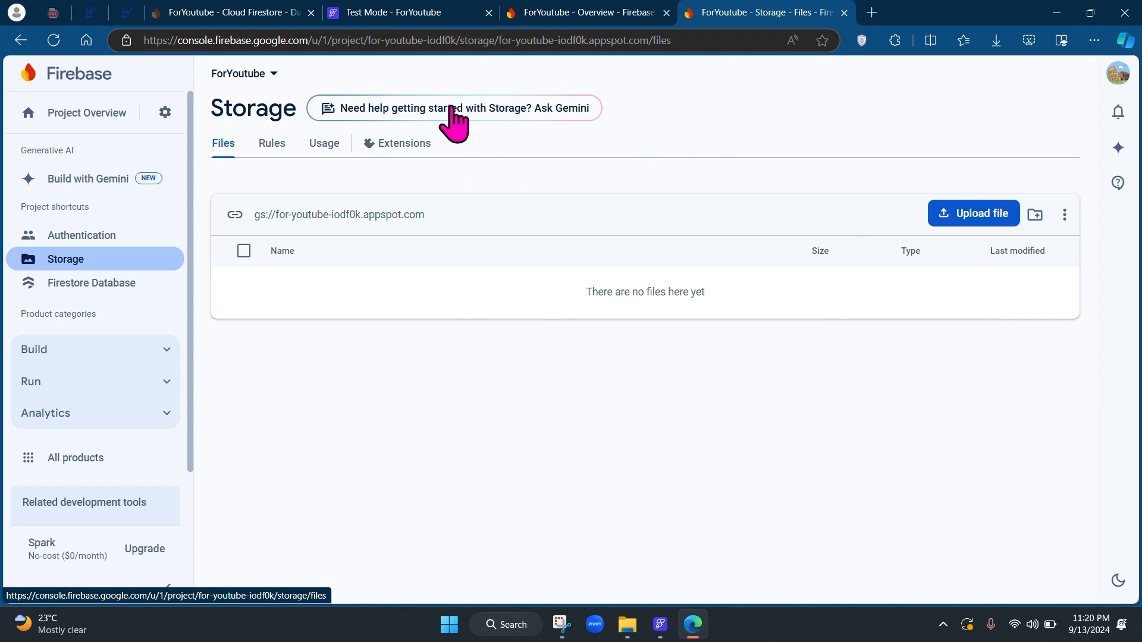
- Switch to FlutterFlow, check its Firebase settings and examine the Firestore schemas of the users and images collections
{"action": "left_click", "coordinate": [660, 626]}
{"action": "scroll", "coordinate": [655, 410], "scroll_direction": "down", "scroll_amount": 2}
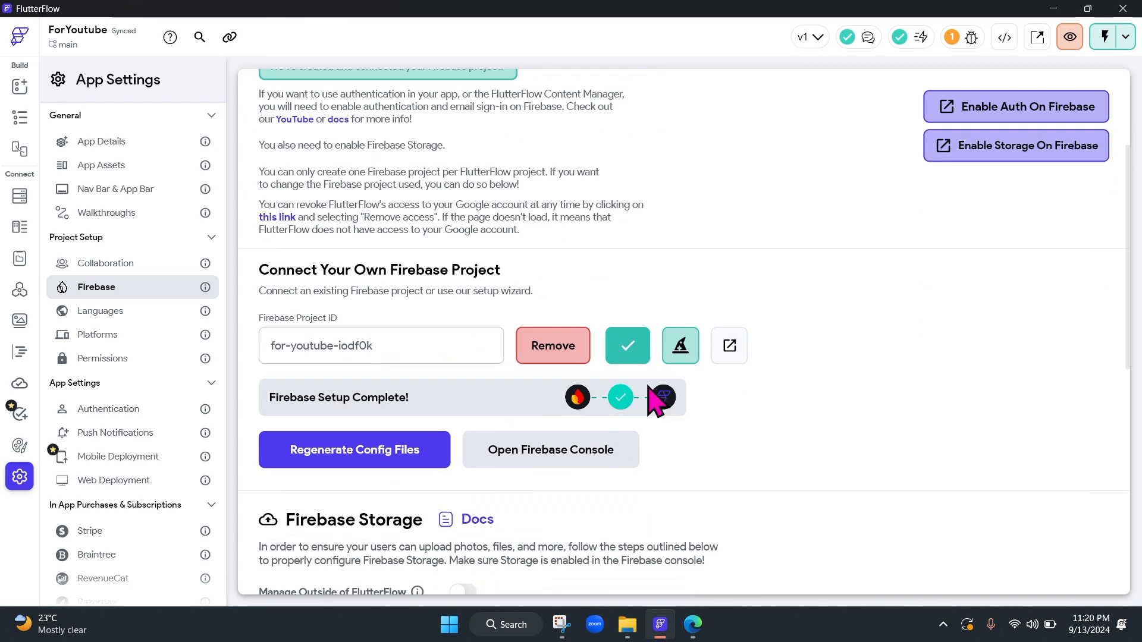
{"action": "scroll", "coordinate": [565, 345], "scroll_direction": "down", "scroll_amount": 1}
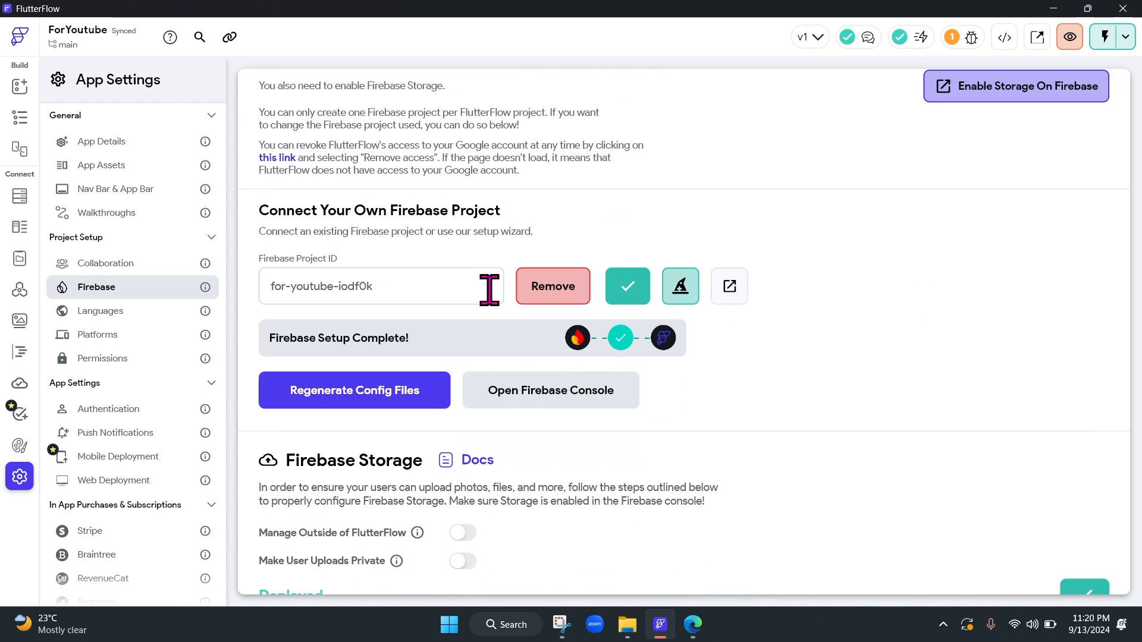
{"action": "left_click", "coordinate": [19, 195]}
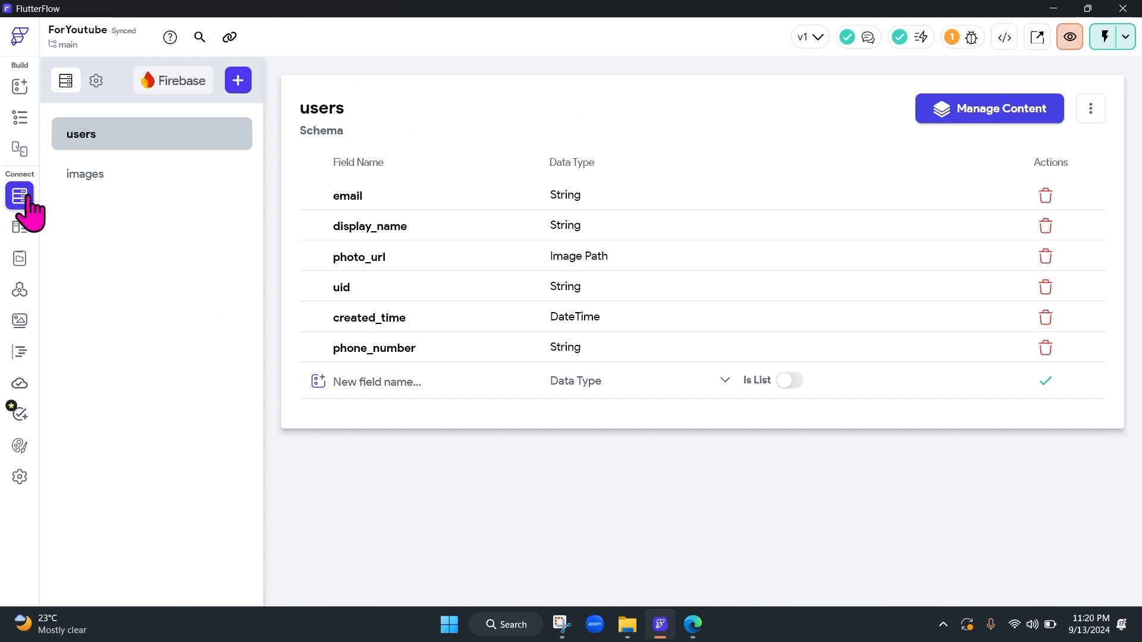
{"action": "left_click", "coordinate": [86, 179]}
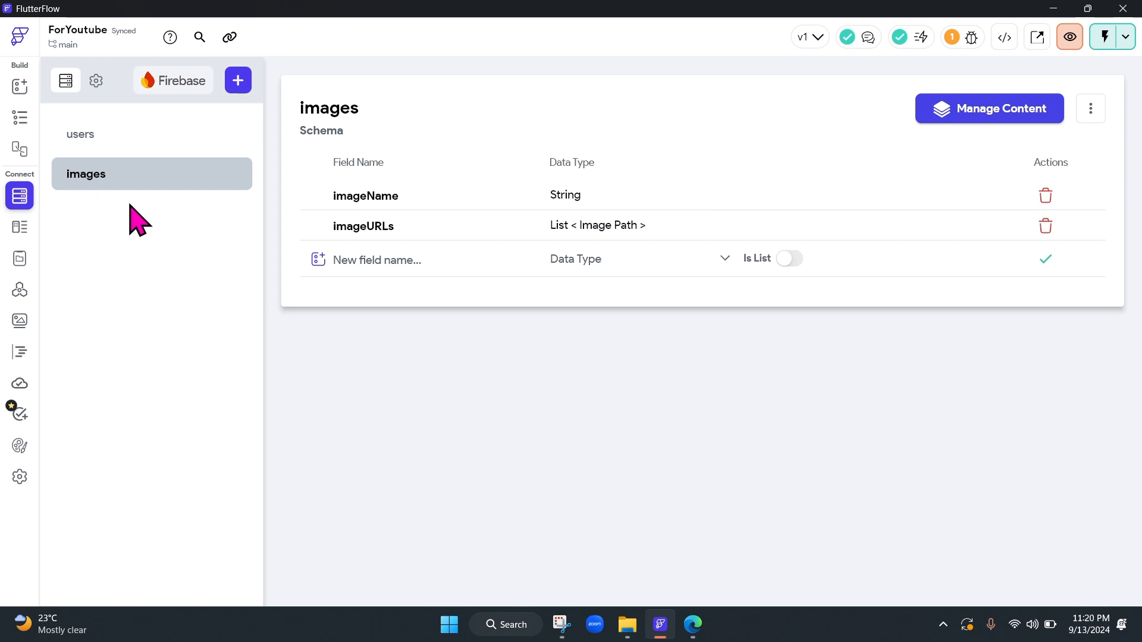
{"action": "left_click", "coordinate": [81, 138]}
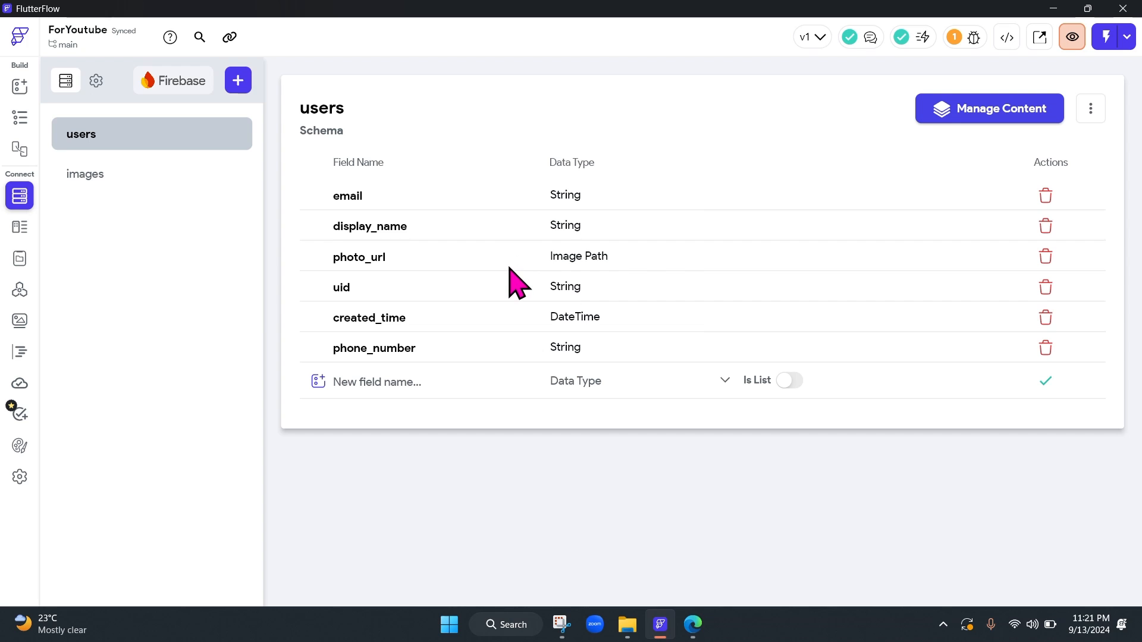
{"action": "mouse_move", "coordinate": [106, 15]}
{"action": "left_click", "coordinate": [71, 176]}
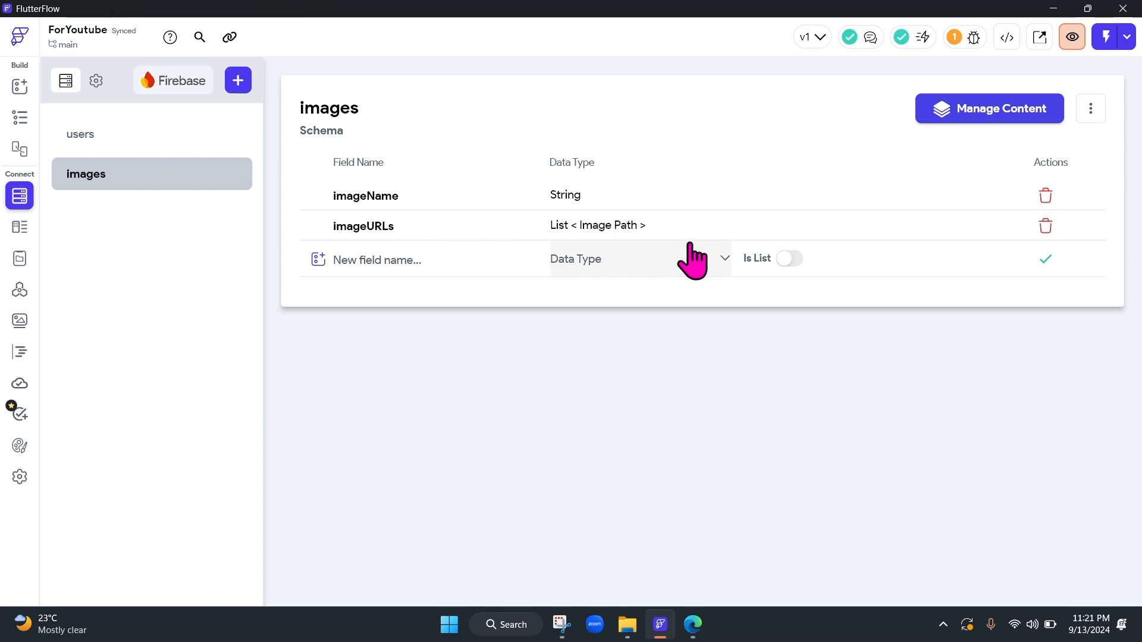
- Switch to the Firebase console, open the project's Firestore Database and expand the Build product category
{"action": "key", "text": "alt+Tab"}
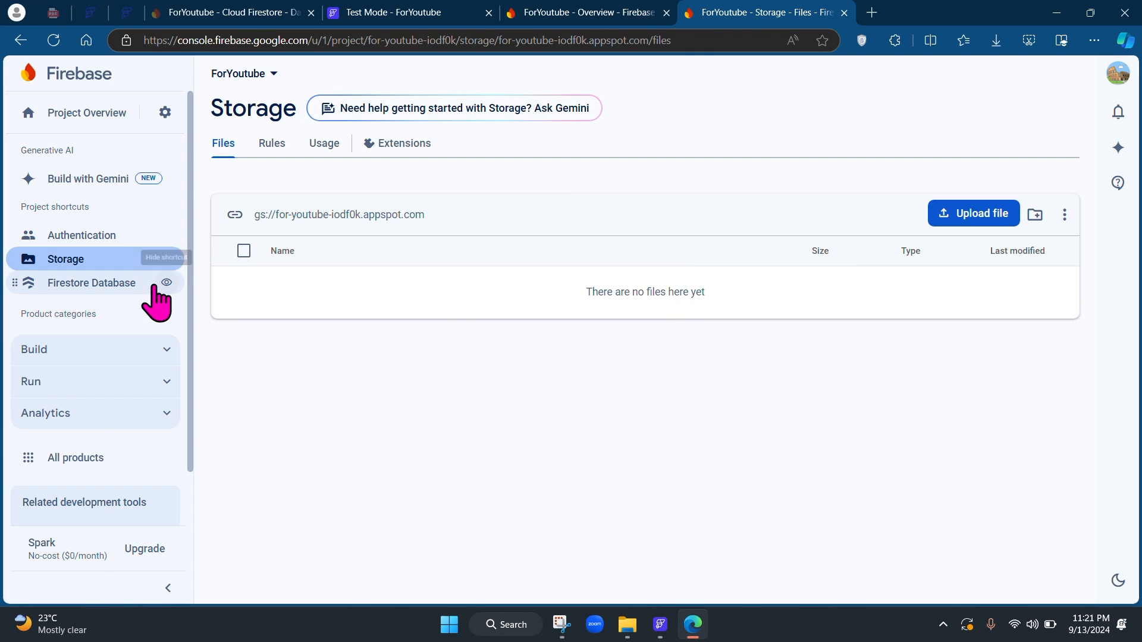
{"action": "left_click", "coordinate": [87, 292]}
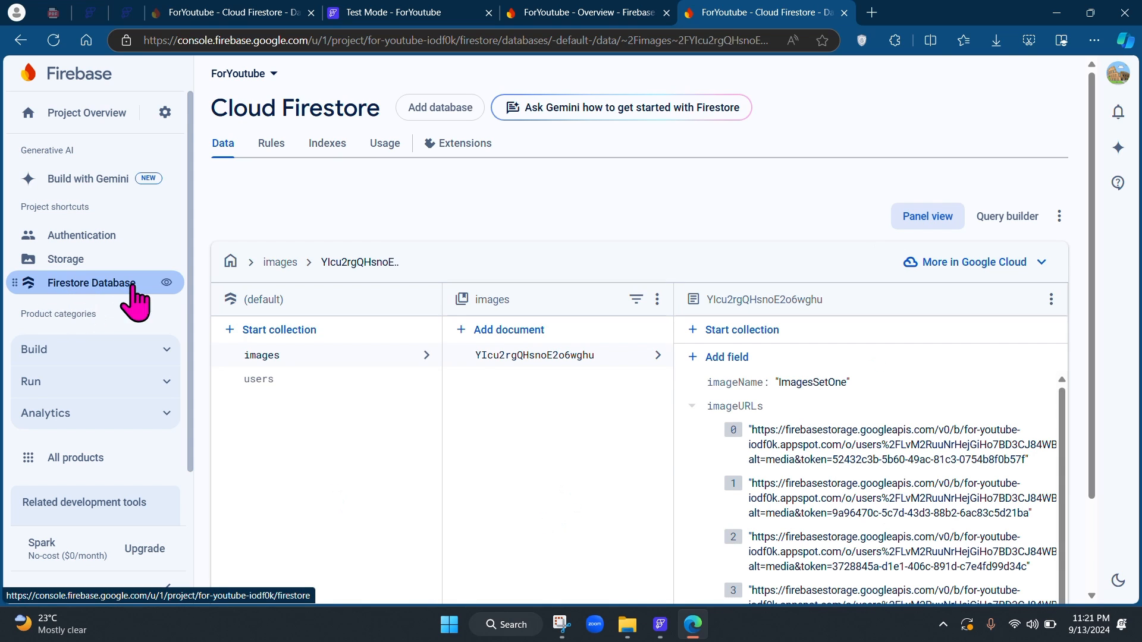
{"action": "left_click", "coordinate": [36, 352]}
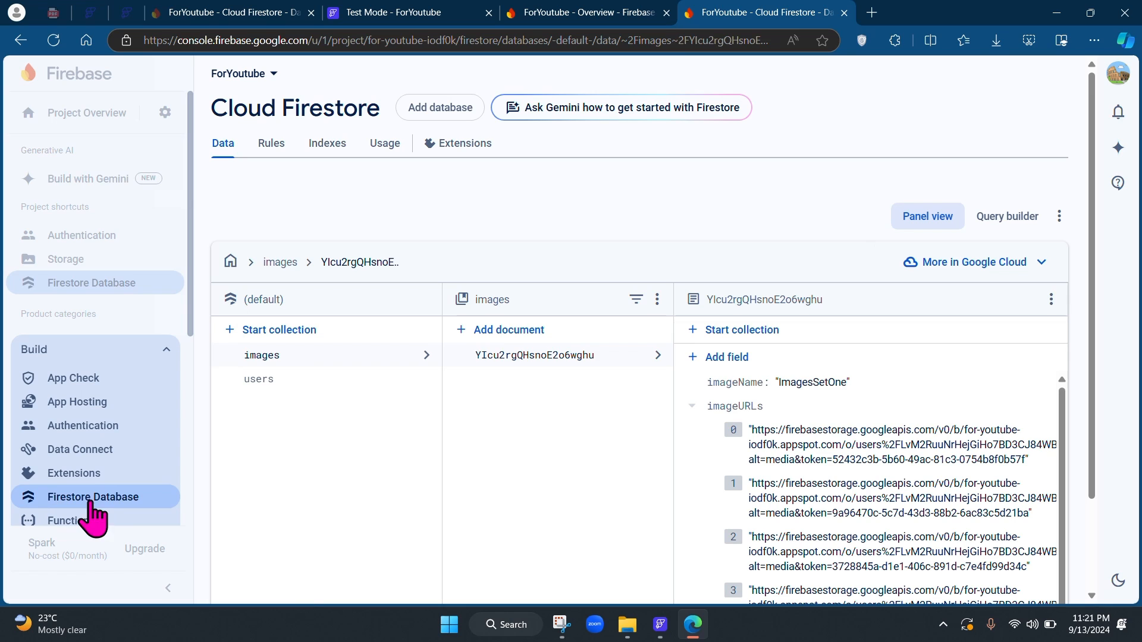
- Remove Firestore Database from the project shortcuts and reopen it from the Build product category
{"action": "left_click", "coordinate": [161, 353]}
{"action": "left_click", "coordinate": [160, 354]}
{"action": "left_click", "coordinate": [160, 354]}
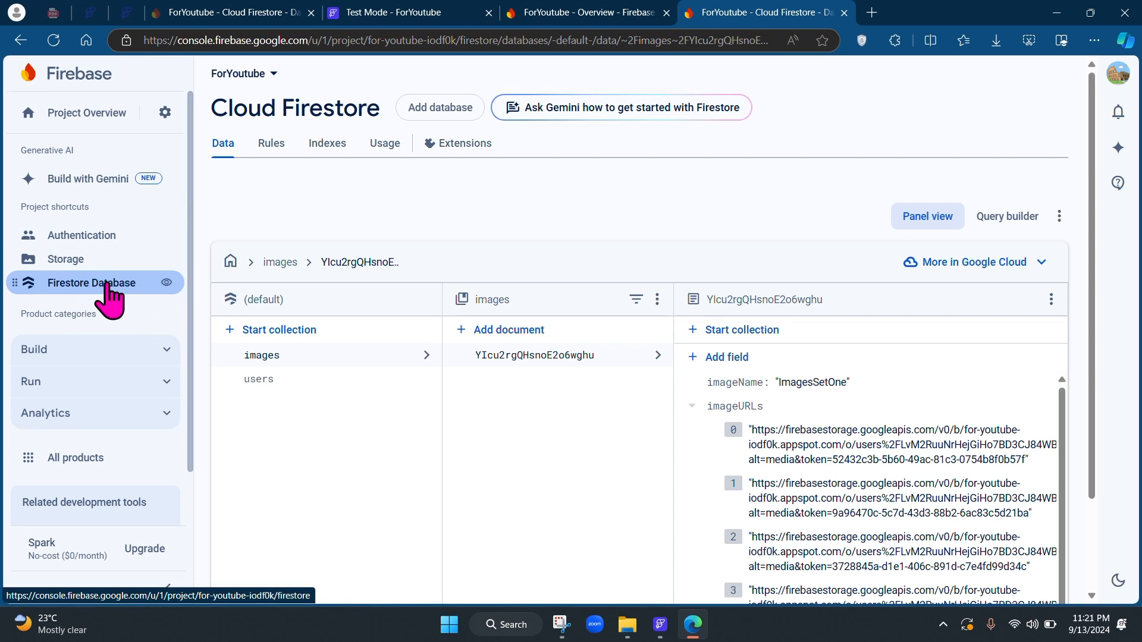
{"action": "left_click", "coordinate": [167, 283]}
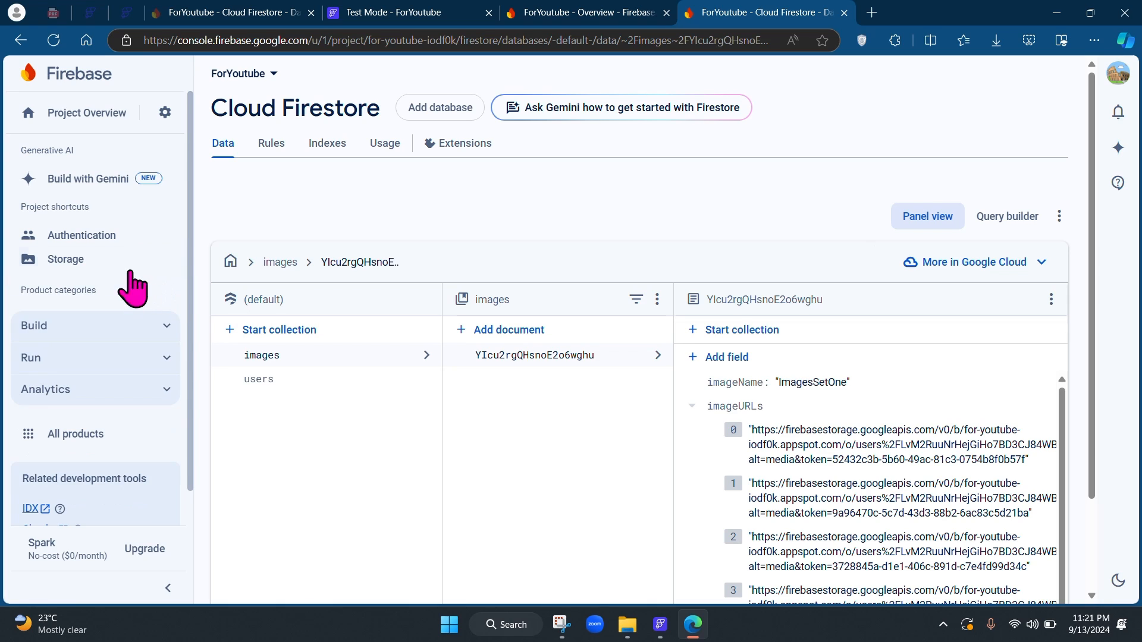
{"action": "left_click", "coordinate": [86, 330]}
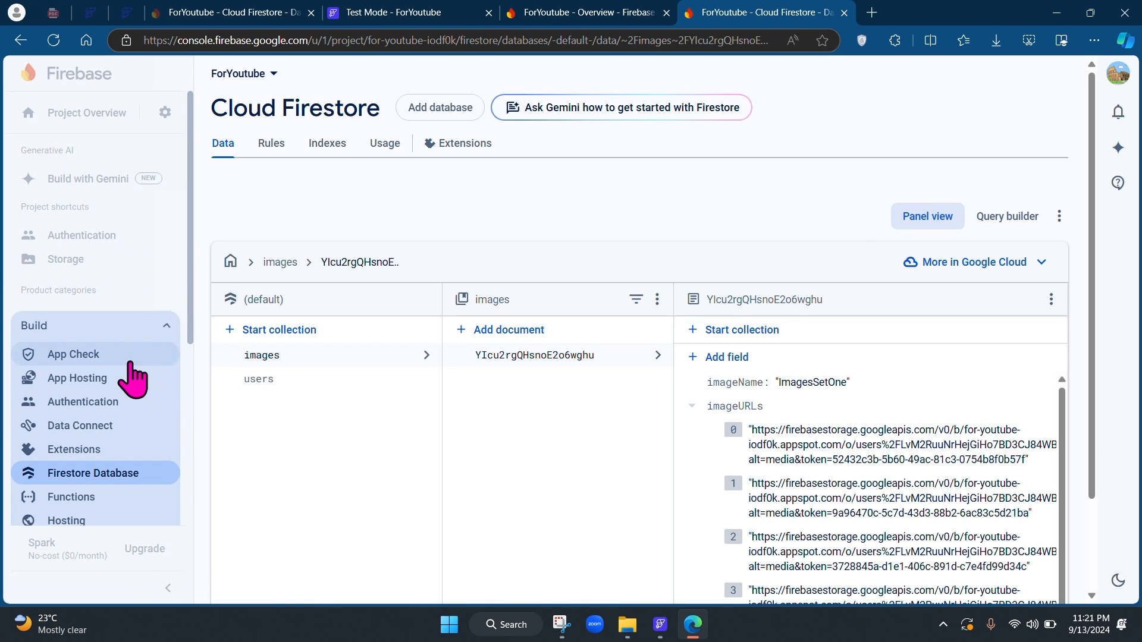
{"action": "left_click", "coordinate": [93, 475]}
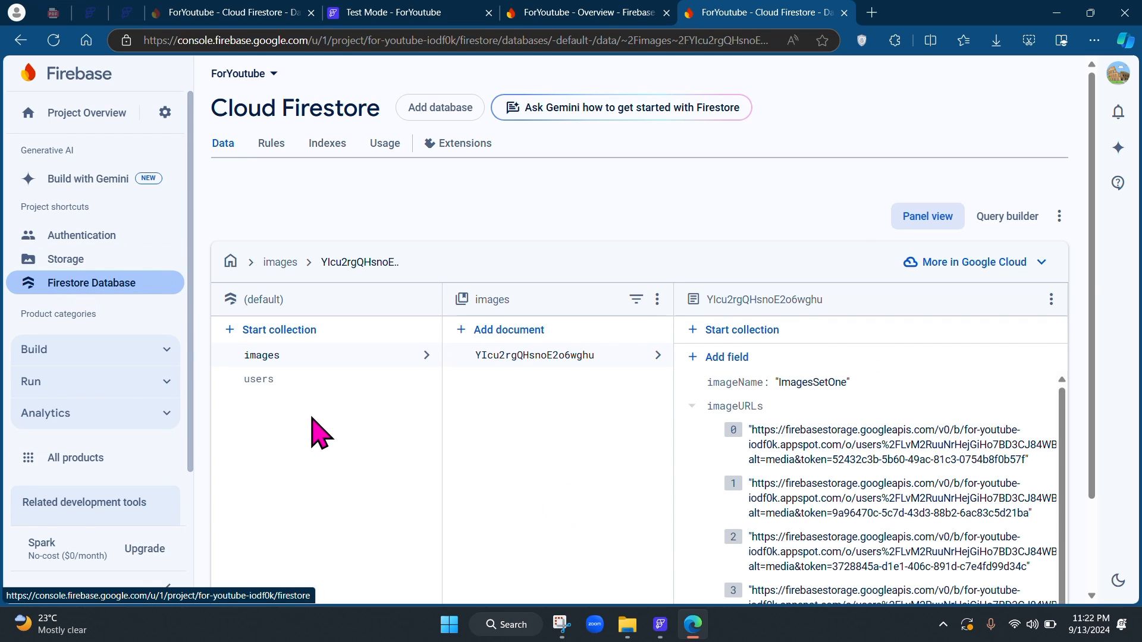
- Examine the stored documents in the Firestore users and images collections, including the imageURLs list
{"action": "left_click", "coordinate": [316, 383]}
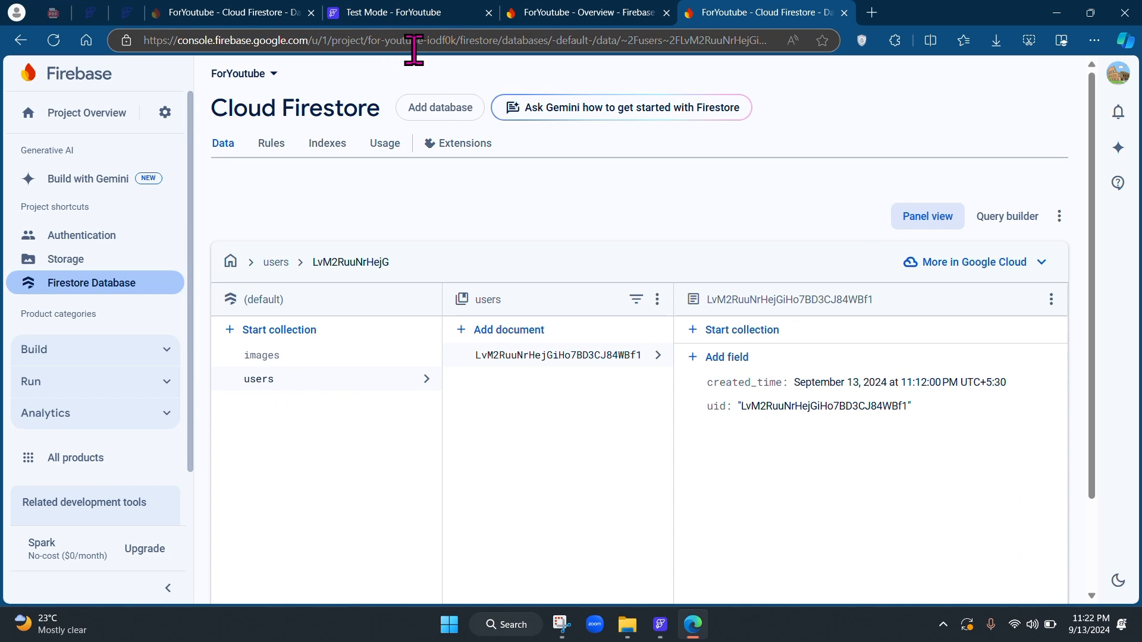
{"action": "left_click", "coordinate": [278, 390]}
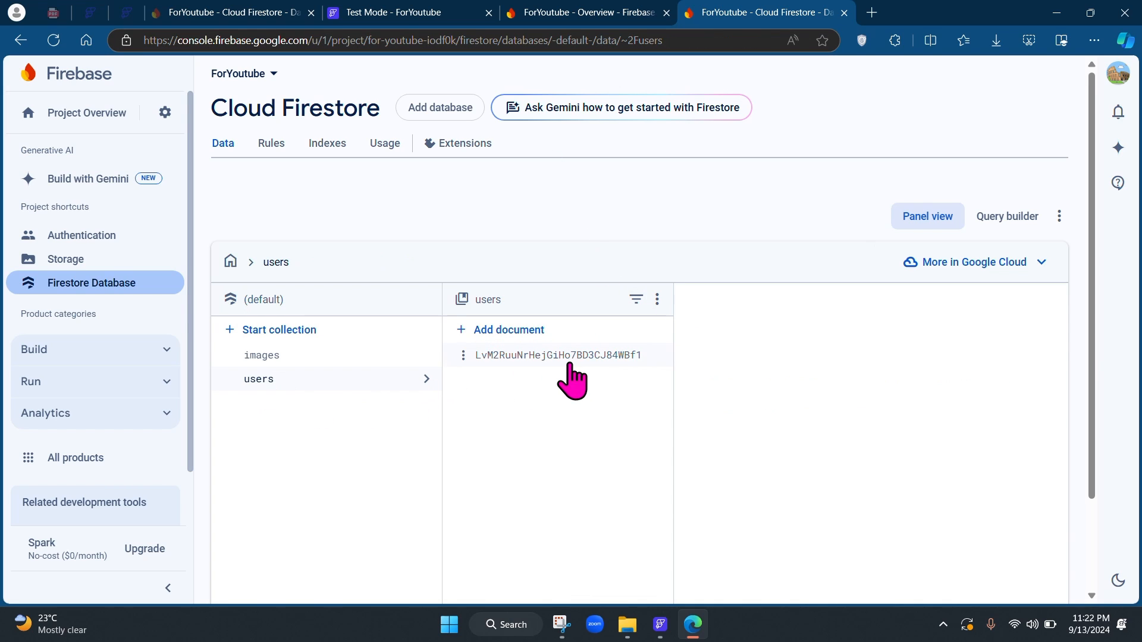
{"action": "left_click", "coordinate": [592, 357]}
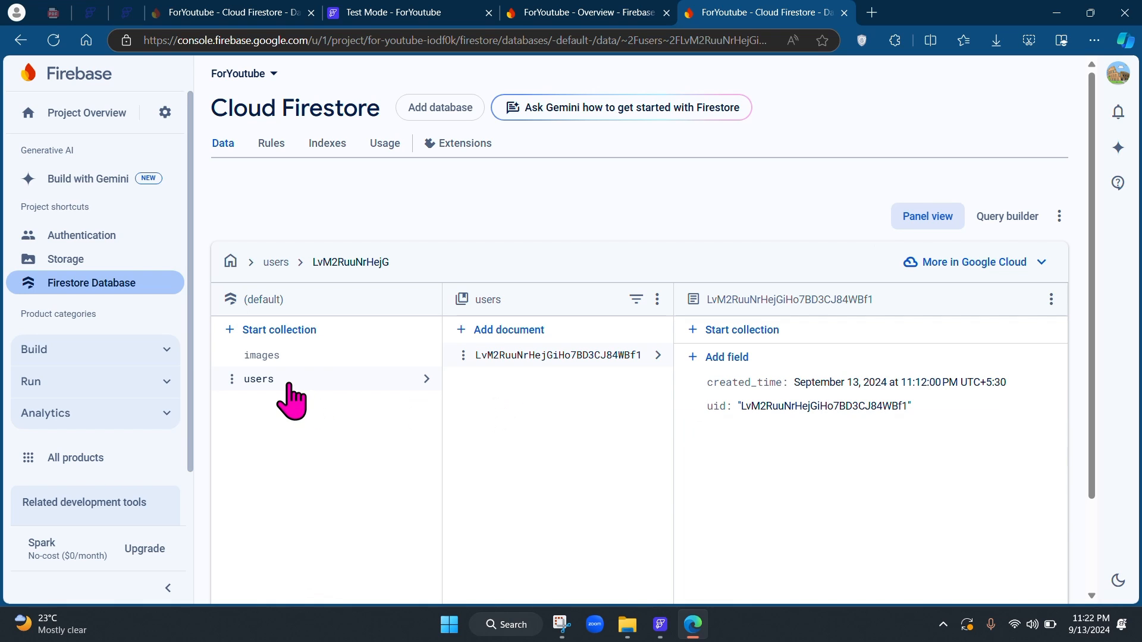
{"action": "left_click", "coordinate": [273, 357]}
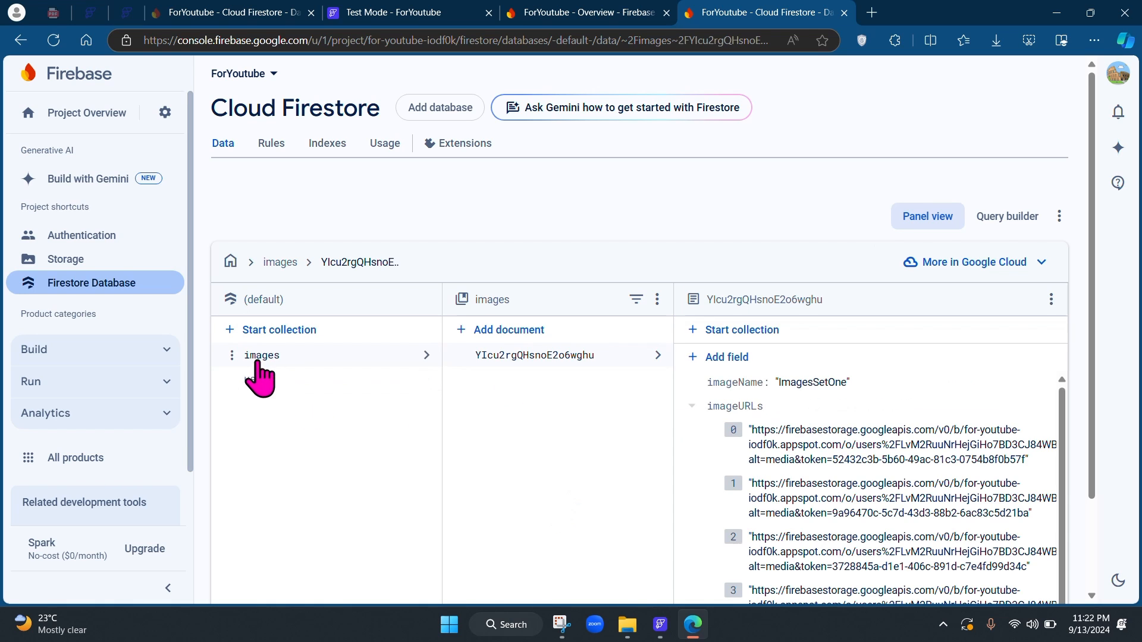
{"action": "scroll", "coordinate": [761, 452], "scroll_direction": "down", "scroll_amount": 1}
{"action": "scroll", "coordinate": [795, 454], "scroll_direction": "up", "scroll_amount": 1}
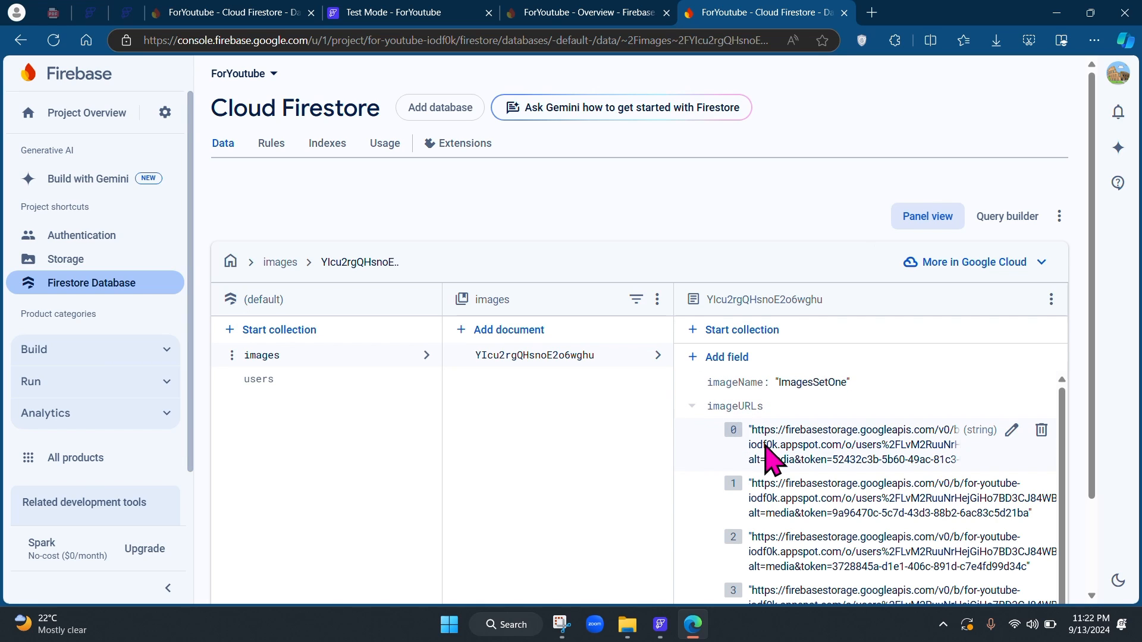
{"action": "scroll", "coordinate": [827, 505], "scroll_direction": "down", "scroll_amount": 1}
{"action": "scroll", "coordinate": [826, 470], "scroll_direction": "down", "scroll_amount": 4}
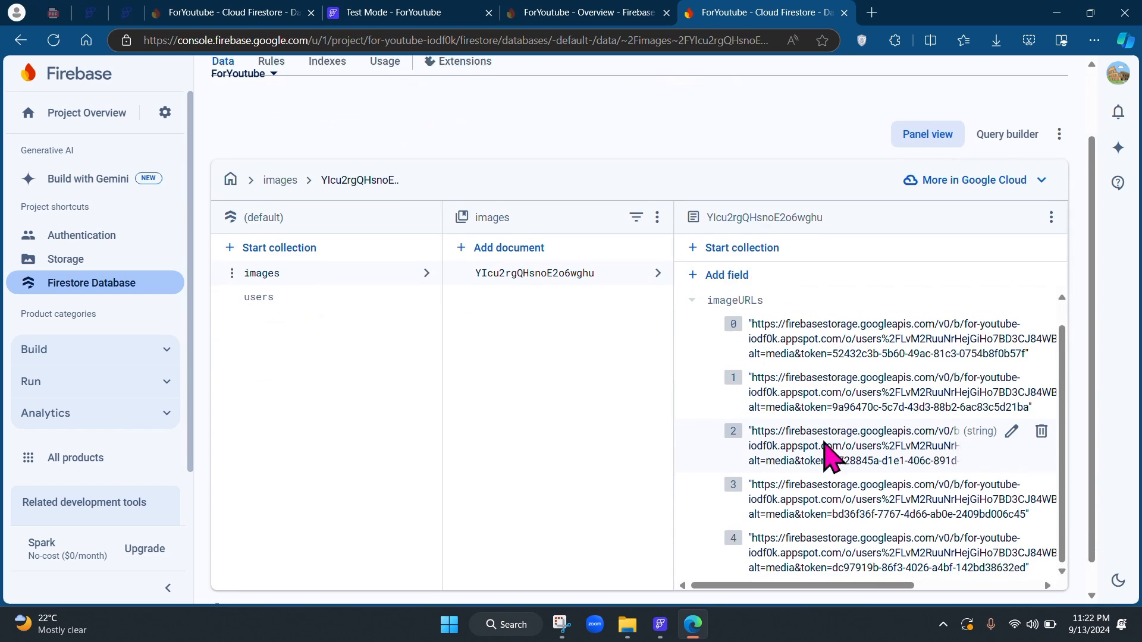
- Copy the first imageURLs value of the images document and load it in a new browser tab
{"action": "double_click", "coordinate": [815, 323]}
{"action": "double_click", "coordinate": [932, 323]}
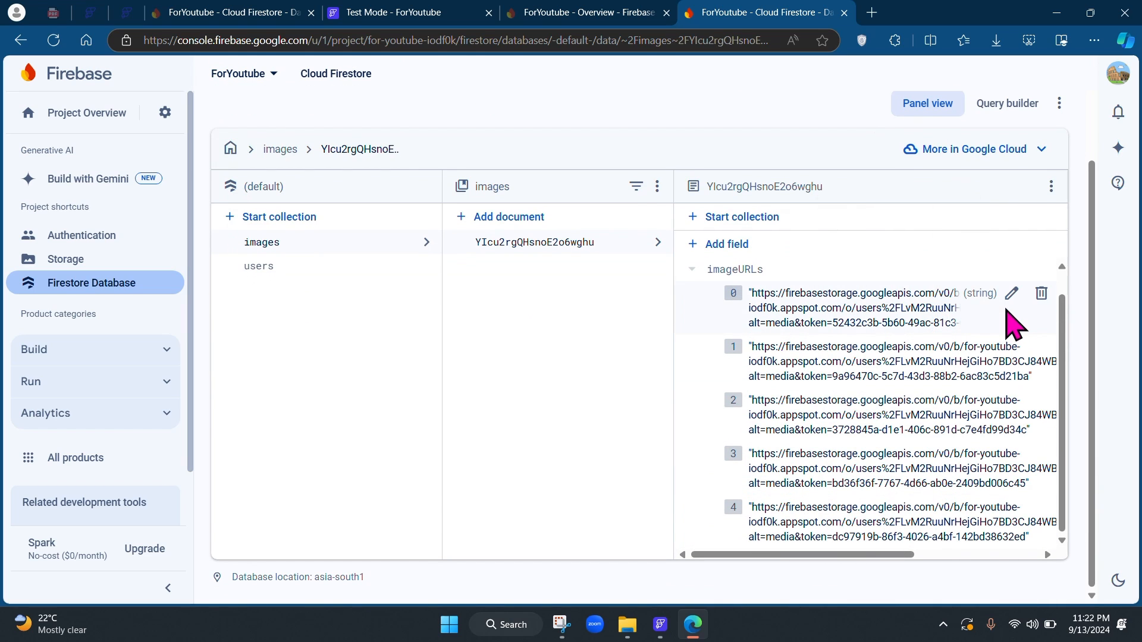
{"action": "left_click", "coordinate": [1010, 298]}
{"action": "left_click", "coordinate": [852, 386]}
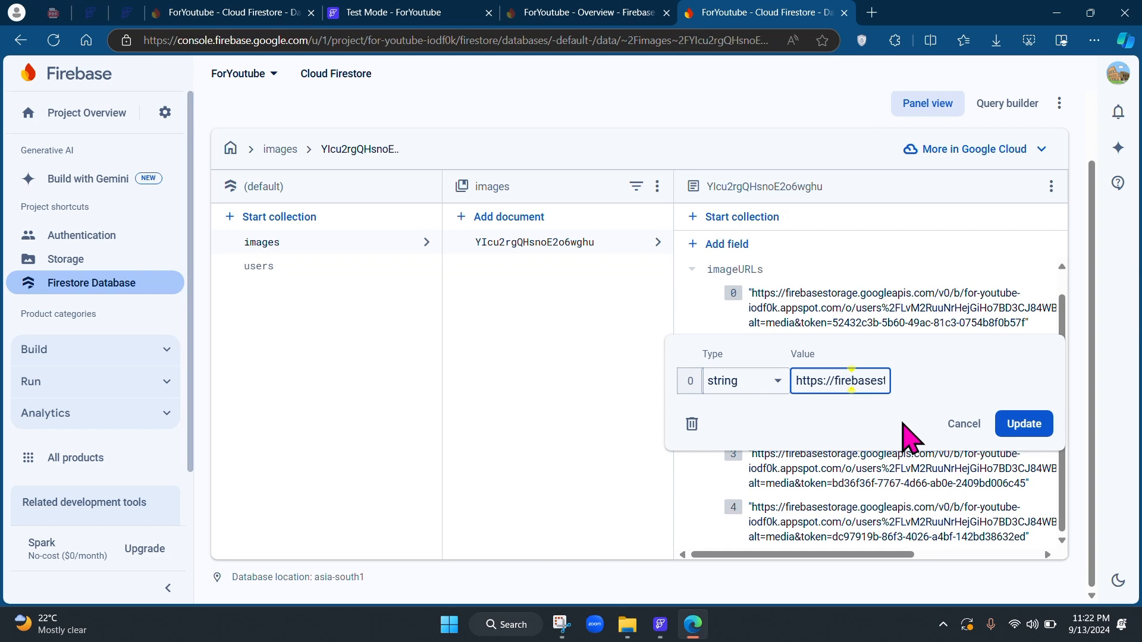
{"action": "key", "text": "ctrl+a"}
{"action": "key", "text": "ctrl+c"}
{"action": "key", "text": "ctrl+t"}
{"action": "key", "text": "ctrl+v"}
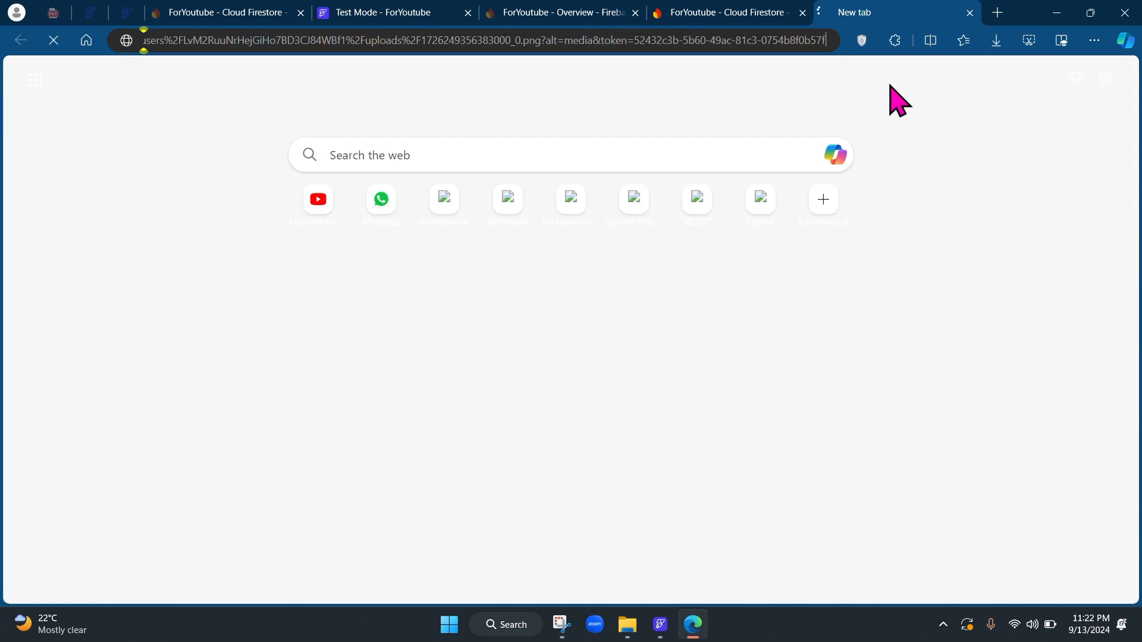
{"action": "key", "text": "Return"}
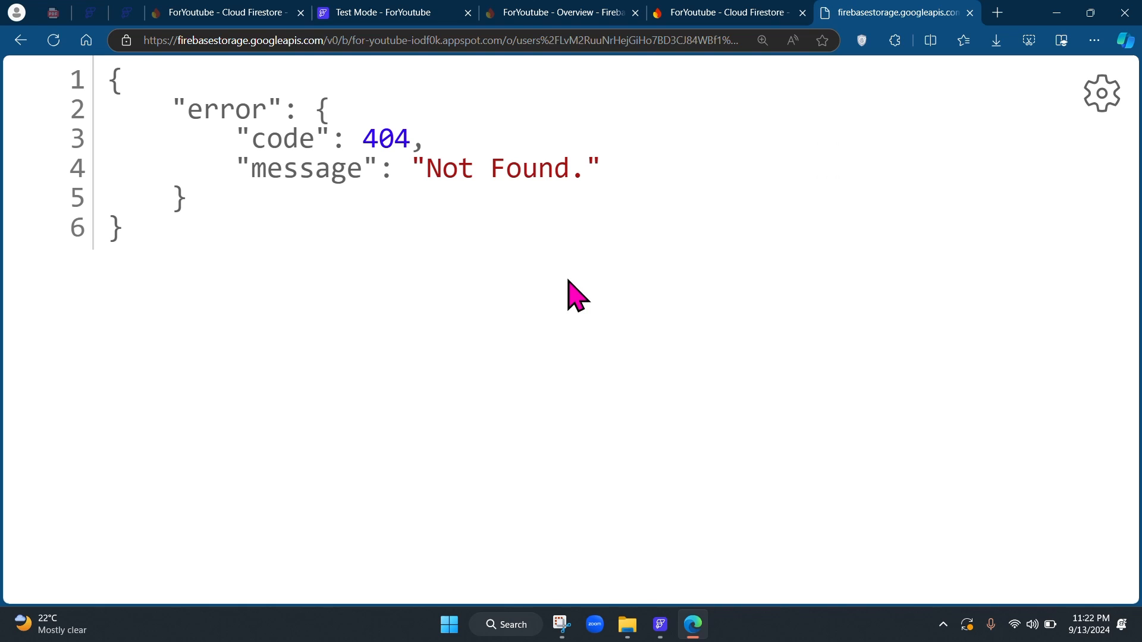
- Inspect the loaded image address, close its browser tab and cancel editing the first imageURLs value
{"action": "left_click", "coordinate": [613, 125]}
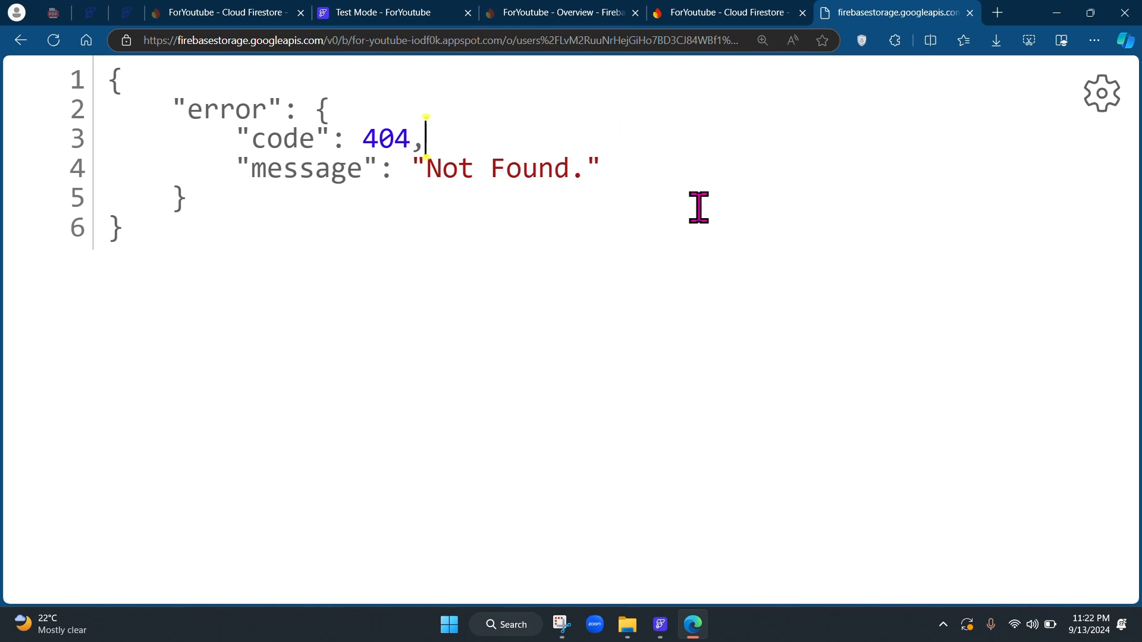
{"action": "left_click", "coordinate": [343, 42]}
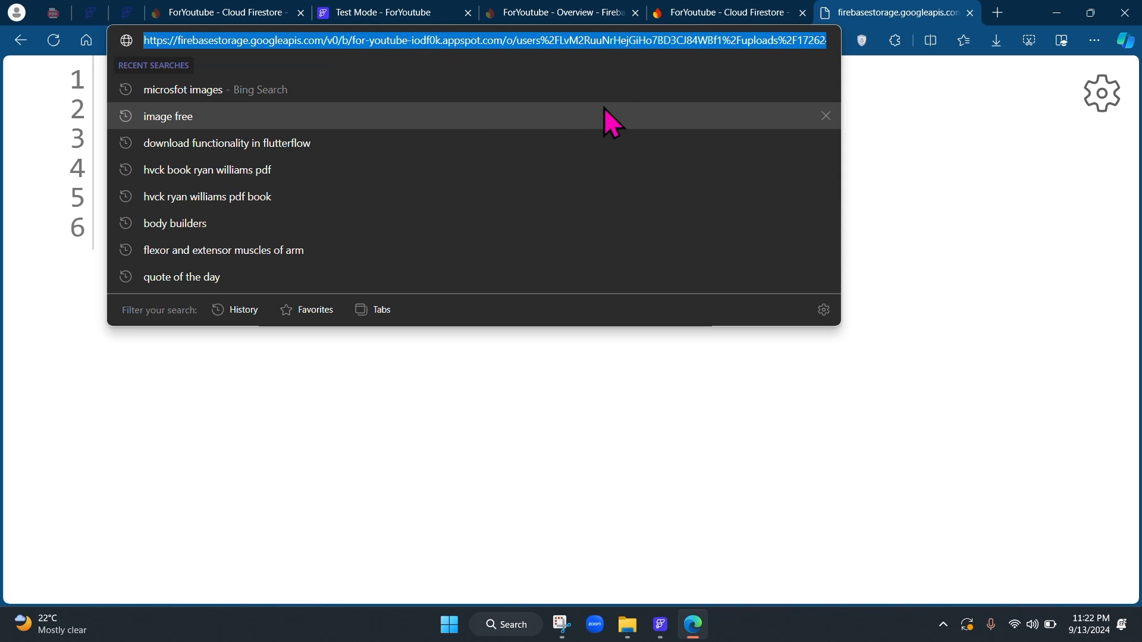
{"action": "left_click", "coordinate": [910, 110]}
{"action": "left_click", "coordinate": [971, 13]}
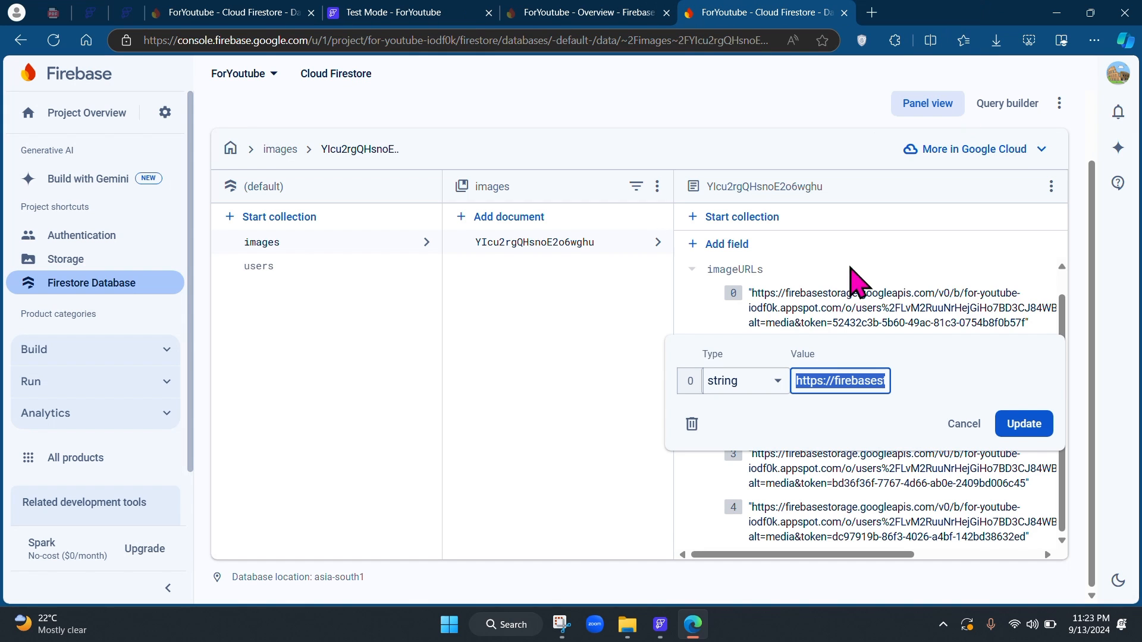
{"action": "left_click", "coordinate": [965, 425]}
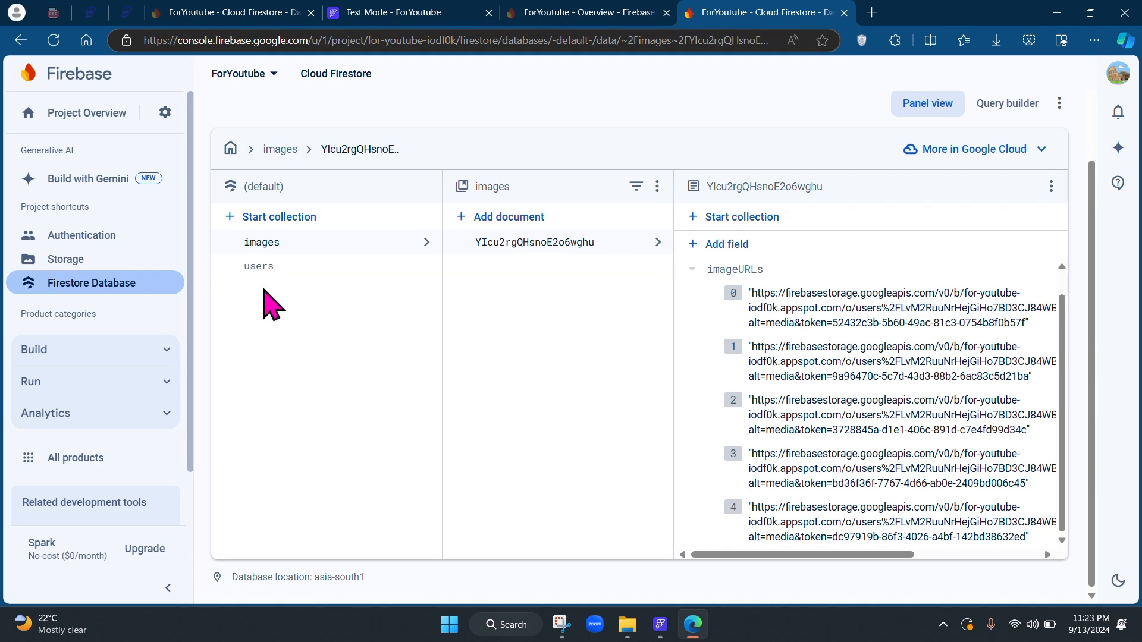
- Delete the images collection from Firestore, confirming with its ID images
{"action": "left_click", "coordinate": [232, 244]}
{"action": "left_click", "coordinate": [275, 256]}
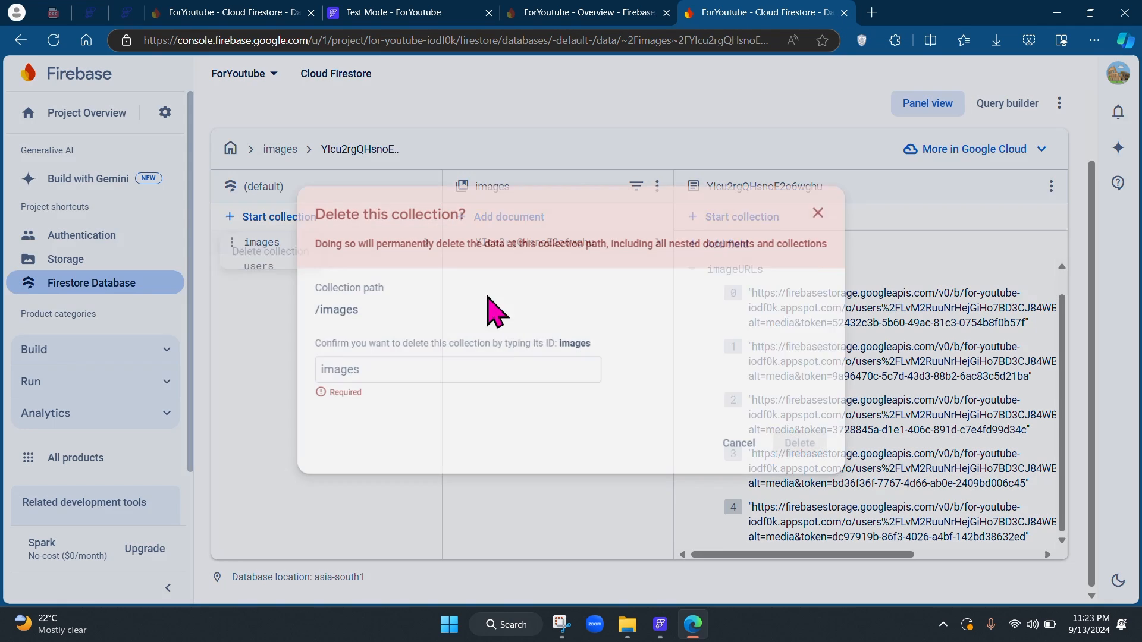
{"action": "left_click", "coordinate": [398, 373]}
{"action": "type", "text": "images"}
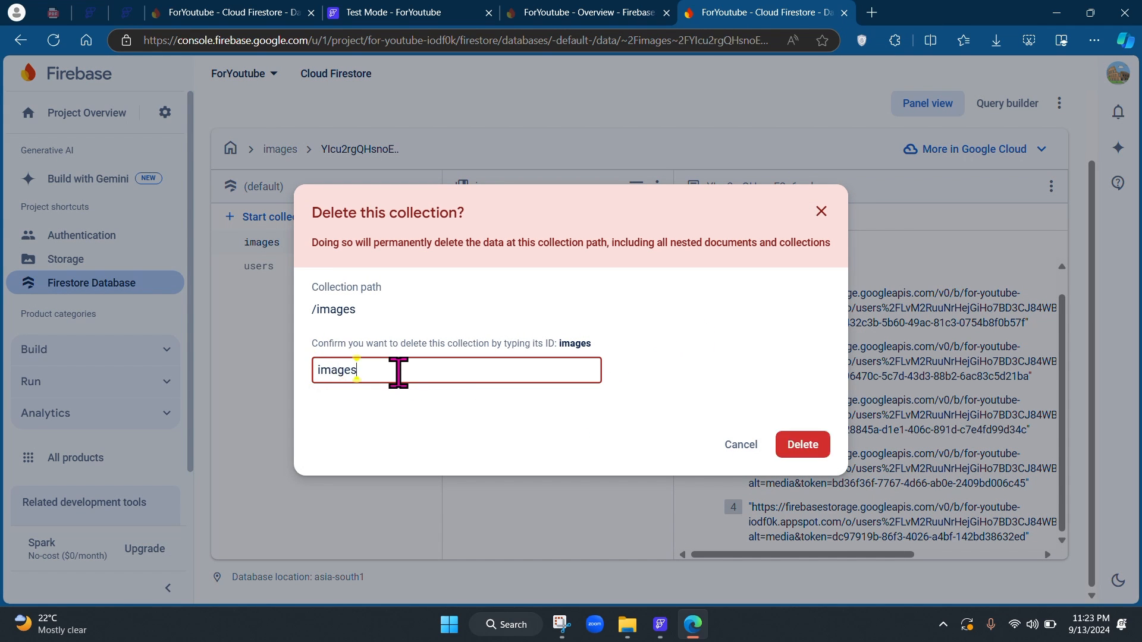
{"action": "left_click", "coordinate": [790, 459]}
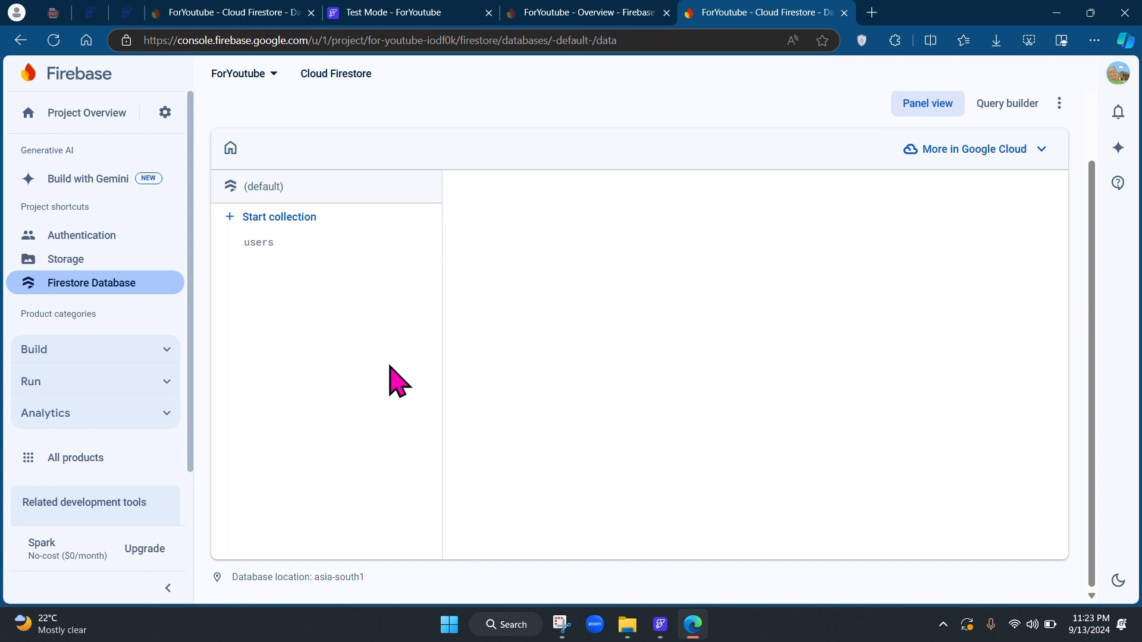
- Delete the users collection from Firestore, confirming with its ID users
{"action": "left_click", "coordinate": [232, 243]}
{"action": "left_click", "coordinate": [271, 251]}
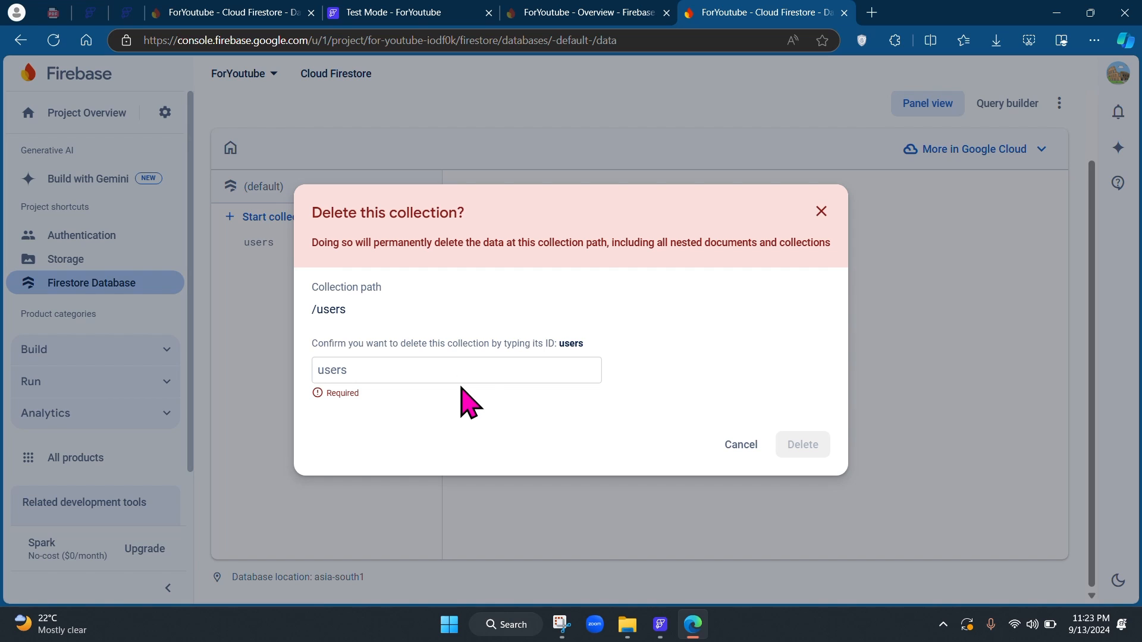
{"action": "left_click", "coordinate": [484, 372]}
{"action": "type", "text": "users"}
{"action": "left_click", "coordinate": [806, 446]}
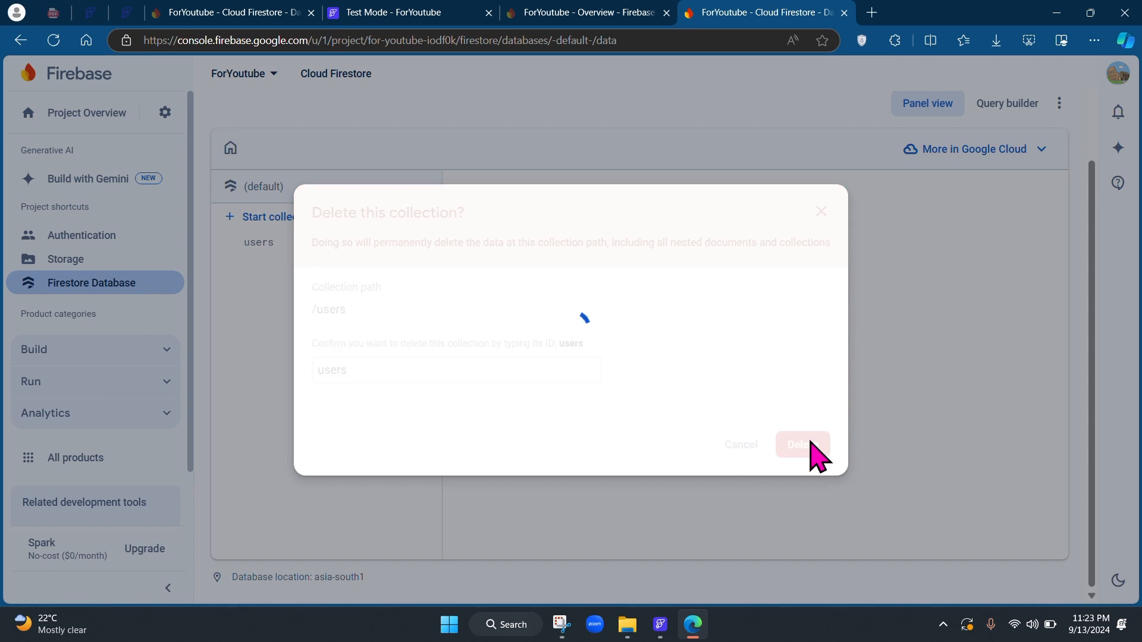
{"action": "scroll", "coordinate": [689, 291], "scroll_direction": "up", "scroll_amount": 2}
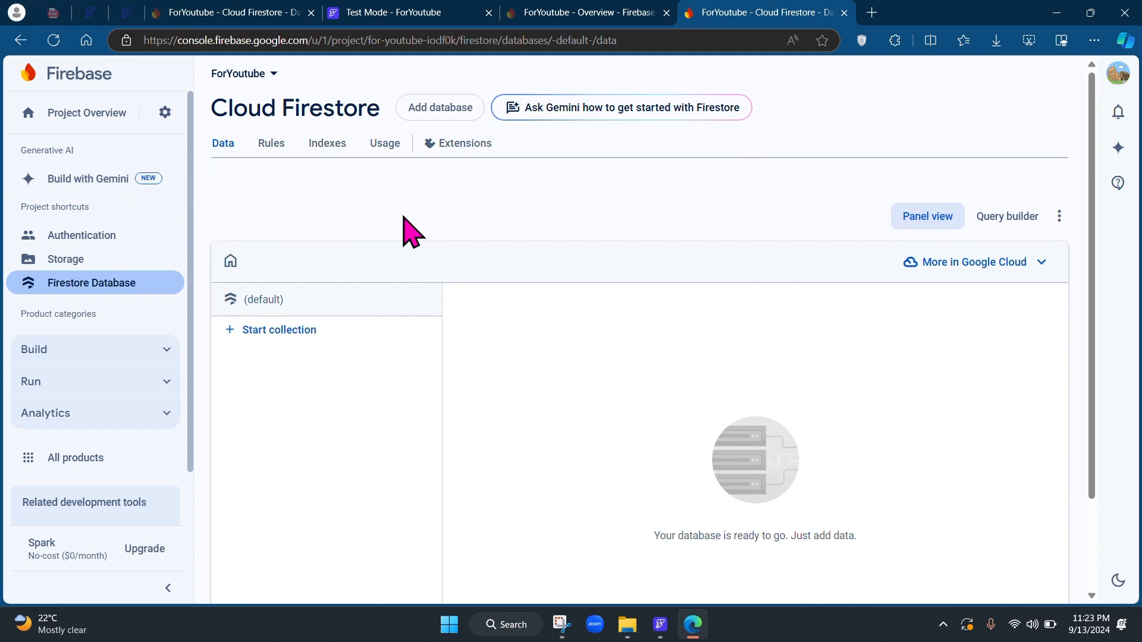
- Check the project's Storage and its Authentication users list, and switch to FlutterFlow
{"action": "left_click", "coordinate": [75, 261]}
{"action": "left_click", "coordinate": [77, 237]}
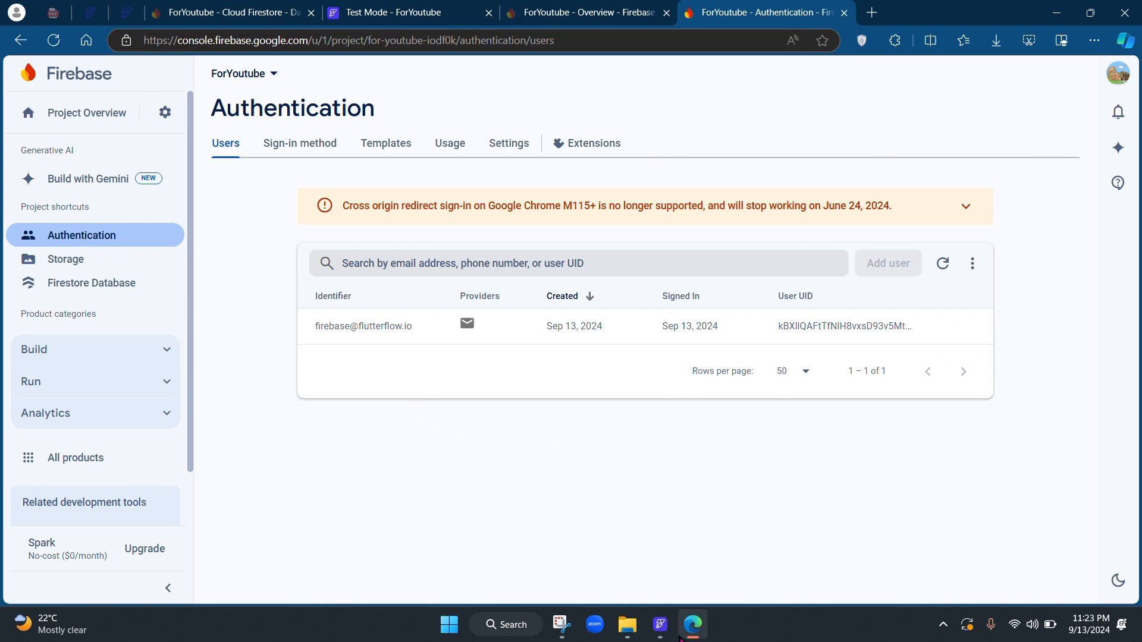
{"action": "left_click", "coordinate": [660, 625]}
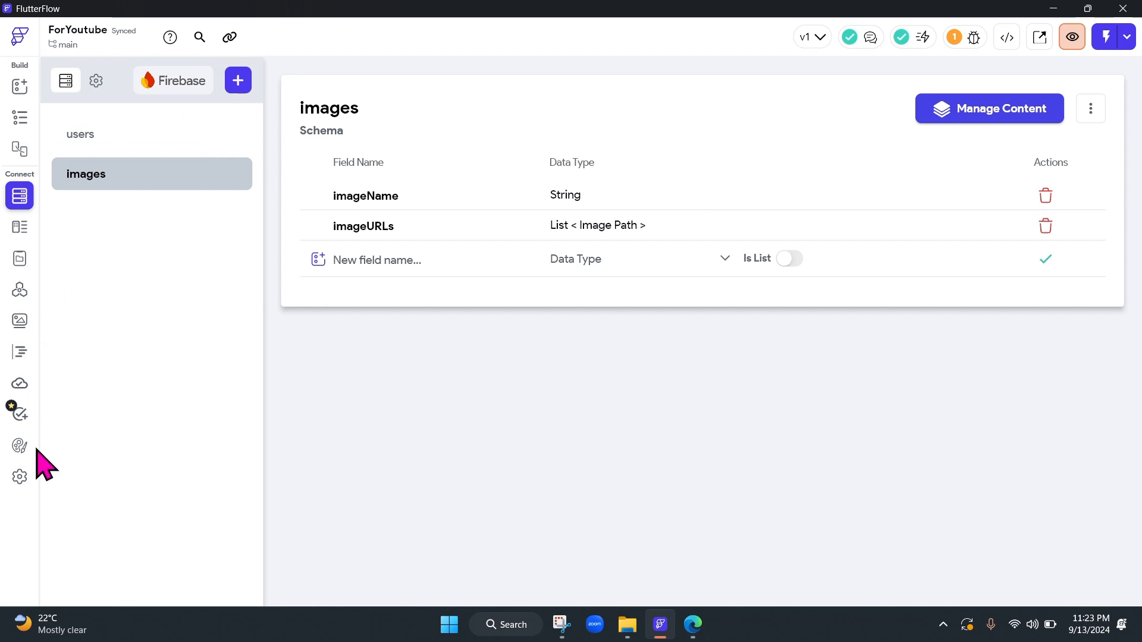
- Review the app's App Details and Authentication settings, turning Enable Authentication off and on again
{"action": "left_click", "coordinate": [19, 477]}
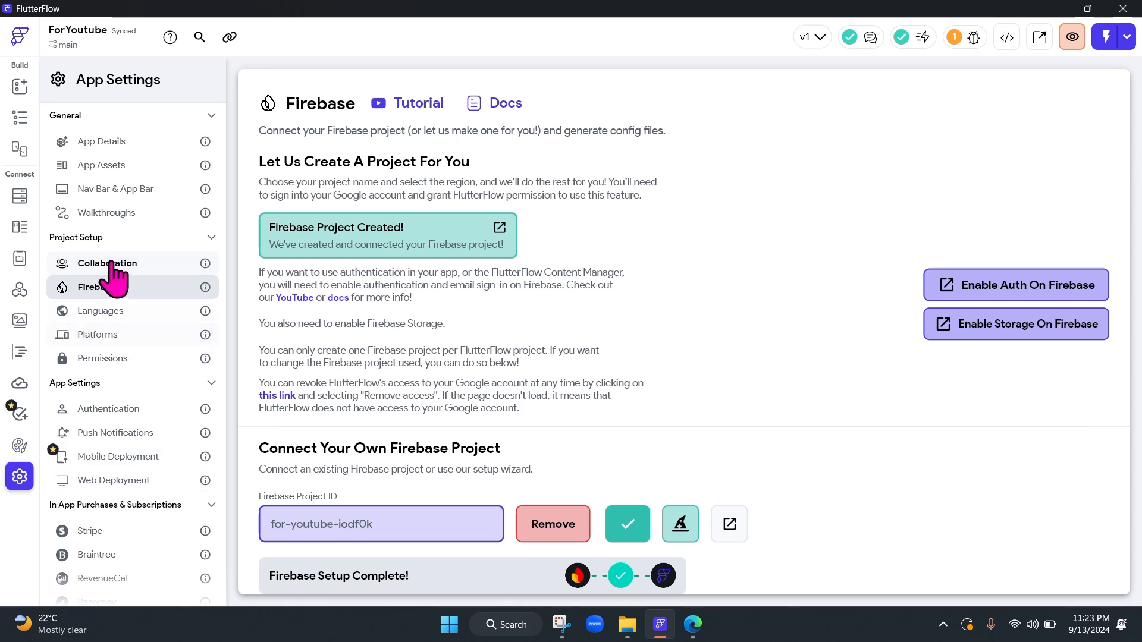
{"action": "left_click", "coordinate": [118, 143]}
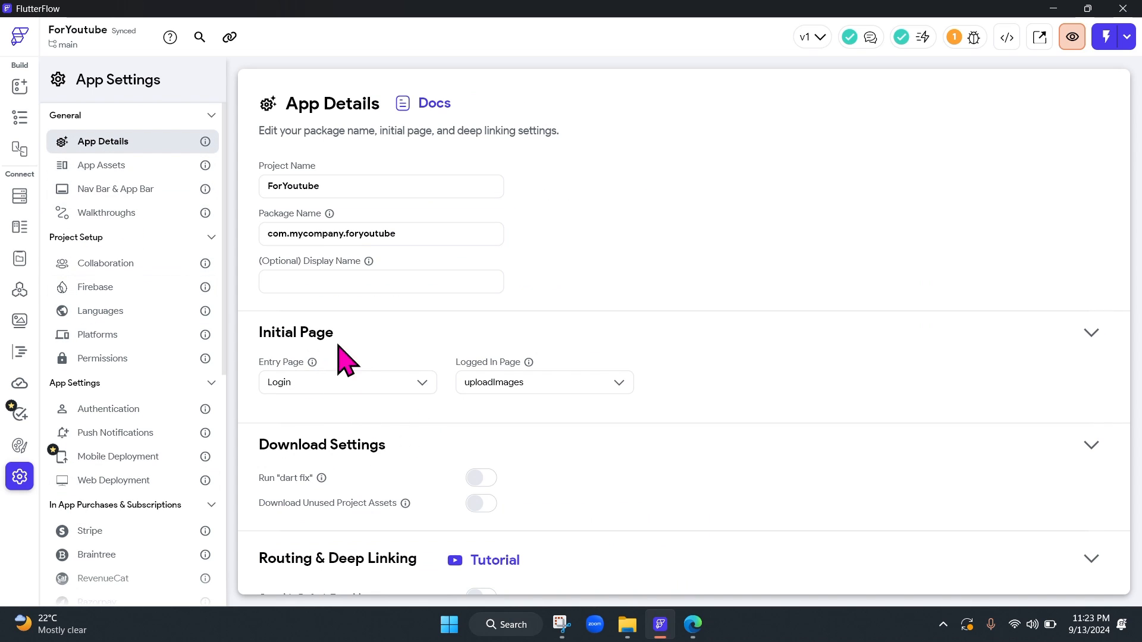
{"action": "left_click", "coordinate": [113, 410]}
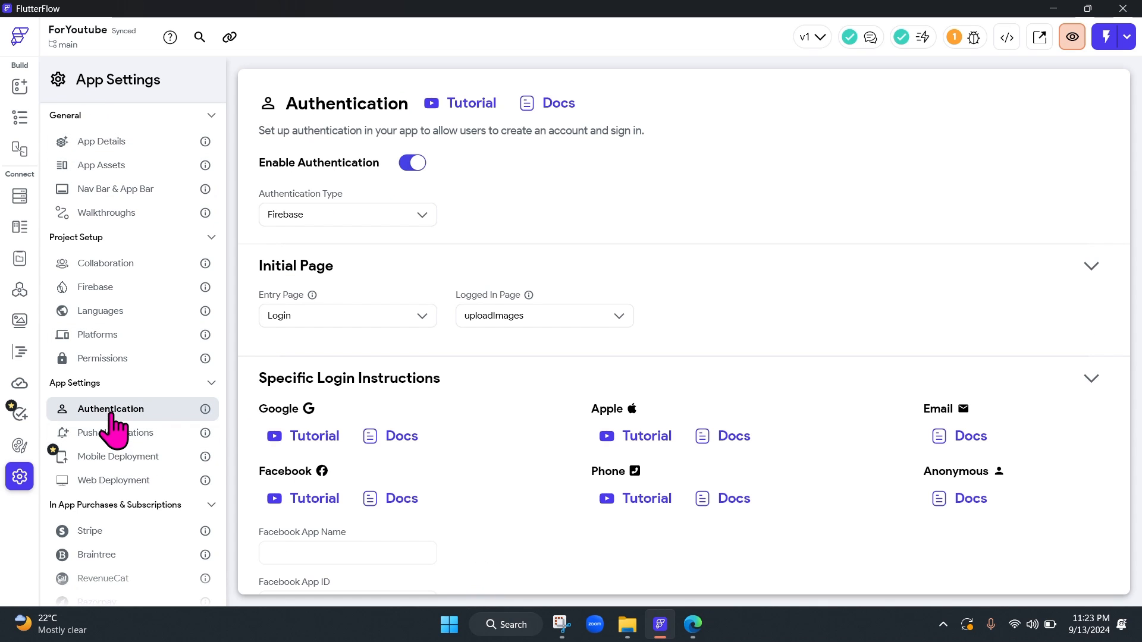
{"action": "left_click", "coordinate": [409, 164]}
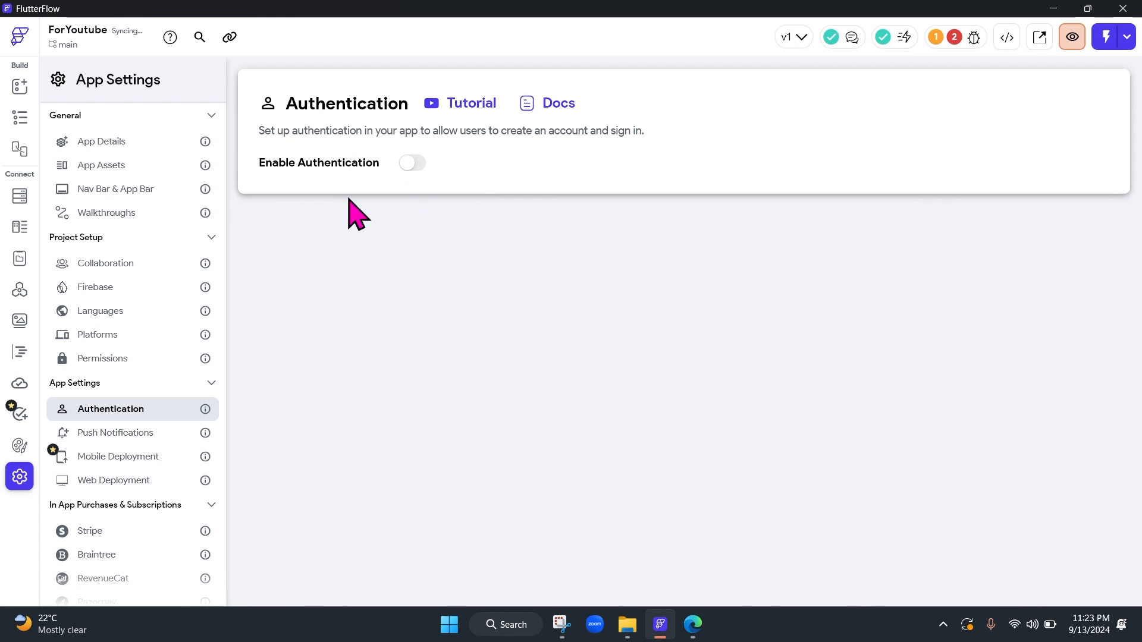
{"action": "left_click", "coordinate": [409, 164]}
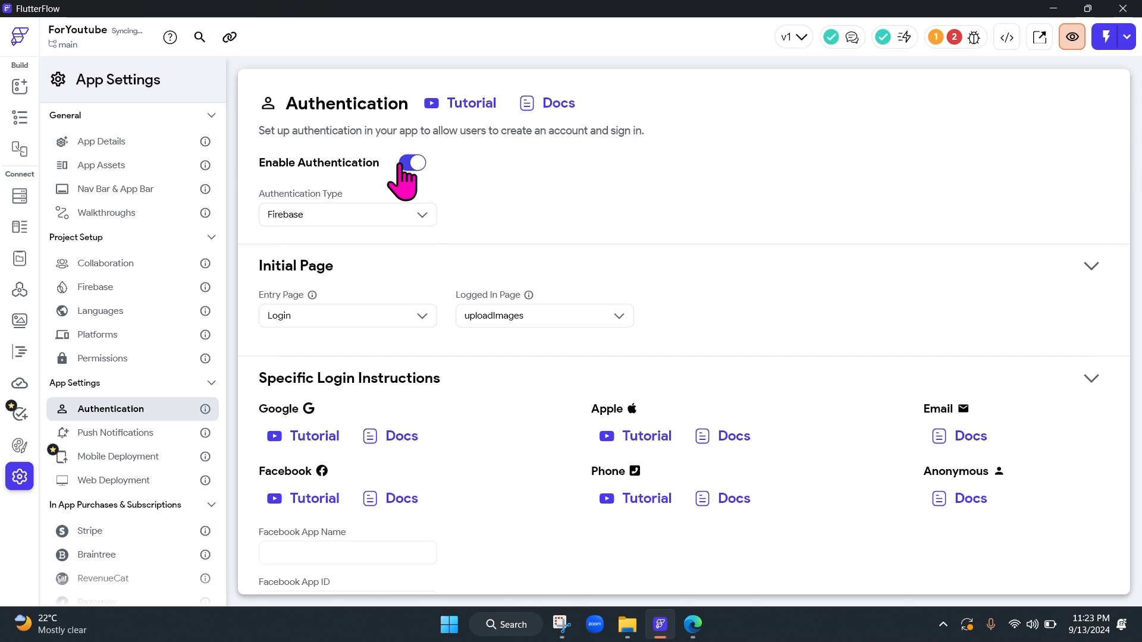
- Look through the available authentication types without changing Firebase, and return to the uploadImages page's widget tree
{"action": "left_click", "coordinate": [311, 215]}
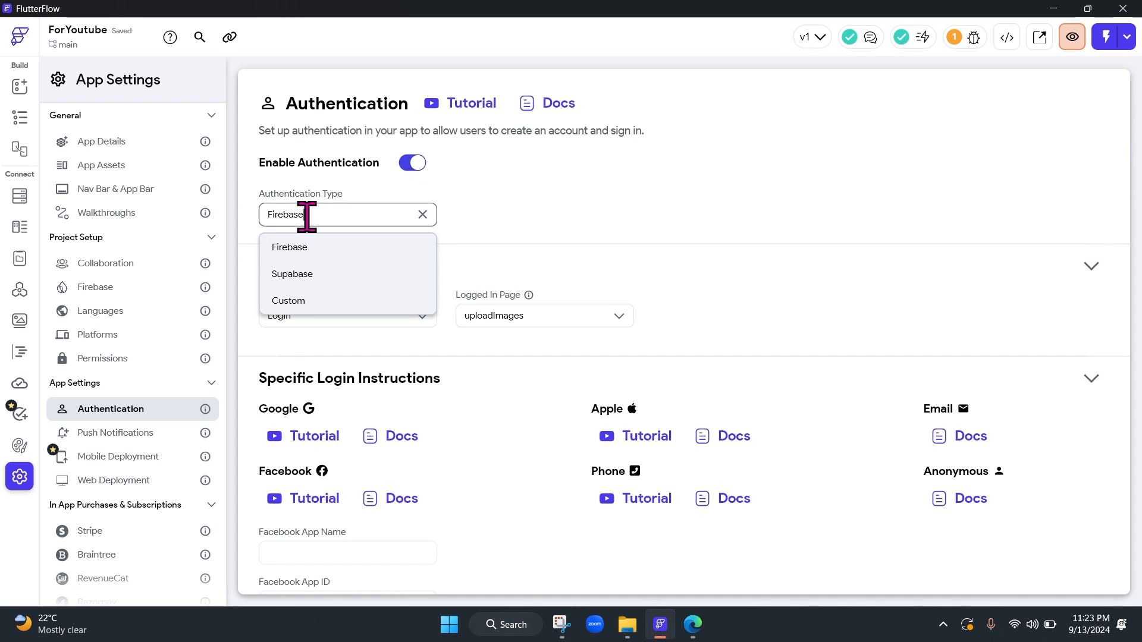
{"action": "left_click_drag", "start_coordinate": [266, 218], "coordinate": [305, 217]}
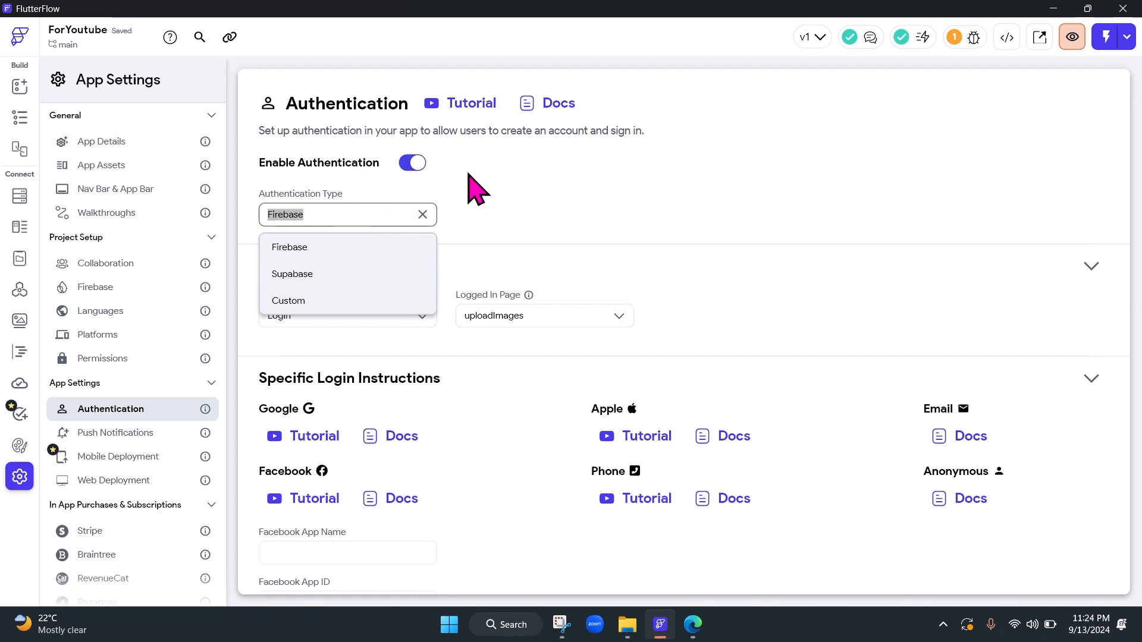
{"action": "left_click", "coordinate": [306, 217]}
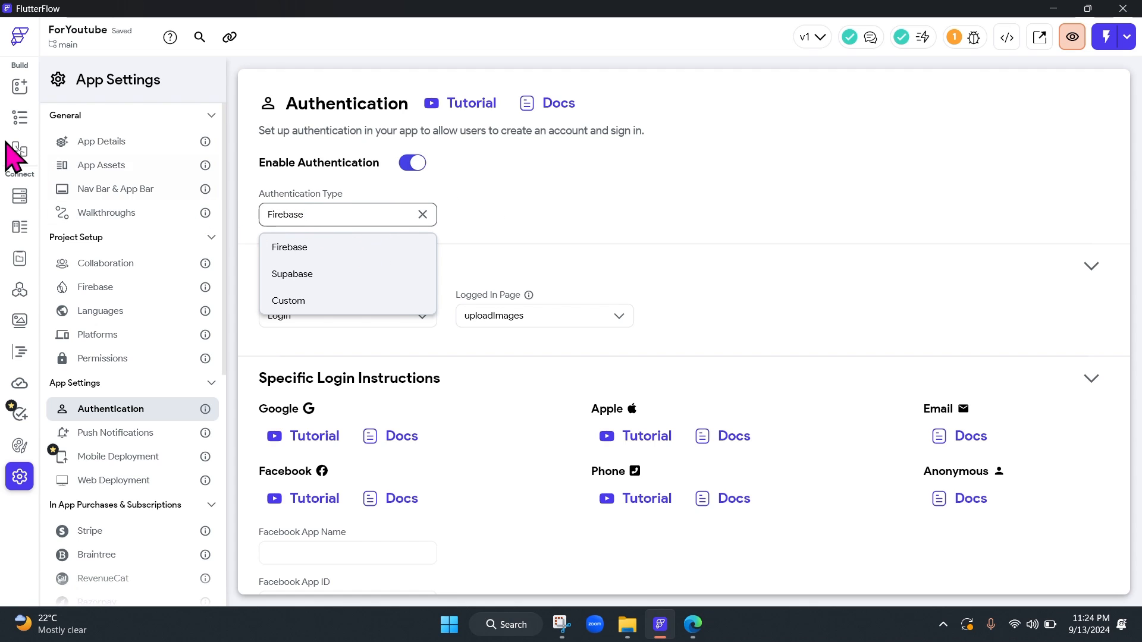
{"action": "left_click", "coordinate": [15, 118]}
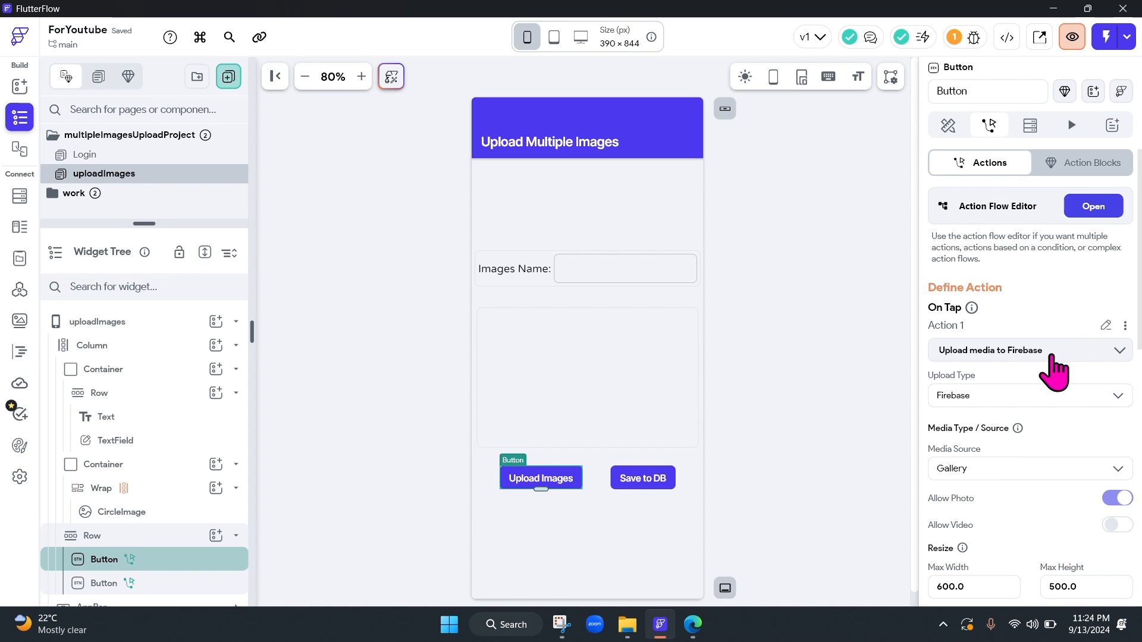
- Examine the Upload Images button's Upload media to Firebase action and its upload type options, keeping Firebase selected
{"action": "left_click", "coordinate": [1024, 354]}
{"action": "left_click", "coordinate": [1128, 348]}
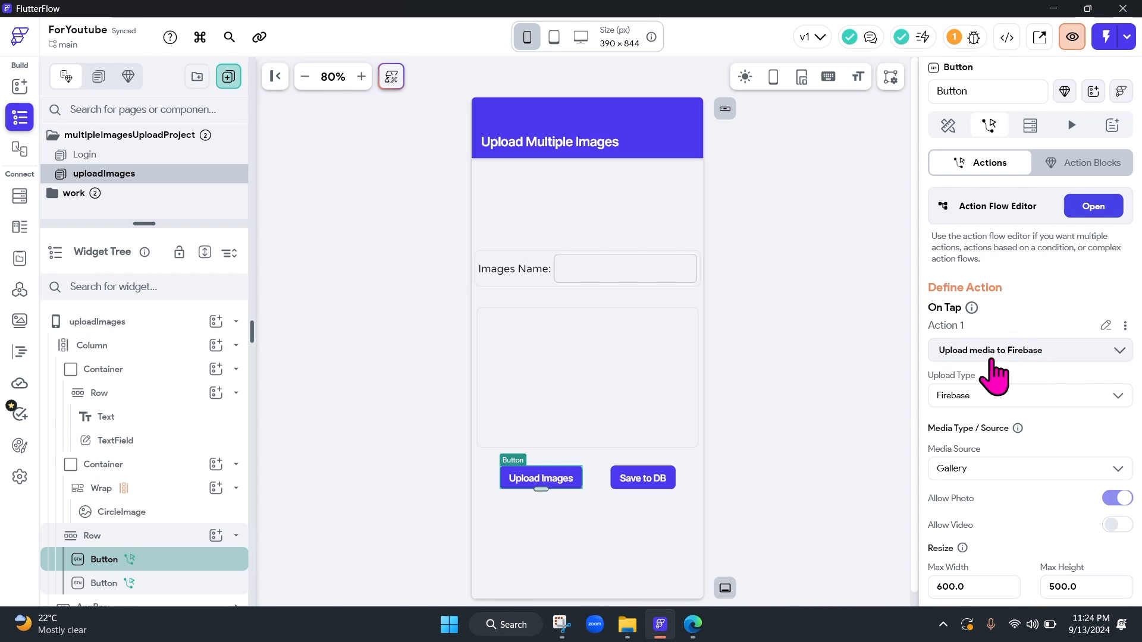
{"action": "left_click", "coordinate": [957, 388]}
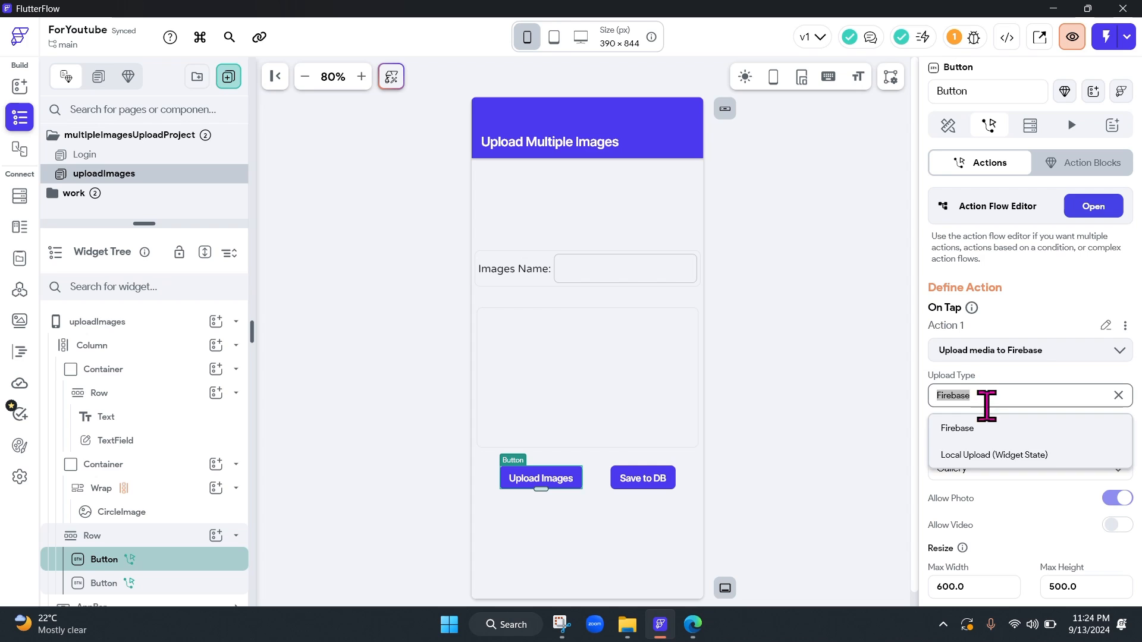
{"action": "left_click", "coordinate": [958, 428]}
{"action": "left_click", "coordinate": [999, 354]}
- Check the Authentication settings, and compare the Login and uploadImages page layouts
{"action": "left_click", "coordinate": [20, 476]}
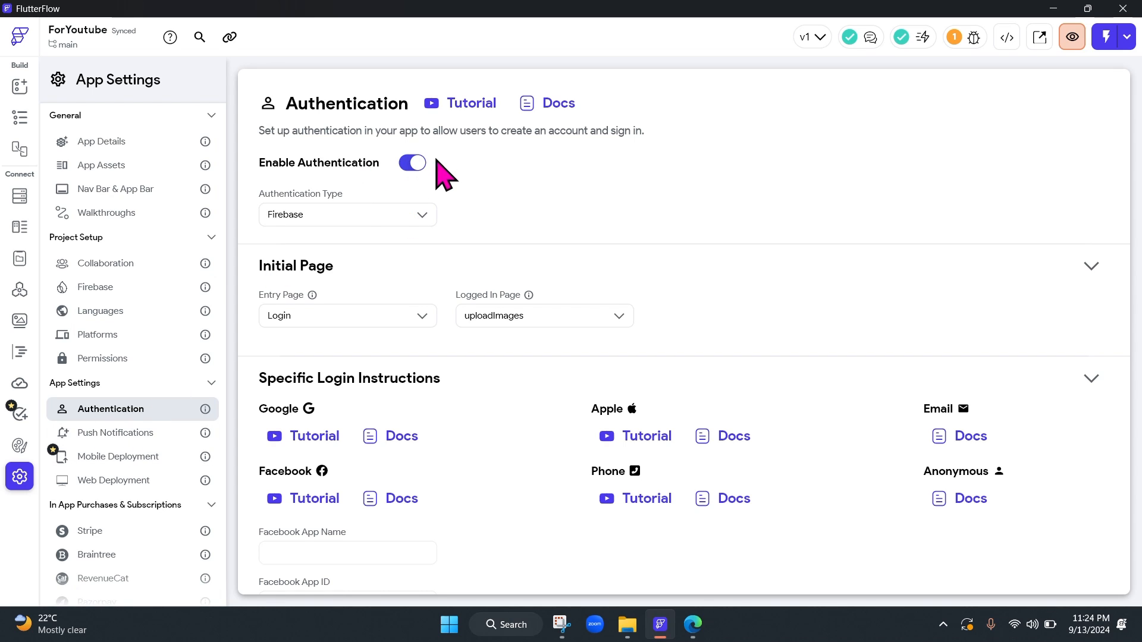
{"action": "left_click", "coordinate": [18, 116]}
{"action": "left_click", "coordinate": [101, 156]}
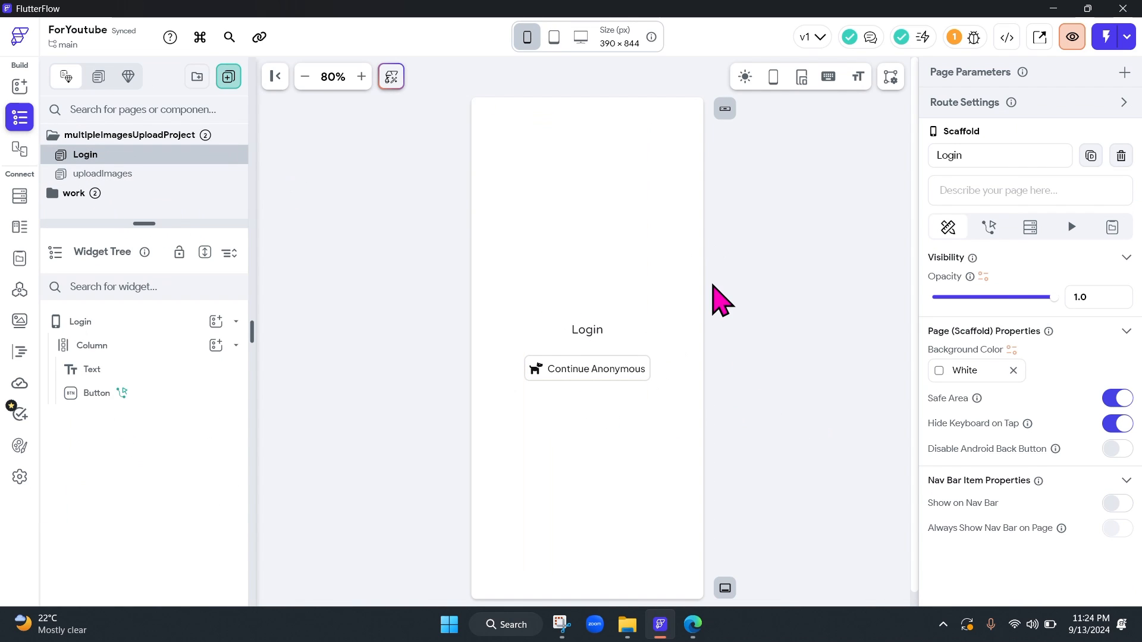
{"action": "left_click", "coordinate": [104, 174]}
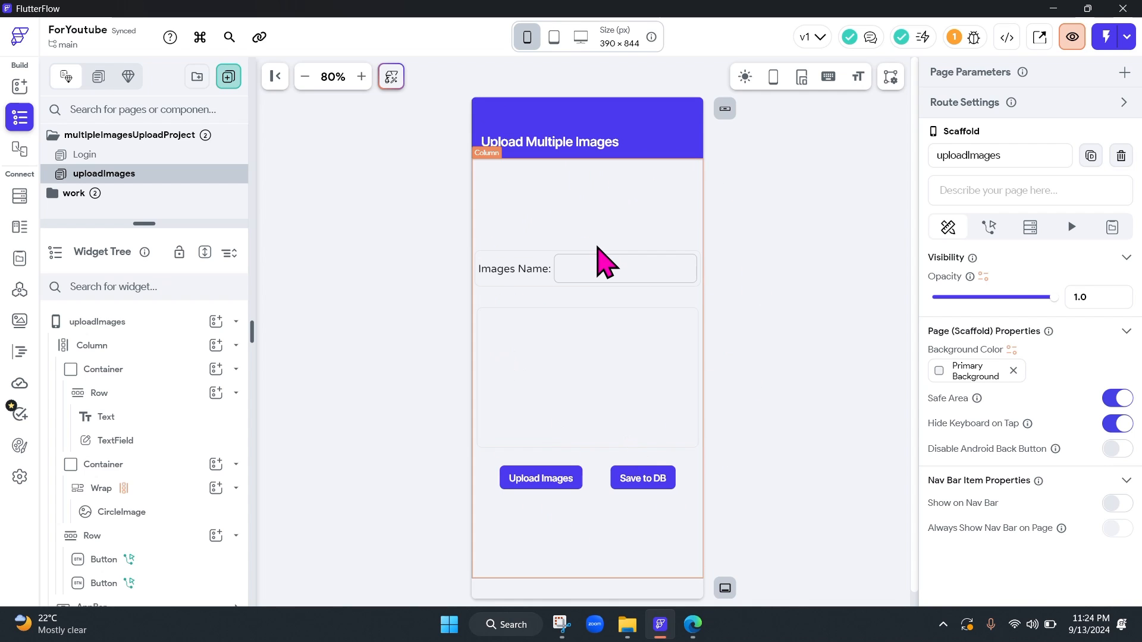
{"action": "left_click", "coordinate": [89, 156]}
{"action": "left_click", "coordinate": [102, 174]}
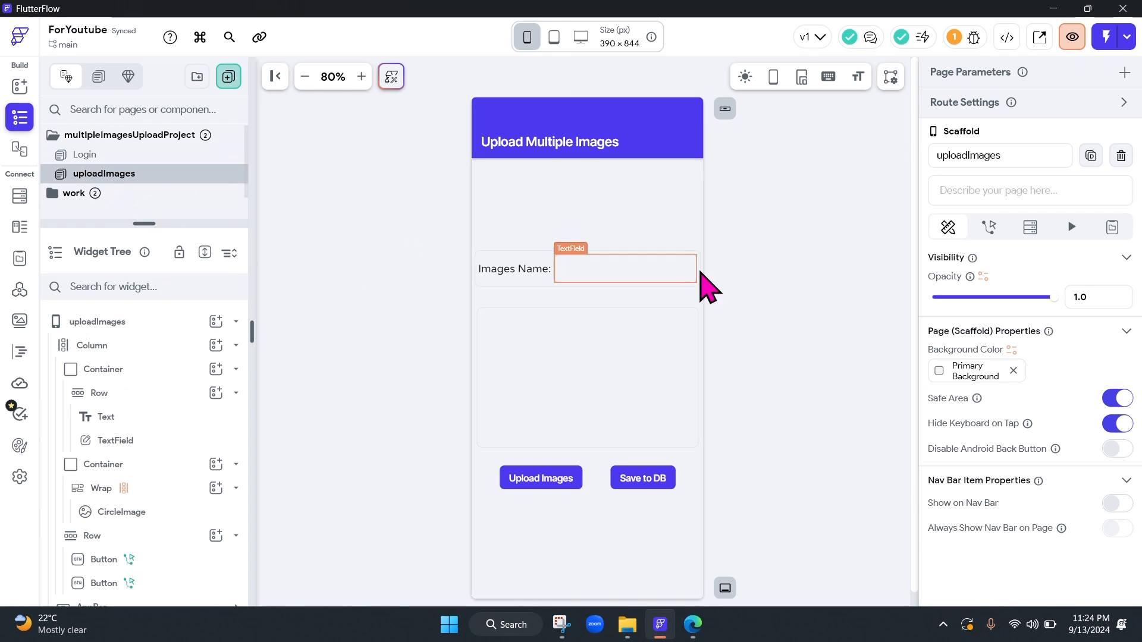
{"action": "left_click", "coordinate": [113, 156]}
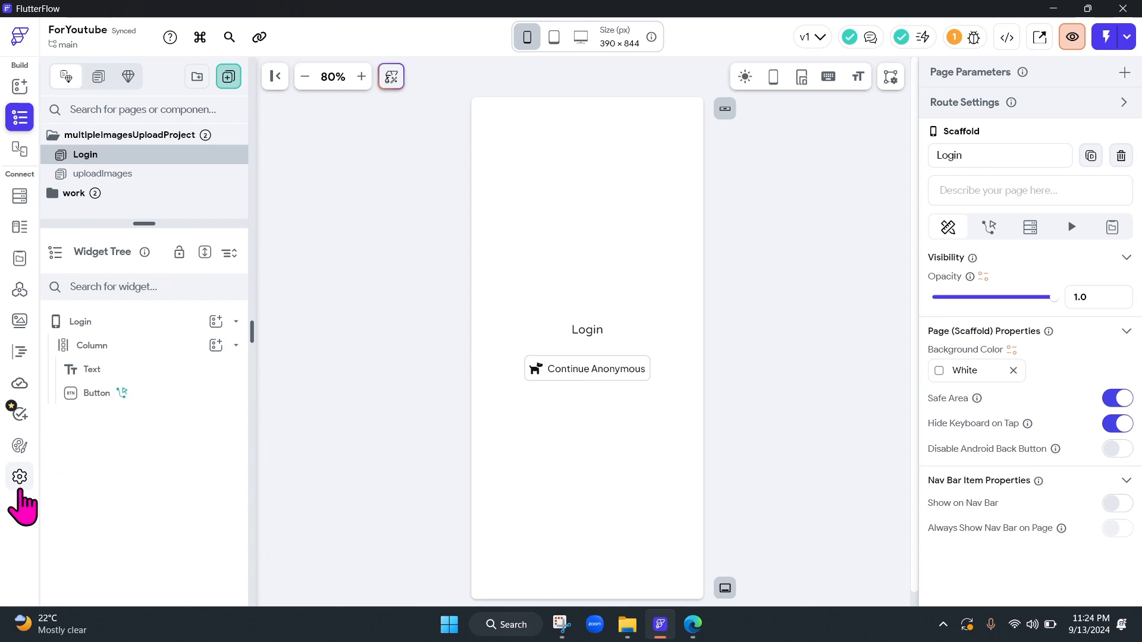
- Review the Authentication settings, checking the authentication type and the page choices for Entry Page and Logged In Page
{"action": "left_click", "coordinate": [19, 483]}
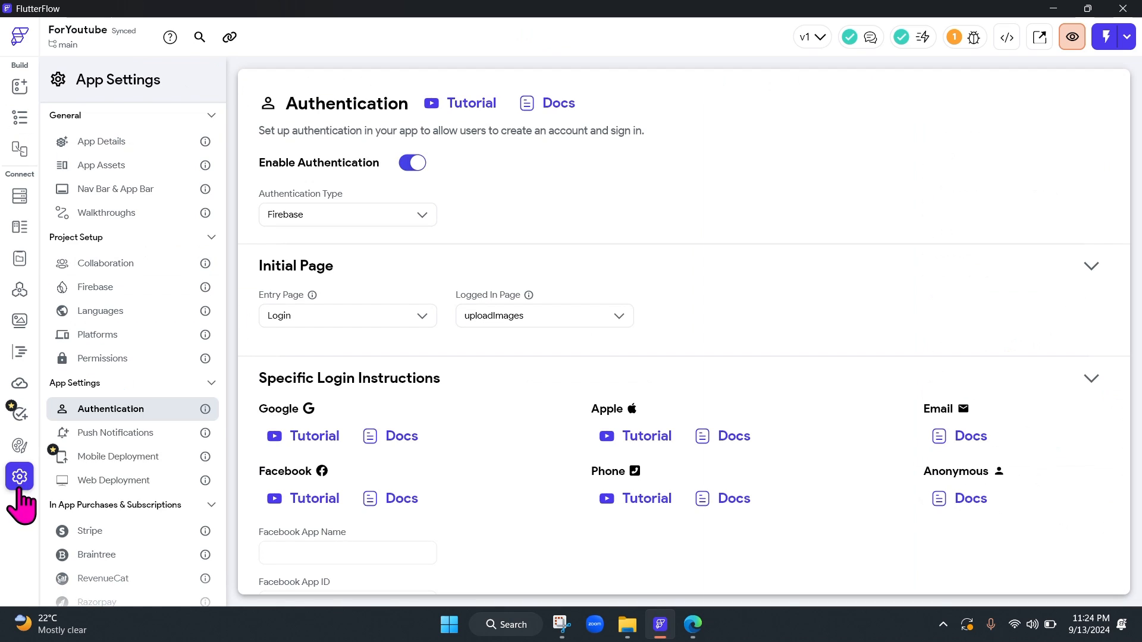
{"action": "left_click", "coordinate": [326, 215]}
{"action": "left_click", "coordinate": [441, 184]}
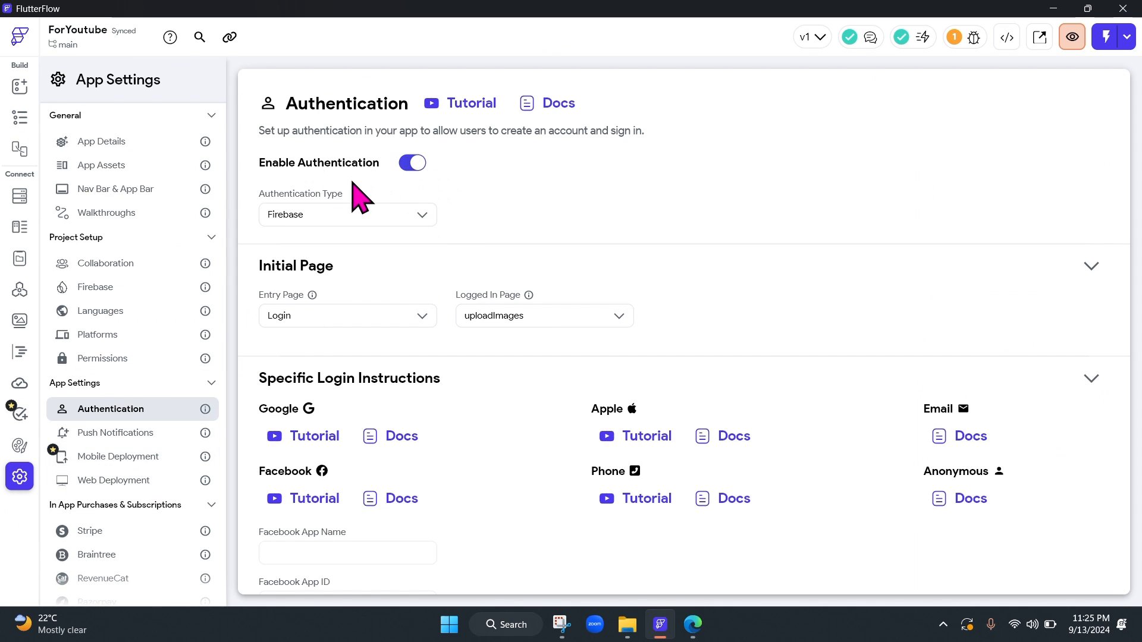
{"action": "left_click", "coordinate": [319, 315]}
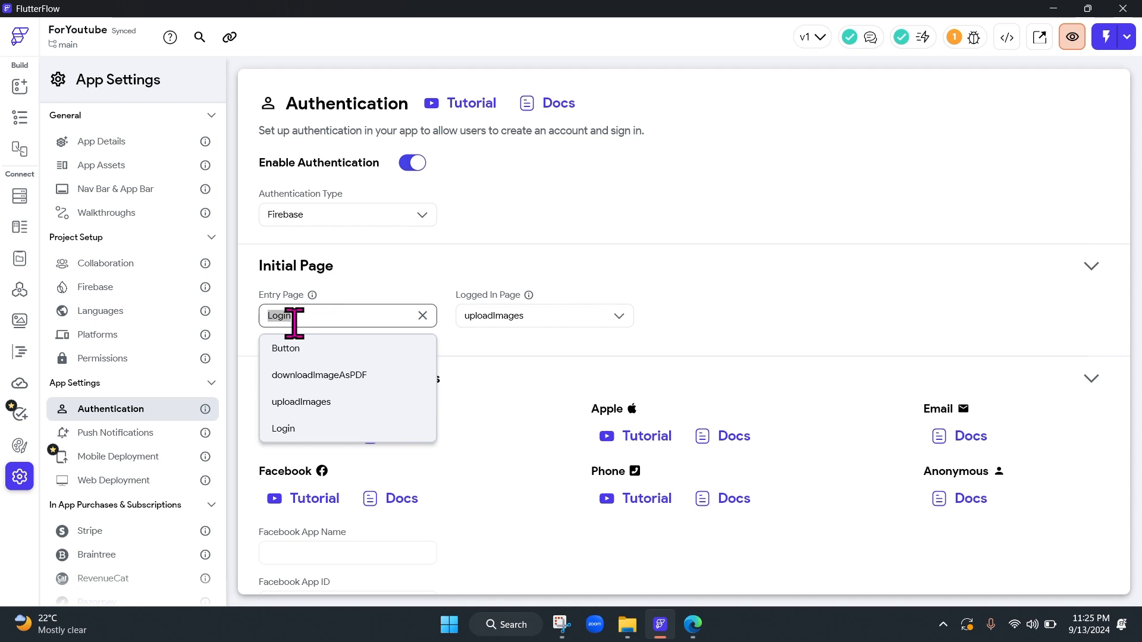
{"action": "left_click", "coordinate": [373, 291]}
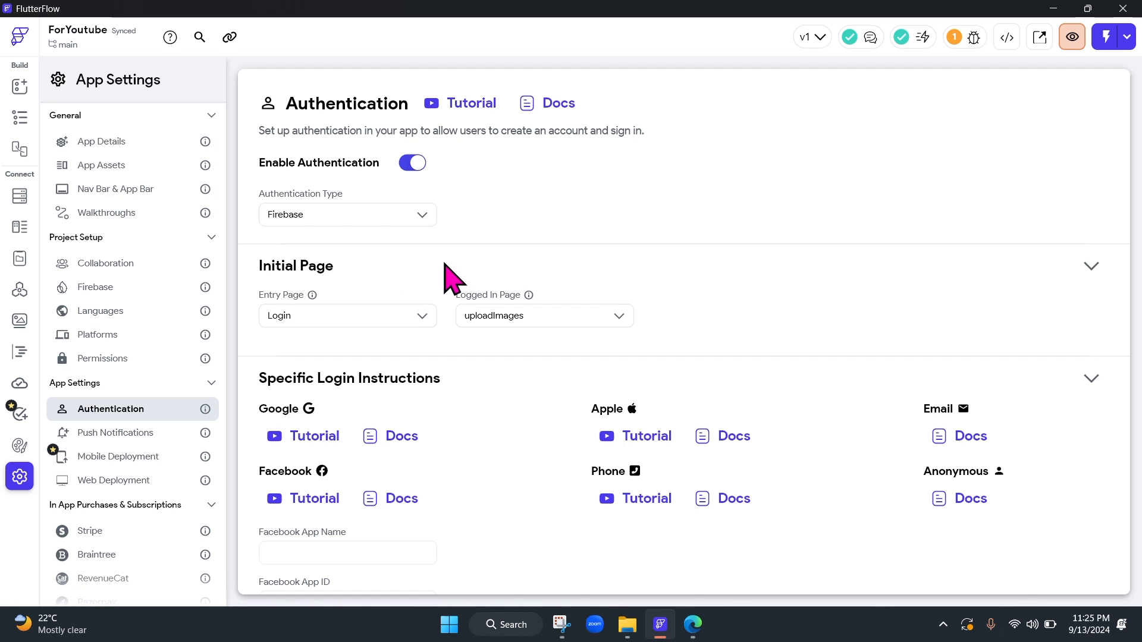
{"action": "left_click", "coordinate": [583, 318]}
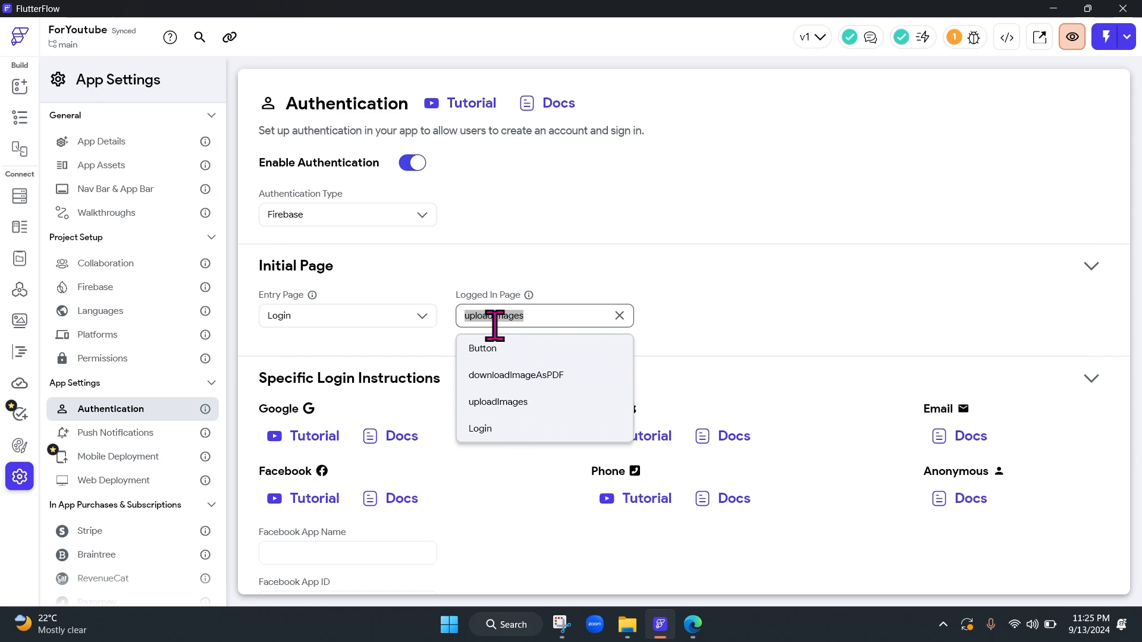
- Return to the page builder and display the uploadImages page
{"action": "left_click", "coordinate": [15, 119]}
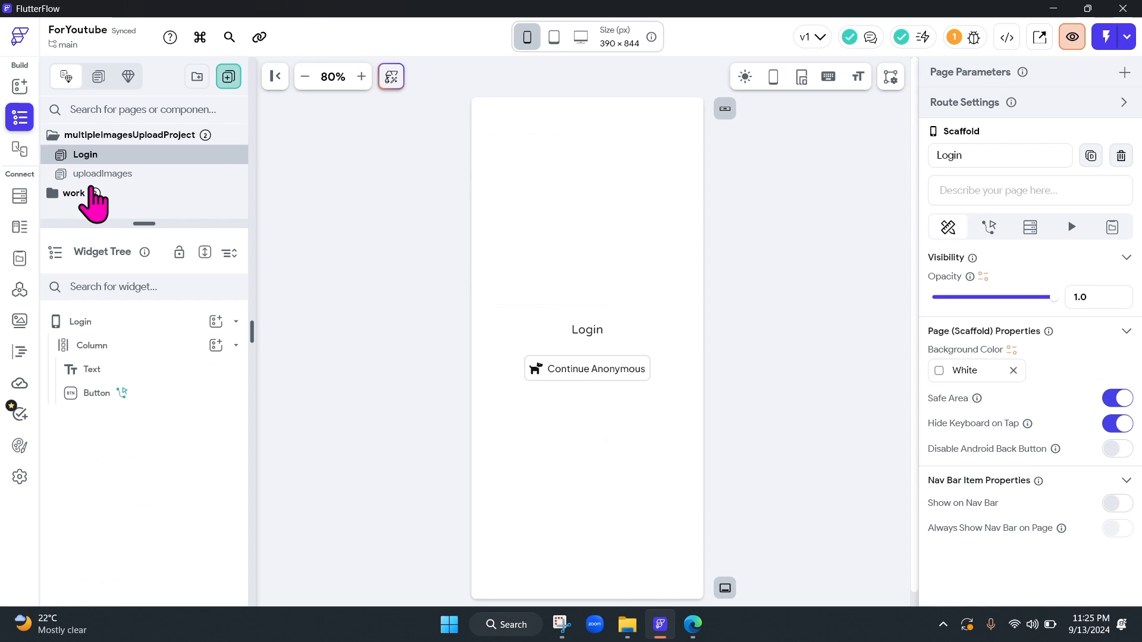
{"action": "left_click", "coordinate": [77, 174]}
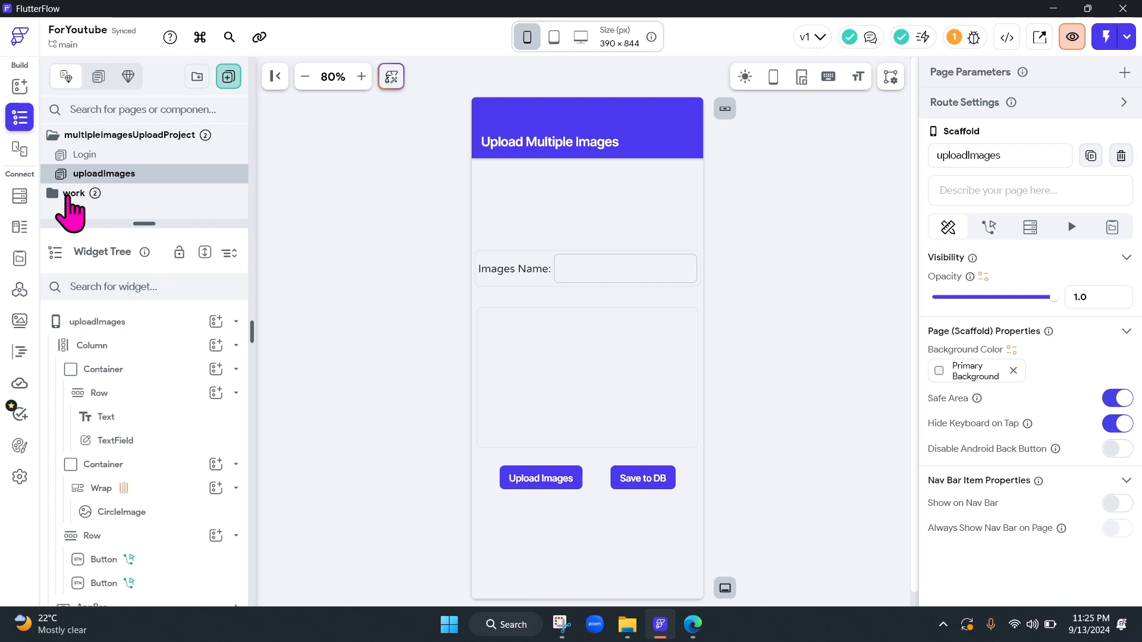
{"action": "left_click", "coordinate": [84, 174]}
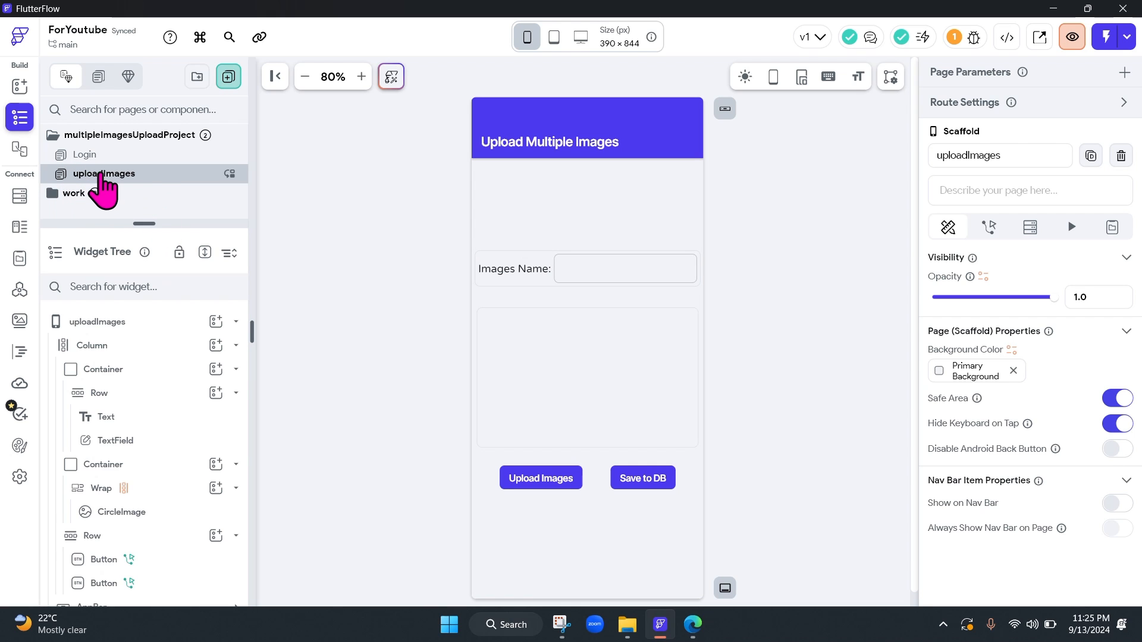
- Look through the app's Authentication, Permissions, Platforms and Languages settings
{"action": "left_click", "coordinate": [20, 477]}
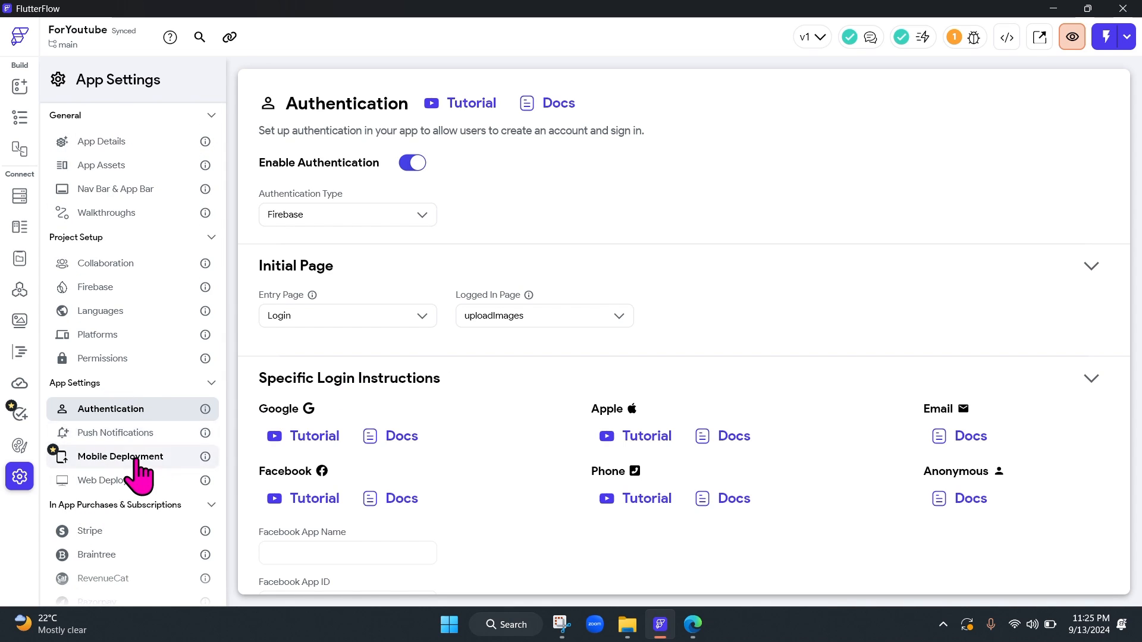
{"action": "scroll", "coordinate": [149, 476], "scroll_direction": "down", "scroll_amount": 1}
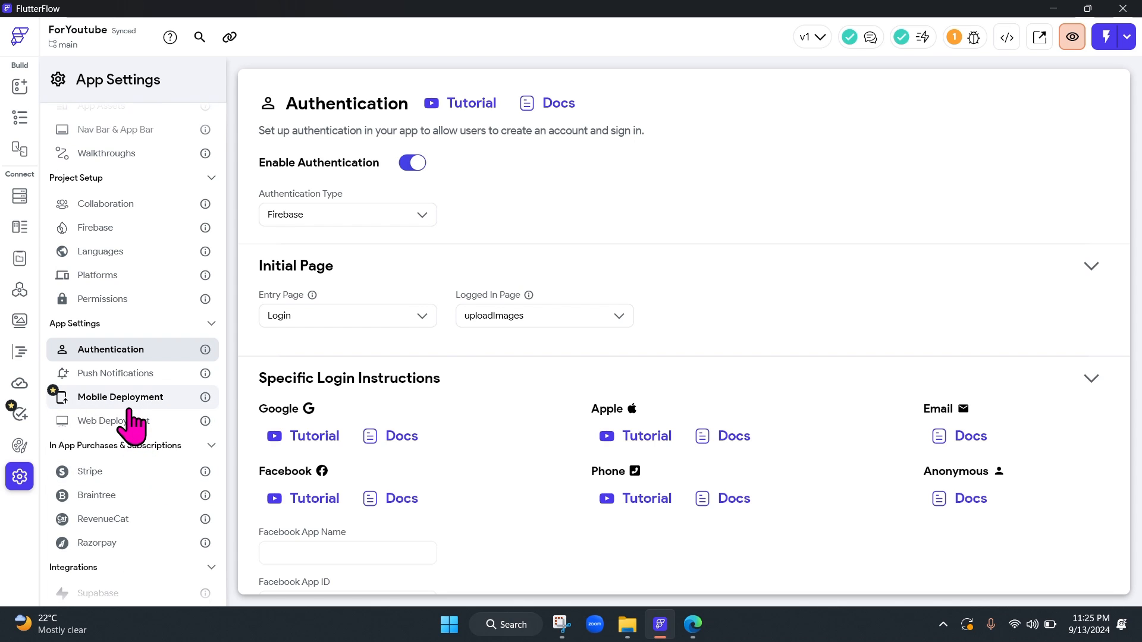
{"action": "scroll", "coordinate": [131, 417], "scroll_direction": "up", "scroll_amount": 1}
{"action": "left_click", "coordinate": [123, 358]}
{"action": "left_click", "coordinate": [122, 334]}
{"action": "left_click", "coordinate": [125, 312]}
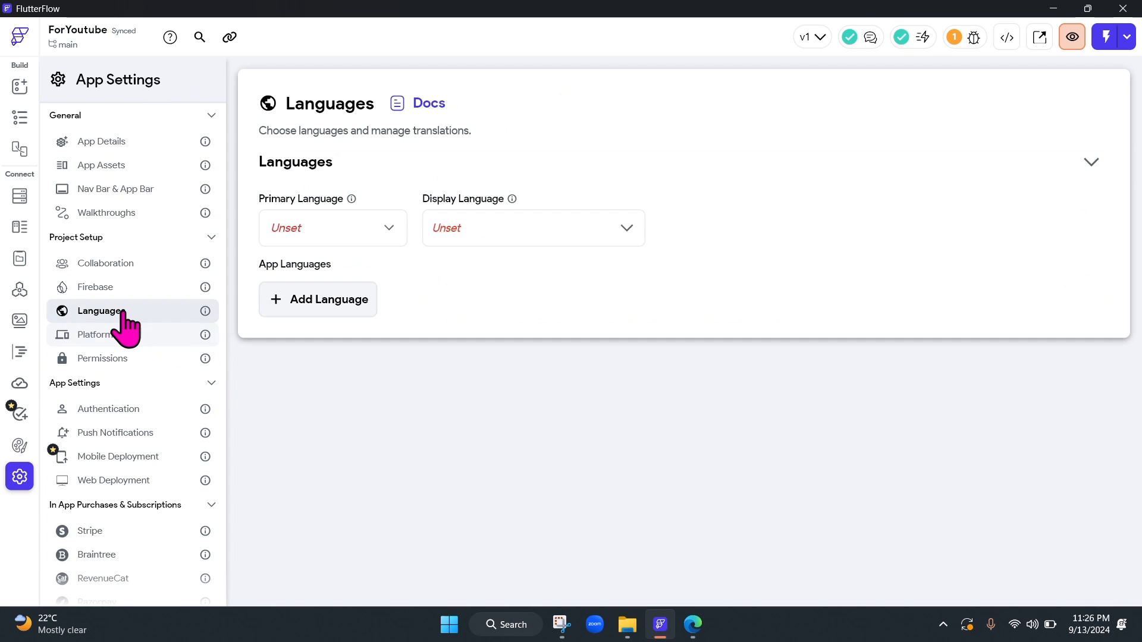
- Examine the Firebase project setup, including the project connection, config file options and Firebase Storage rules
{"action": "left_click", "coordinate": [125, 288]}
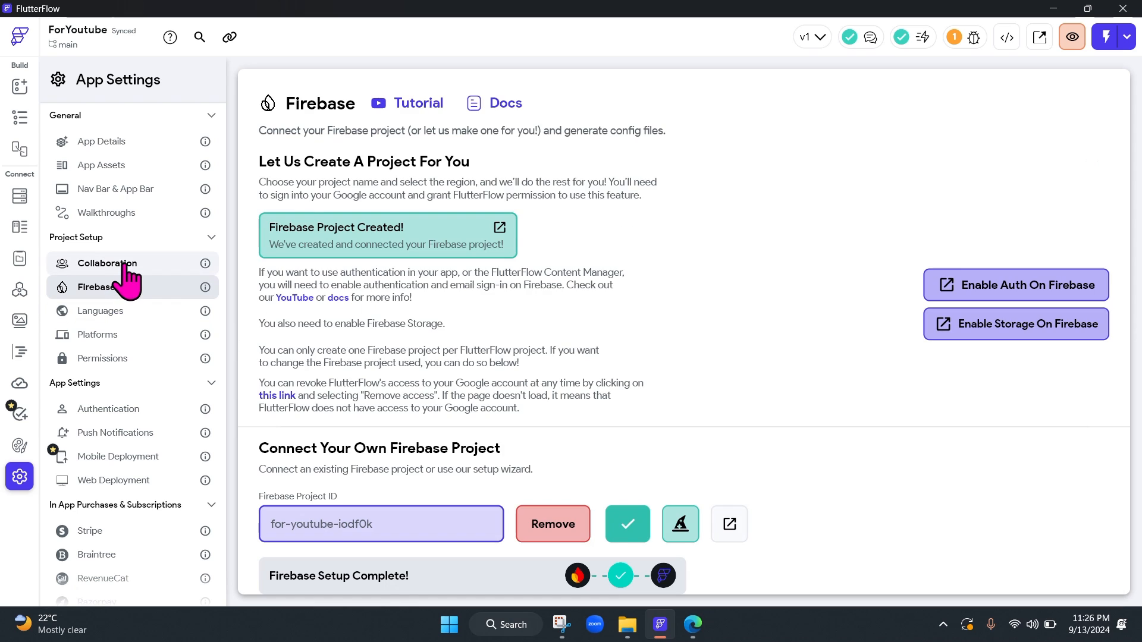
{"action": "scroll", "coordinate": [497, 439], "scroll_direction": "down", "scroll_amount": 4}
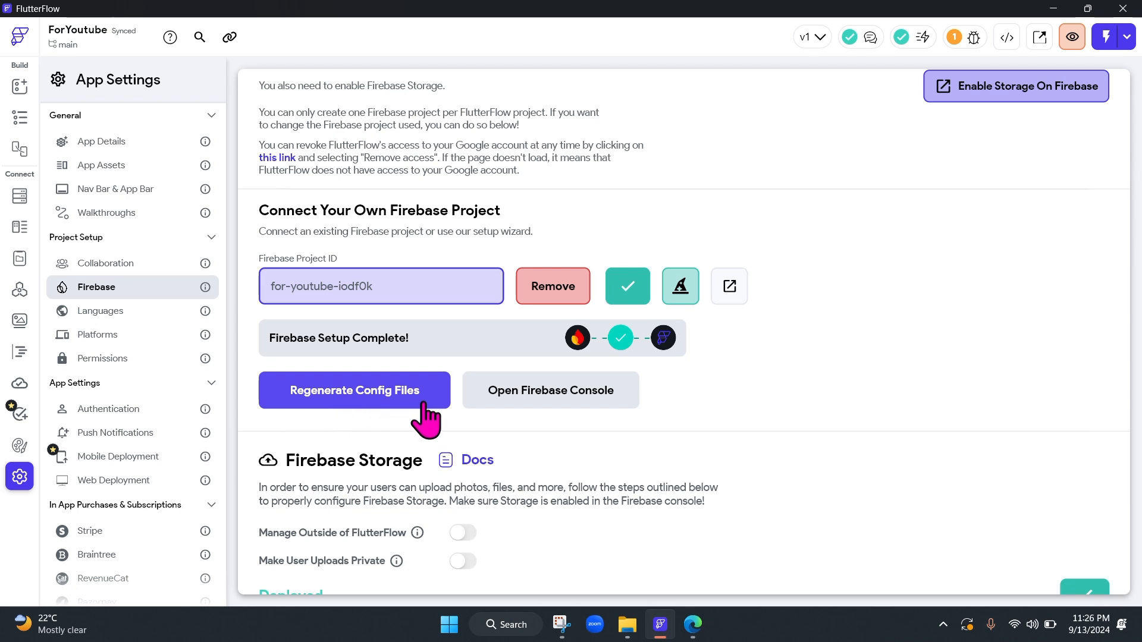
{"action": "scroll", "coordinate": [458, 518], "scroll_direction": "down", "scroll_amount": 8}
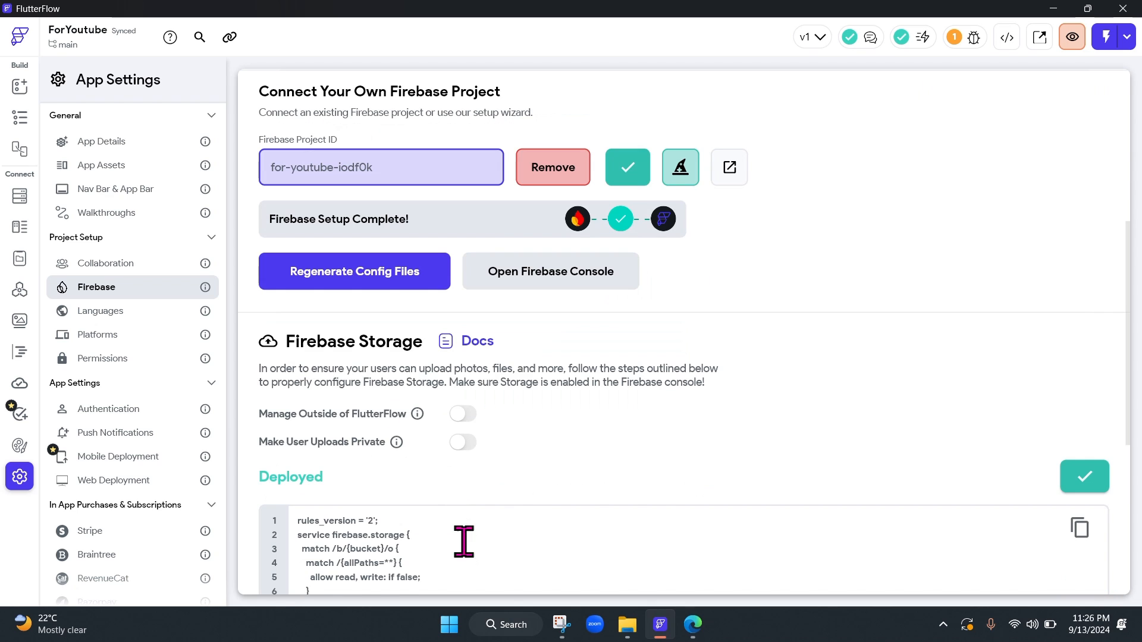
{"action": "scroll", "coordinate": [356, 416], "scroll_direction": "up", "scroll_amount": 4}
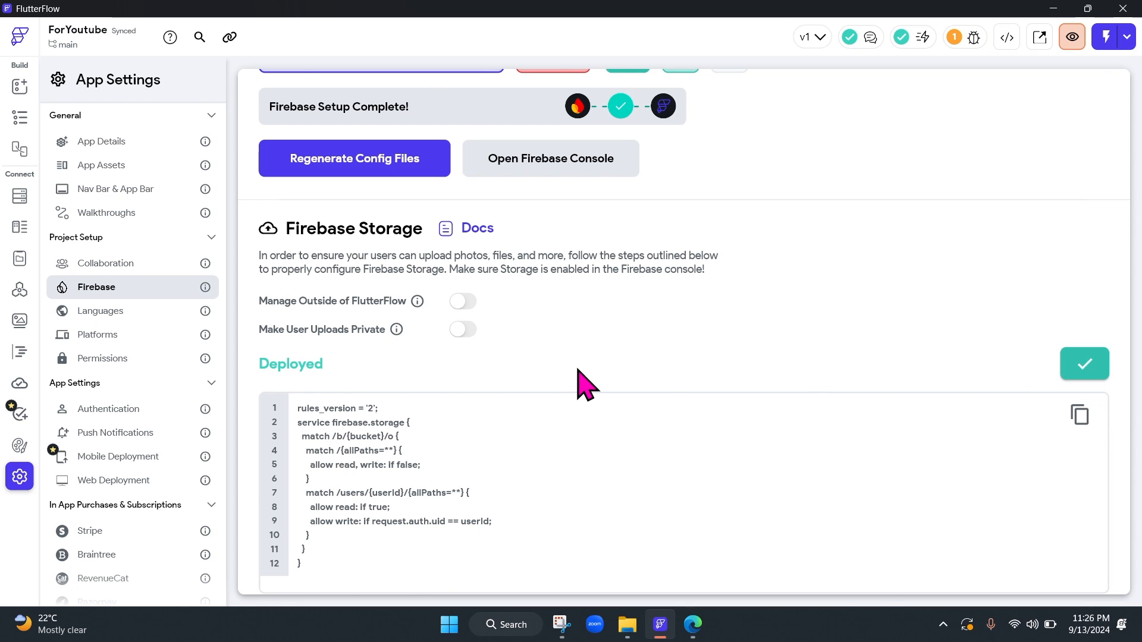
{"action": "scroll", "coordinate": [580, 387], "scroll_direction": "up", "scroll_amount": 8}
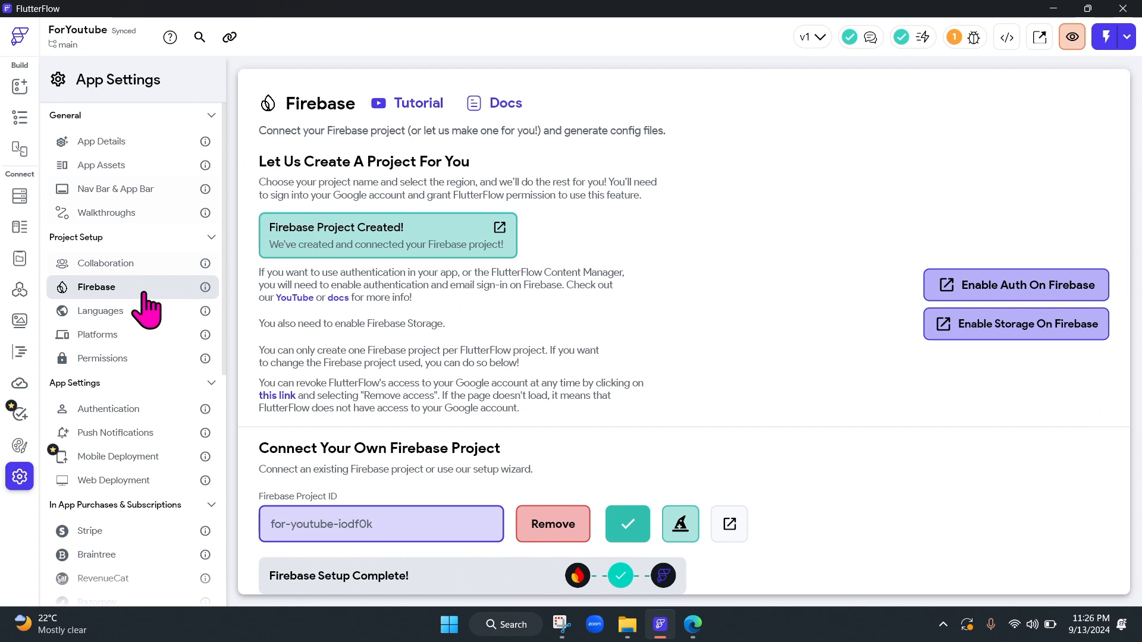
- Look through the Collaboration, Walkthroughs, Nav Bar & App Bar and App Assets settings
{"action": "left_click", "coordinate": [122, 266]}
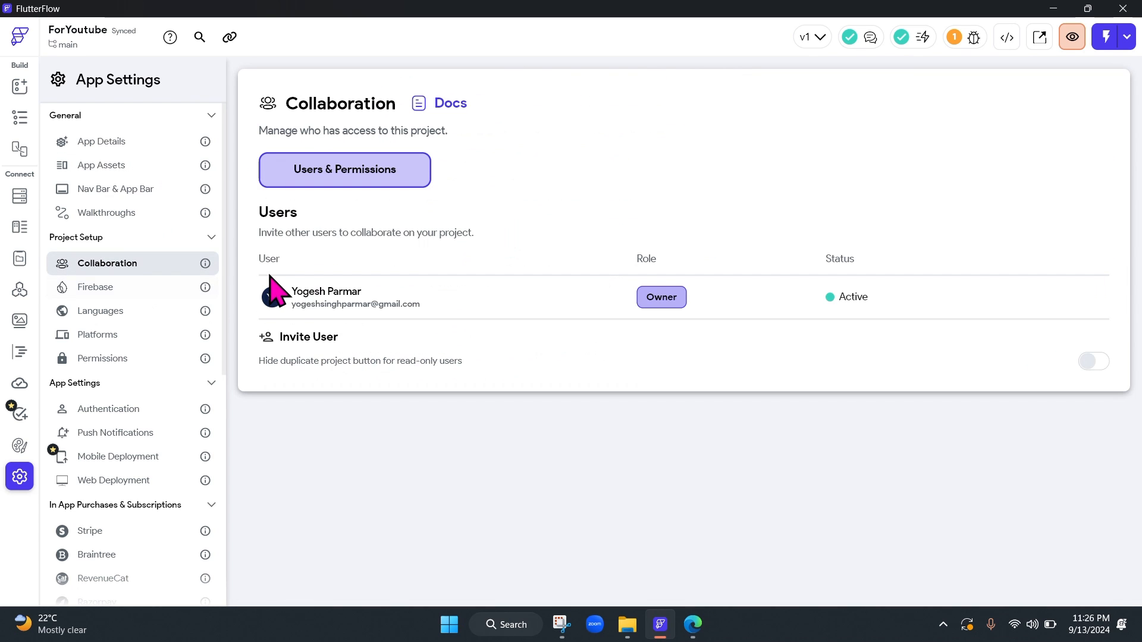
{"action": "left_click", "coordinate": [116, 214]}
{"action": "left_click", "coordinate": [119, 189]}
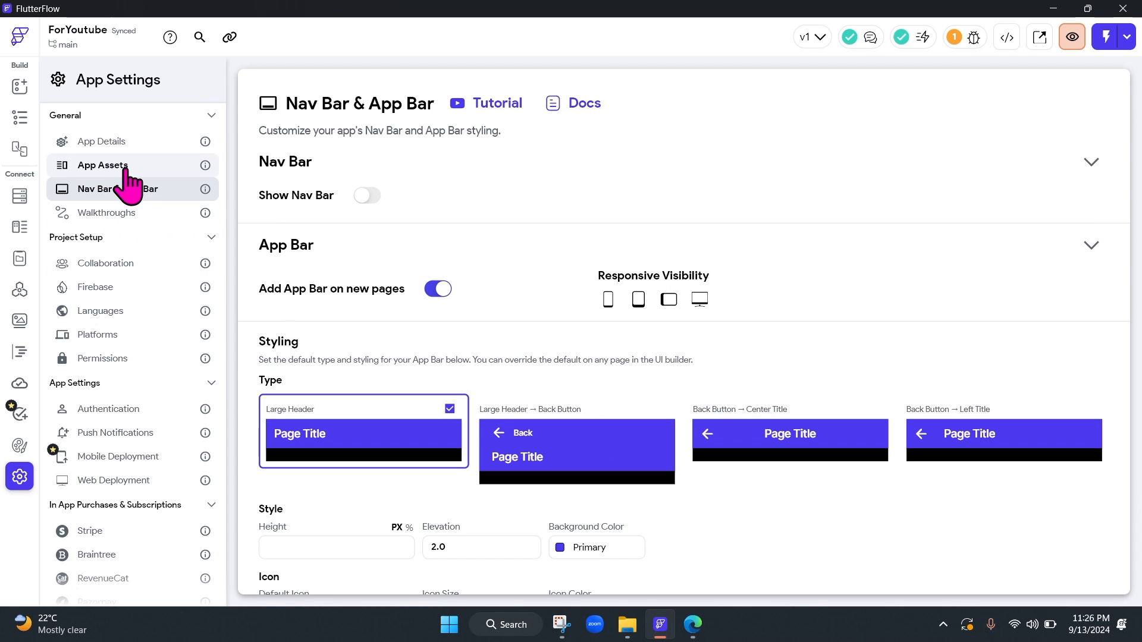
{"action": "left_click", "coordinate": [125, 169]}
{"action": "scroll", "coordinate": [423, 517], "scroll_direction": "down", "scroll_amount": 1}
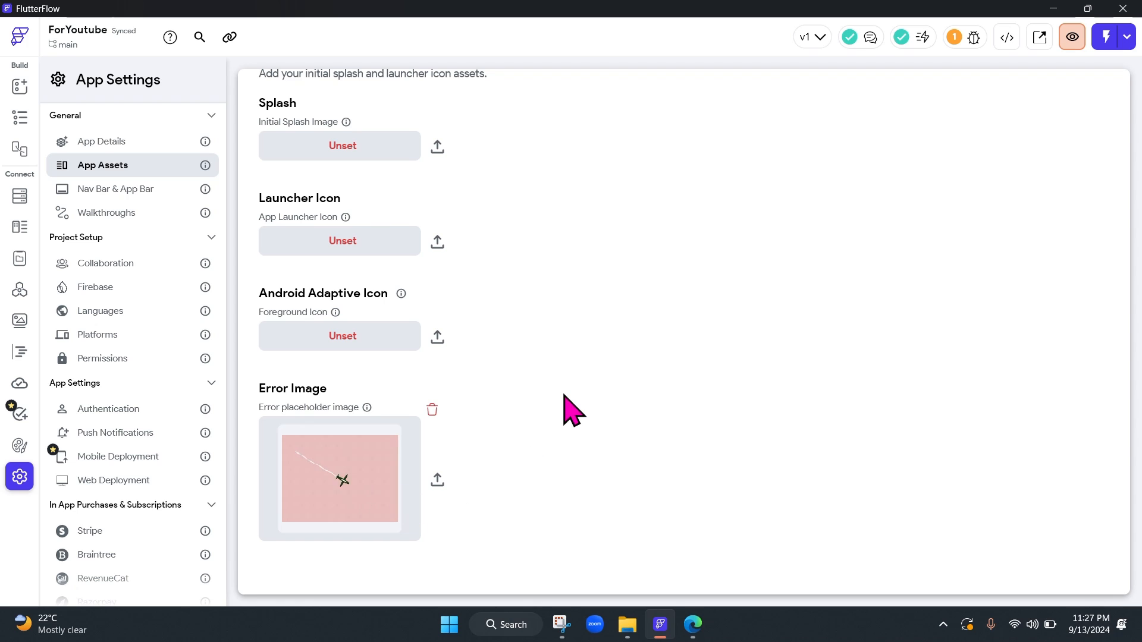
- Review the App Details settings, covering project name, initial page, downloads, routing and display
{"action": "left_click", "coordinate": [110, 143]}
{"action": "scroll", "coordinate": [357, 327], "scroll_direction": "down", "scroll_amount": 3}
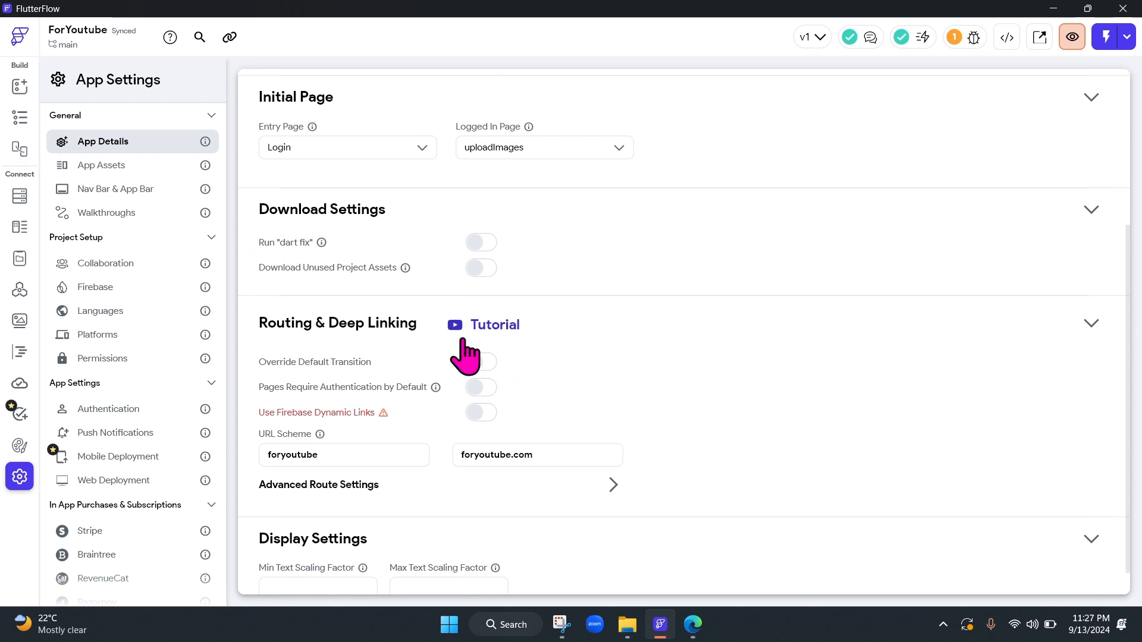
{"action": "scroll", "coordinate": [734, 510], "scroll_direction": "down", "scroll_amount": 1}
{"action": "scroll", "coordinate": [652, 244], "scroll_direction": "up", "scroll_amount": 5}
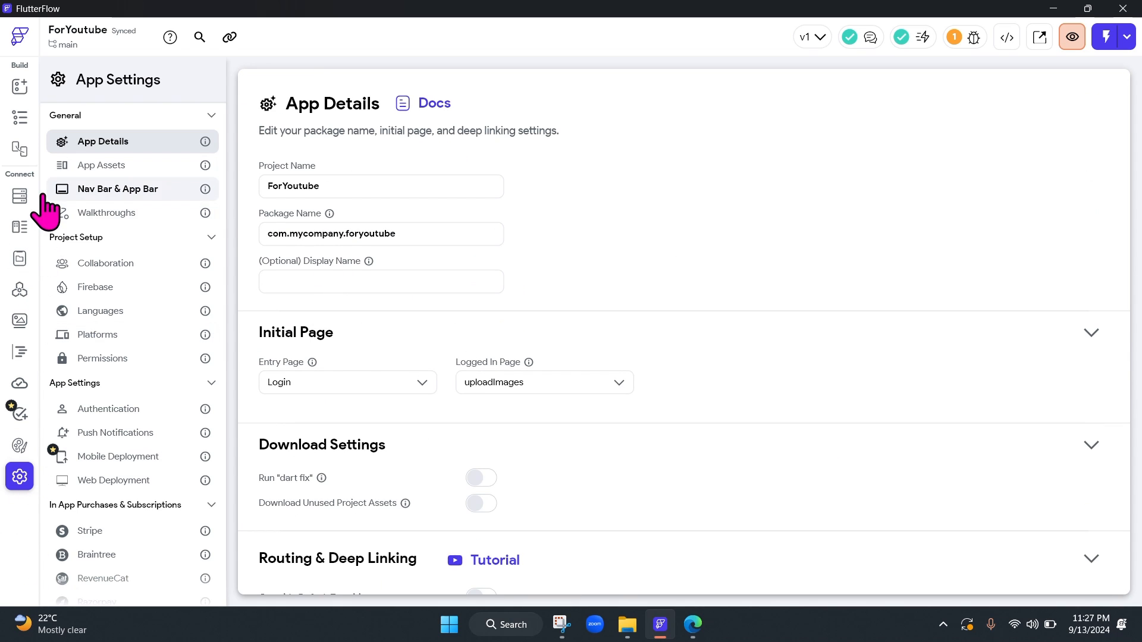
- Check the App State variables and Data Schema, and inspect the Firestore schemas of the users and images collections
{"action": "left_click", "coordinate": [20, 260]}
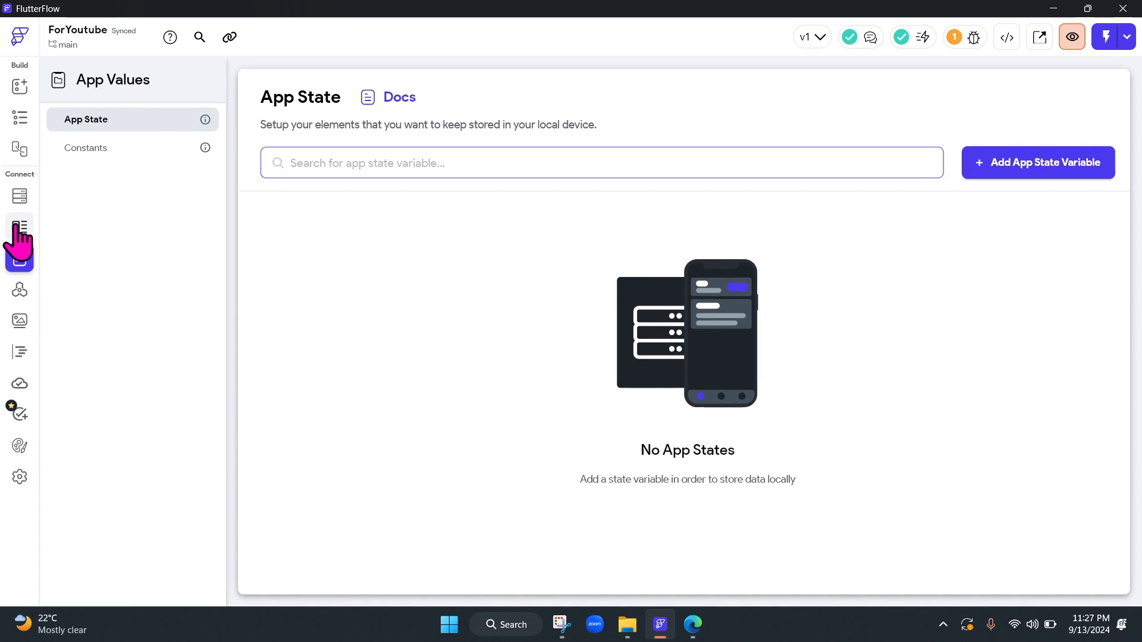
{"action": "left_click", "coordinate": [14, 227]}
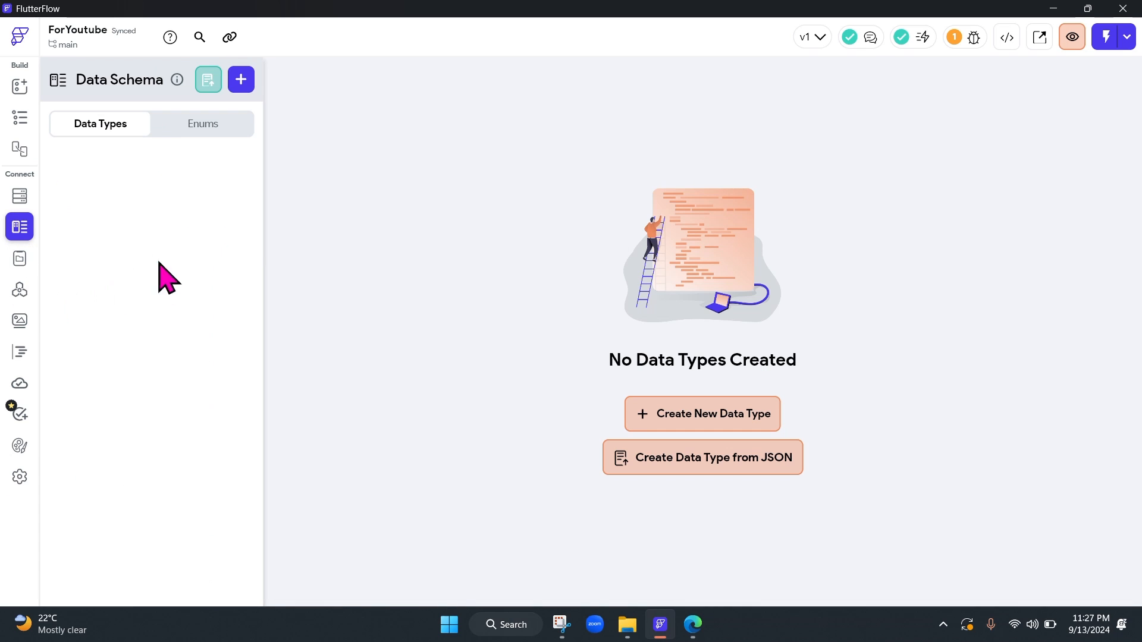
{"action": "left_click", "coordinate": [14, 201]}
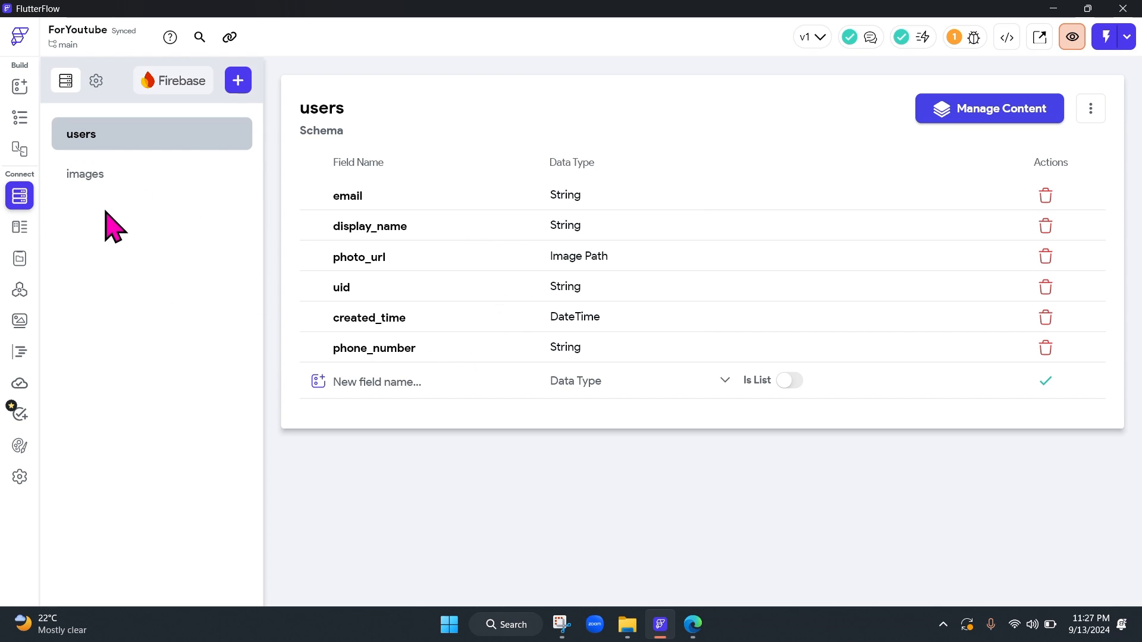
{"action": "left_click", "coordinate": [118, 176]}
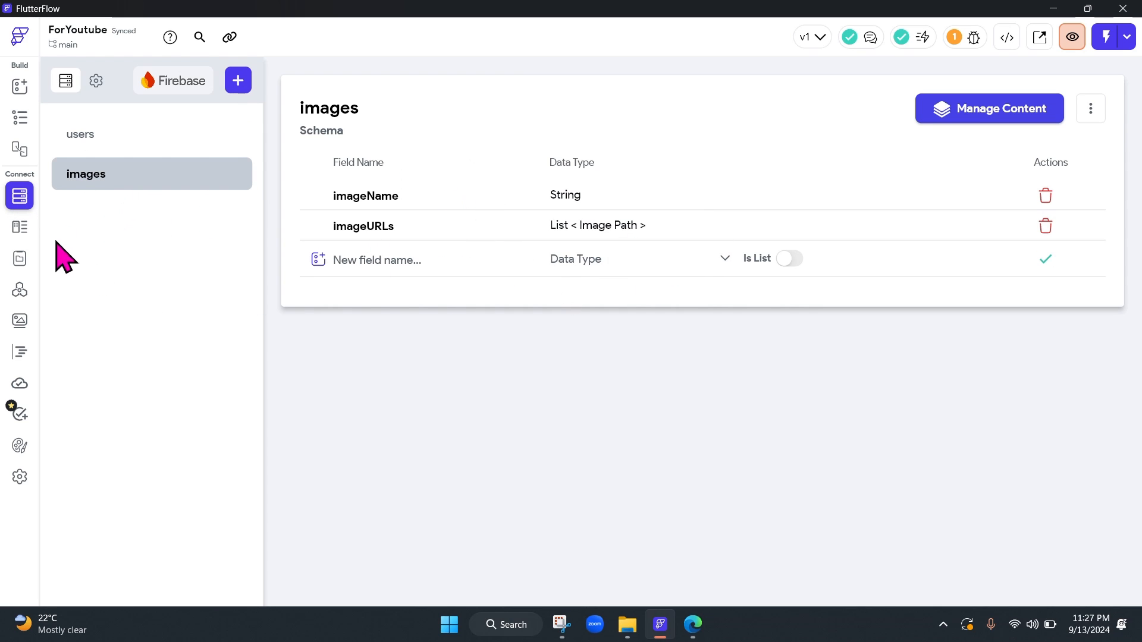
- Return to the uploadImages page, enlarge its widget tree to show every widget, and select the Column
{"action": "left_click", "coordinate": [20, 121]}
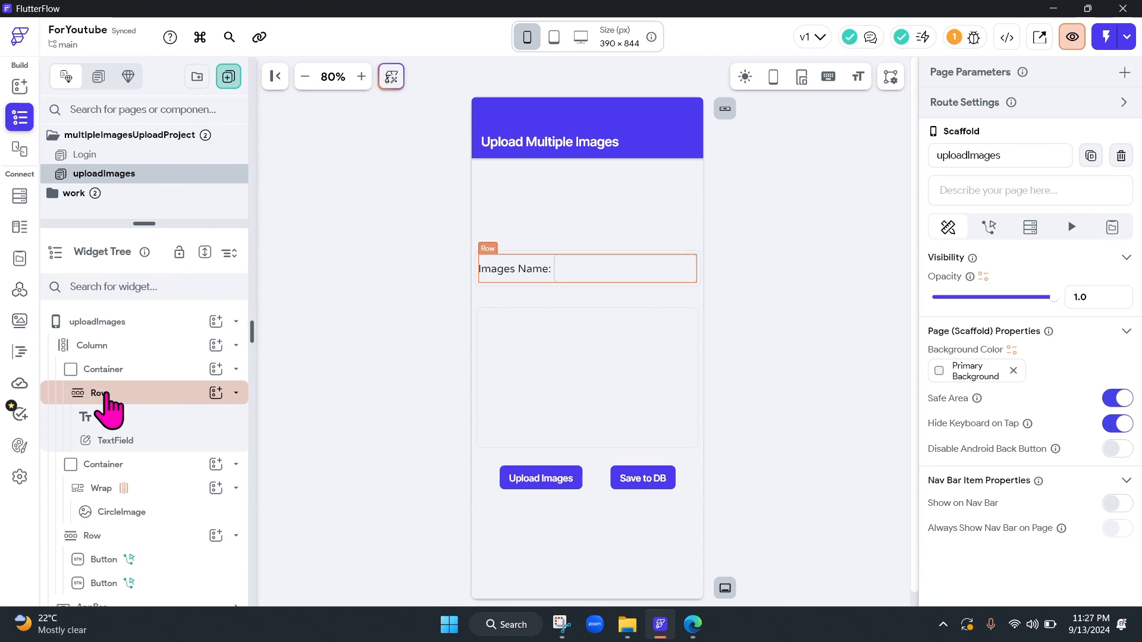
{"action": "left_click_drag", "start_coordinate": [145, 224], "coordinate": [143, 95]}
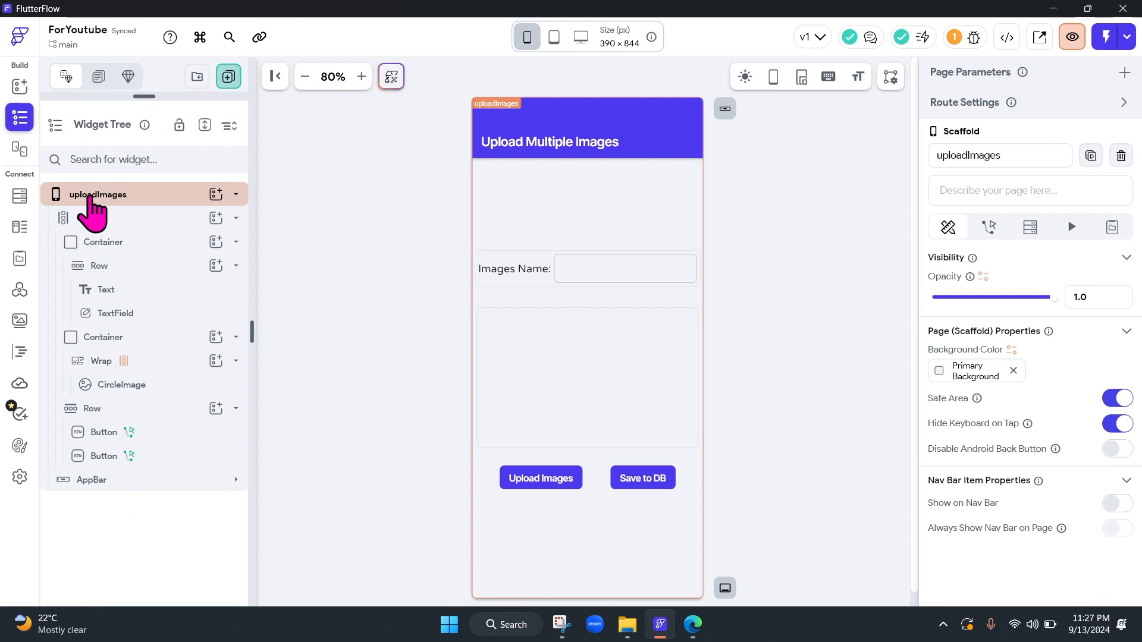
{"action": "left_click", "coordinate": [92, 218]}
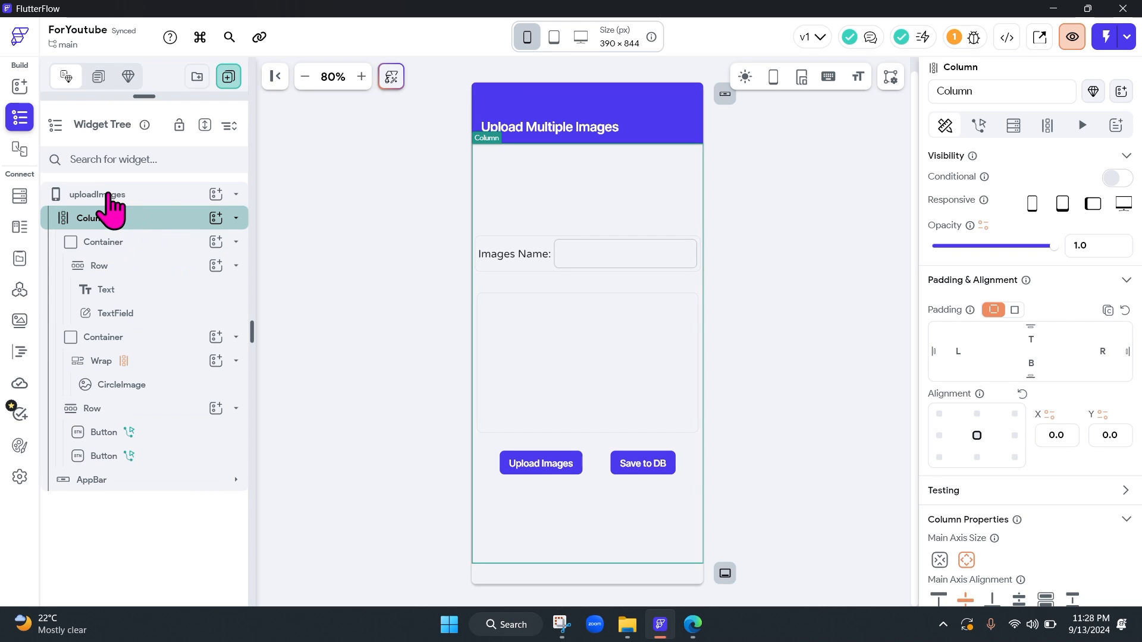
- Check the scaffold properties of the uploadImages page, including background colour, safe area and nav bar options
{"action": "left_click", "coordinate": [98, 195]}
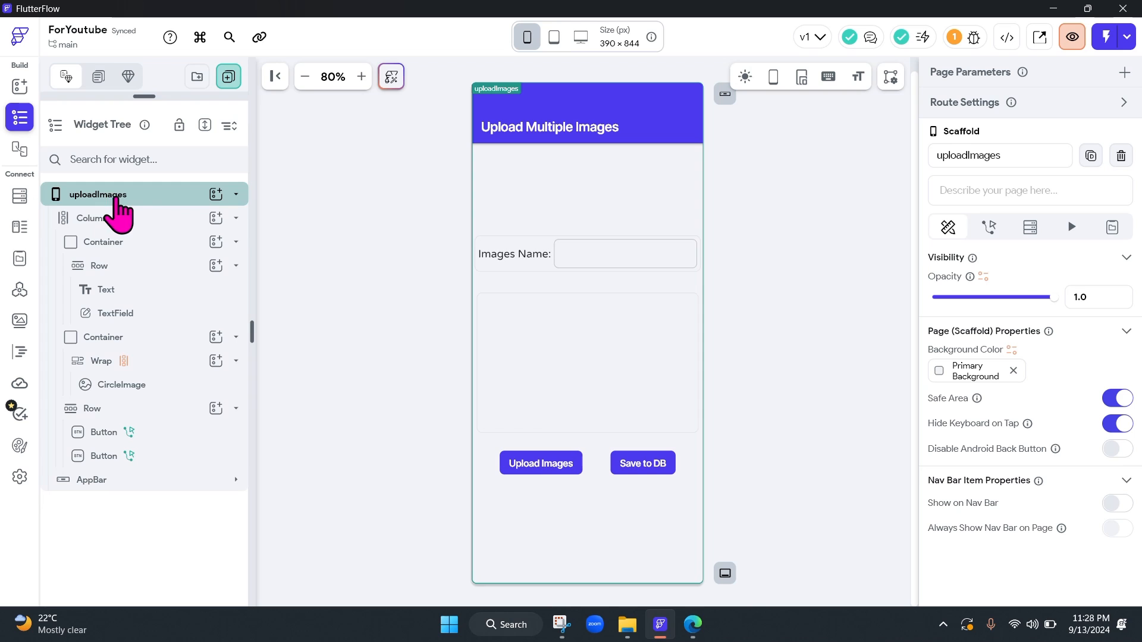
{"action": "left_click", "coordinate": [101, 225]}
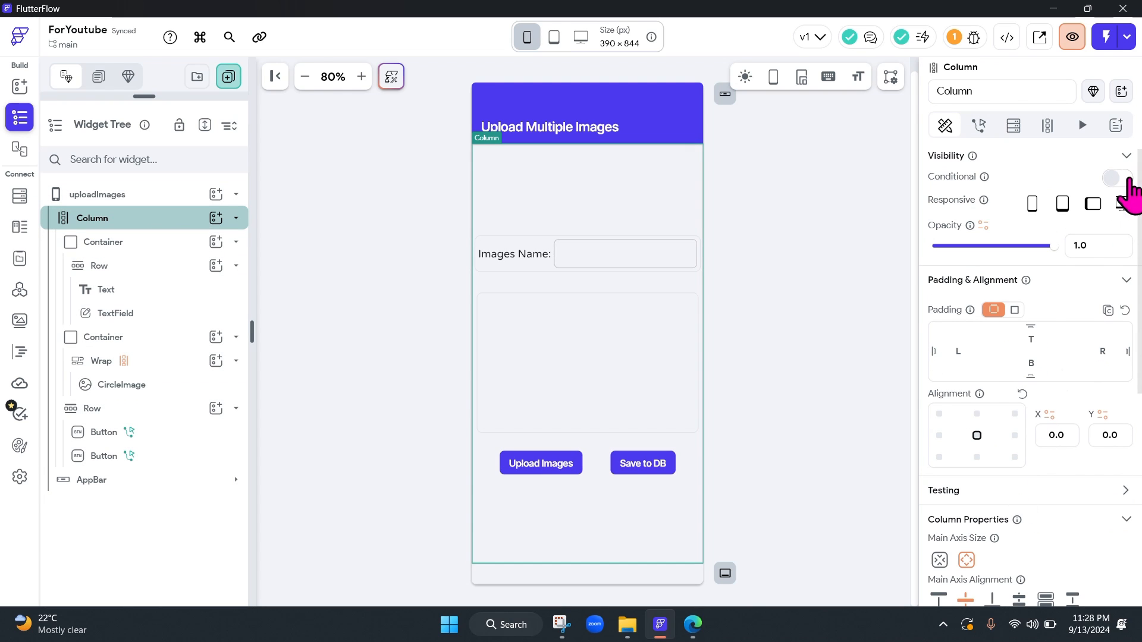
{"action": "left_click", "coordinate": [65, 199]}
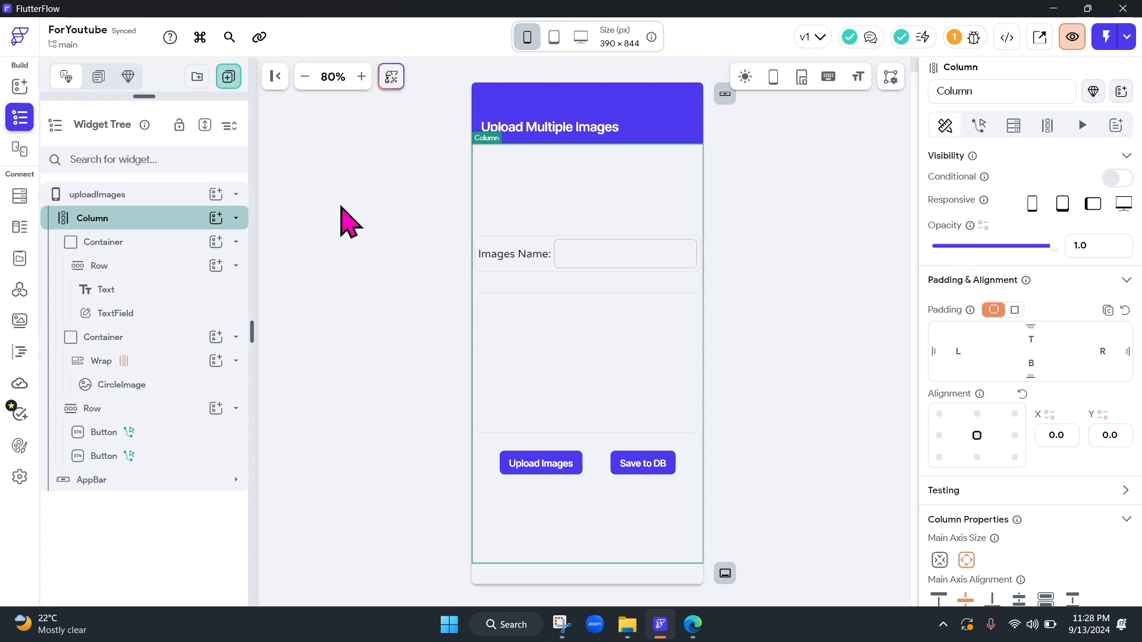
{"action": "scroll", "coordinate": [1062, 384], "scroll_direction": "down", "scroll_amount": 3}
{"action": "scroll", "coordinate": [1056, 385], "scroll_direction": "up", "scroll_amount": 3}
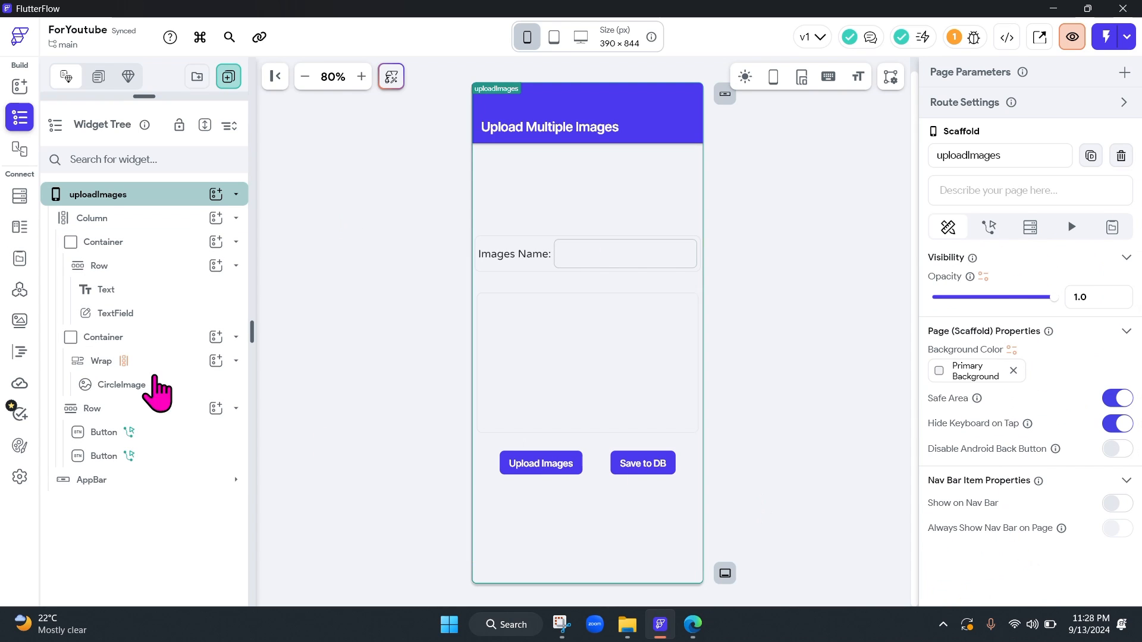
- Review the Column's padding, alignment, main and cross axis settings, scrolling and items spacing
{"action": "left_click", "coordinate": [119, 224]}
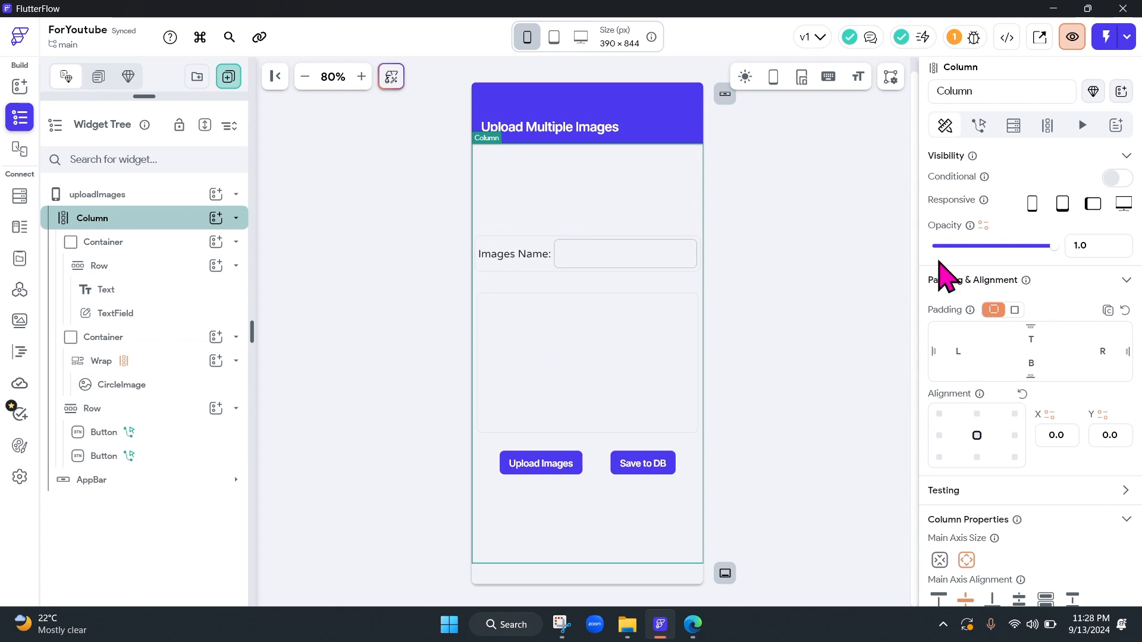
{"action": "scroll", "coordinate": [1035, 220], "scroll_direction": "down", "scroll_amount": 3}
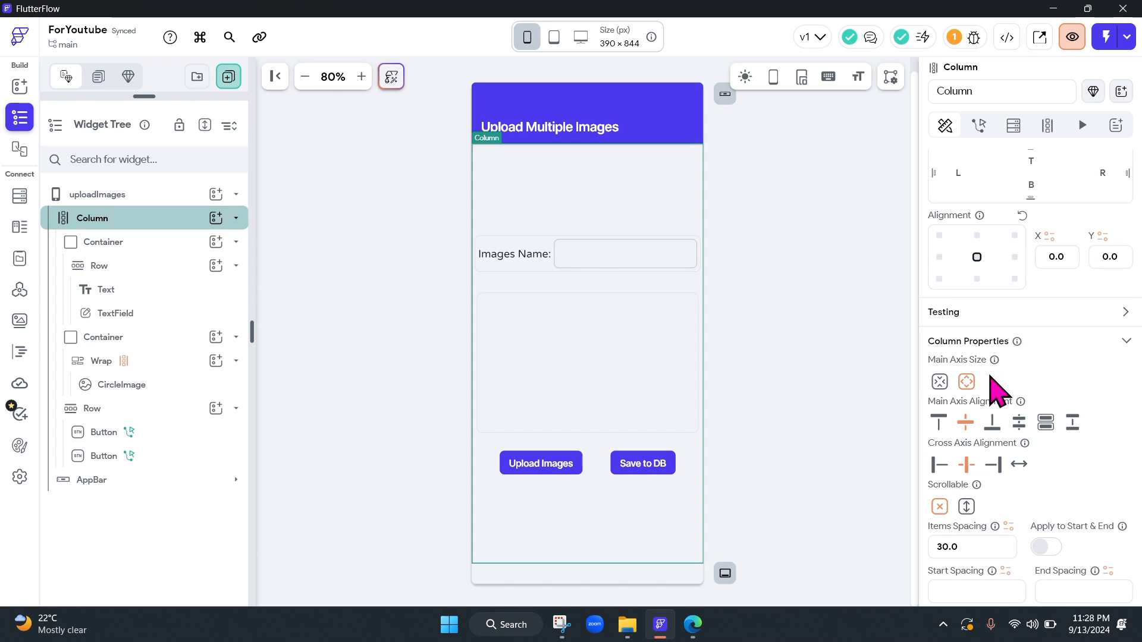
{"action": "scroll", "coordinate": [979, 410], "scroll_direction": "down", "scroll_amount": 2}
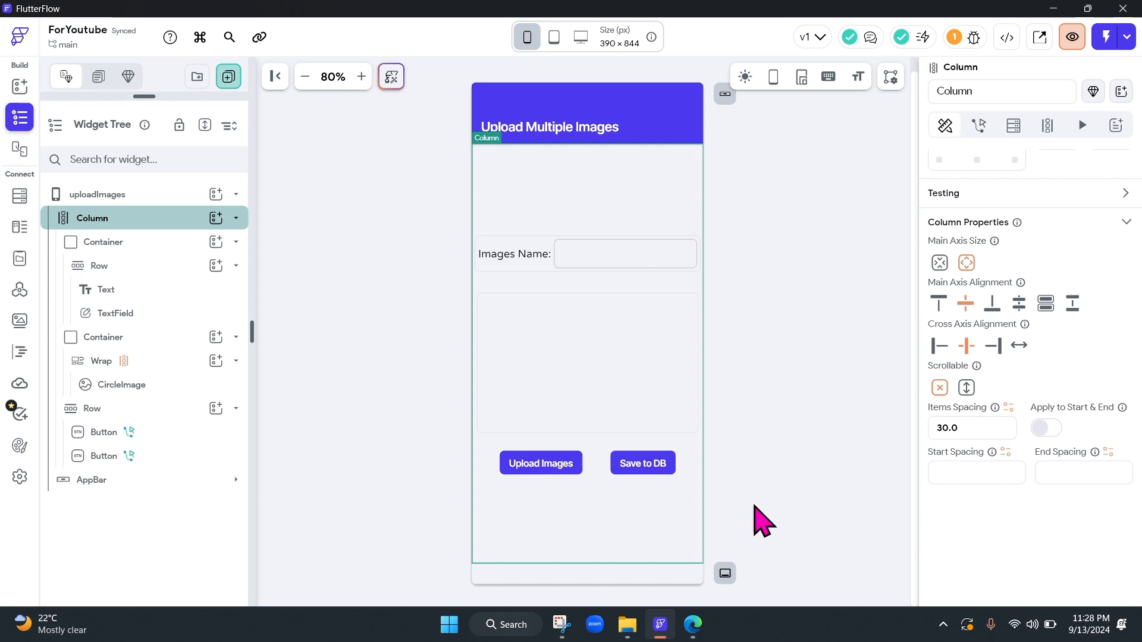
{"action": "scroll", "coordinate": [1071, 524], "scroll_direction": "down", "scroll_amount": 1}
{"action": "scroll", "coordinate": [1028, 505], "scroll_direction": "up", "scroll_amount": 6}
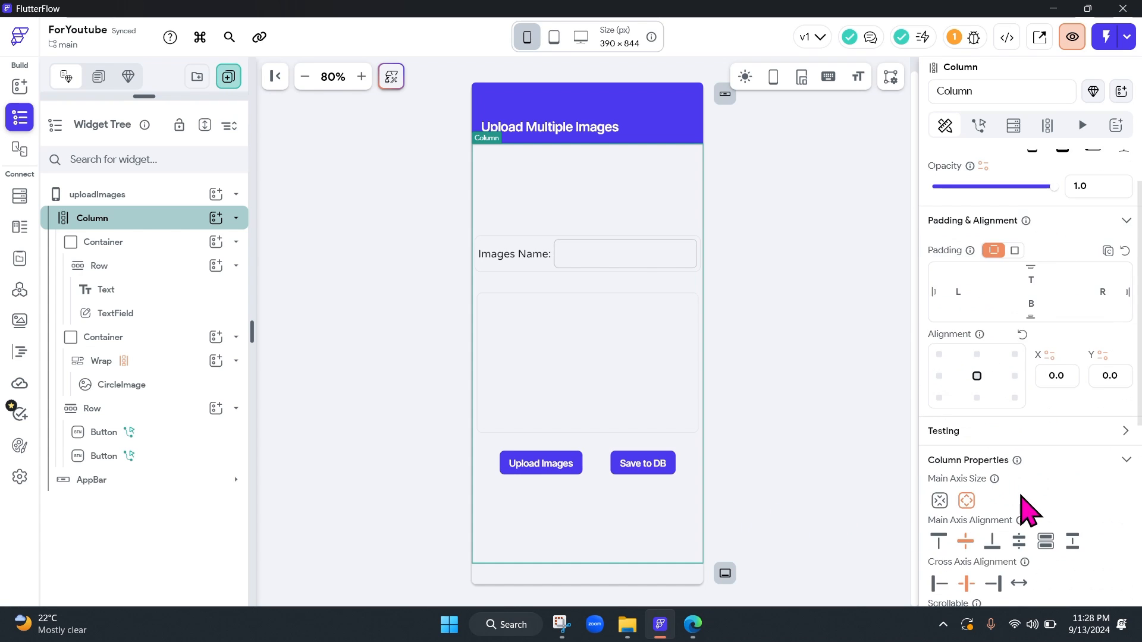
- Inspect the first Container around the Images Name row, covering its padding, border, size limits and box shadow
{"action": "left_click", "coordinate": [121, 248]}
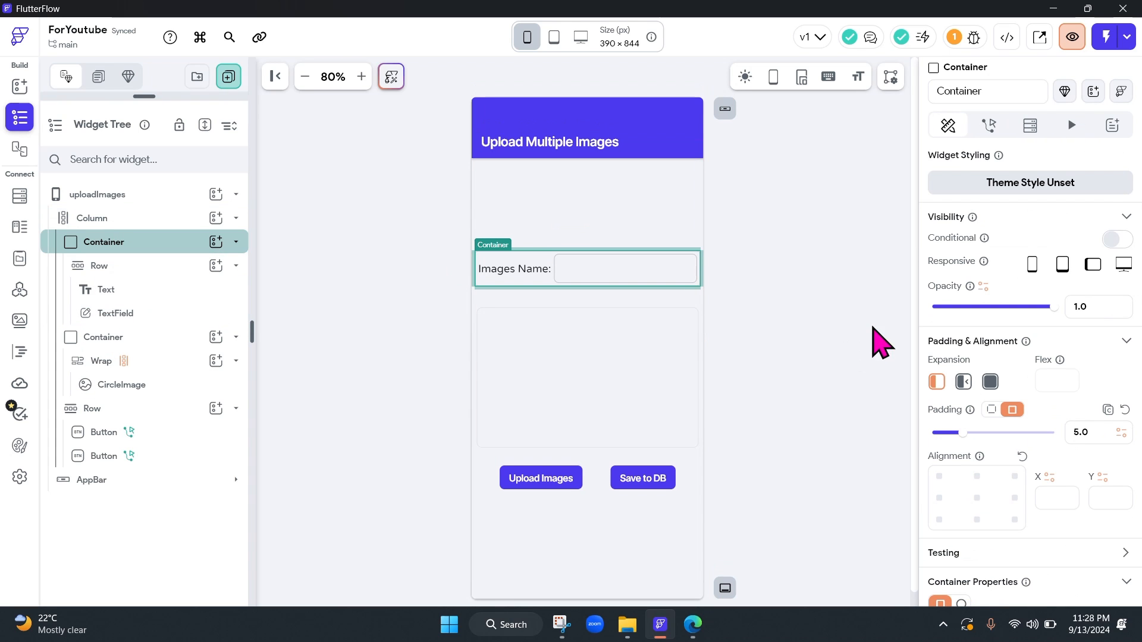
{"action": "scroll", "coordinate": [1044, 274], "scroll_direction": "down", "scroll_amount": 3}
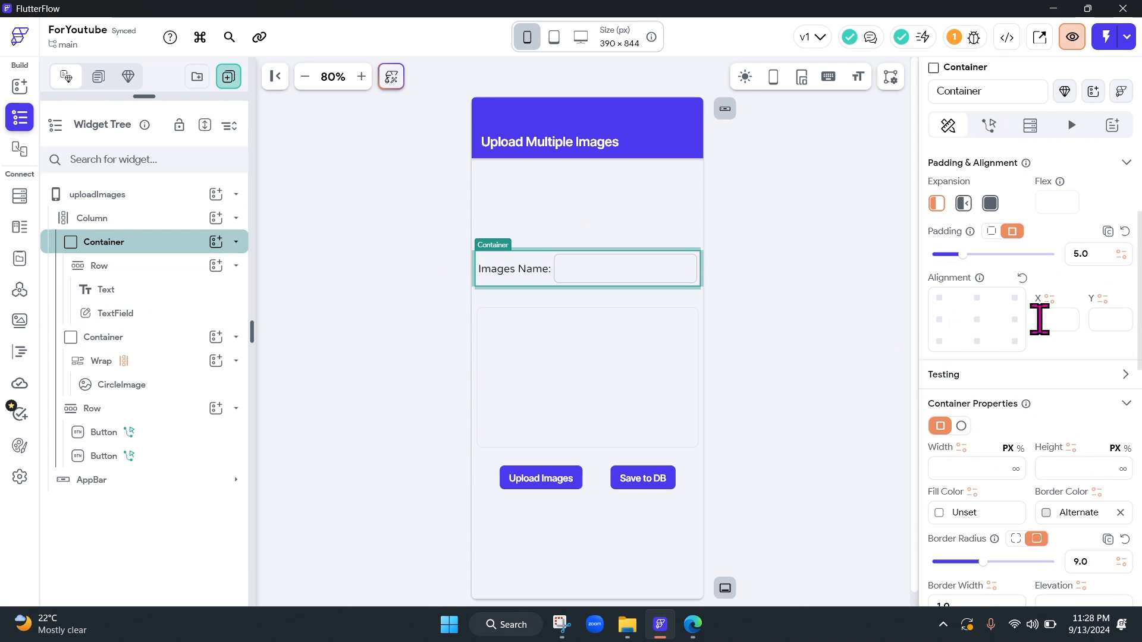
{"action": "scroll", "coordinate": [1040, 321], "scroll_direction": "down", "scroll_amount": 6}
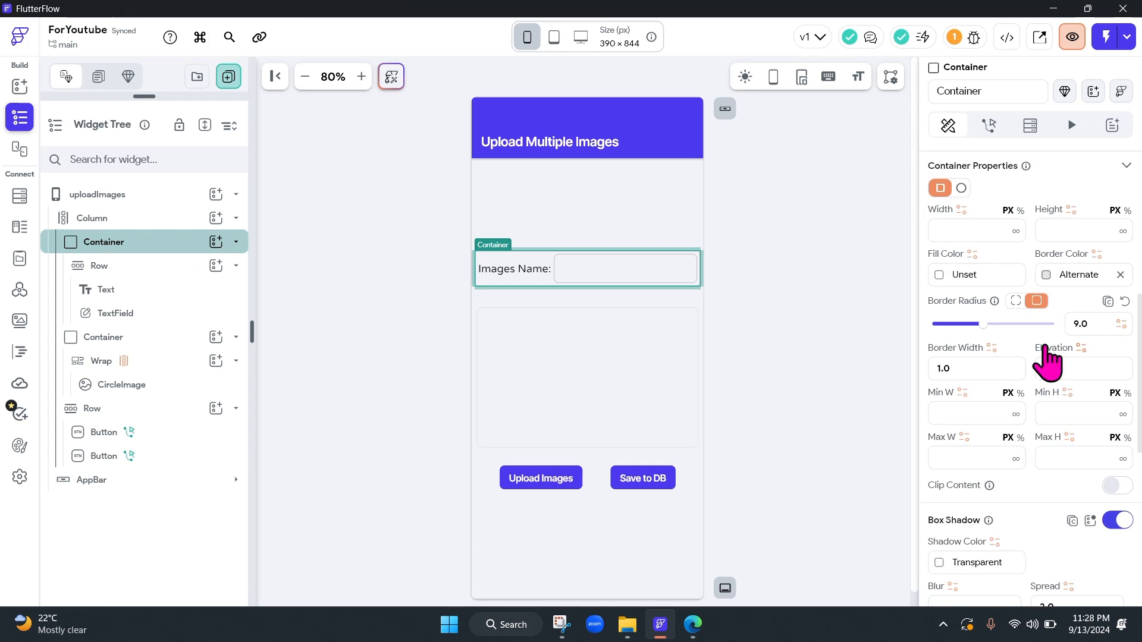
{"action": "scroll", "coordinate": [1046, 357], "scroll_direction": "down", "scroll_amount": 2}
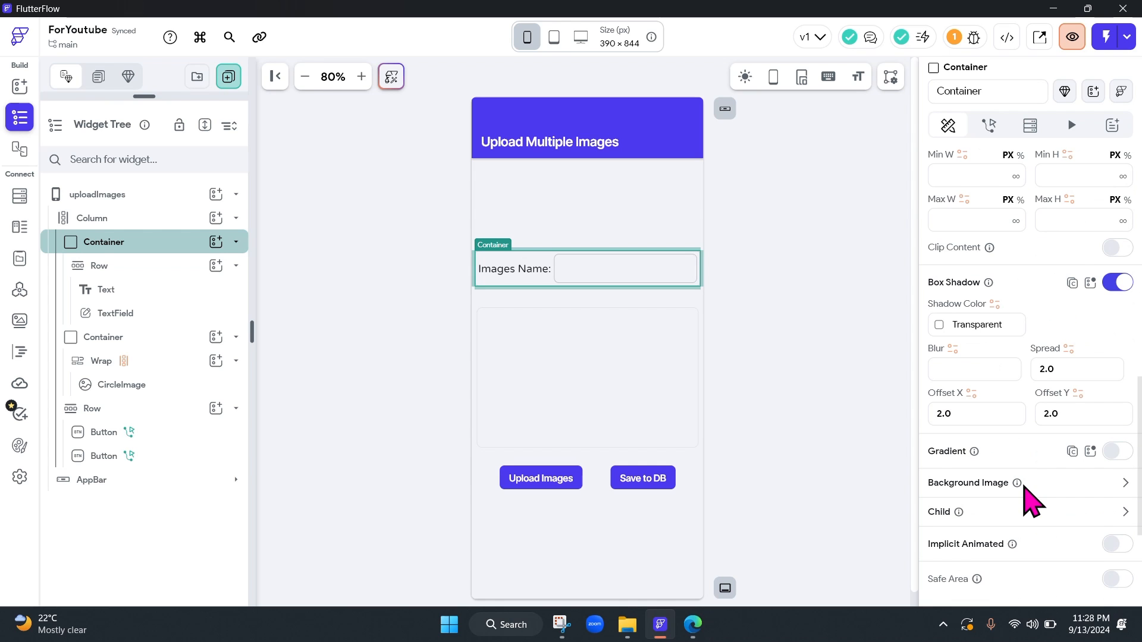
{"action": "scroll", "coordinate": [1032, 502], "scroll_direction": "down", "scroll_amount": 3}
{"action": "scroll", "coordinate": [1032, 503], "scroll_direction": "up", "scroll_amount": 8}
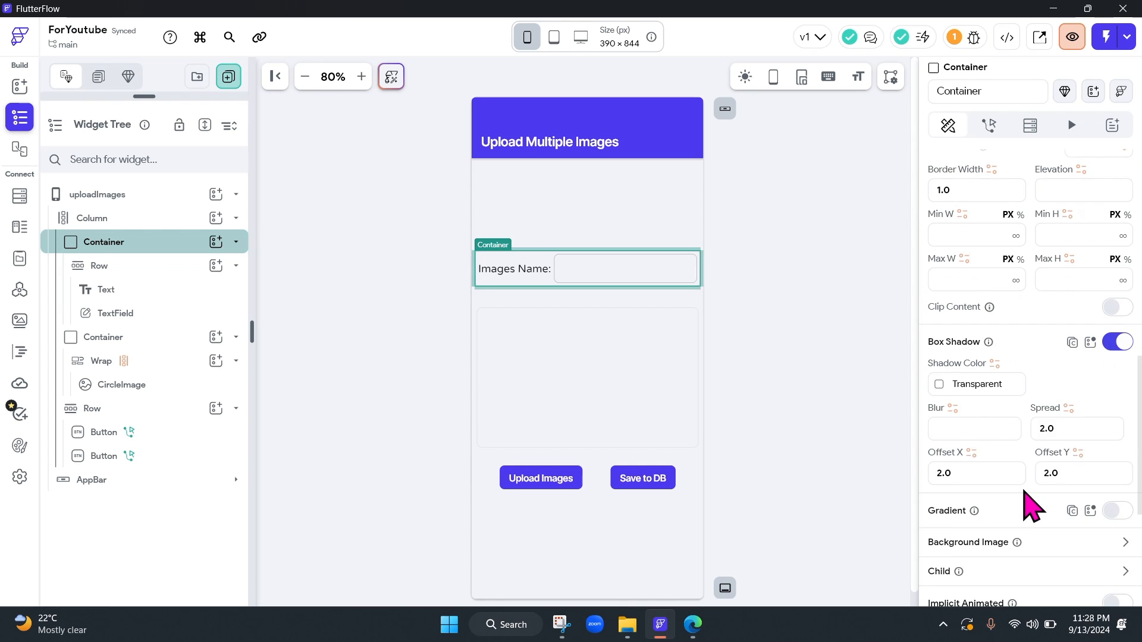
- Examine the padding, axis alignment and items spacing of the Row inside the first Container
{"action": "left_click", "coordinate": [113, 268]}
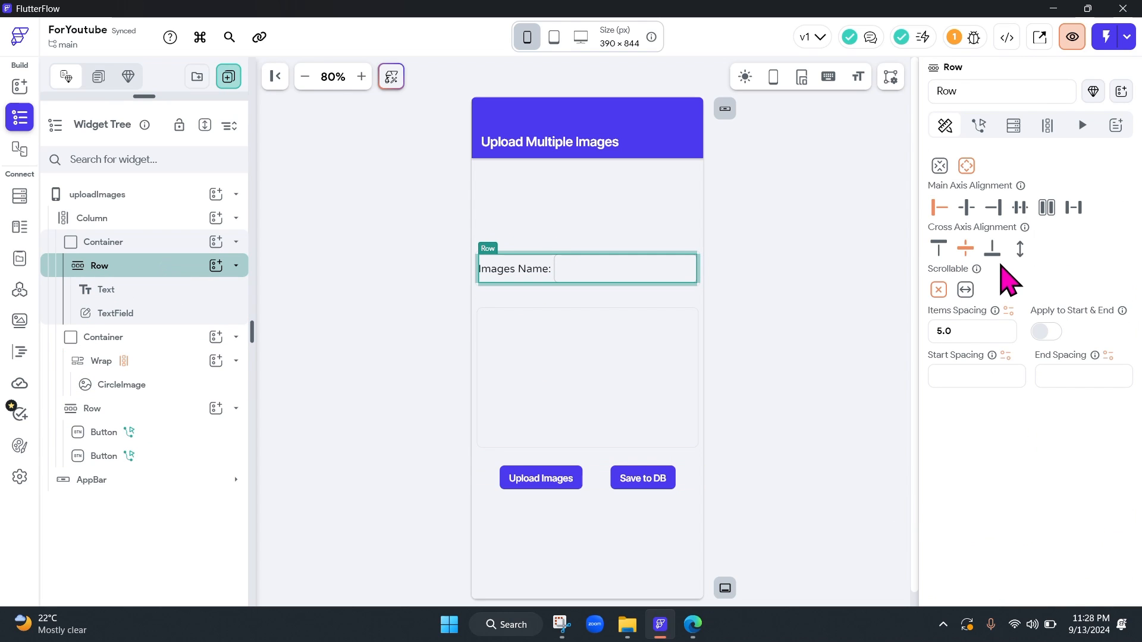
{"action": "scroll", "coordinate": [1009, 361], "scroll_direction": "up", "scroll_amount": 6}
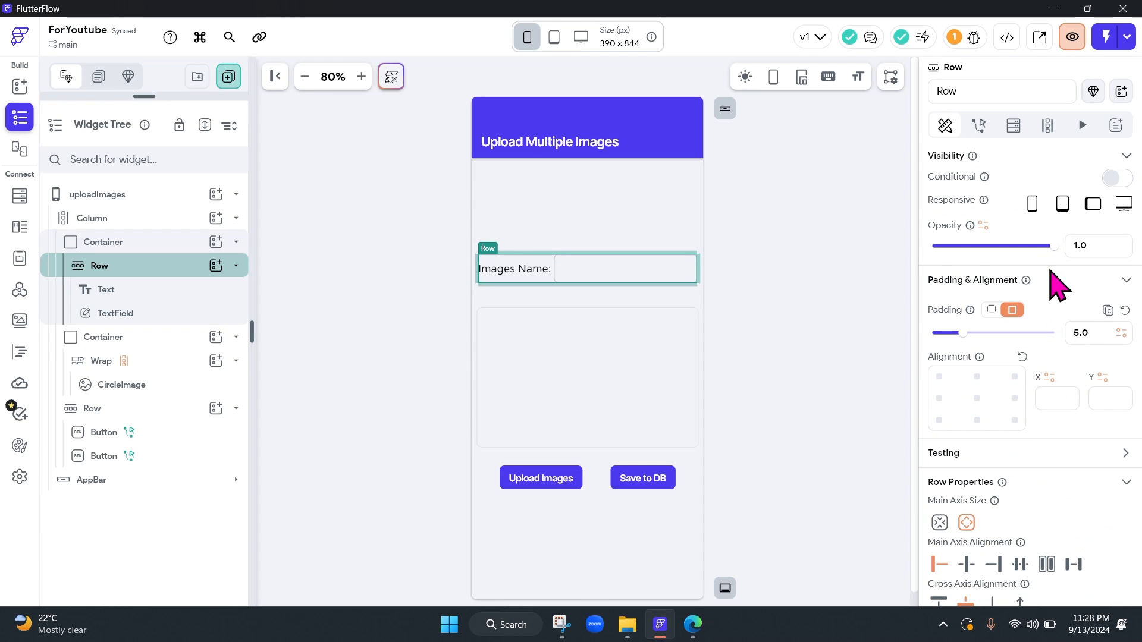
{"action": "scroll", "coordinate": [1058, 286], "scroll_direction": "down", "scroll_amount": 6}
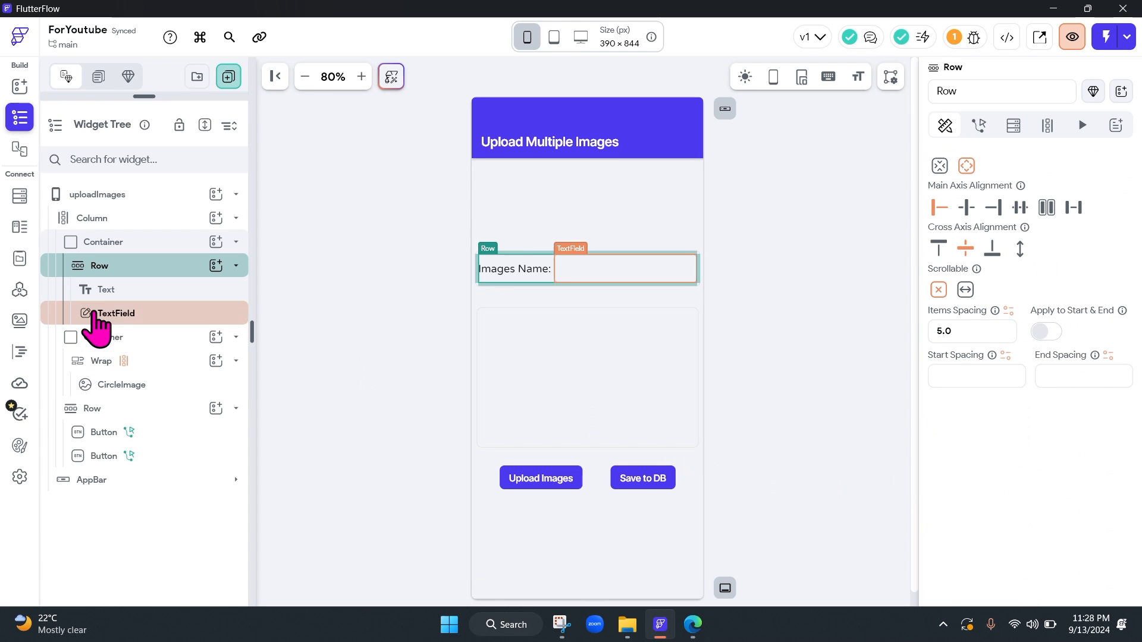
- Review the Images Name Text widget's content, padding, text style and remaining text properties
{"action": "left_click", "coordinate": [107, 291]}
{"action": "scroll", "coordinate": [1059, 297], "scroll_direction": "up", "scroll_amount": 6}
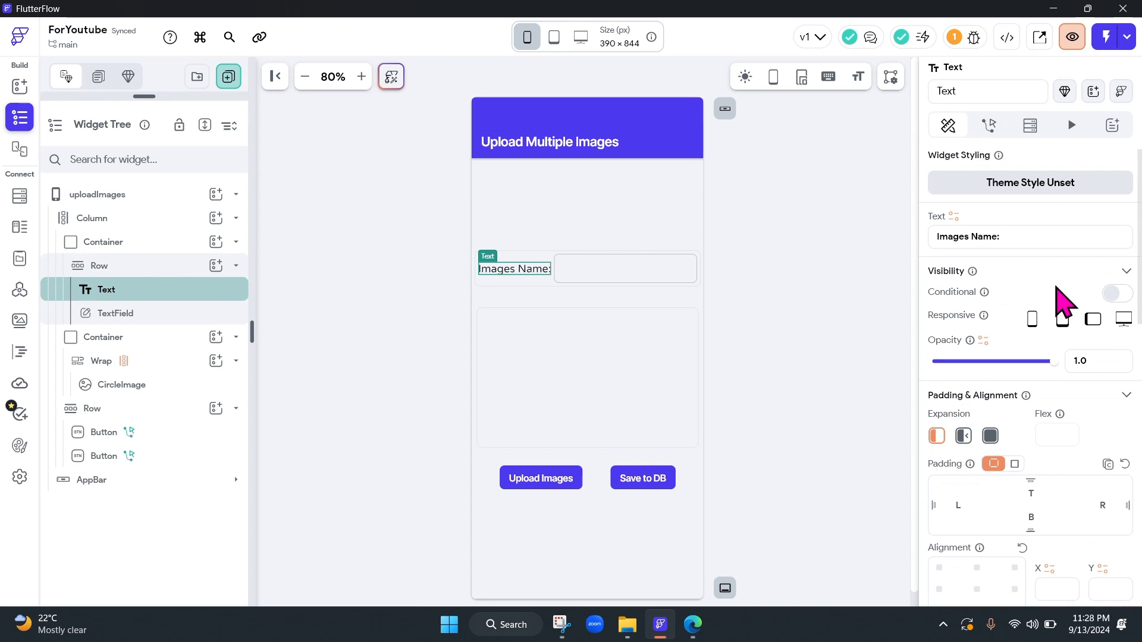
{"action": "scroll", "coordinate": [1019, 309], "scroll_direction": "down", "scroll_amount": 1}
{"action": "scroll", "coordinate": [1022, 321], "scroll_direction": "down", "scroll_amount": 2}
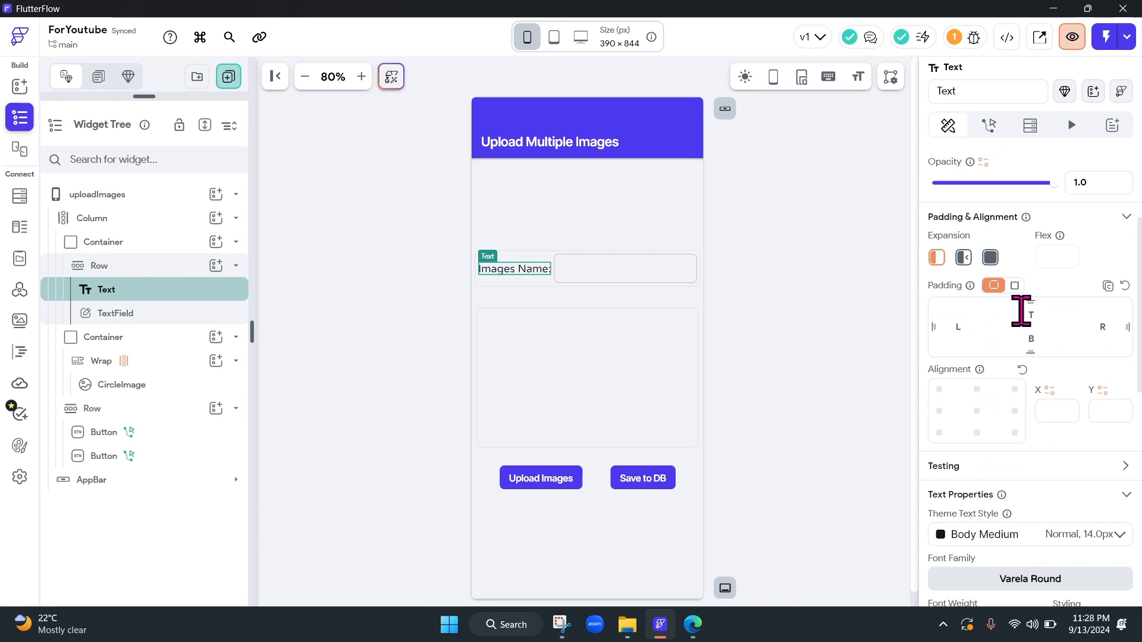
{"action": "scroll", "coordinate": [1021, 310], "scroll_direction": "down", "scroll_amount": 3}
{"action": "scroll", "coordinate": [1029, 328], "scroll_direction": "down", "scroll_amount": 6}
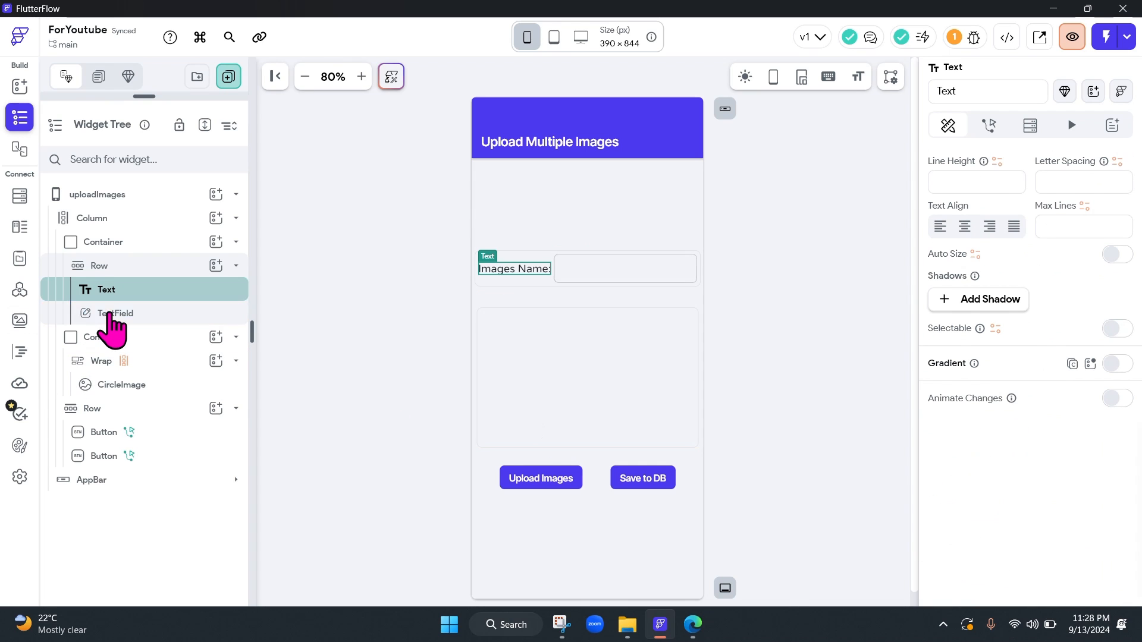
- Go through all TextField properties, from expansion and width to text style, label, input decoration, keyboard and length options
{"action": "left_click", "coordinate": [110, 317]}
{"action": "scroll", "coordinate": [1047, 252], "scroll_direction": "down", "scroll_amount": 5}
{"action": "scroll", "coordinate": [1049, 252], "scroll_direction": "up", "scroll_amount": 4}
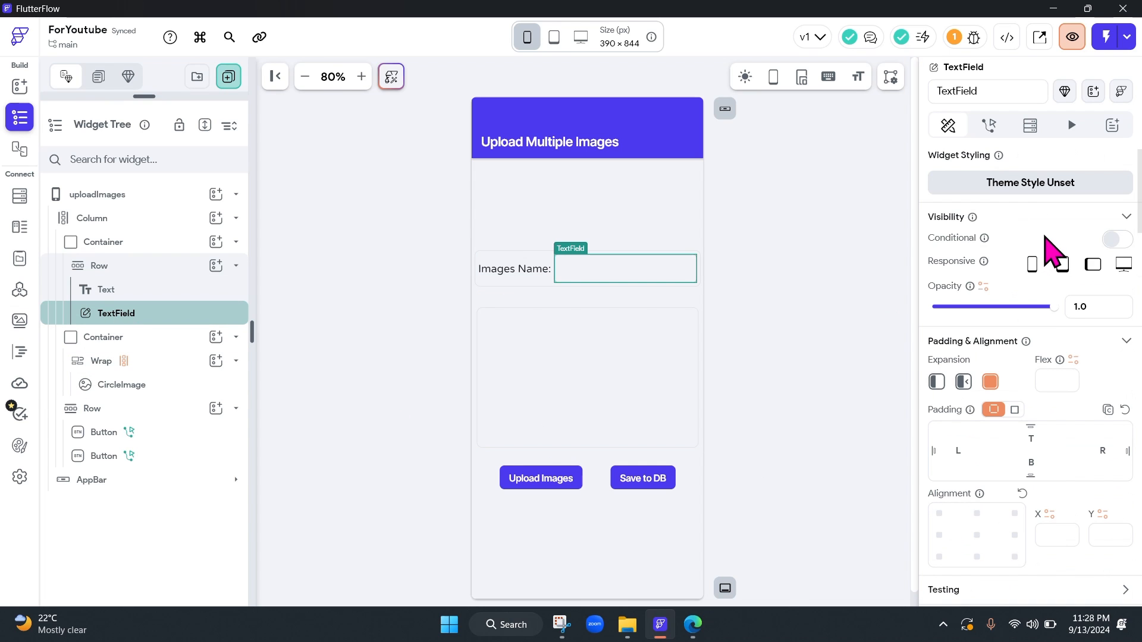
{"action": "scroll", "coordinate": [1041, 321], "scroll_direction": "down", "scroll_amount": 6}
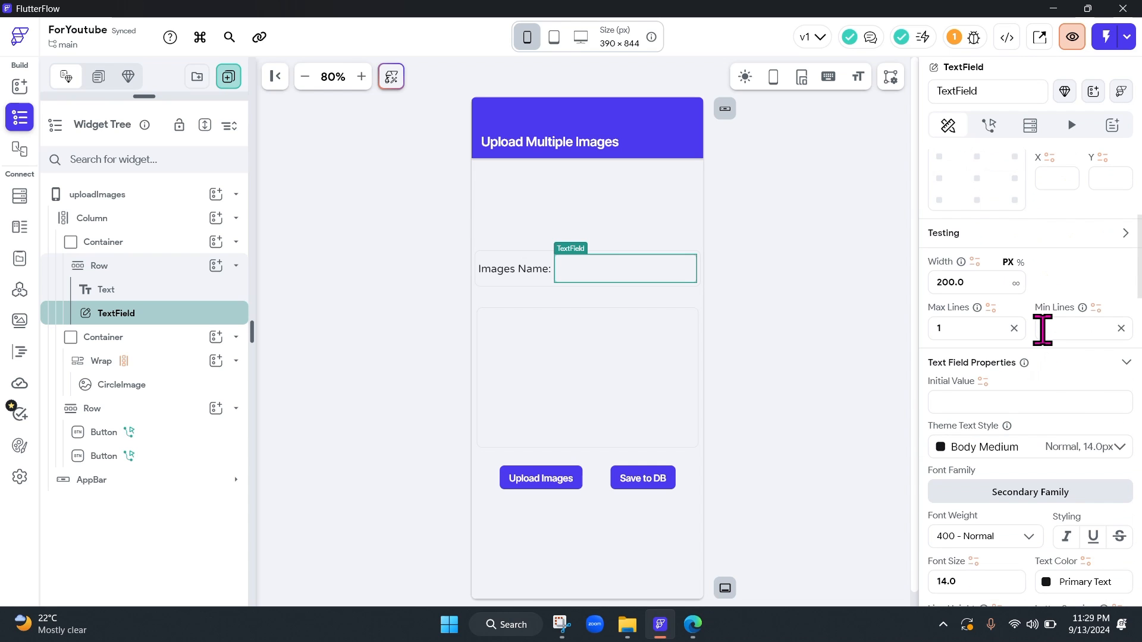
{"action": "scroll", "coordinate": [1042, 329], "scroll_direction": "down", "scroll_amount": 4}
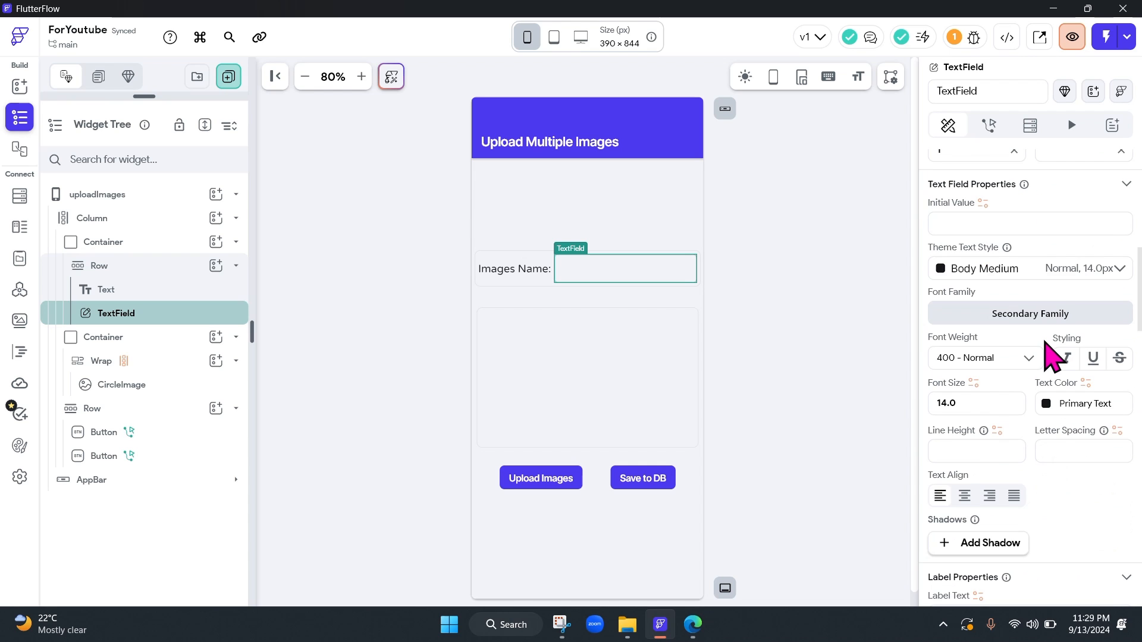
{"action": "scroll", "coordinate": [1047, 363], "scroll_direction": "down", "scroll_amount": 2}
{"action": "scroll", "coordinate": [1044, 345], "scroll_direction": "down", "scroll_amount": 5}
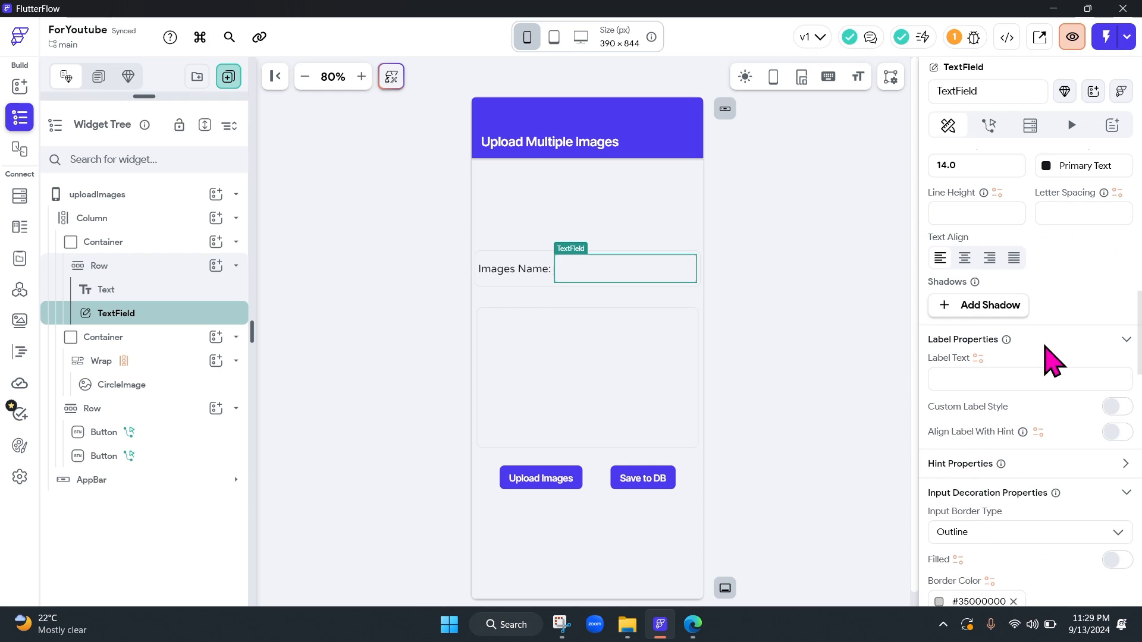
{"action": "scroll", "coordinate": [1053, 363], "scroll_direction": "down", "scroll_amount": 7}
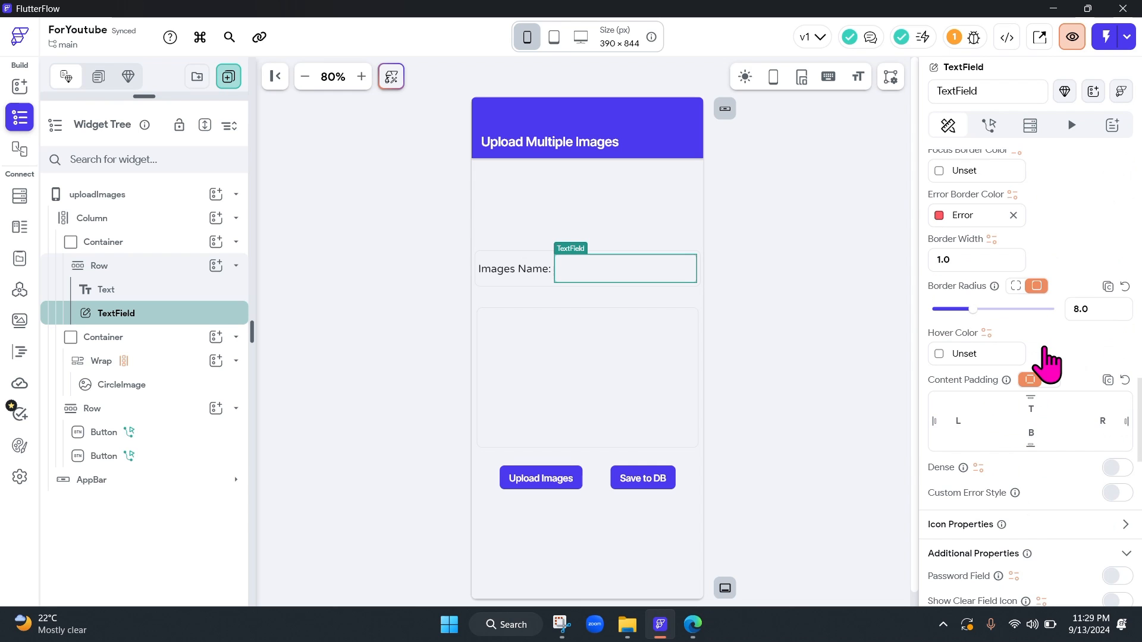
{"action": "scroll", "coordinate": [1053, 363], "scroll_direction": "down", "scroll_amount": 3}
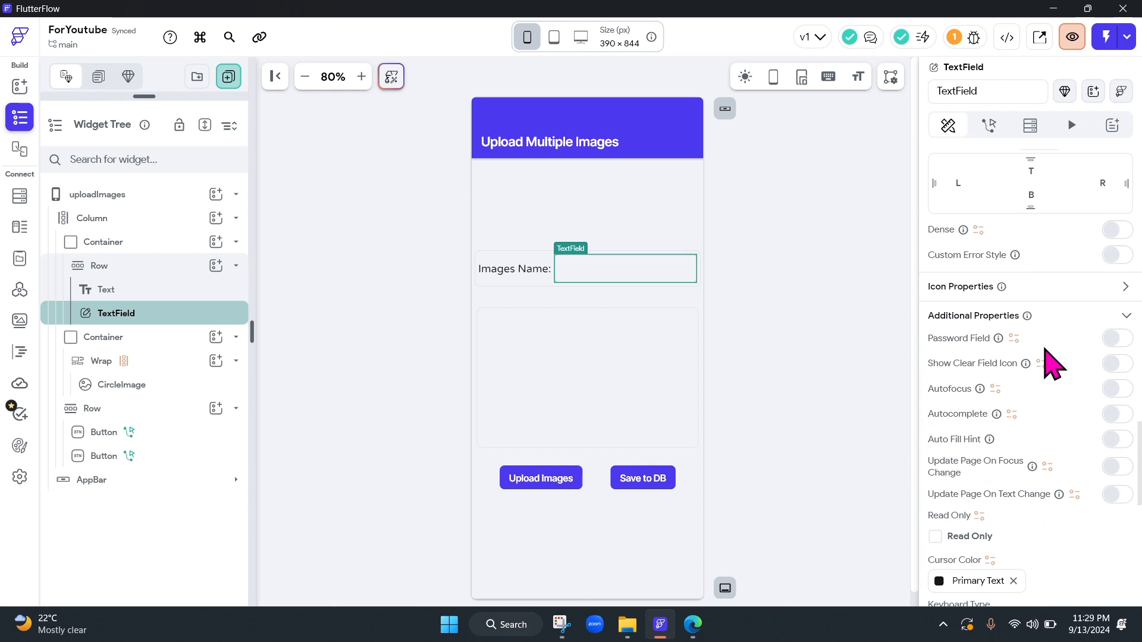
{"action": "scroll", "coordinate": [1056, 364], "scroll_direction": "down", "scroll_amount": 5}
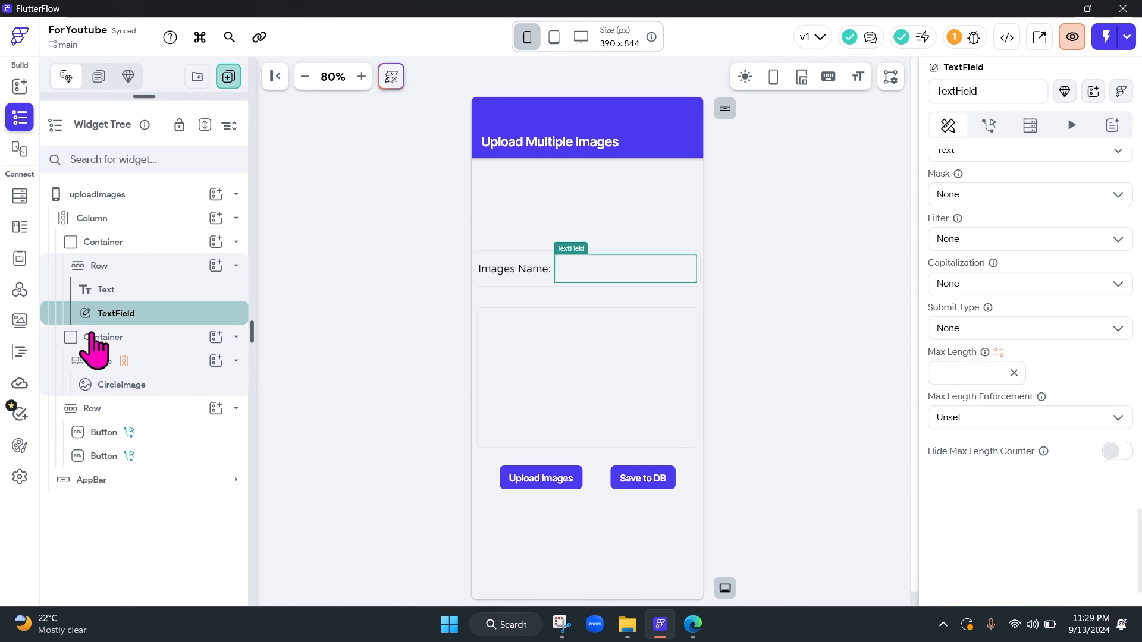
- Inspect the second Container that holds the images, covering its expansion, border, box shadow and child alignment
{"action": "left_click", "coordinate": [102, 338]}
{"action": "scroll", "coordinate": [1011, 303], "scroll_direction": "up", "scroll_amount": 12}
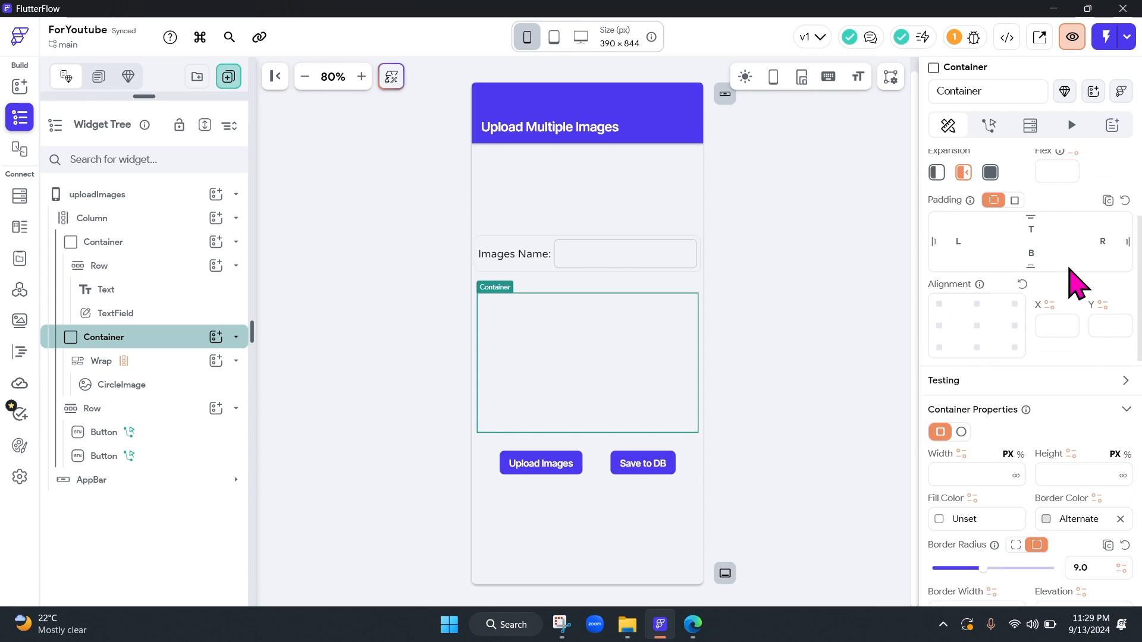
{"action": "scroll", "coordinate": [1051, 286], "scroll_direction": "down", "scroll_amount": 4}
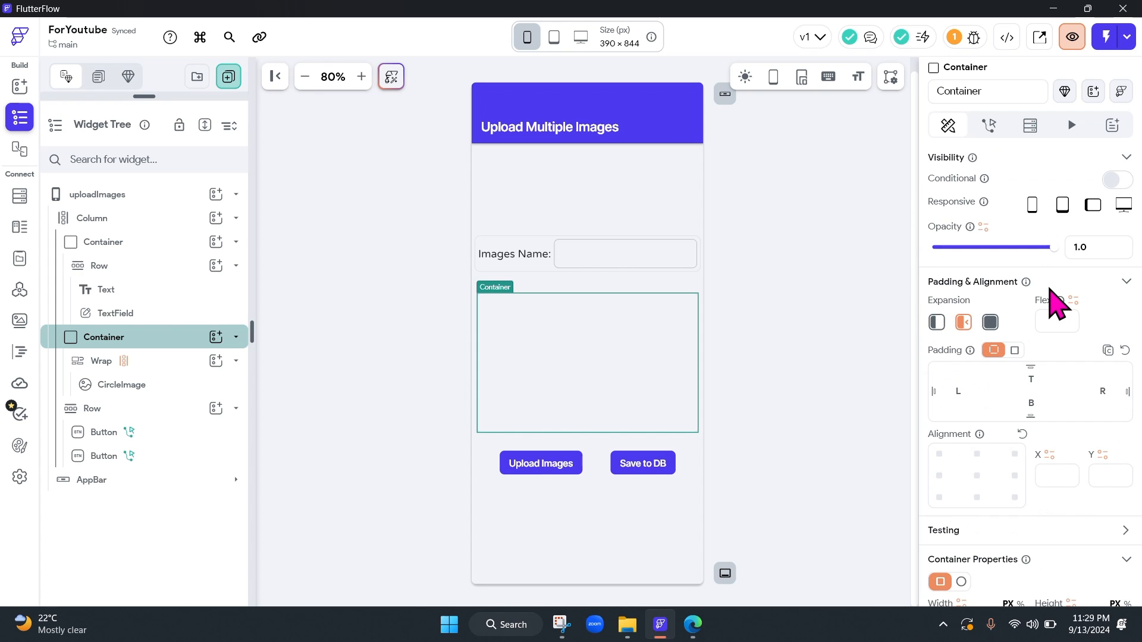
{"action": "scroll", "coordinate": [1051, 290], "scroll_direction": "down", "scroll_amount": 2}
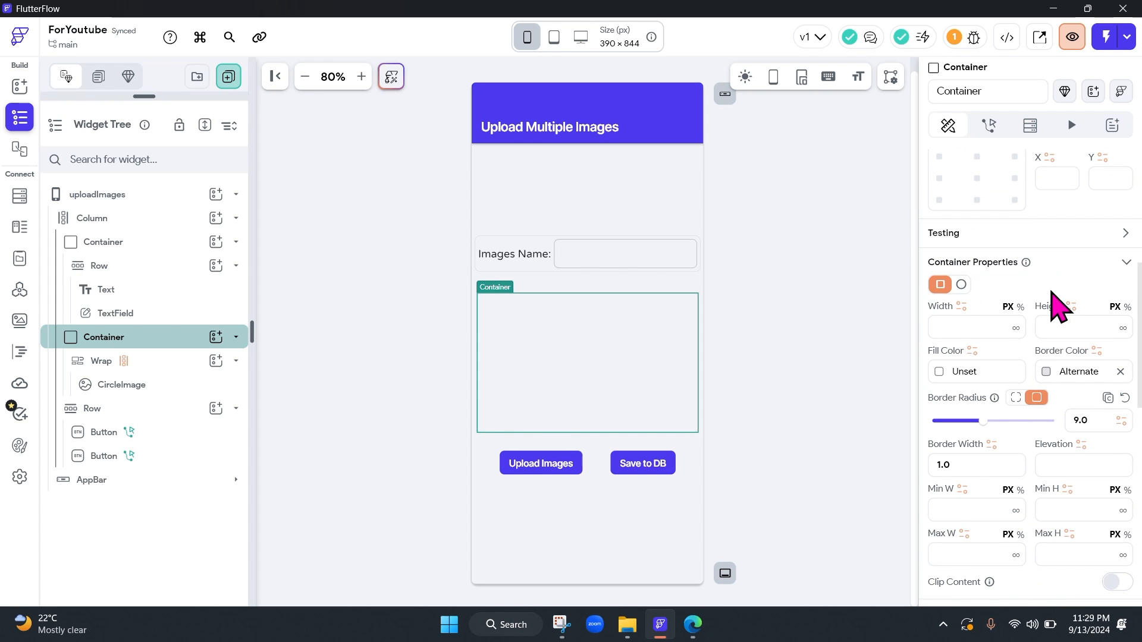
{"action": "scroll", "coordinate": [1053, 303], "scroll_direction": "down", "scroll_amount": 6}
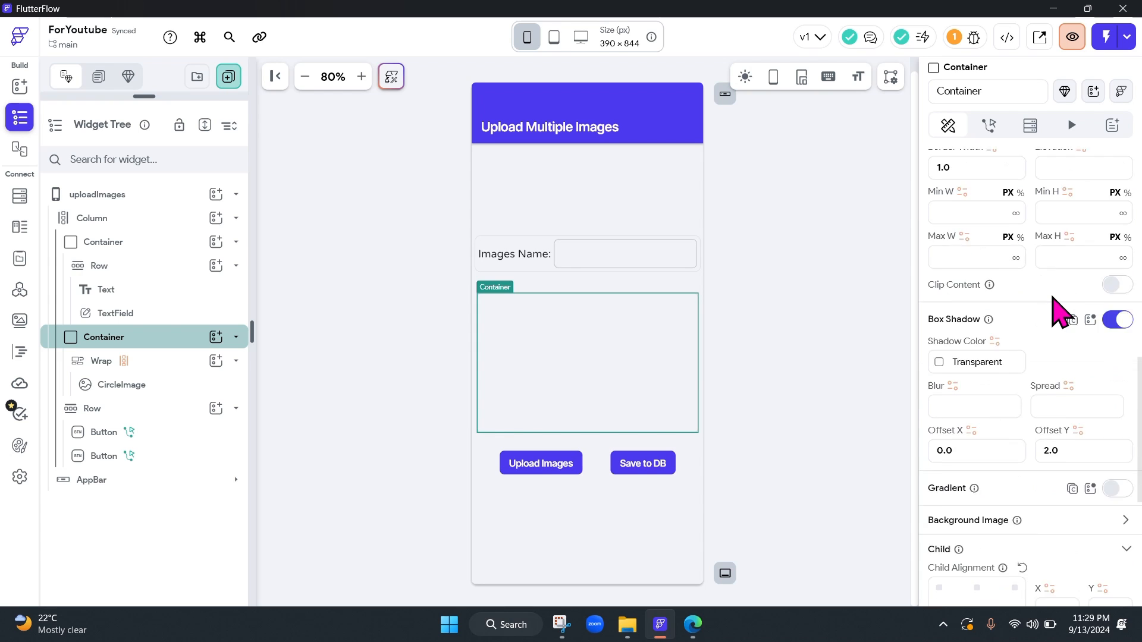
{"action": "scroll", "coordinate": [1056, 311], "scroll_direction": "down", "scroll_amount": 3}
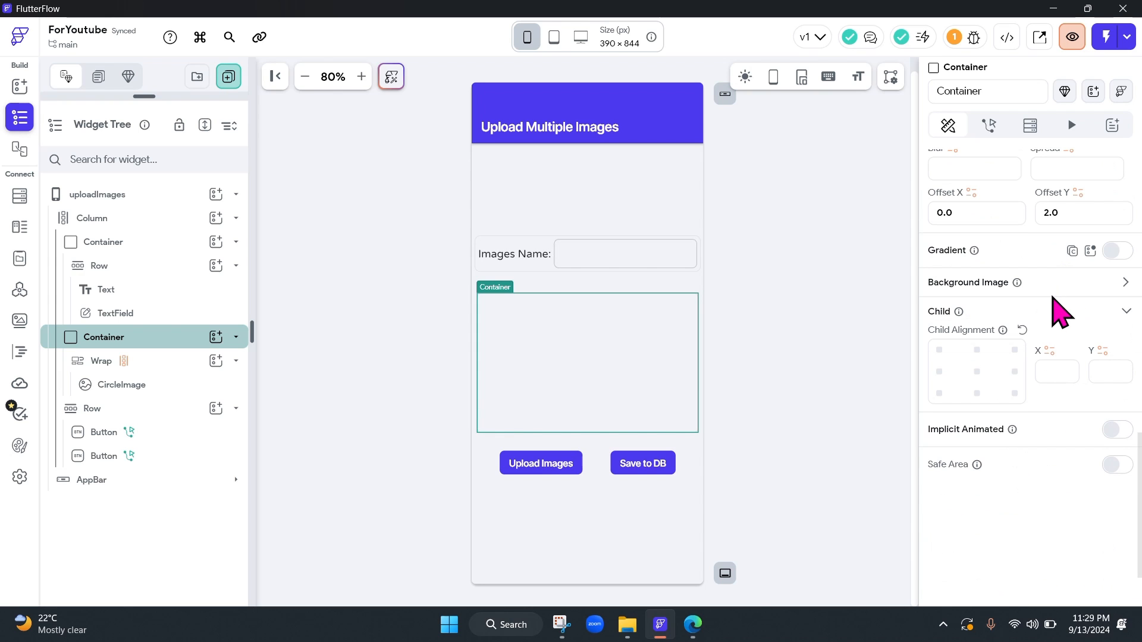
- Review the Wrap widget inside the second Container, checking its generated children source, spacing, direction, alignment and clip behavior
{"action": "left_click", "coordinate": [95, 364]}
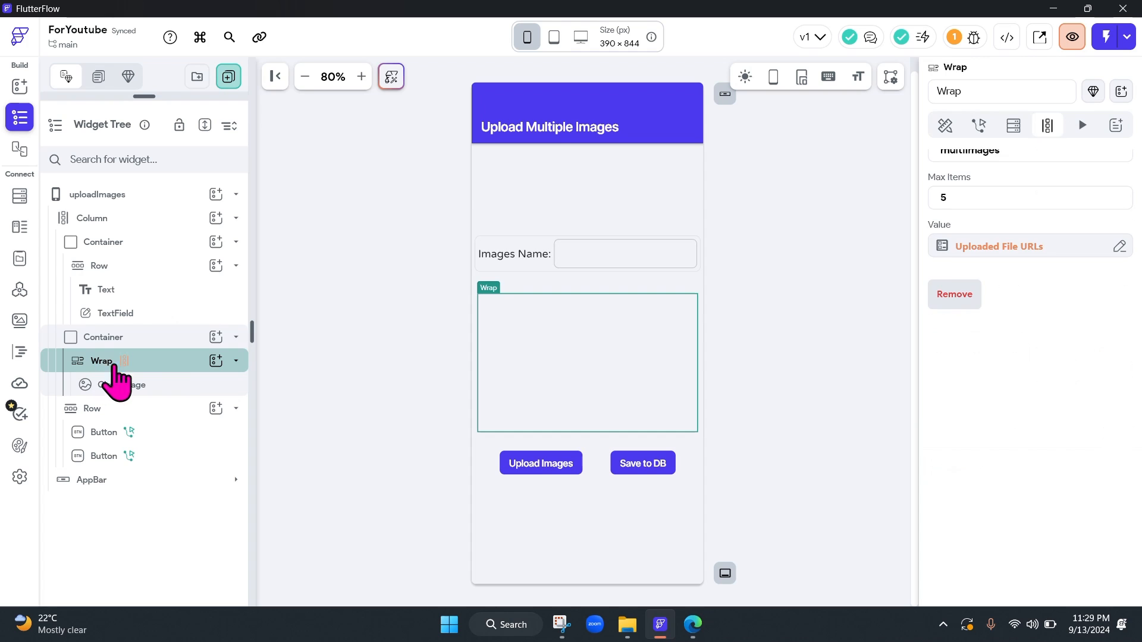
{"action": "scroll", "coordinate": [1011, 267], "scroll_direction": "up", "scroll_amount": 1}
{"action": "left_click", "coordinate": [946, 125]}
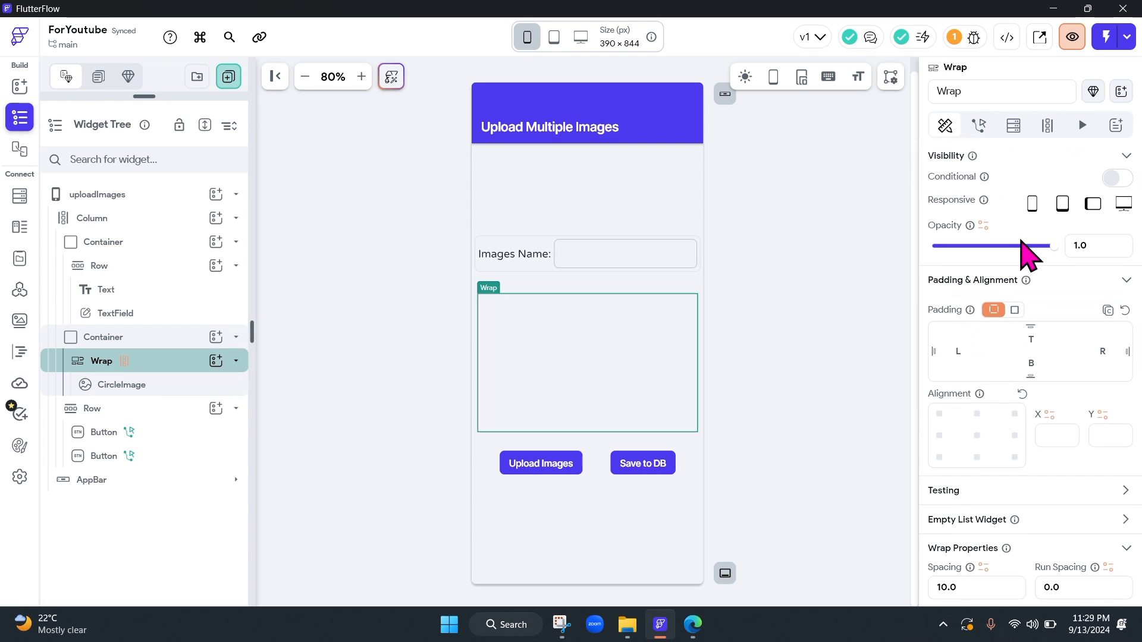
{"action": "scroll", "coordinate": [1039, 256], "scroll_direction": "down", "scroll_amount": 4}
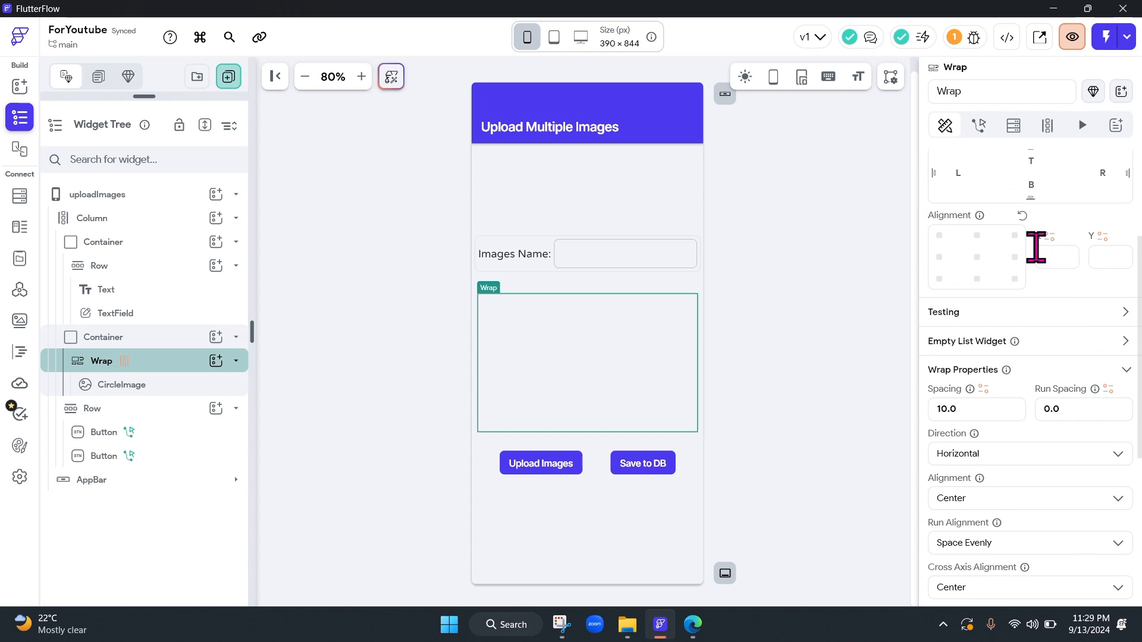
{"action": "scroll", "coordinate": [1045, 268], "scroll_direction": "down", "scroll_amount": 2}
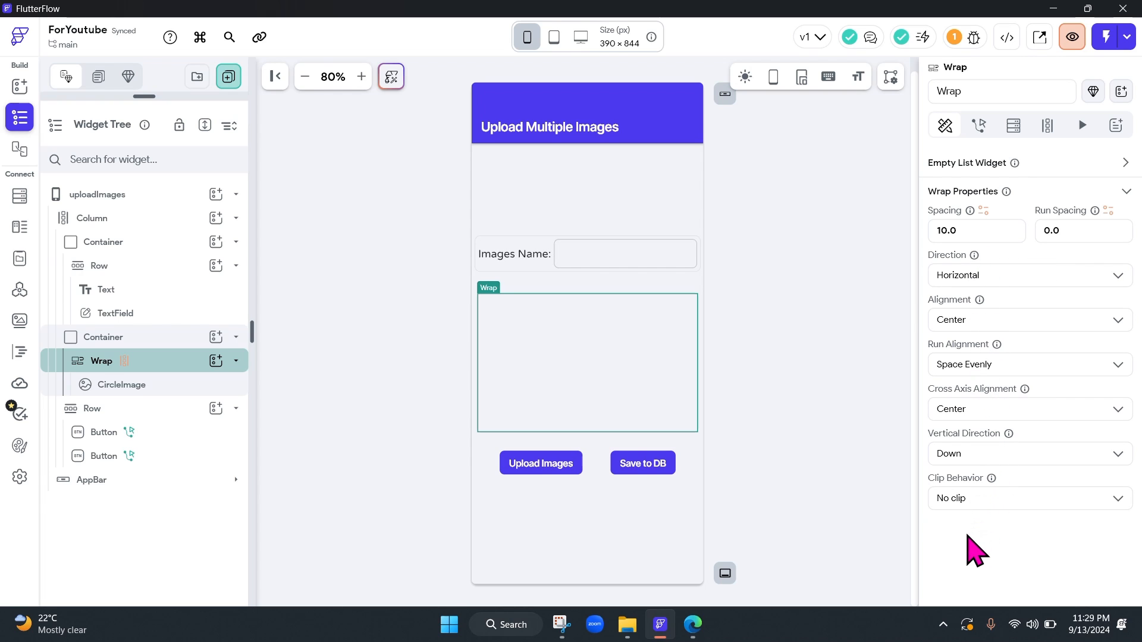
- Review the CircleImage widget inside the Wrap, checking its visibility, padding, alignment, diameter, image type and path source
{"action": "left_click", "coordinate": [157, 386]}
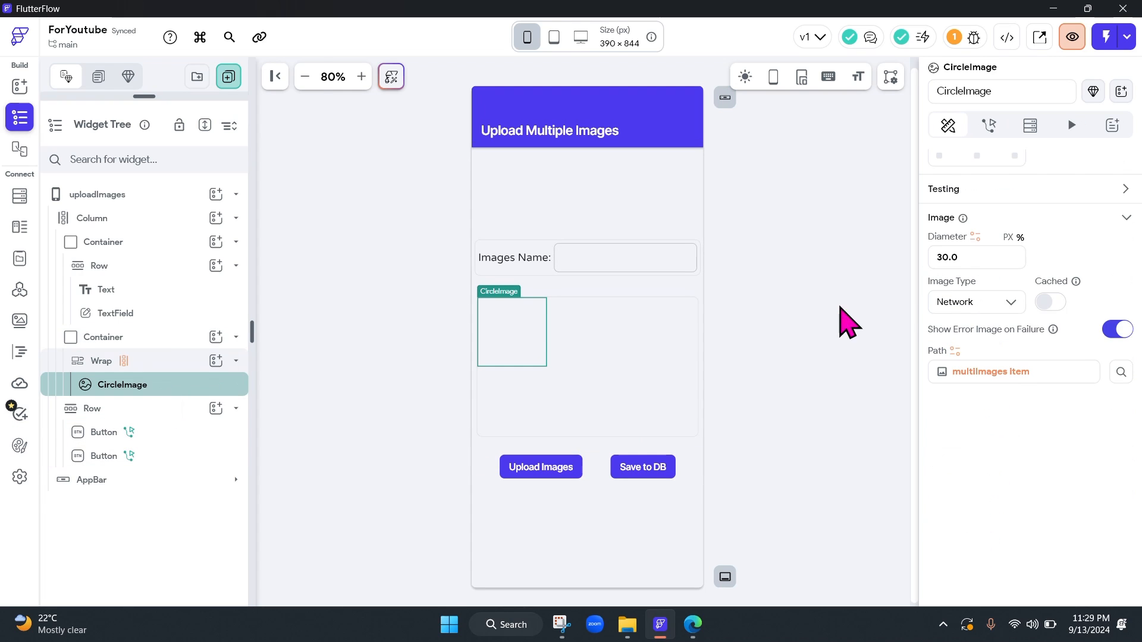
{"action": "scroll", "coordinate": [964, 291], "scroll_direction": "up", "scroll_amount": 5}
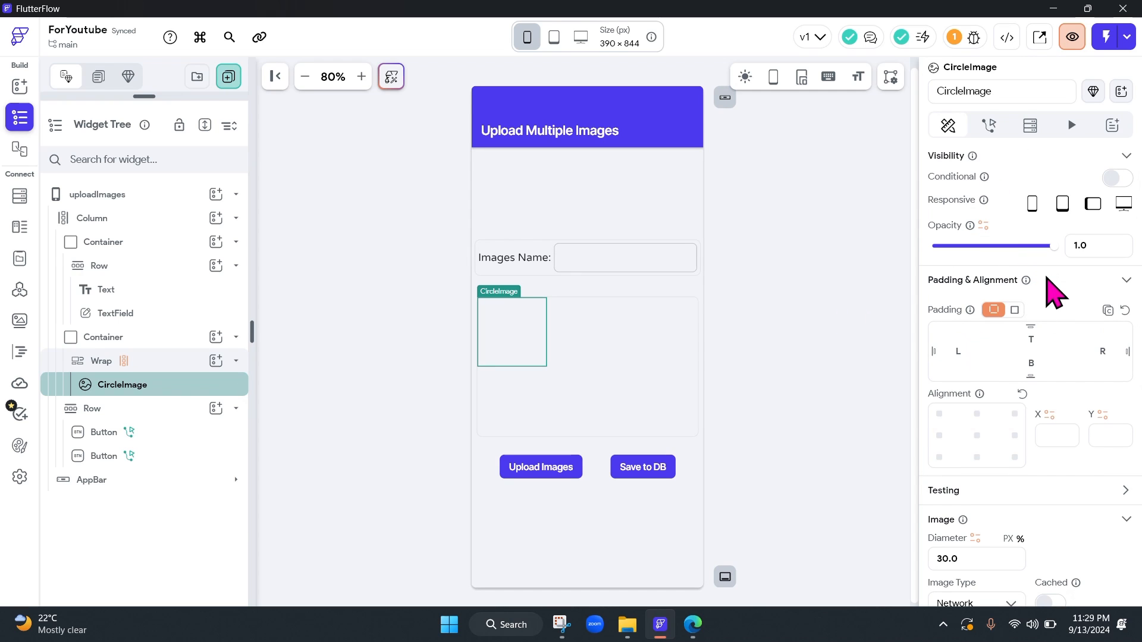
{"action": "scroll", "coordinate": [1047, 279], "scroll_direction": "down", "scroll_amount": 4}
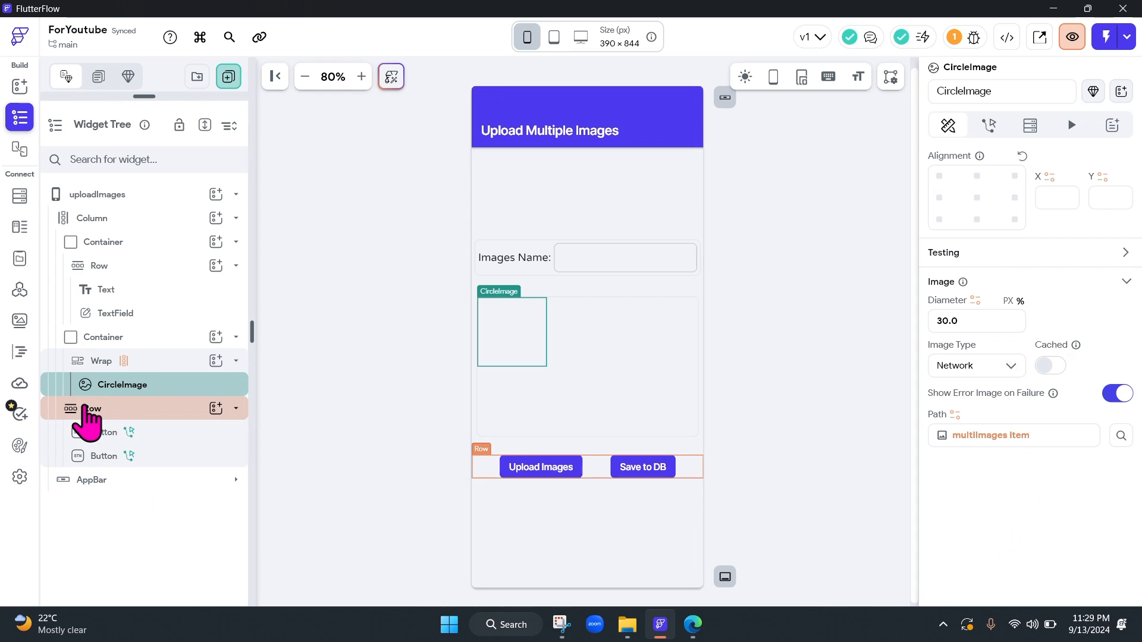
- Inspect the Row that holds the two buttons, covering its expansion, padding, main and cross axis alignment, and spacing
{"action": "left_click", "coordinate": [97, 417]}
{"action": "scroll", "coordinate": [1064, 297], "scroll_direction": "up", "scroll_amount": 4}
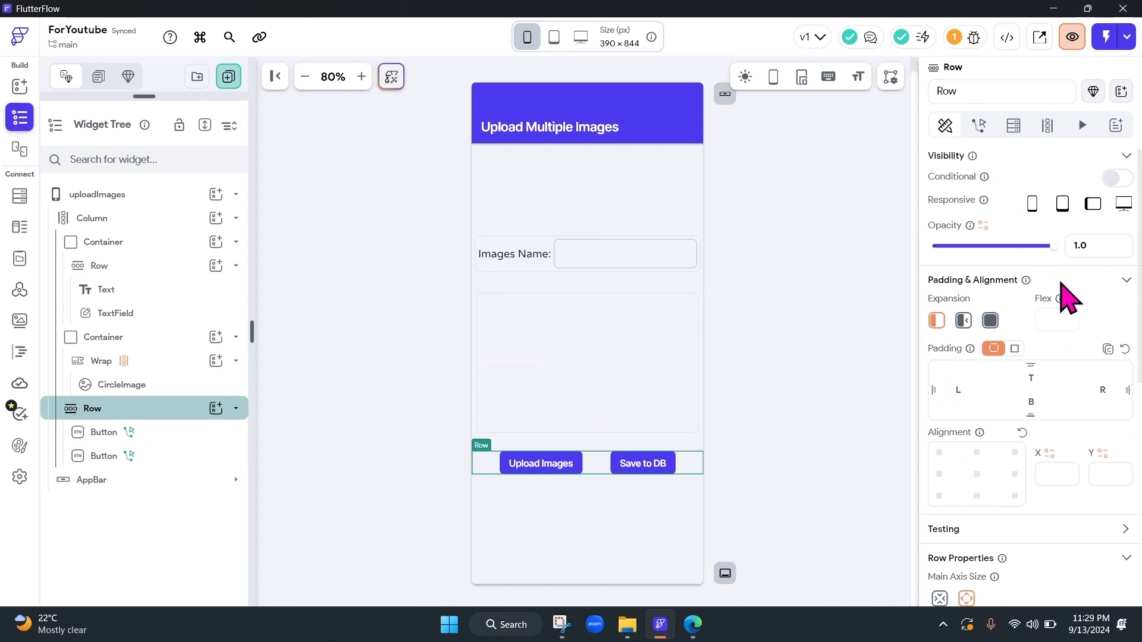
{"action": "scroll", "coordinate": [1038, 252], "scroll_direction": "down", "scroll_amount": 5}
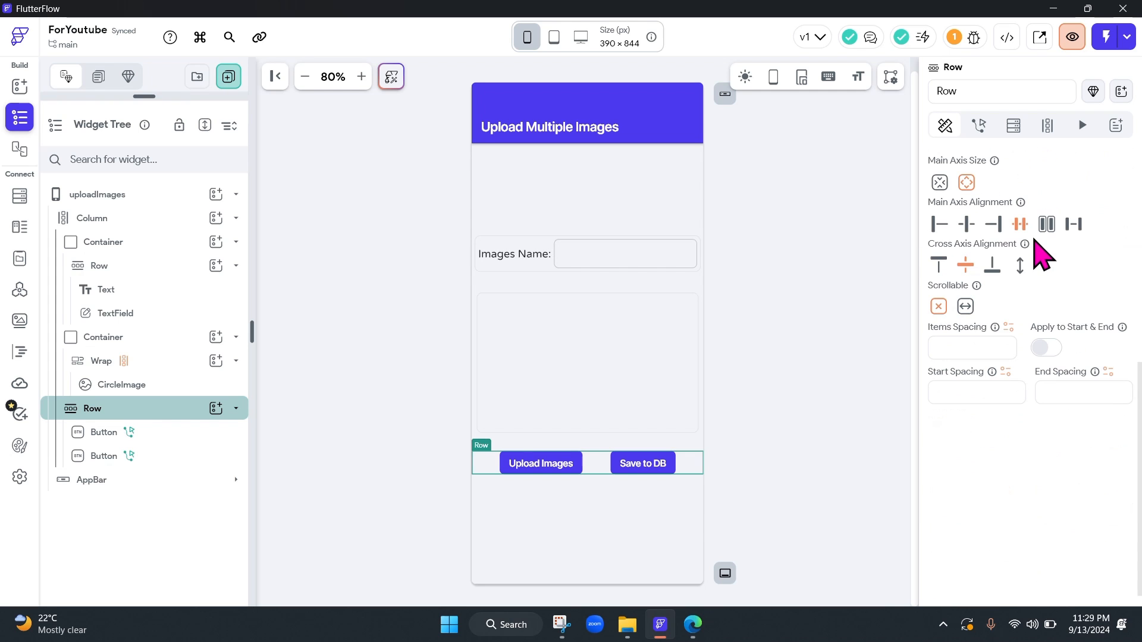
- Go through the Upload Images button's properties, from padding and button text to default style, disable and hover options, and icon
{"action": "left_click", "coordinate": [48, 433]}
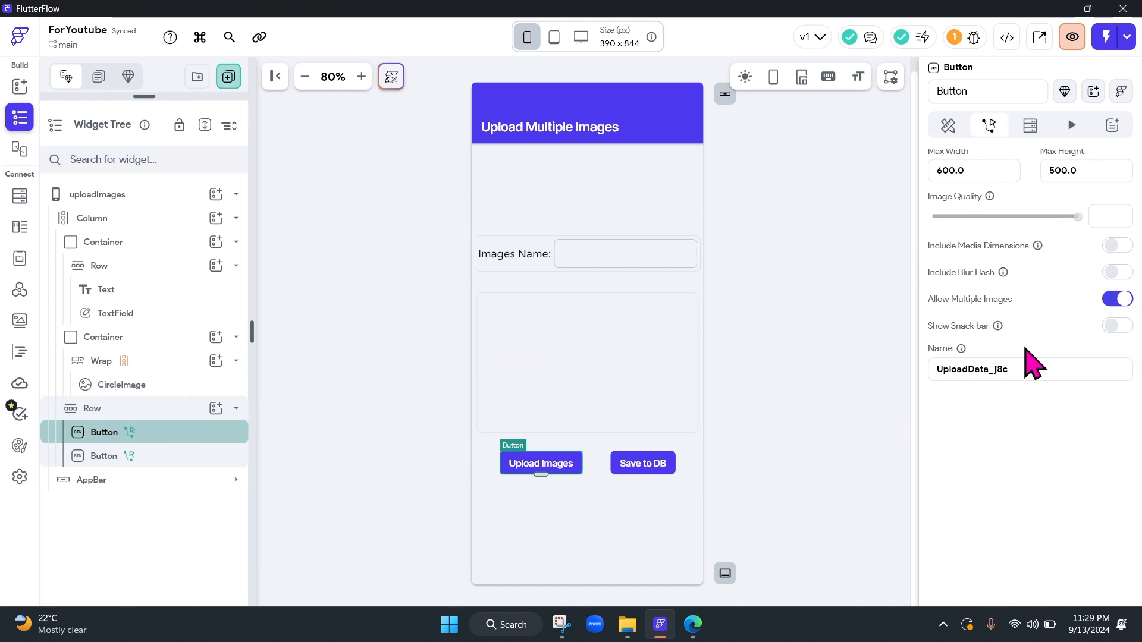
{"action": "scroll", "coordinate": [1015, 403], "scroll_direction": "up", "scroll_amount": 7}
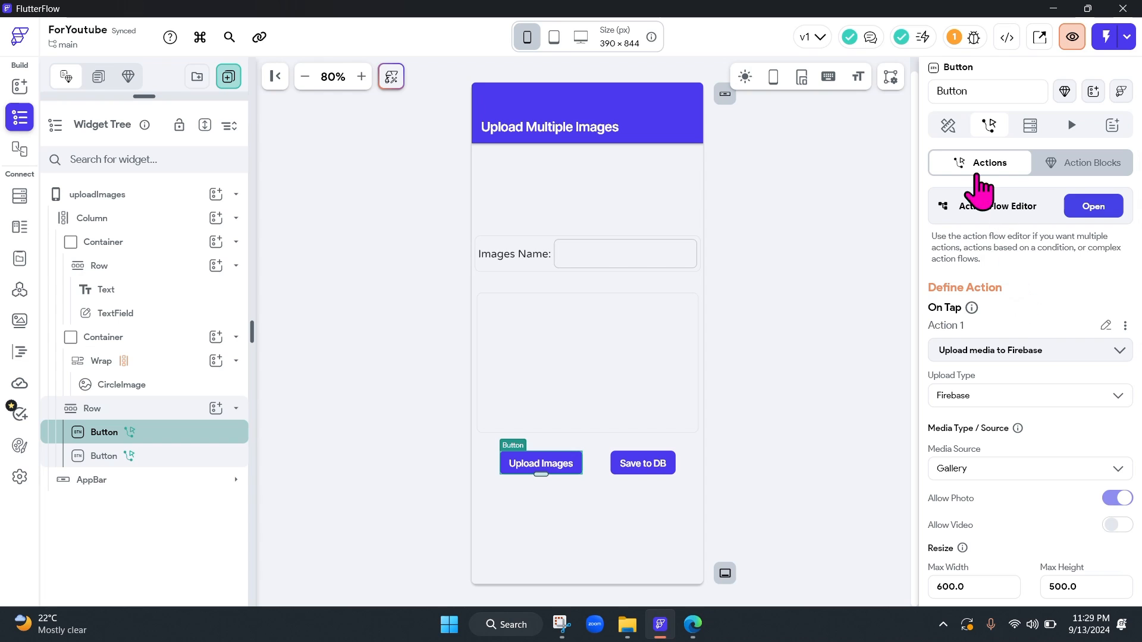
{"action": "left_click", "coordinate": [949, 125]}
{"action": "scroll", "coordinate": [1020, 301], "scroll_direction": "down", "scroll_amount": 3}
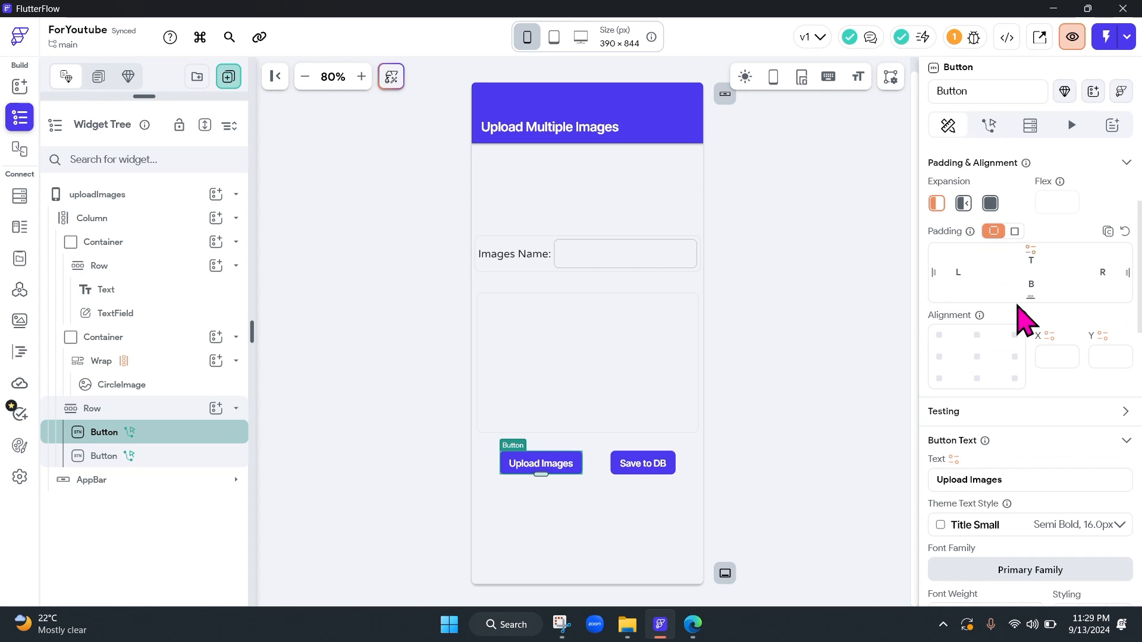
{"action": "scroll", "coordinate": [1035, 321], "scroll_direction": "down", "scroll_amount": 2}
{"action": "scroll", "coordinate": [1035, 321], "scroll_direction": "down", "scroll_amount": 1}
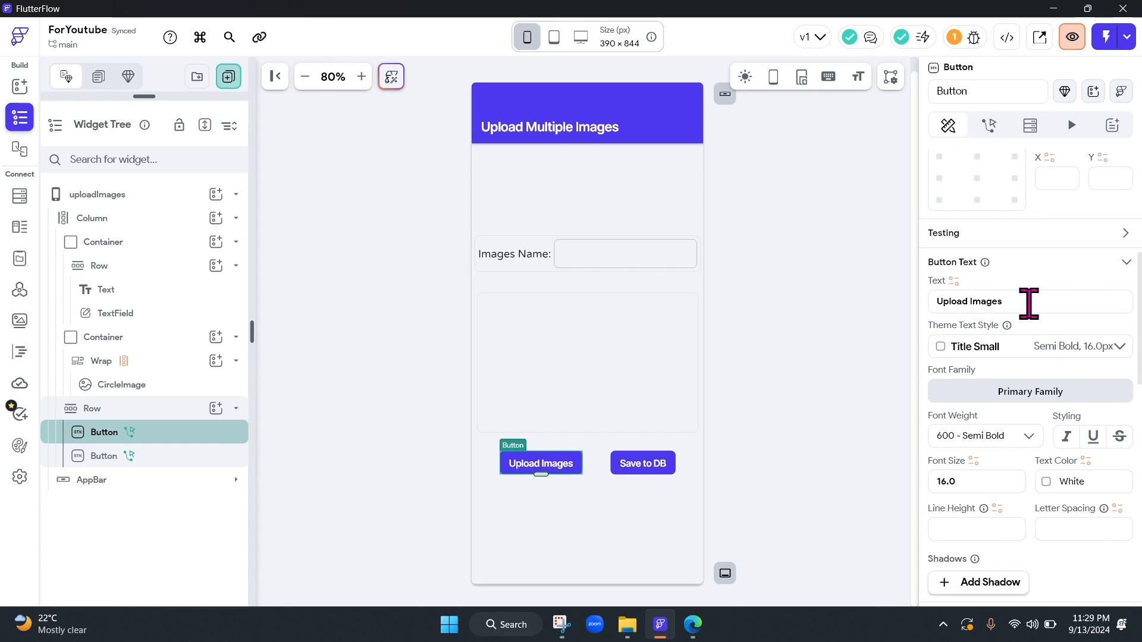
{"action": "scroll", "coordinate": [1035, 314], "scroll_direction": "down", "scroll_amount": 4}
{"action": "scroll", "coordinate": [1038, 322], "scroll_direction": "down", "scroll_amount": 3}
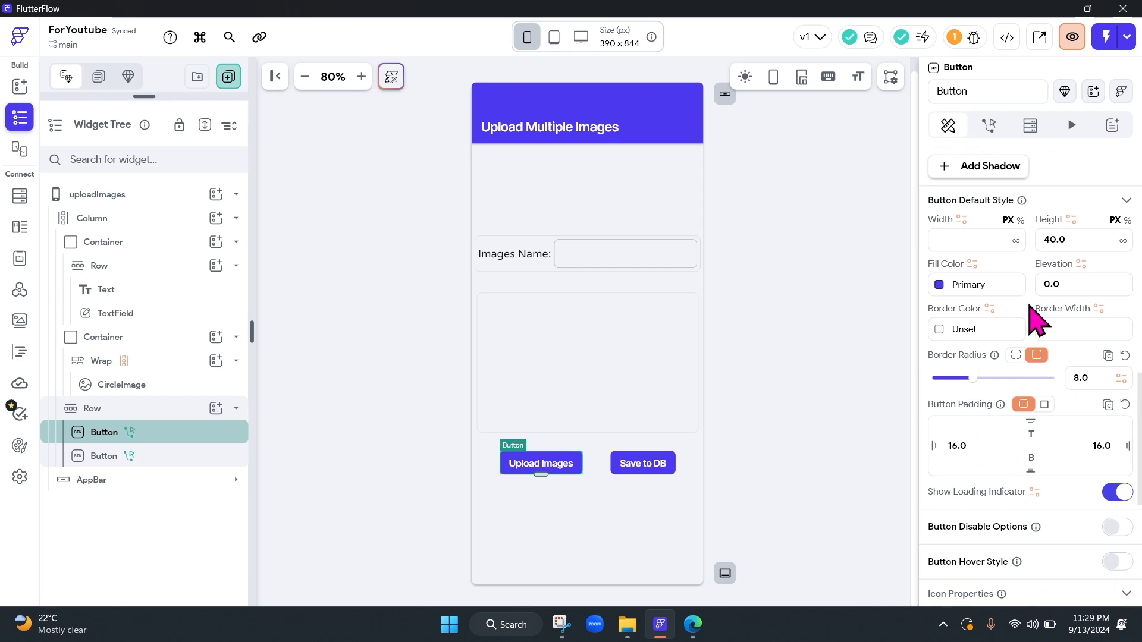
{"action": "scroll", "coordinate": [1038, 321], "scroll_direction": "down", "scroll_amount": 5}
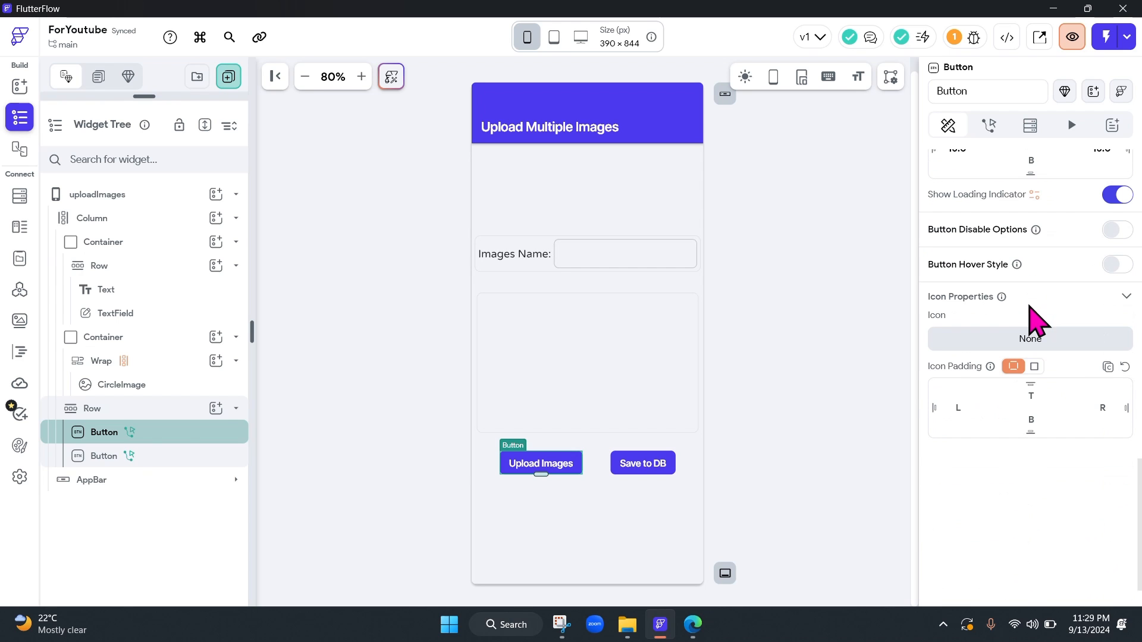
- Review the Save to DB button's alignment, text, style and icon properties, as well as the AppBar's layout, title and background properties
{"action": "left_click", "coordinate": [89, 457]}
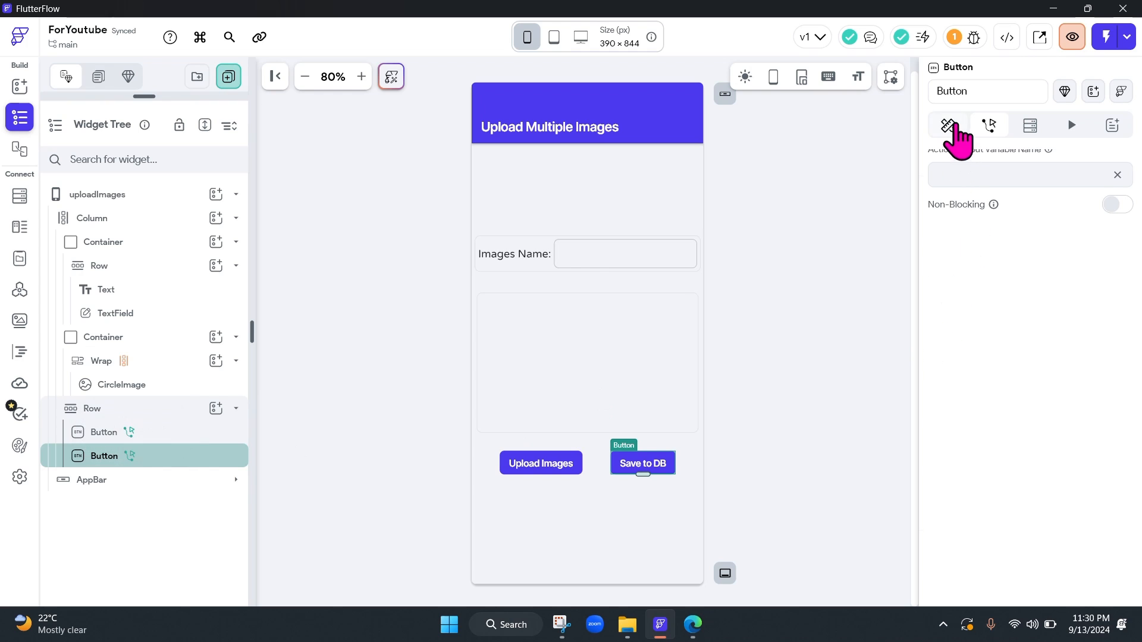
{"action": "left_click", "coordinate": [949, 127]}
{"action": "scroll", "coordinate": [1012, 298], "scroll_direction": "down", "scroll_amount": 3}
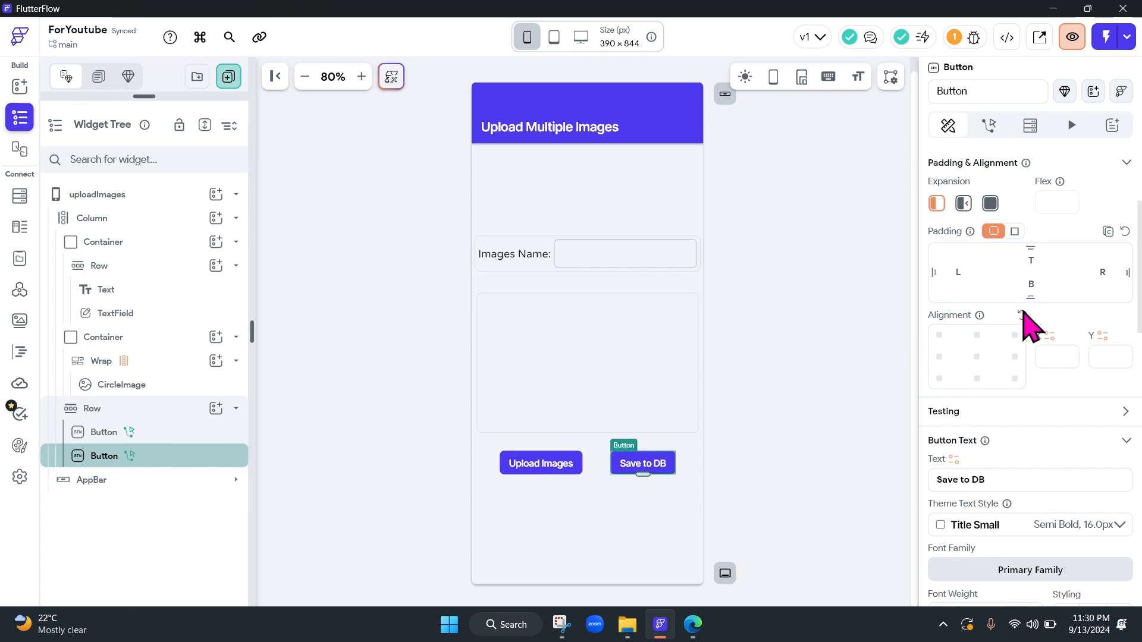
{"action": "scroll", "coordinate": [1031, 326], "scroll_direction": "down", "scroll_amount": 2}
{"action": "scroll", "coordinate": [1031, 325], "scroll_direction": "down", "scroll_amount": 3}
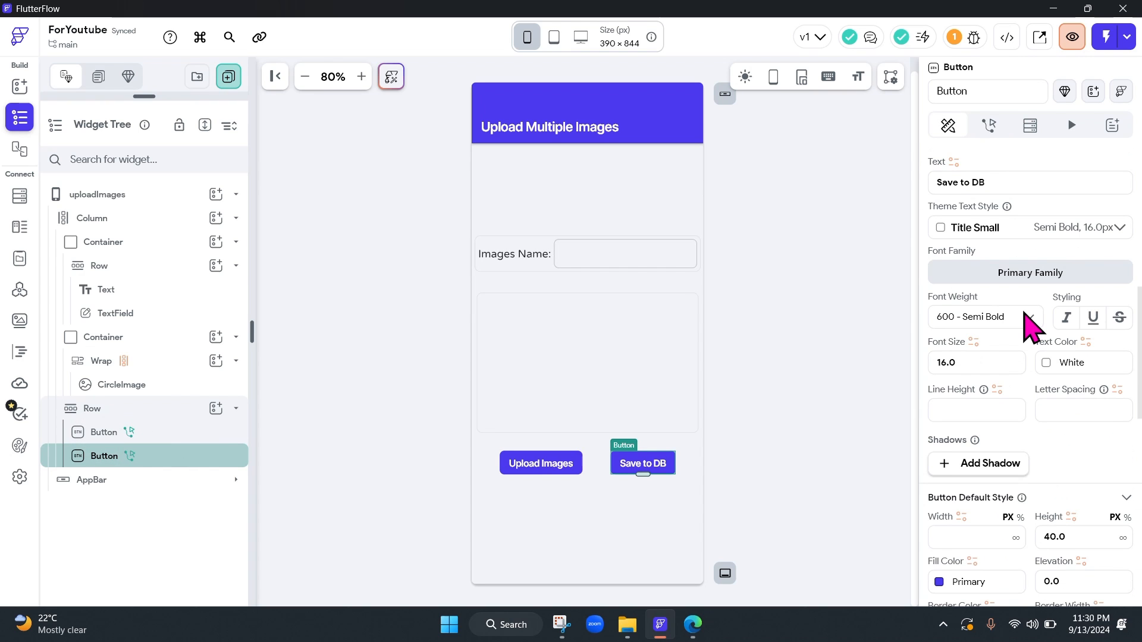
{"action": "scroll", "coordinate": [1031, 326], "scroll_direction": "down", "scroll_amount": 3}
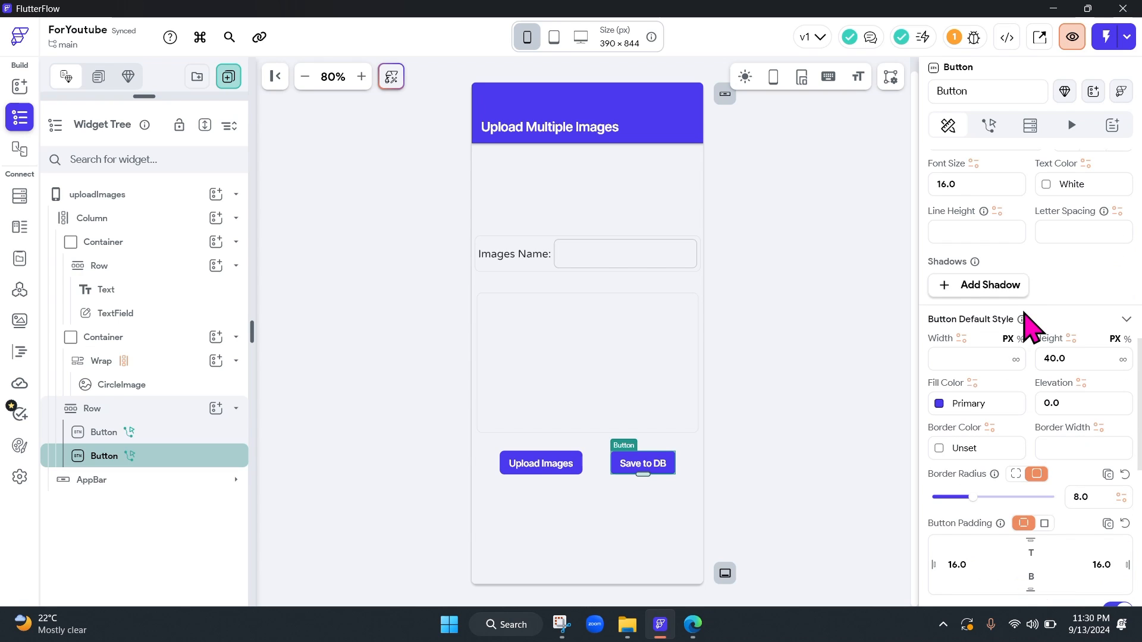
{"action": "scroll", "coordinate": [1031, 326], "scroll_direction": "down", "scroll_amount": 4}
{"action": "scroll", "coordinate": [1028, 318], "scroll_direction": "down", "scroll_amount": 2}
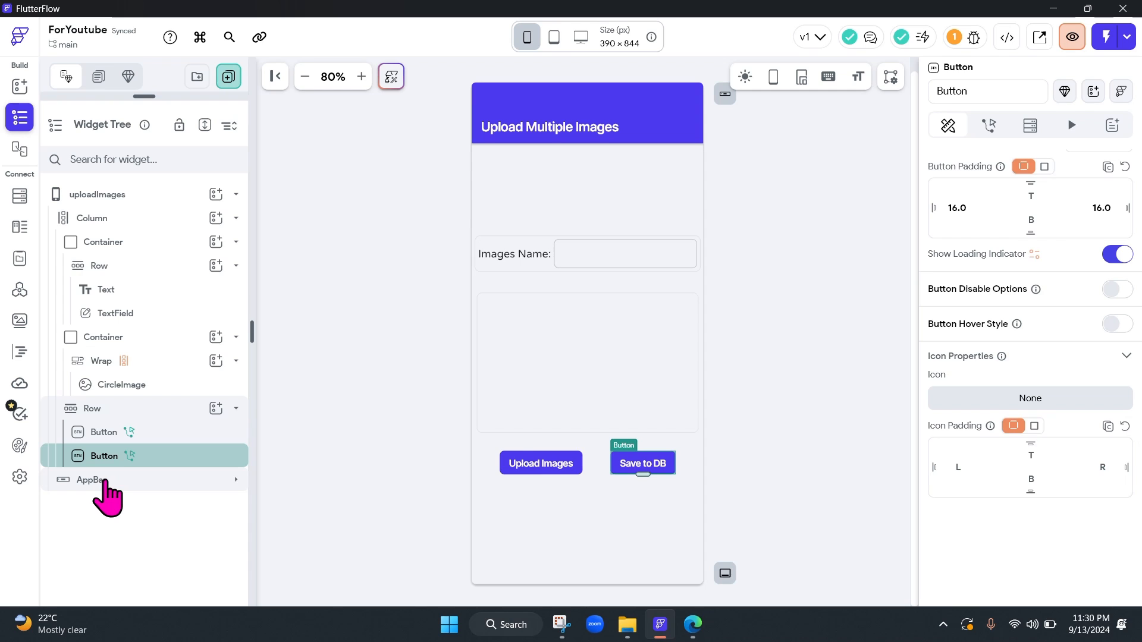
{"action": "left_click", "coordinate": [106, 480]}
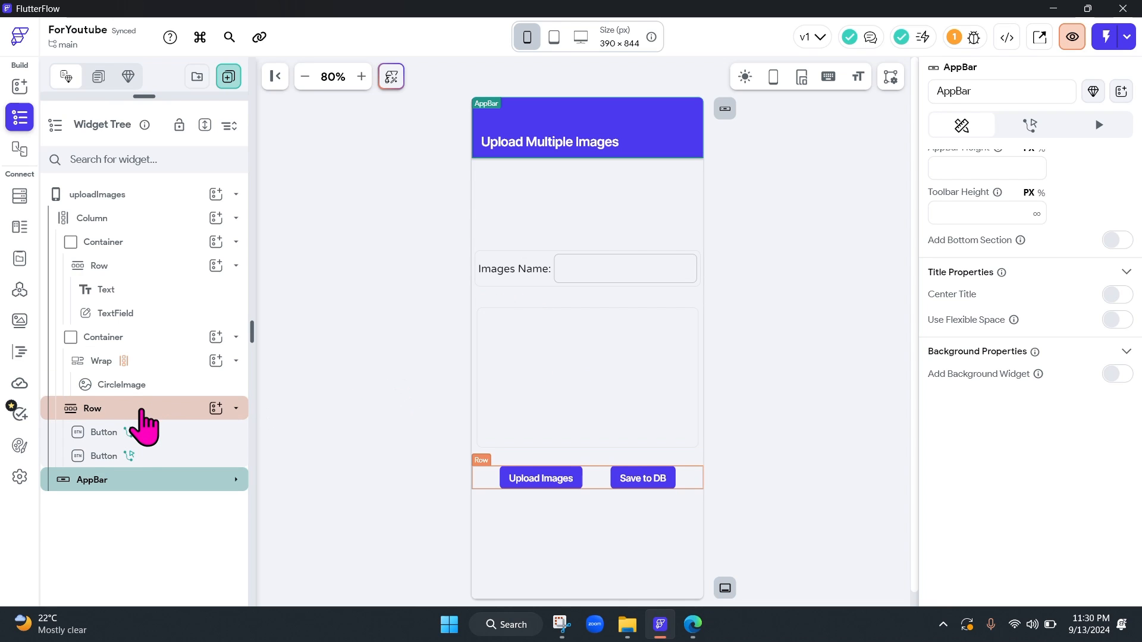
{"action": "scroll", "coordinate": [989, 344], "scroll_direction": "up", "scroll_amount": 5}
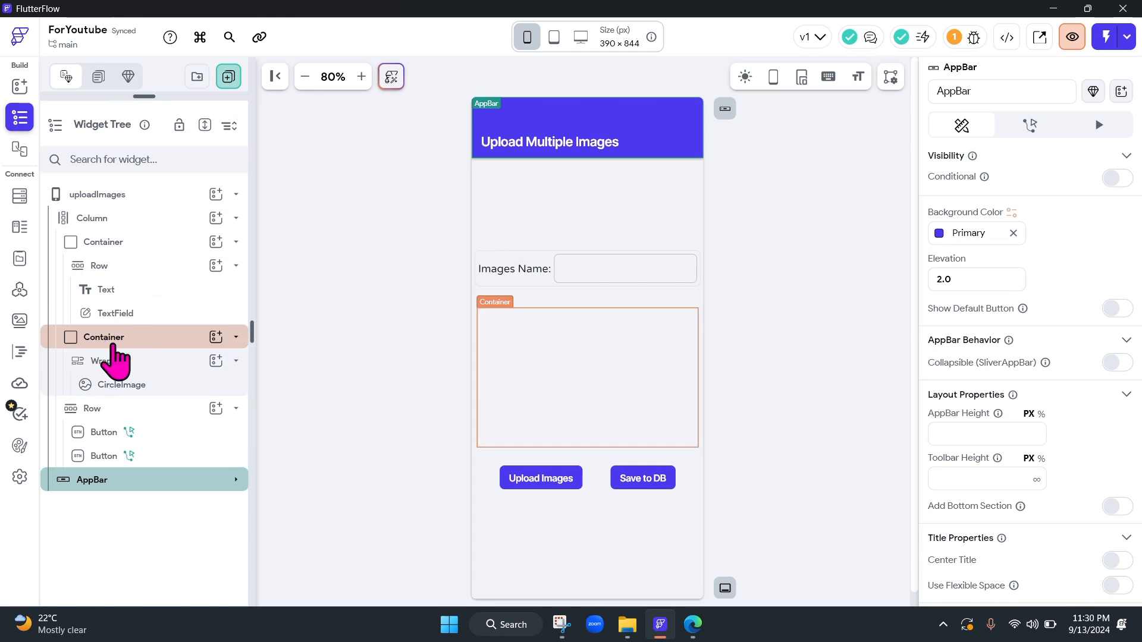
- Check the Images Name TextField for actions and look over its visibility, padding, width and initial value properties again
{"action": "left_click", "coordinate": [576, 273]}
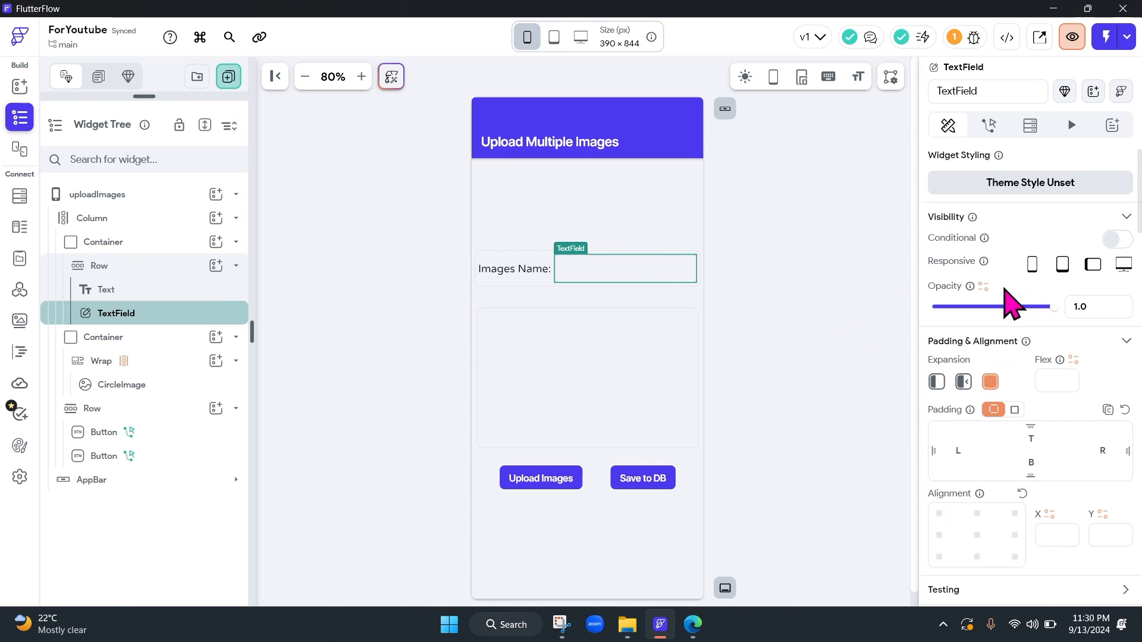
{"action": "left_click", "coordinate": [989, 125]}
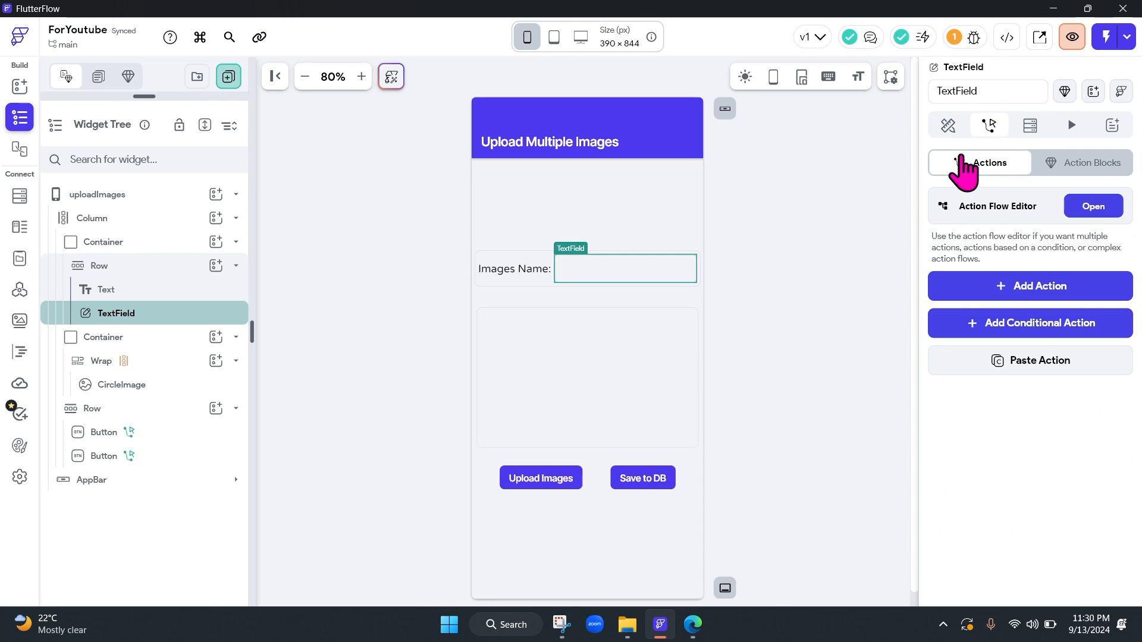
{"action": "left_click", "coordinate": [947, 127]}
{"action": "scroll", "coordinate": [1011, 386], "scroll_direction": "down", "scroll_amount": 3}
{"action": "scroll", "coordinate": [1017, 398], "scroll_direction": "down", "scroll_amount": 6}
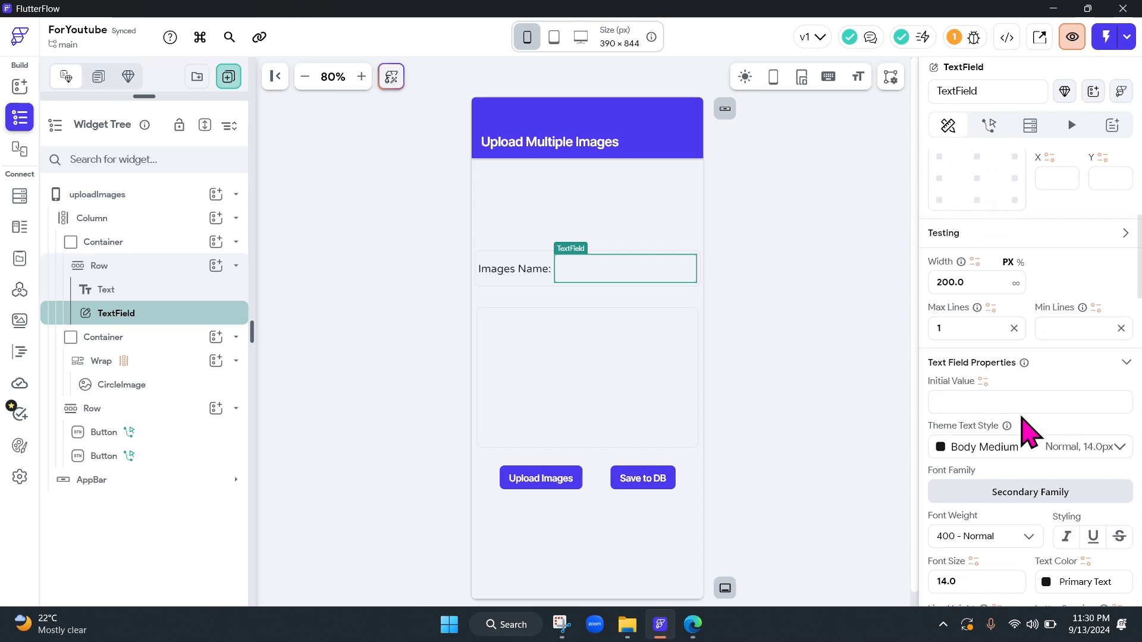
{"action": "scroll", "coordinate": [1033, 479], "scroll_direction": "up", "scroll_amount": 6}
{"action": "scroll", "coordinate": [1035, 506], "scroll_direction": "up", "scroll_amount": 3}
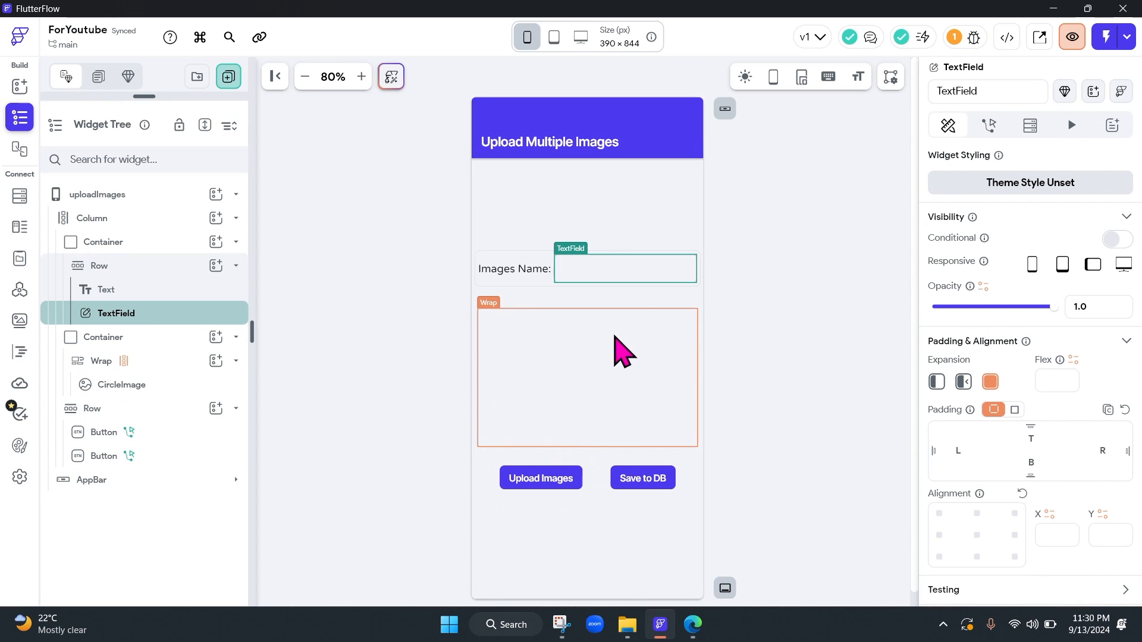
- Revisit the CircleImage and its parent Wrap, checking the Wrap's properties, actions and the variable that generates its children
{"action": "left_click", "coordinate": [535, 333]}
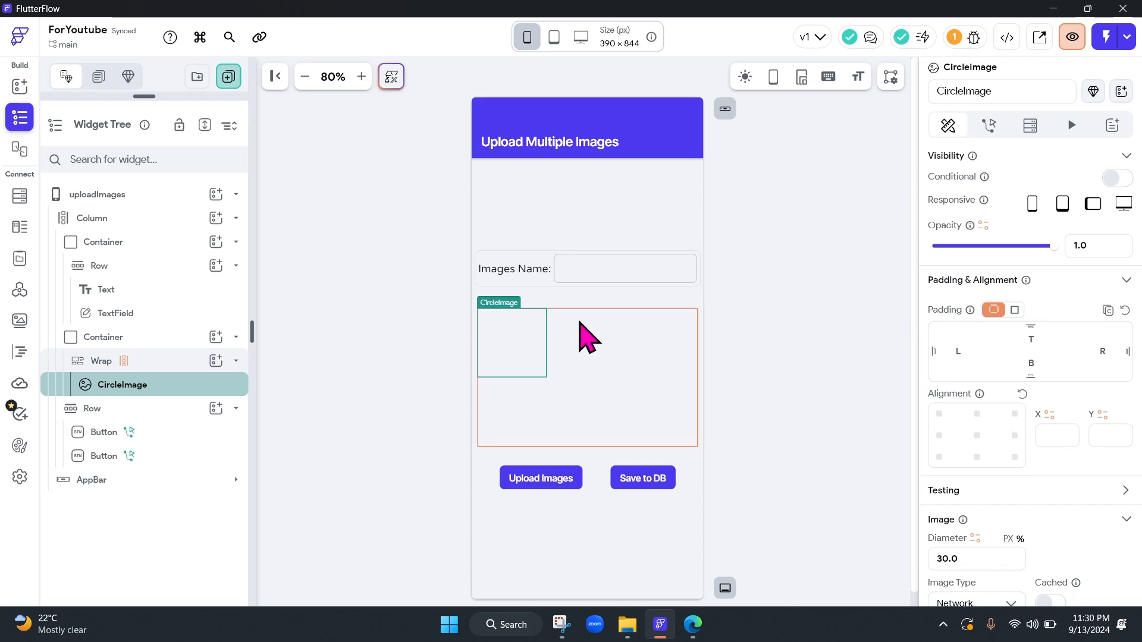
{"action": "left_click", "coordinate": [124, 360]}
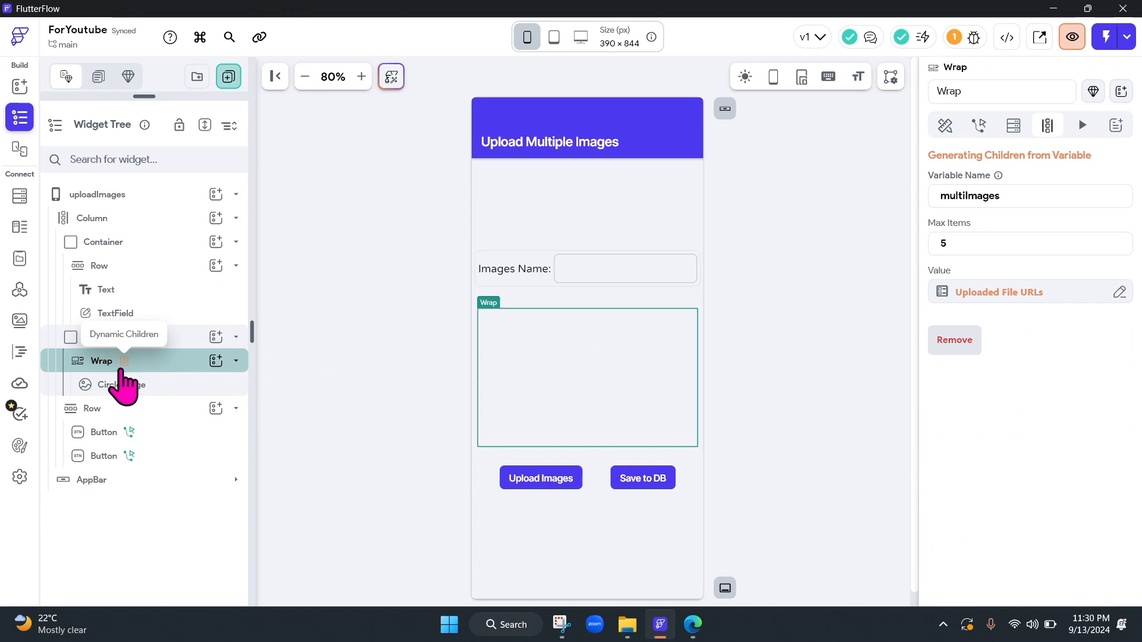
{"action": "left_click", "coordinate": [945, 126]}
{"action": "scroll", "coordinate": [1002, 263], "scroll_direction": "down", "scroll_amount": 5}
{"action": "scroll", "coordinate": [1007, 273], "scroll_direction": "up", "scroll_amount": 5}
{"action": "left_click", "coordinate": [979, 126]}
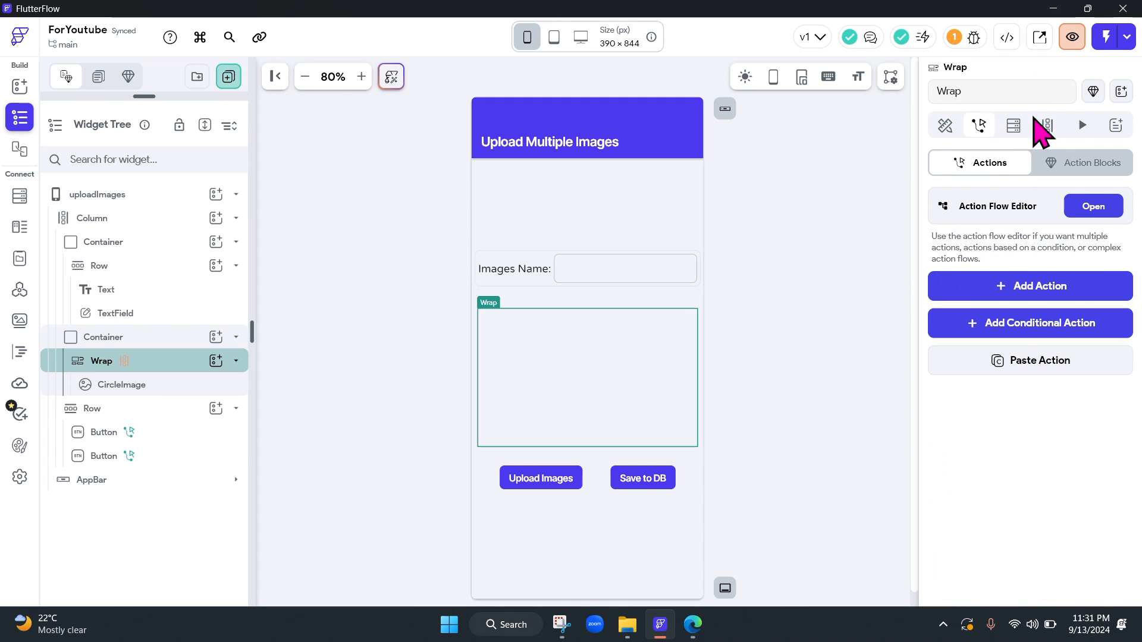
{"action": "left_click", "coordinate": [1047, 126]}
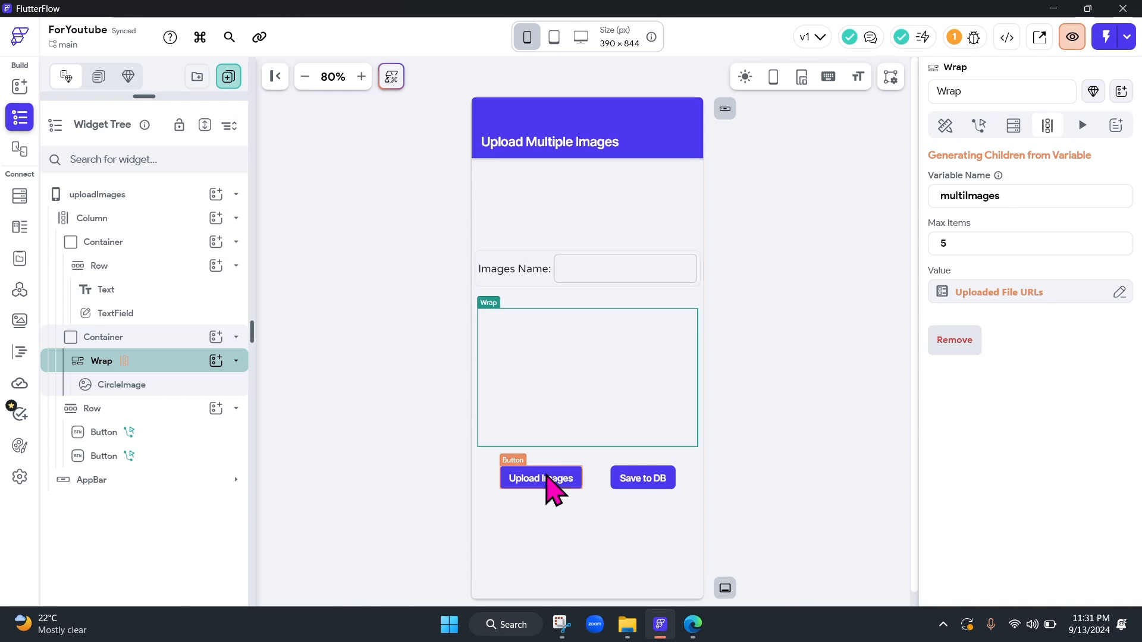
- Set the maximum number of items to 5 for the Wrap's children generated from the multiImages variable
{"action": "left_click", "coordinate": [548, 482]}
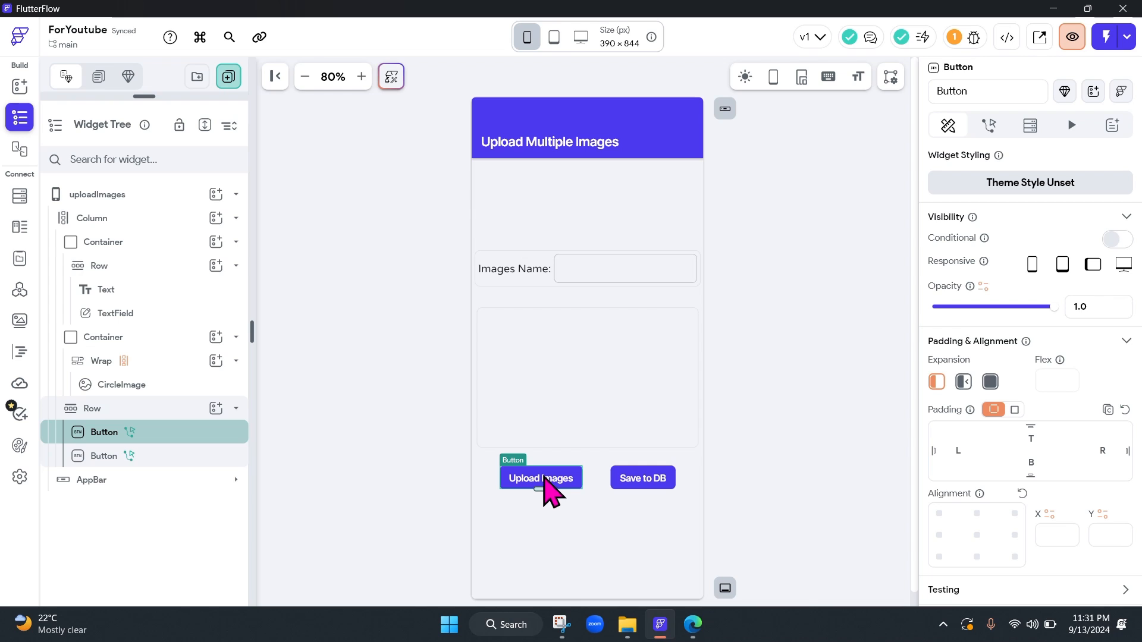
{"action": "left_click", "coordinate": [113, 361]}
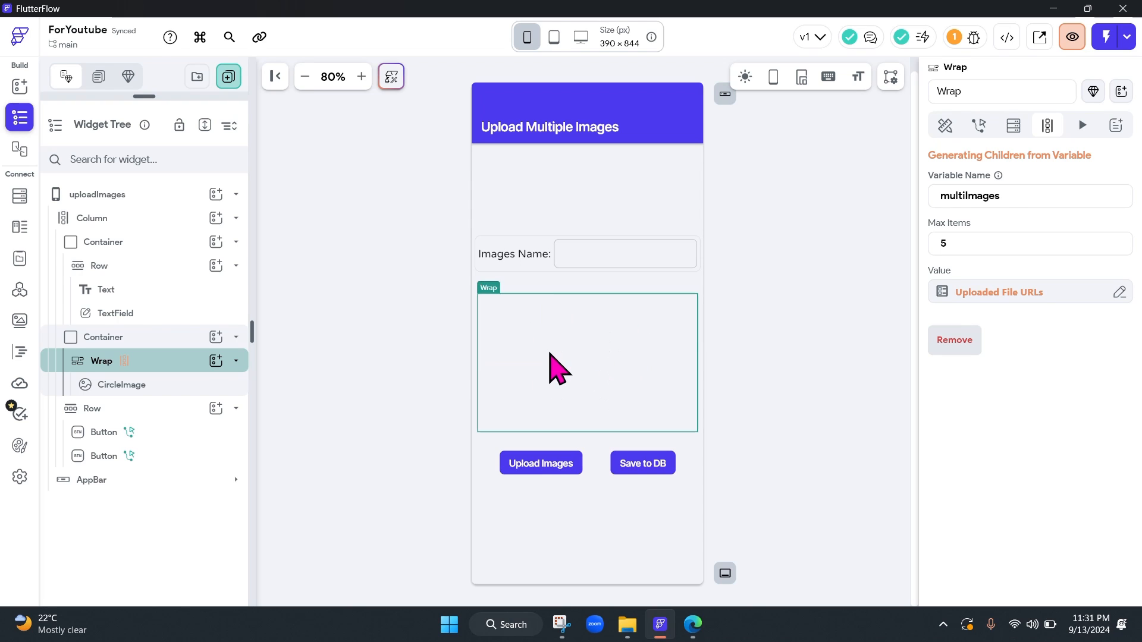
{"action": "left_click", "coordinate": [110, 363]}
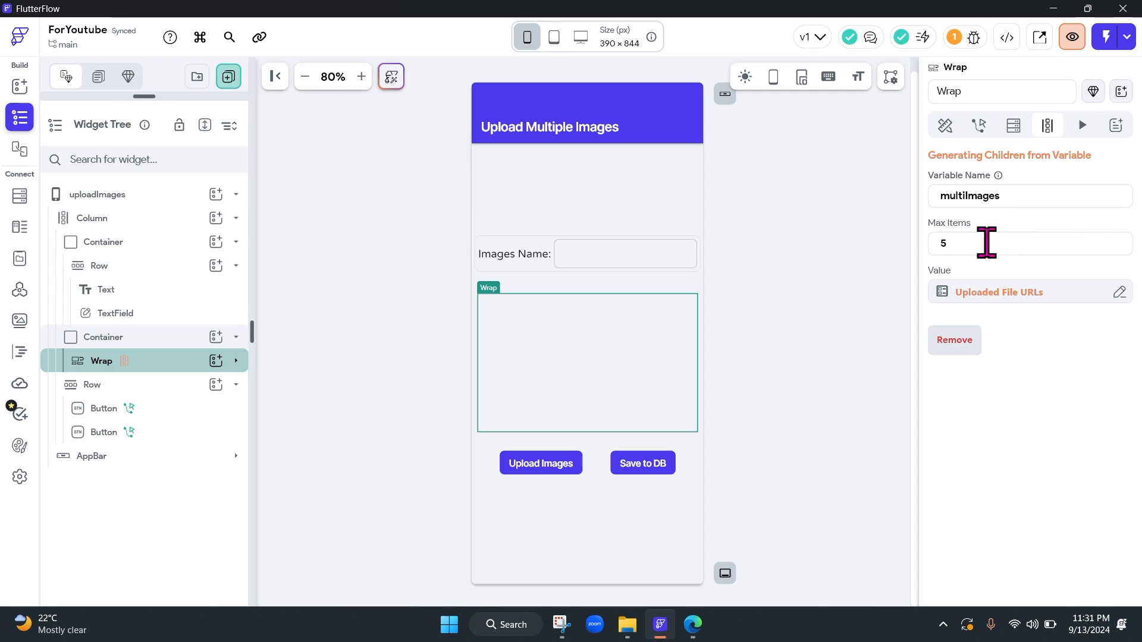
{"action": "left_click", "coordinate": [946, 254]}
{"action": "type", "text": "5"}
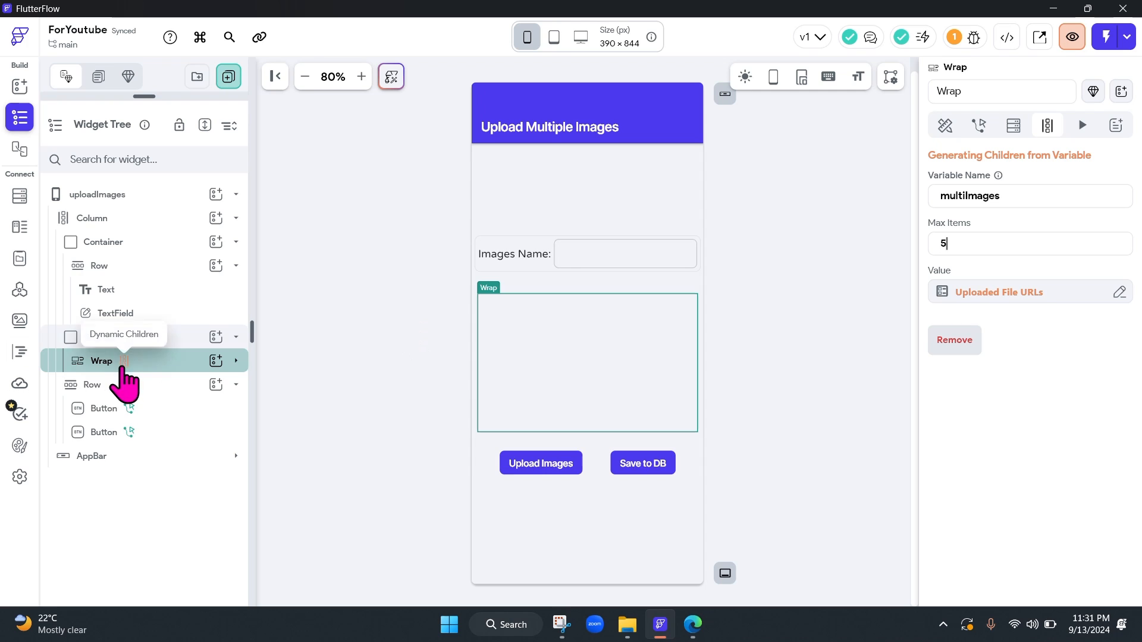
- Reselect Upload/Save Media as the Upload Images button's On Tap action, with Firebase as the upload type
{"action": "left_click", "coordinate": [132, 386]}
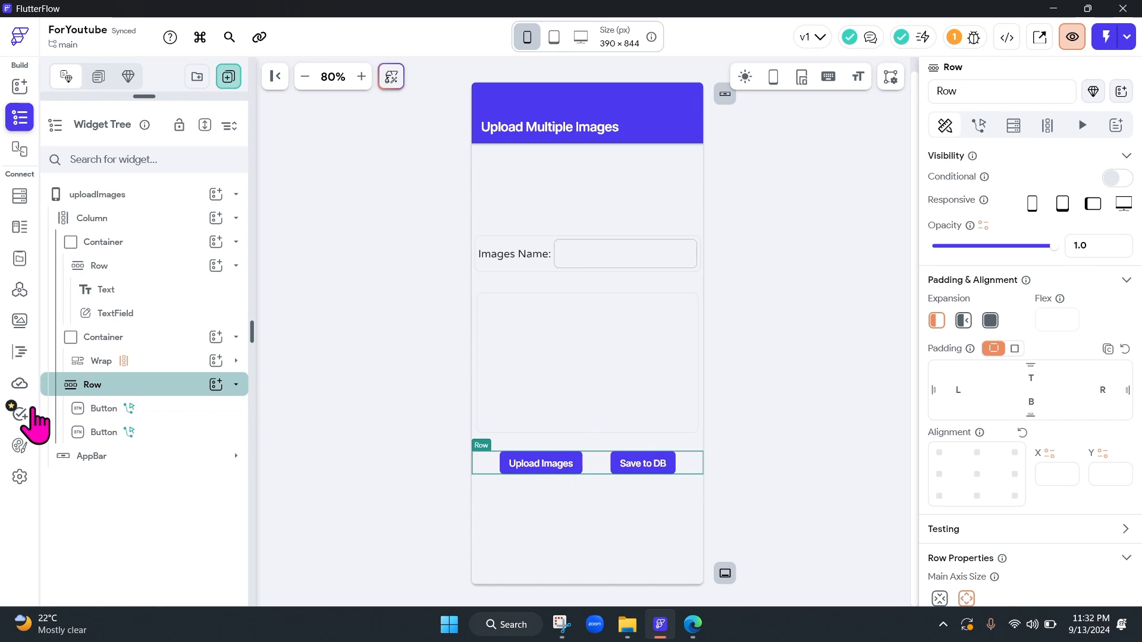
{"action": "left_click", "coordinate": [112, 411]}
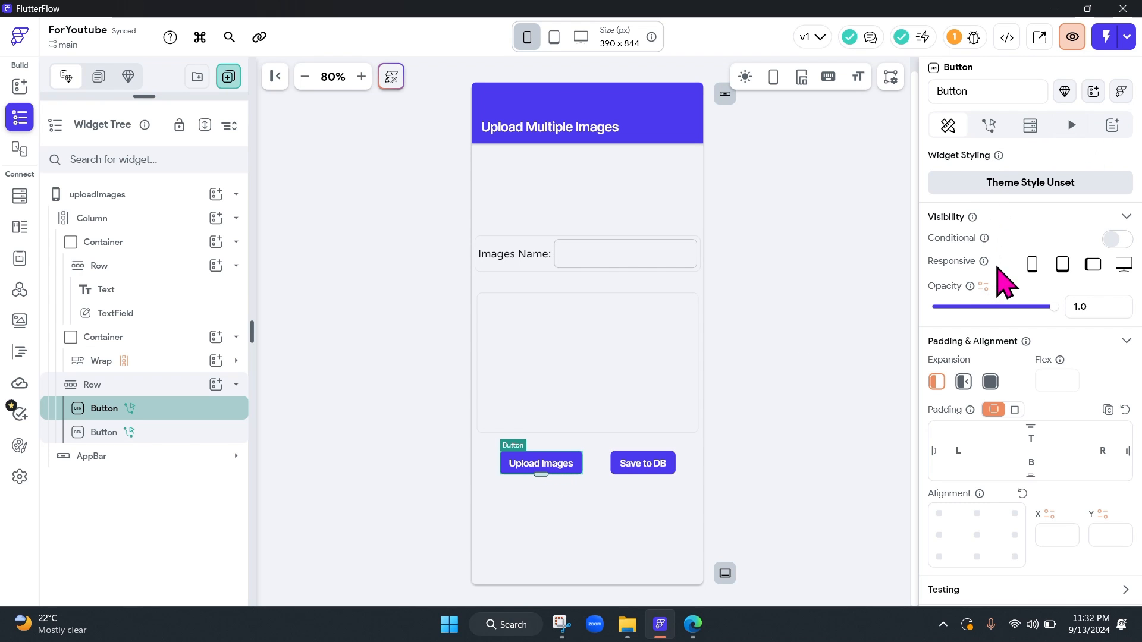
{"action": "left_click", "coordinate": [997, 135]}
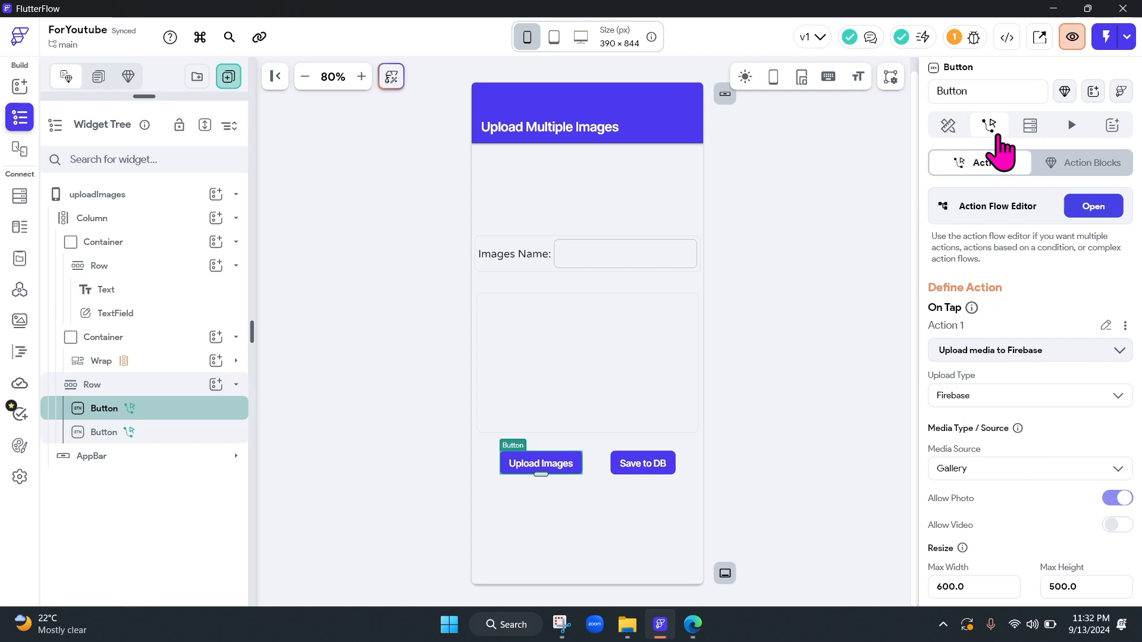
{"action": "left_click", "coordinate": [1092, 206]}
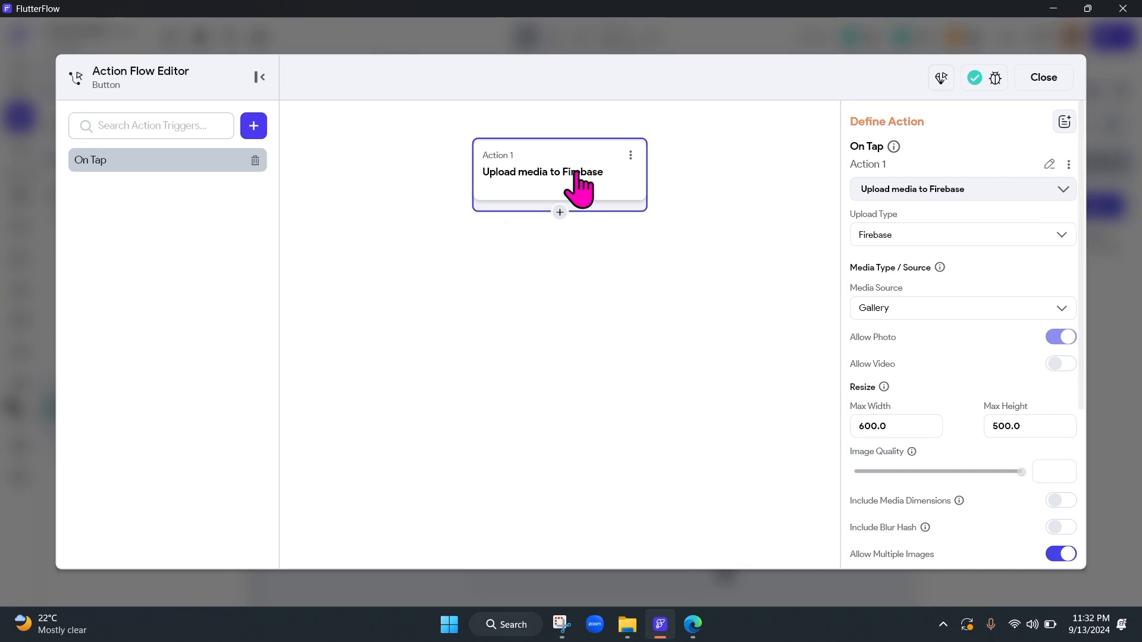
{"action": "left_click", "coordinate": [986, 197]}
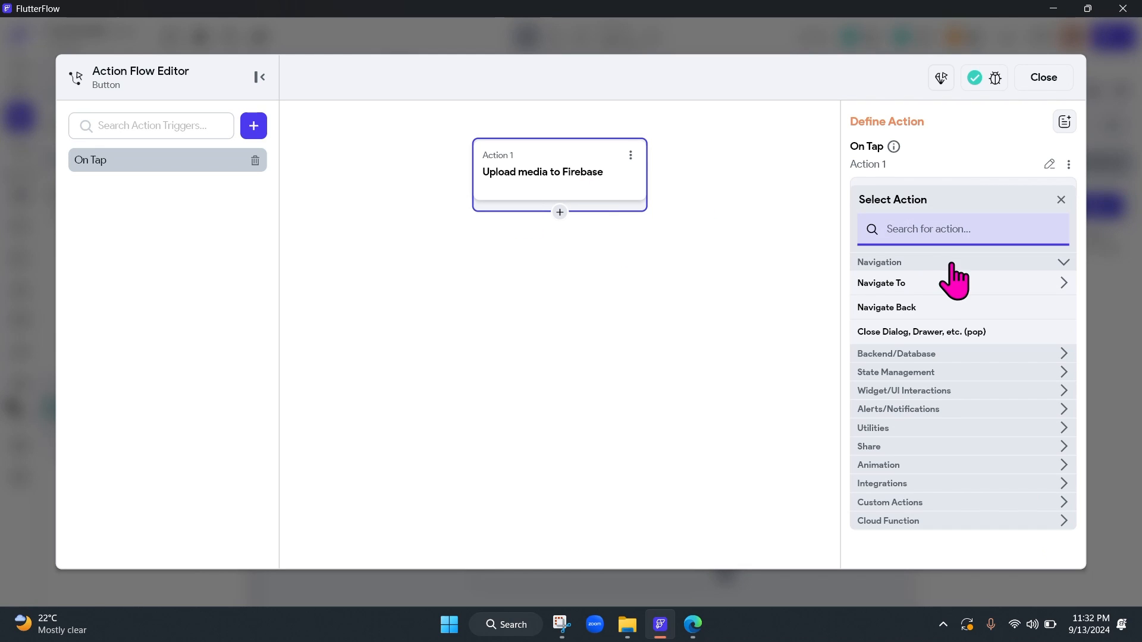
{"action": "type", "text": "upload"}
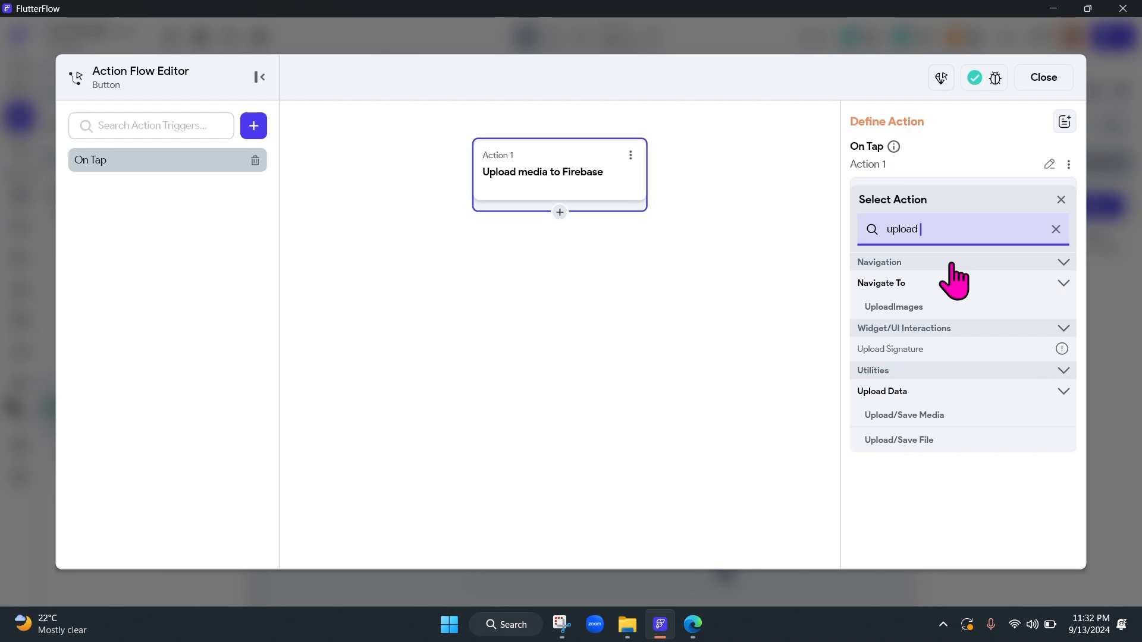
{"action": "left_click", "coordinate": [920, 416]}
{"action": "left_click", "coordinate": [934, 234]}
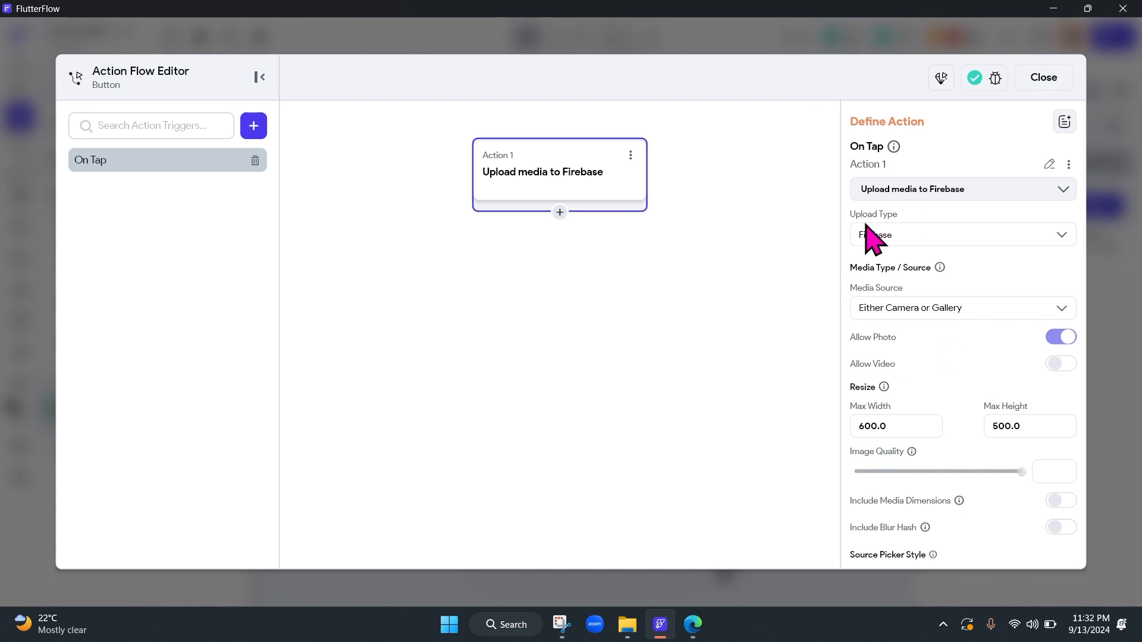
{"action": "left_click", "coordinate": [1051, 78]}
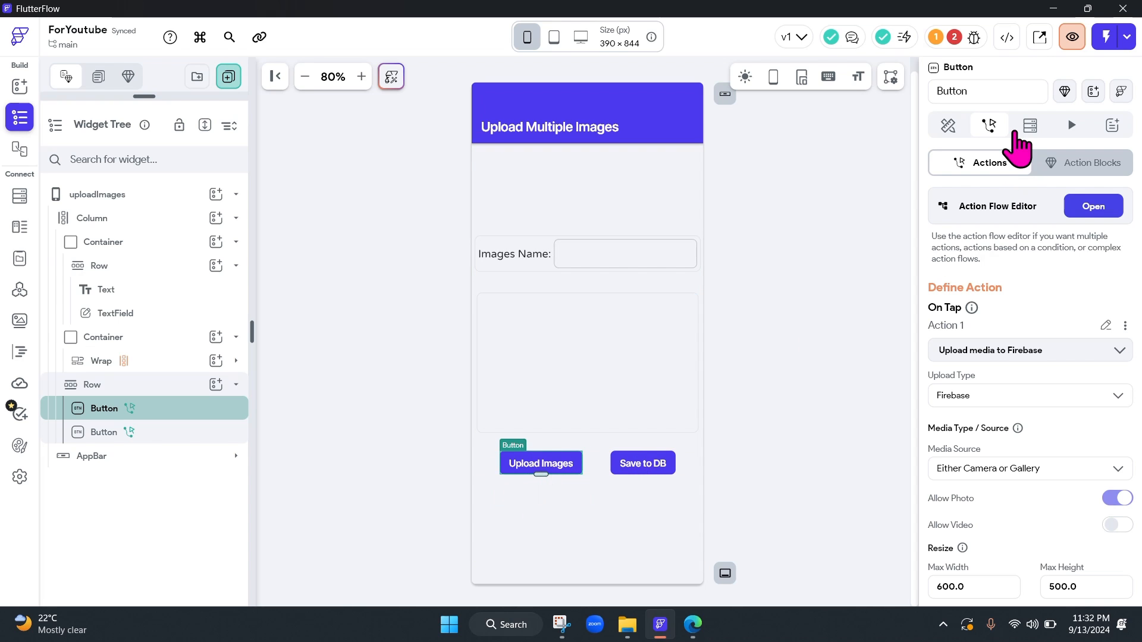
- Check the project issues and review the Upload media to Firebase action's settings in the action flow
{"action": "left_click", "coordinate": [973, 37]}
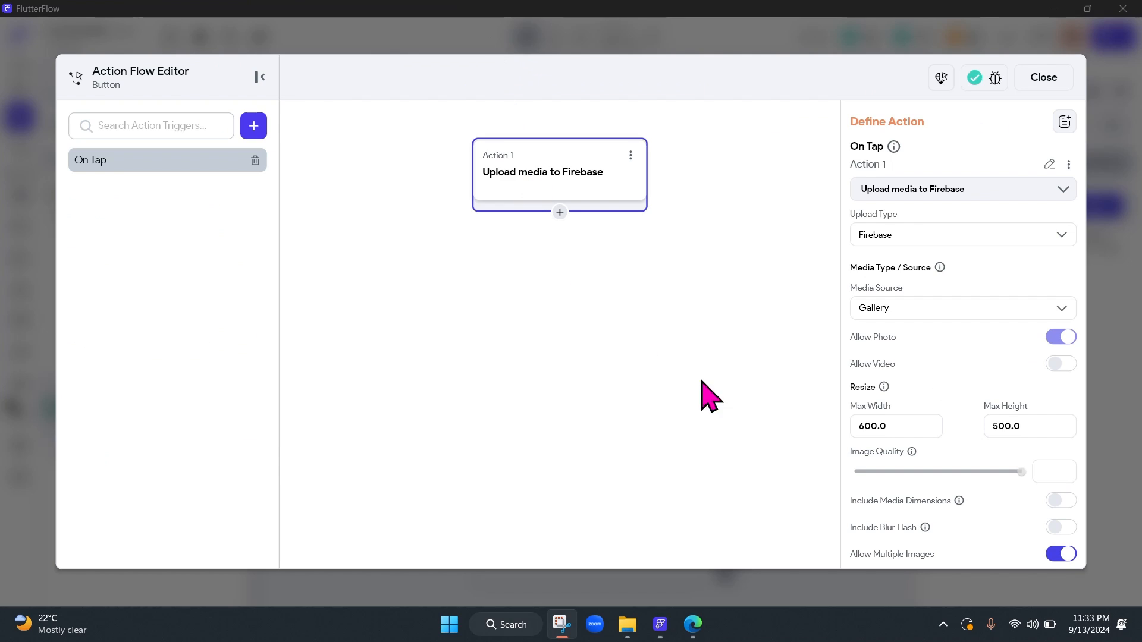
{"action": "left_click", "coordinate": [718, 381]}
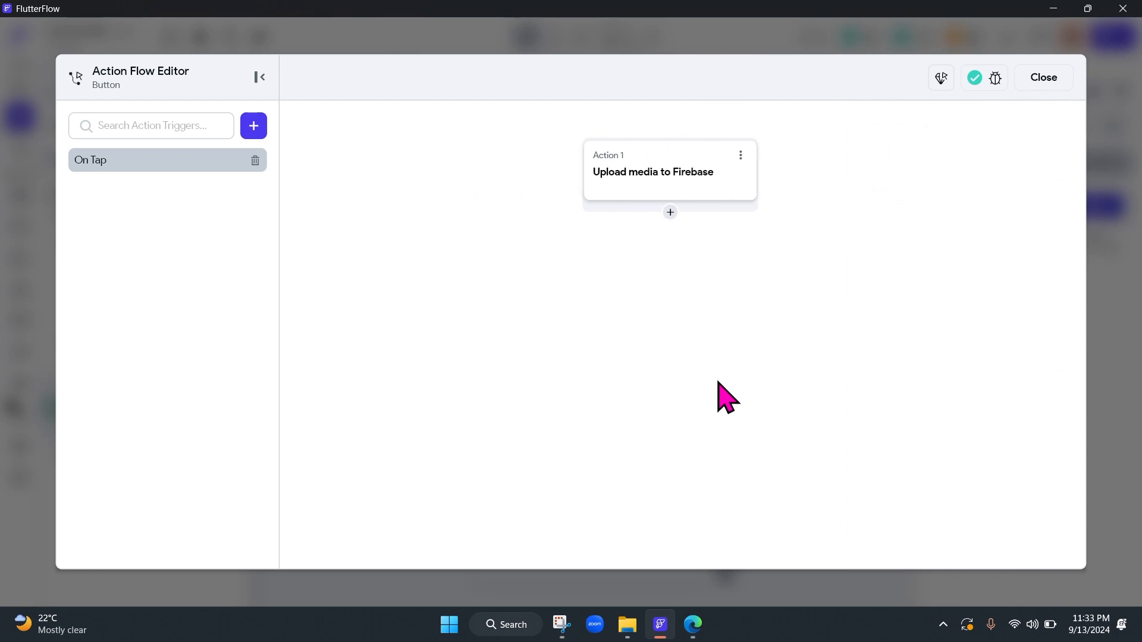
{"action": "left_click", "coordinate": [685, 195]}
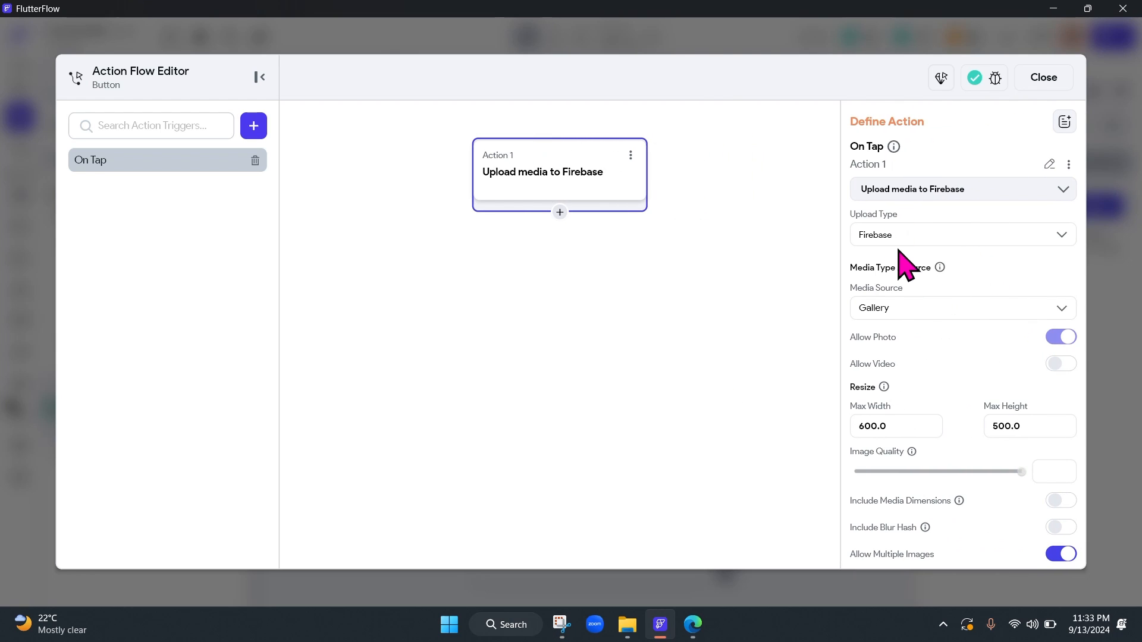
{"action": "left_click", "coordinate": [1042, 83]}
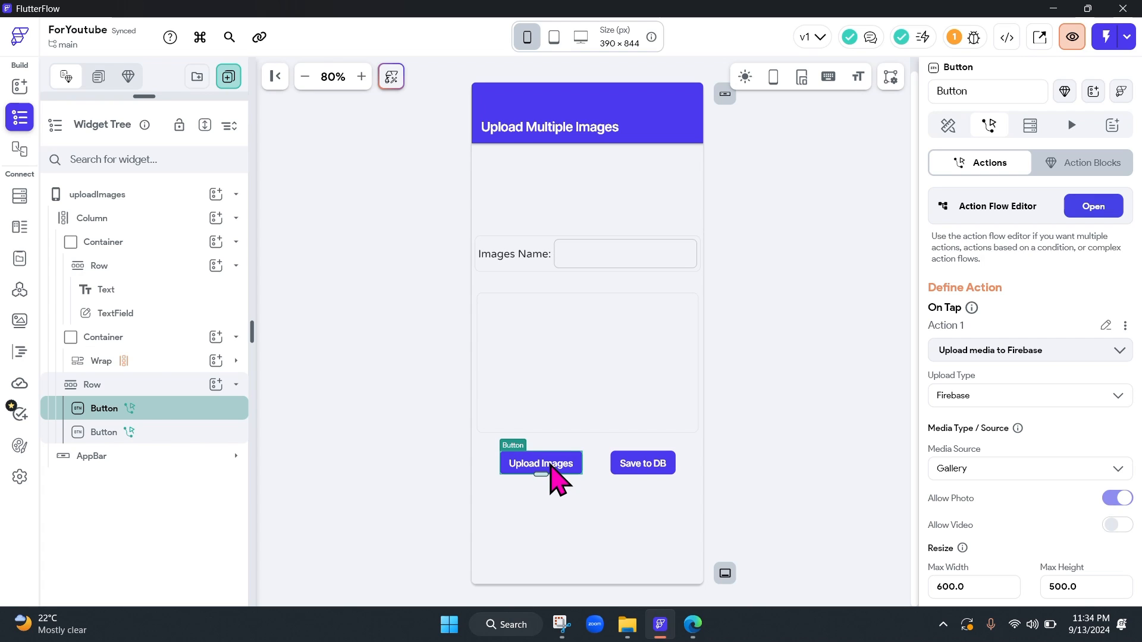
- Switch to File Explorer, look over the images in the Downloads folder and close the window
{"action": "left_click", "coordinate": [627, 624]}
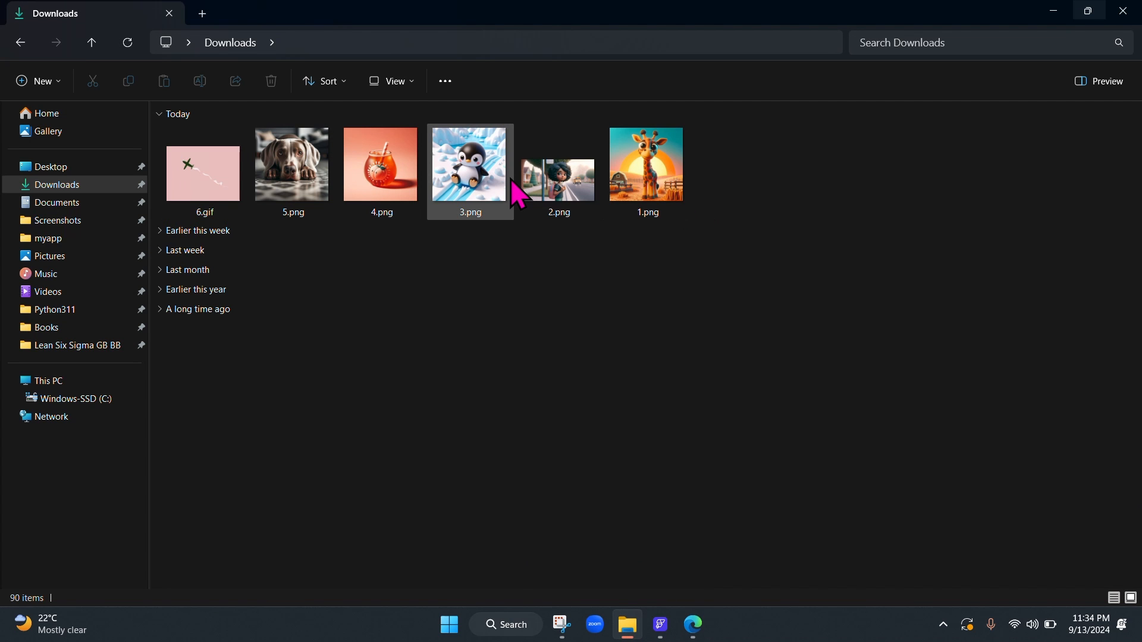
{"action": "mouse_move", "coordinate": [511, 180]}
{"action": "left_click", "coordinate": [1124, 11]}
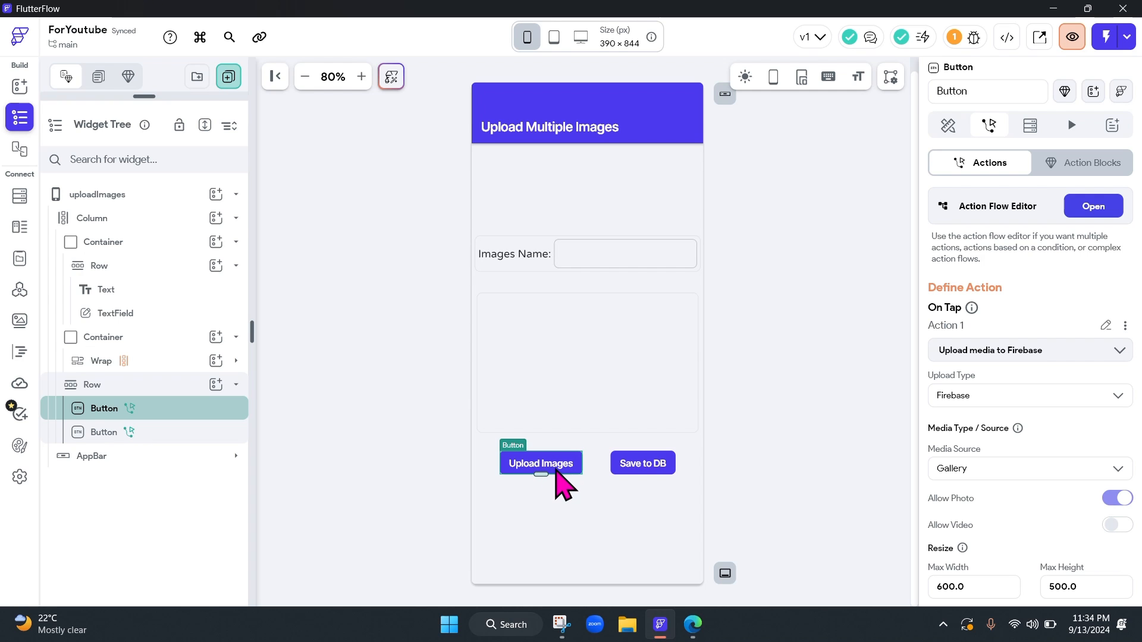
- Open the Upload Images button's action flow and try to clear the upload action's name
{"action": "left_click", "coordinate": [1097, 208]}
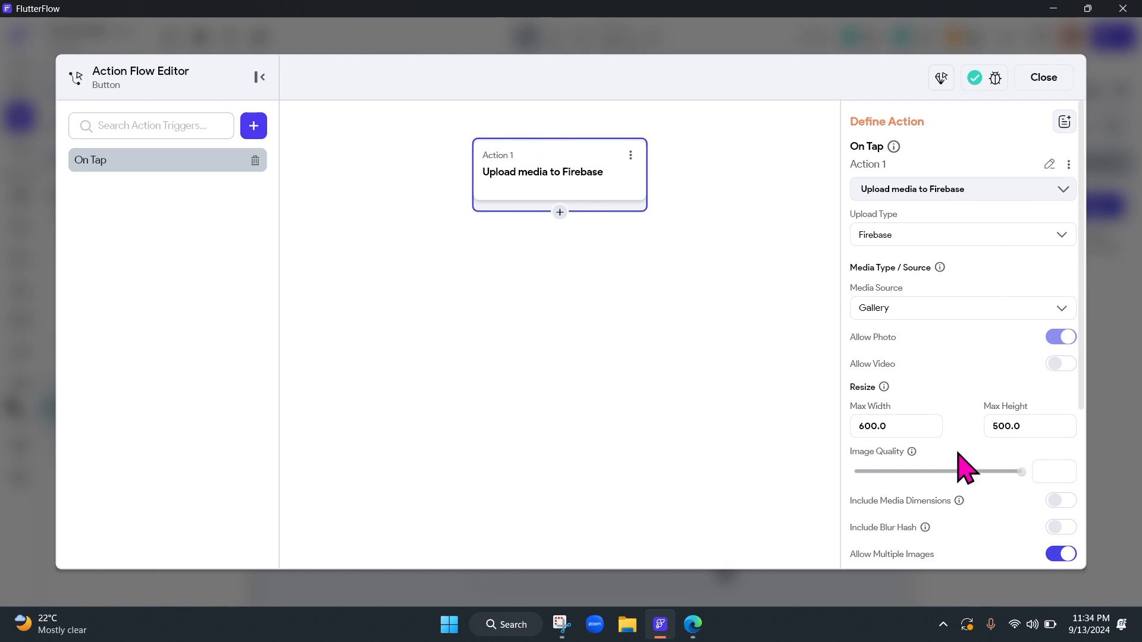
{"action": "scroll", "coordinate": [962, 461], "scroll_direction": "down", "scroll_amount": 2}
{"action": "scroll", "coordinate": [959, 484], "scroll_direction": "up", "scroll_amount": 2}
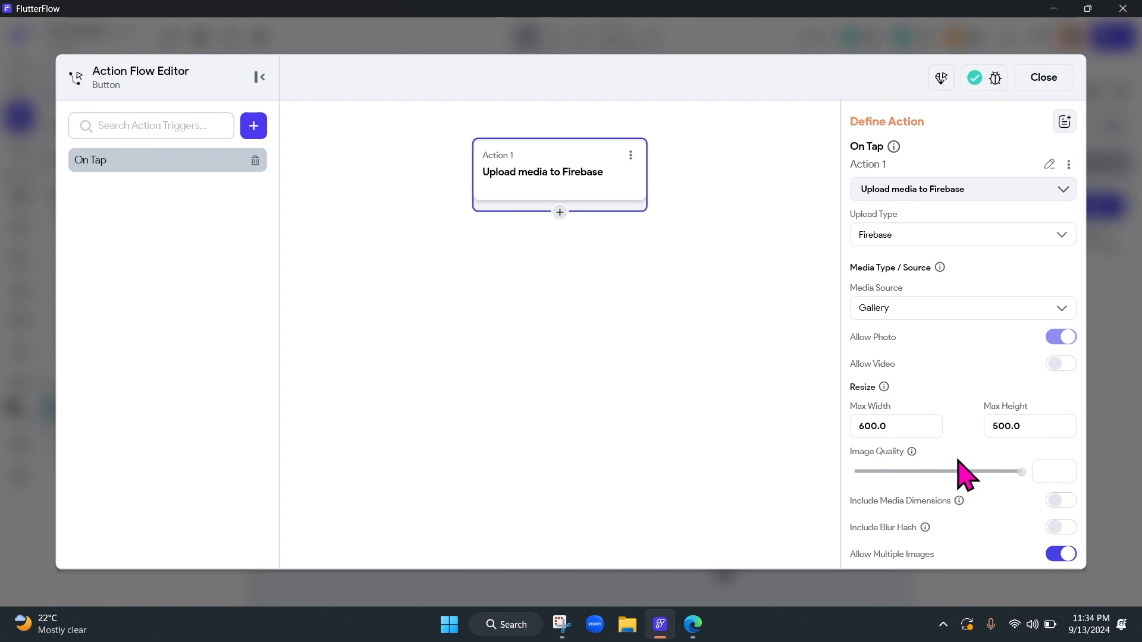
{"action": "scroll", "coordinate": [952, 476], "scroll_direction": "down", "scroll_amount": 3}
{"action": "double_click", "coordinate": [944, 454]}
{"action": "key", "text": "BackSpace"}
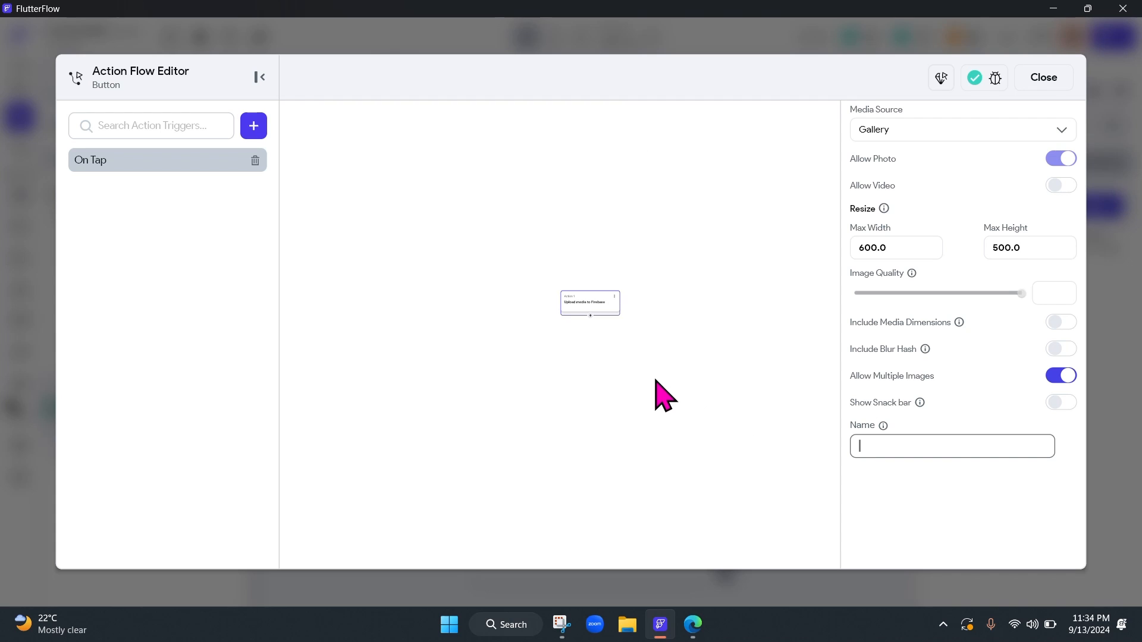
{"action": "scroll", "coordinate": [1050, 348], "scroll_direction": "up", "scroll_amount": 3}
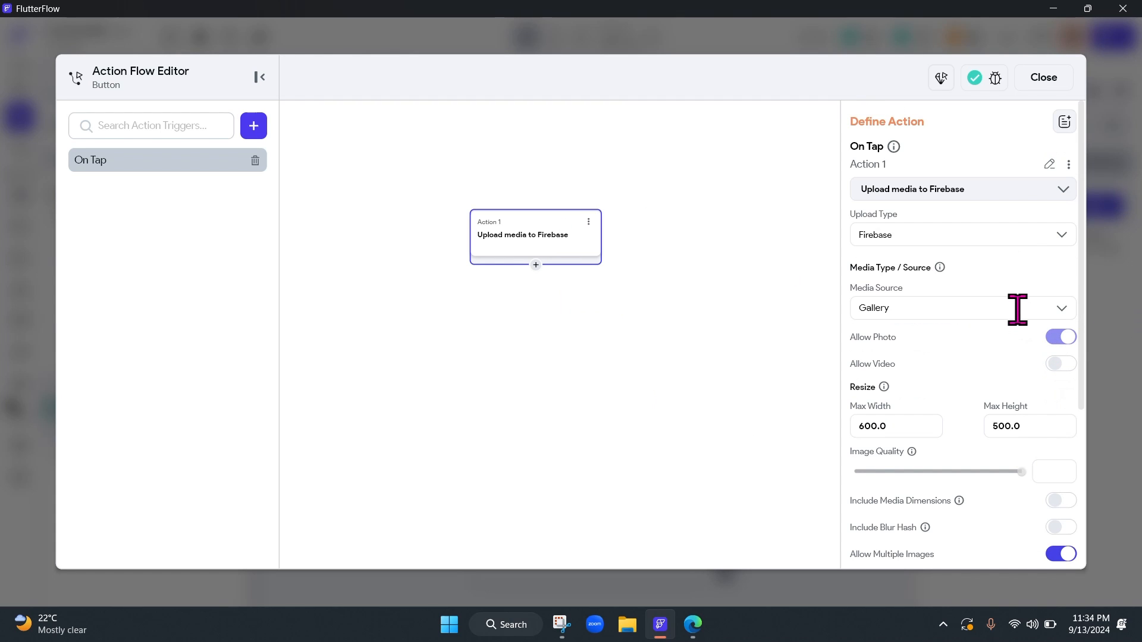
- Review the upload action's upload type and media source options, keeping Gallery, and check the maximum width for resizing
{"action": "left_click", "coordinate": [905, 240]}
{"action": "left_click", "coordinate": [936, 381]}
{"action": "scroll", "coordinate": [919, 292], "scroll_direction": "down", "scroll_amount": 1}
{"action": "left_click", "coordinate": [905, 249]}
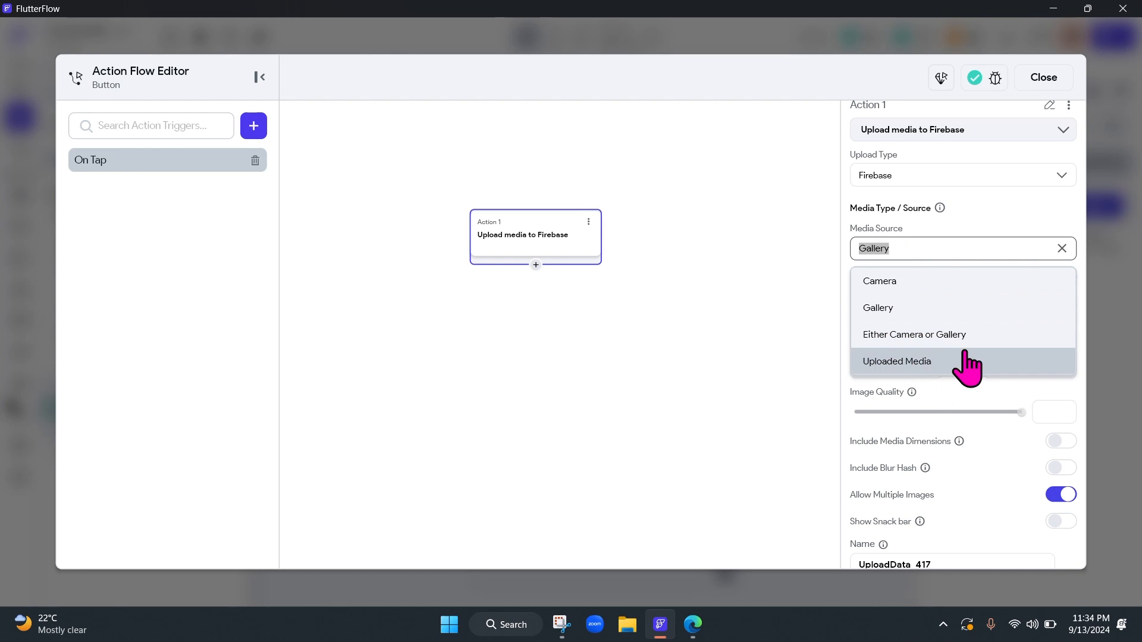
{"action": "left_click", "coordinate": [899, 310]}
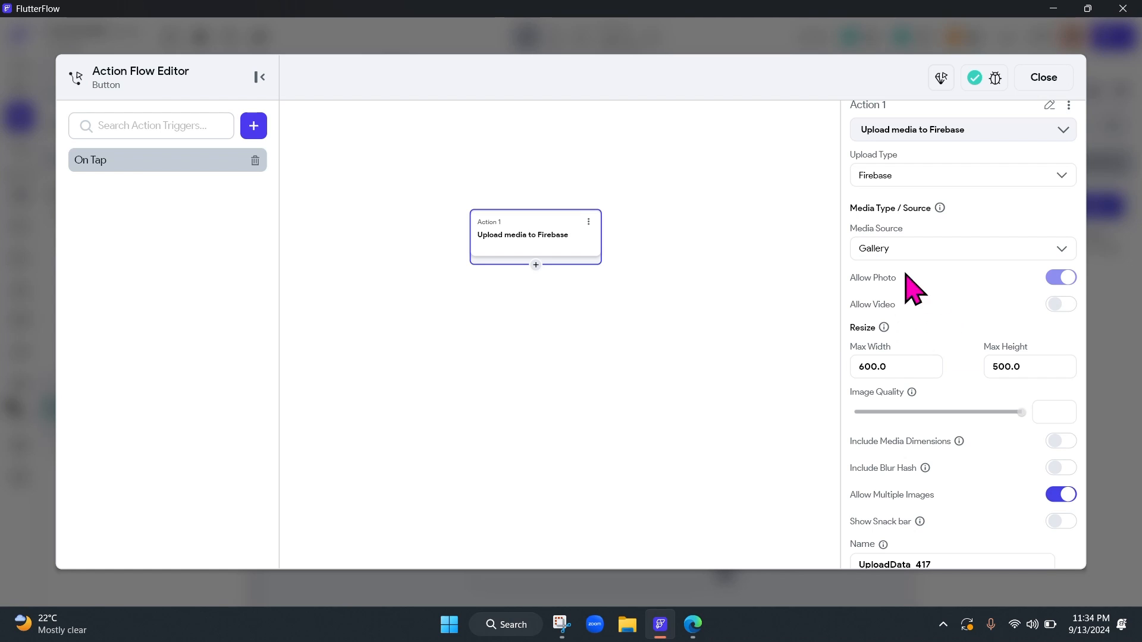
{"action": "scroll", "coordinate": [964, 318], "scroll_direction": "down", "scroll_amount": 1}
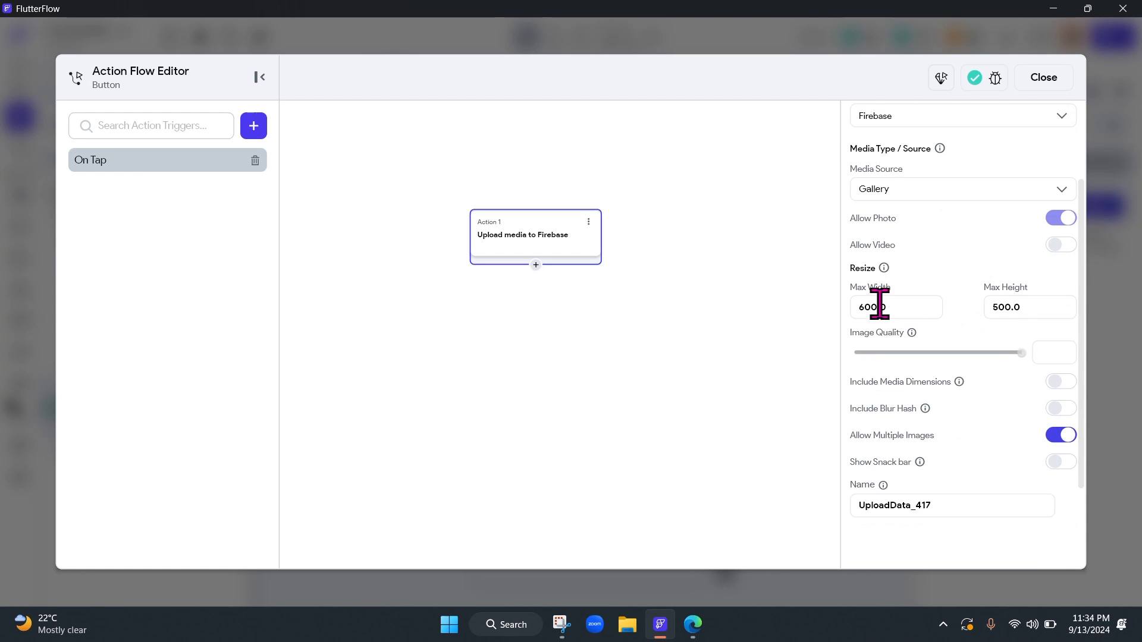
{"action": "left_click", "coordinate": [909, 307]}
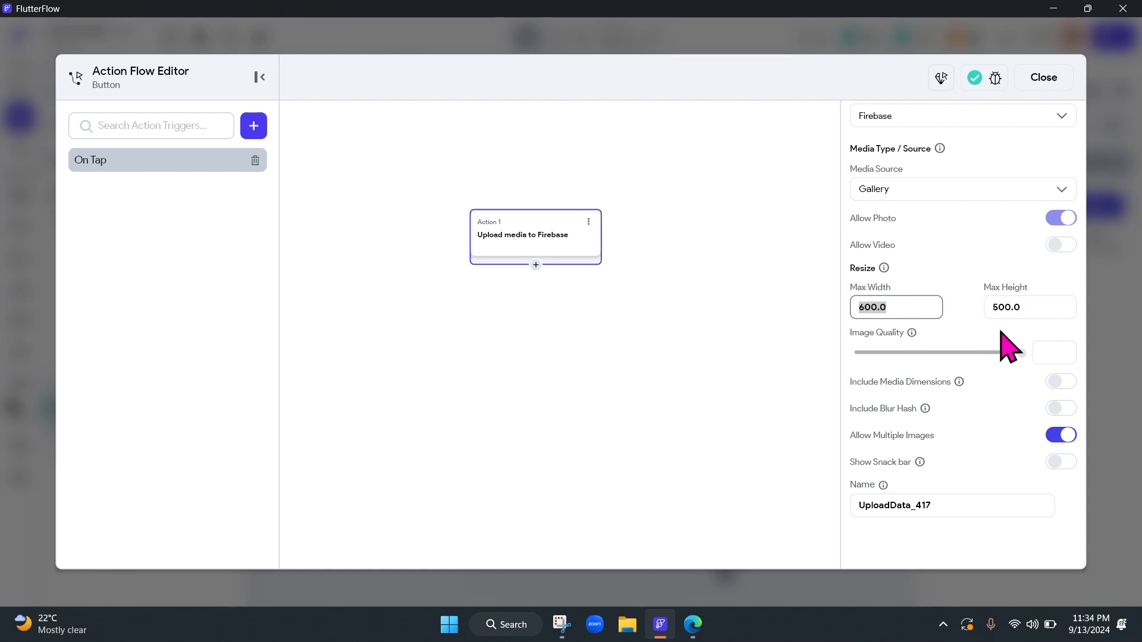
{"action": "left_click", "coordinate": [1044, 77]}
- Look at the project's comments and its lists of errors and warnings
{"action": "left_click", "coordinate": [870, 38]}
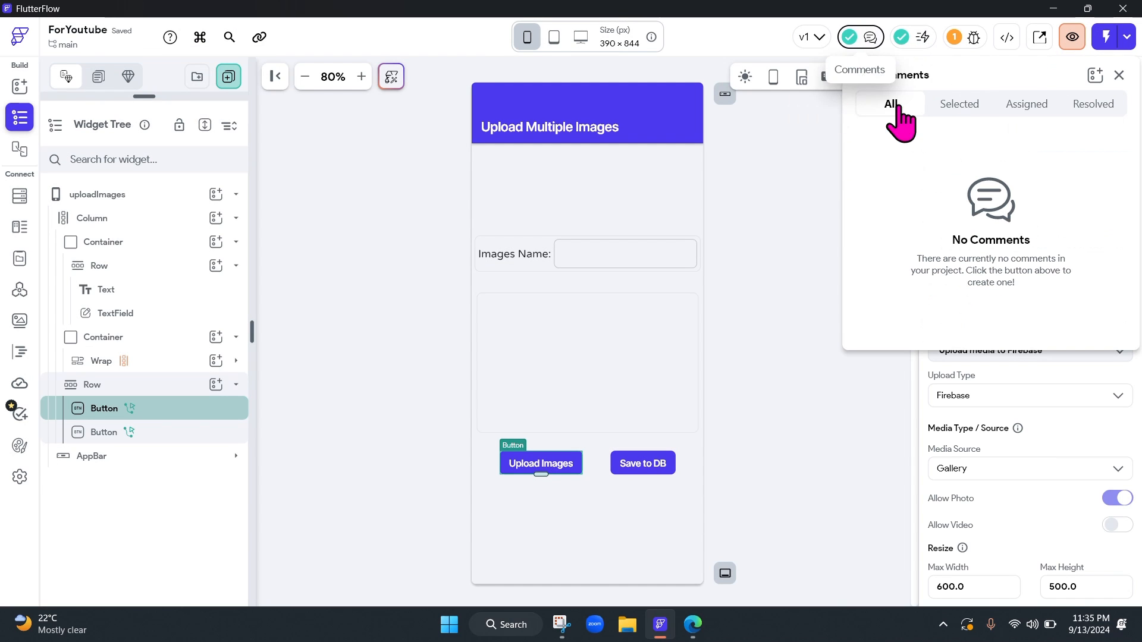
{"action": "left_click", "coordinate": [1119, 75]}
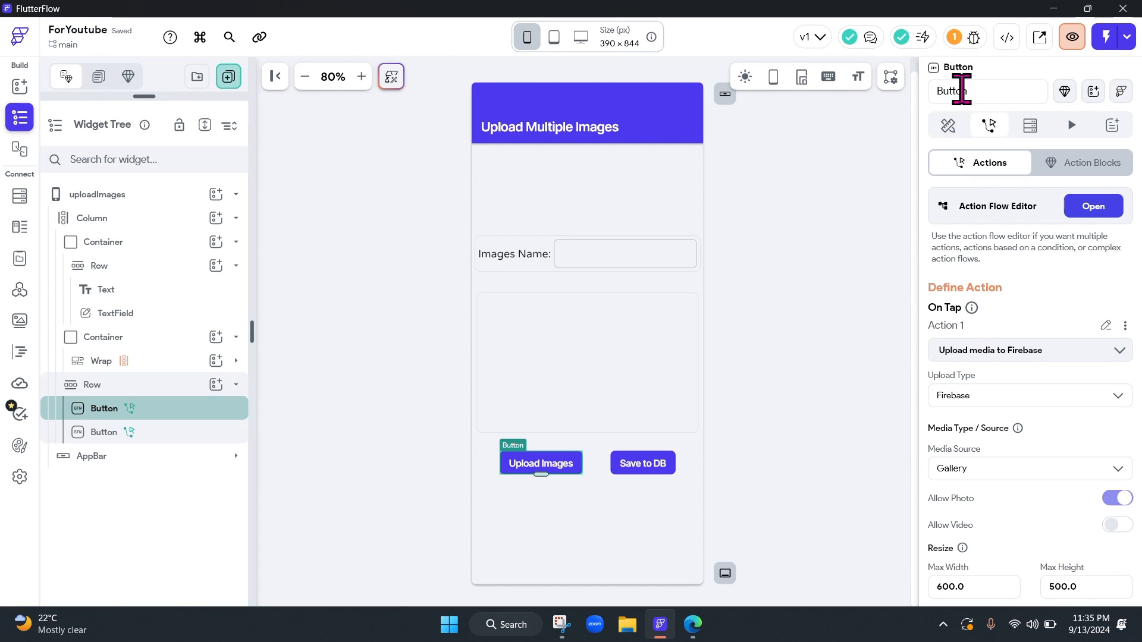
{"action": "left_click", "coordinate": [966, 45]}
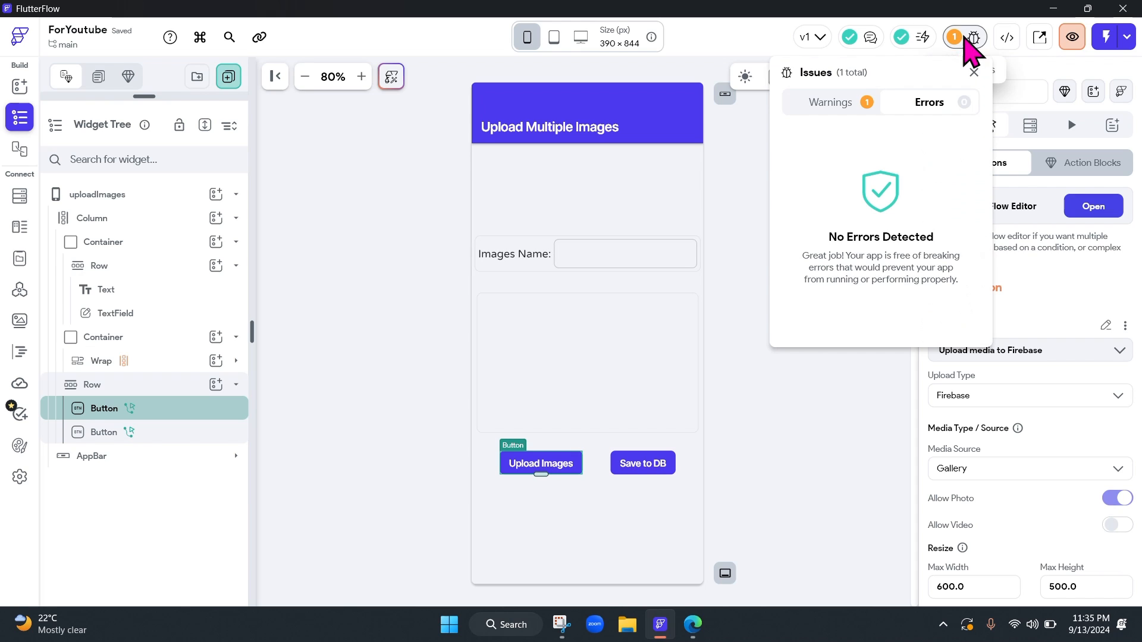
{"action": "left_click", "coordinate": [841, 106]}
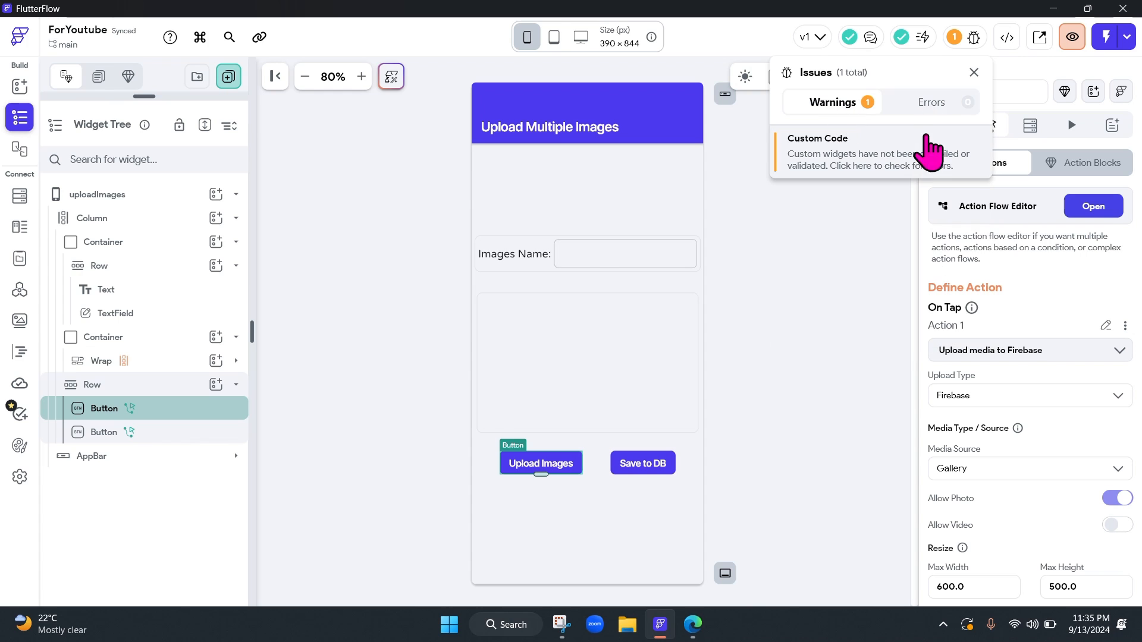
{"action": "left_click", "coordinate": [974, 73]}
- Go over the Upload Images button's upload action settings again and clear the action's name
{"action": "left_click", "coordinate": [1101, 214]}
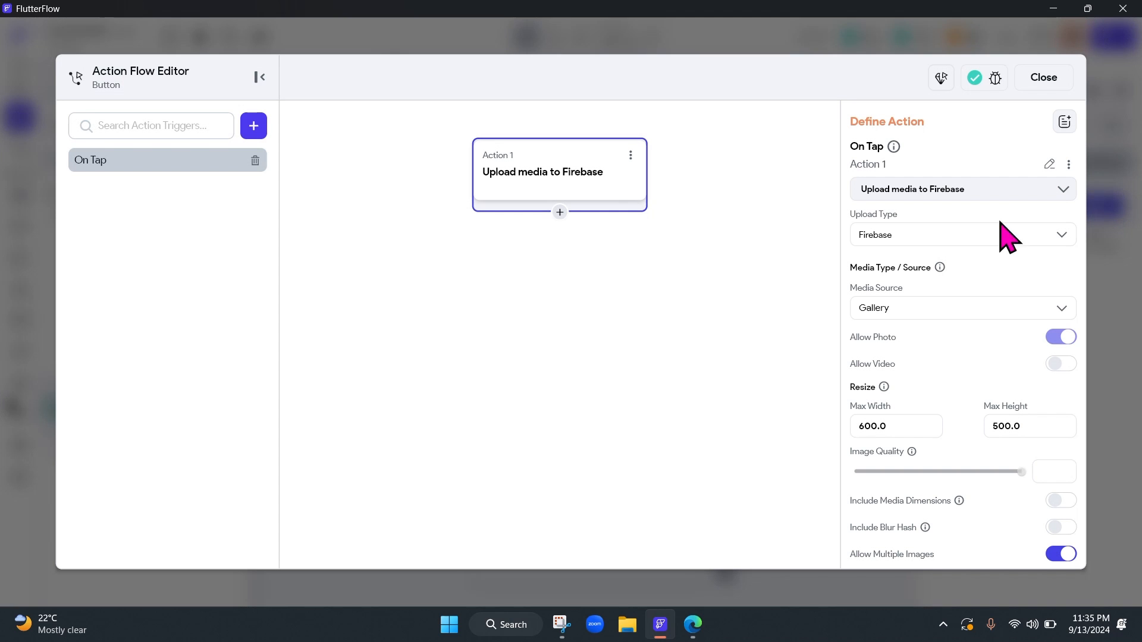
{"action": "scroll", "coordinate": [907, 410], "scroll_direction": "down", "scroll_amount": 1}
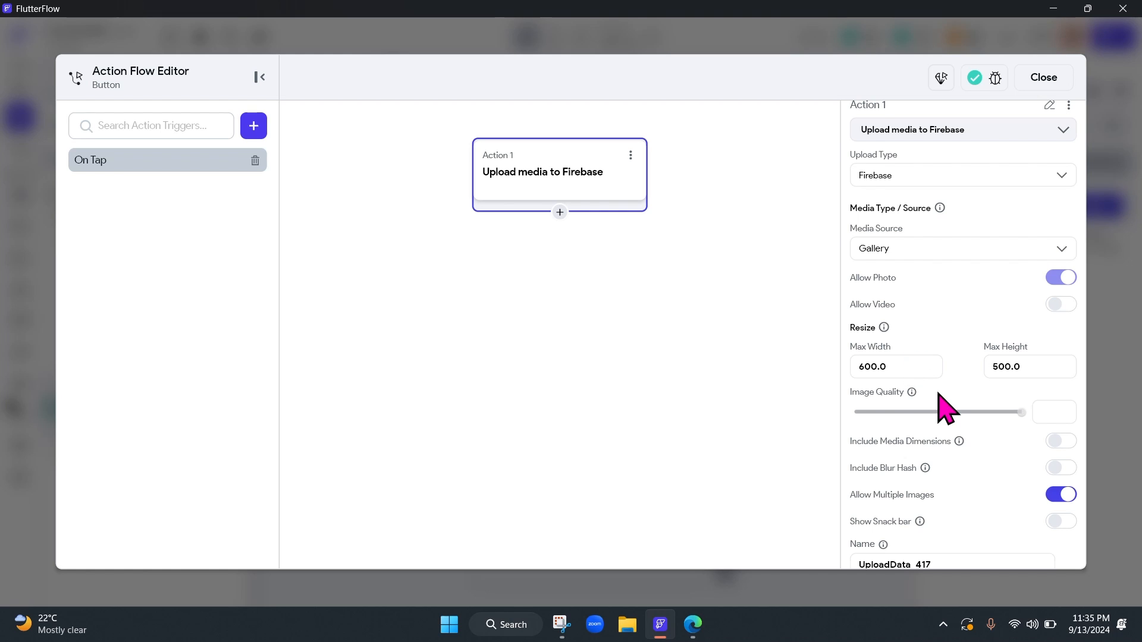
{"action": "scroll", "coordinate": [940, 395], "scroll_direction": "down", "scroll_amount": 1}
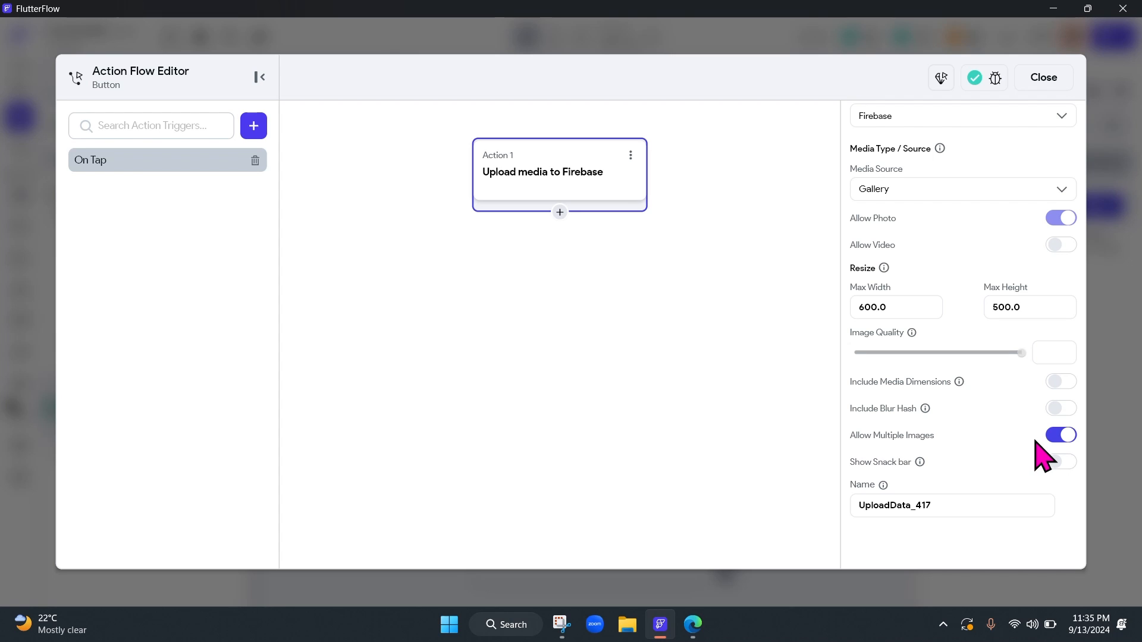
{"action": "left_click", "coordinate": [852, 503]}
{"action": "key", "text": "ctrl+a"}
{"action": "key", "text": "BackSpace"}
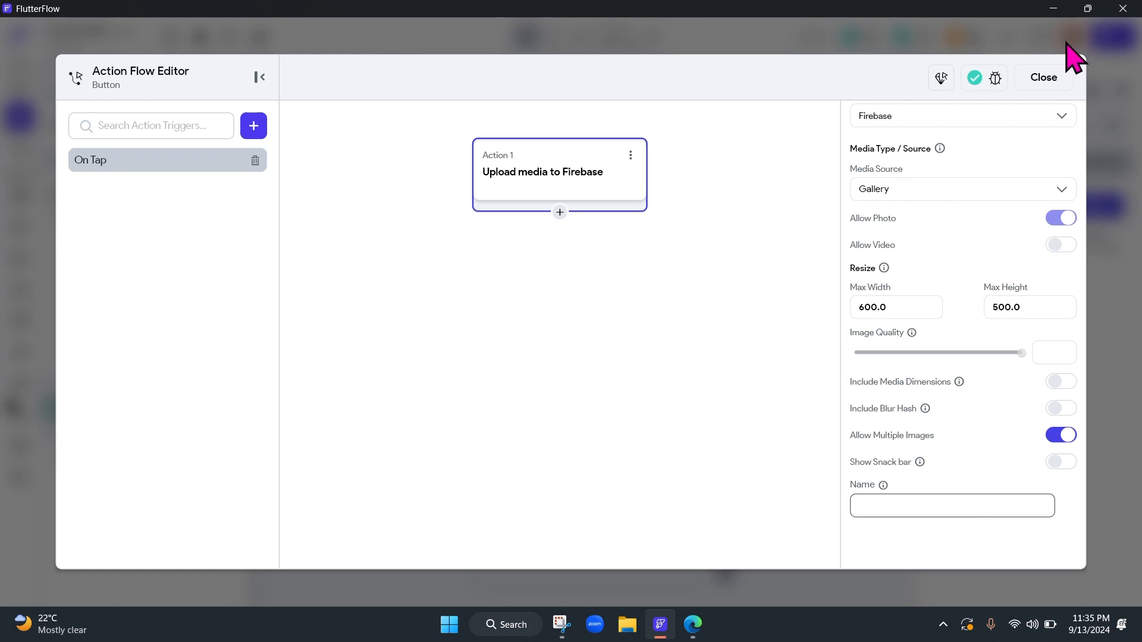
{"action": "scroll", "coordinate": [1033, 178], "scroll_direction": "up", "scroll_amount": 3}
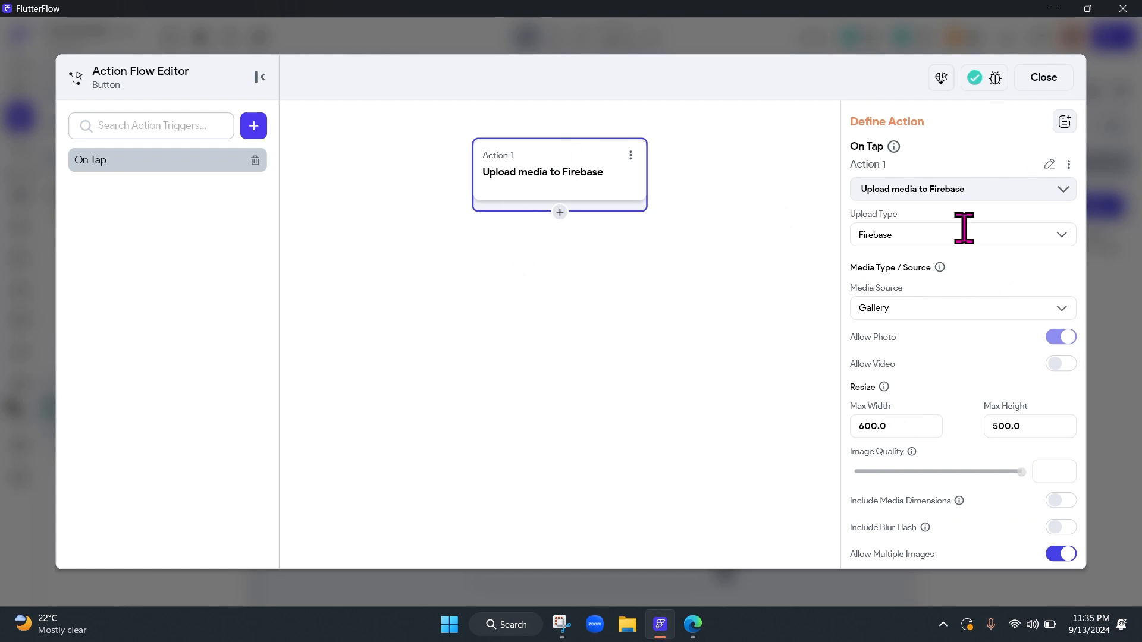
{"action": "left_click", "coordinate": [1050, 77]}
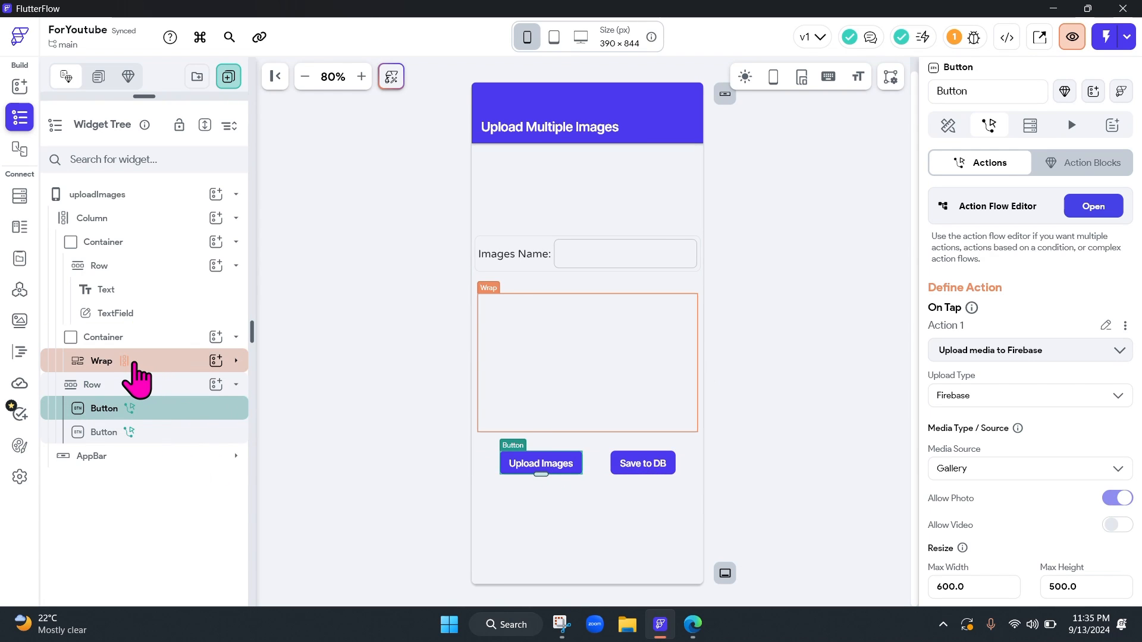
- Review the Wrap's generated-children variable multiImages and its value source, Uploaded File URLs under Widget State, cancelling without changes
{"action": "left_click", "coordinate": [126, 374]}
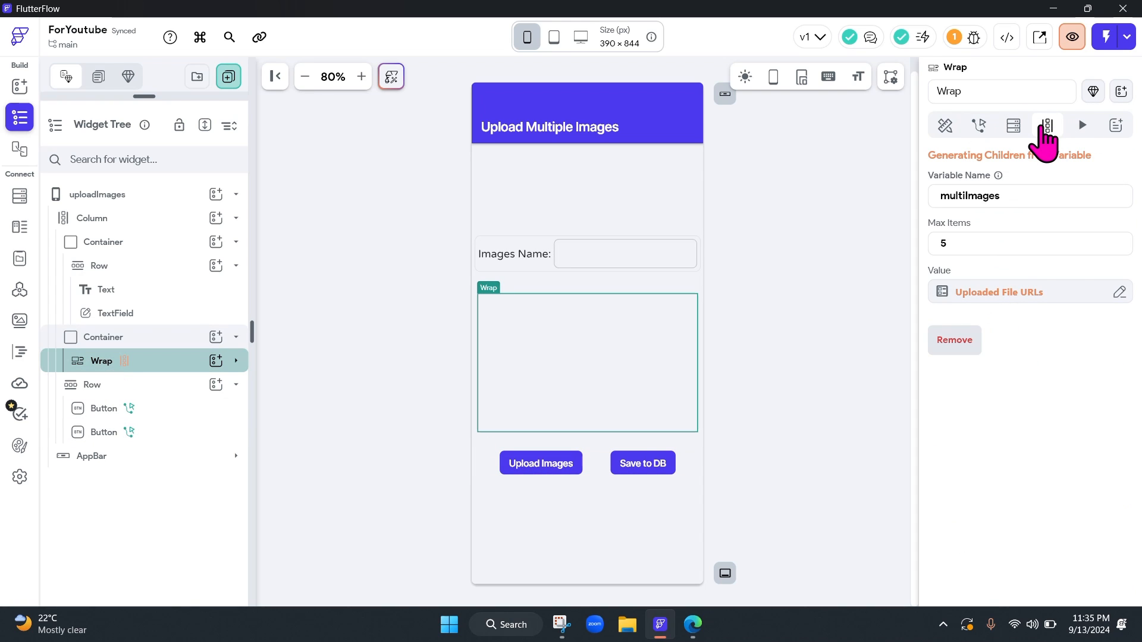
{"action": "left_click_drag", "start_coordinate": [1005, 196], "coordinate": [935, 198]}
{"action": "left_click", "coordinate": [985, 293]}
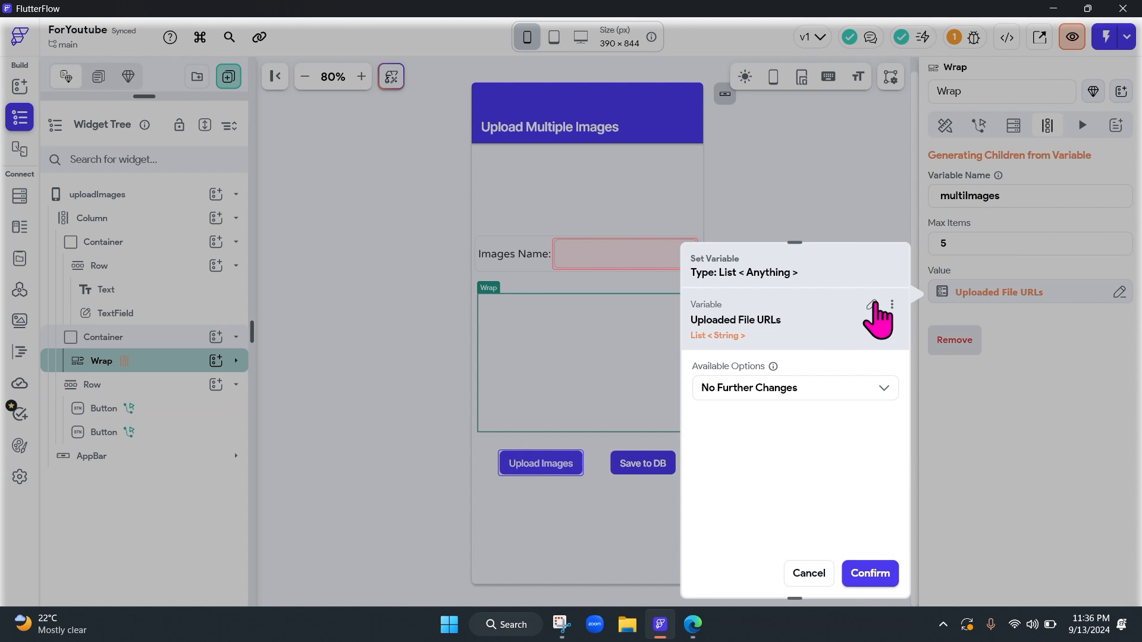
{"action": "left_click", "coordinate": [964, 294]}
{"action": "left_click", "coordinate": [970, 294]}
{"action": "left_click", "coordinate": [872, 306]}
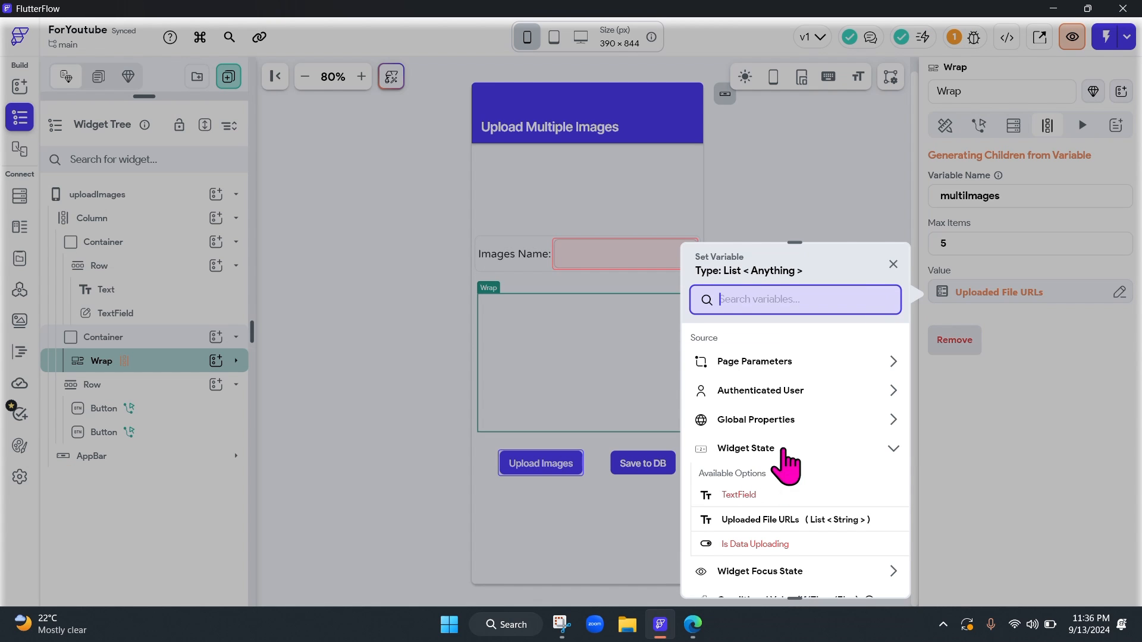
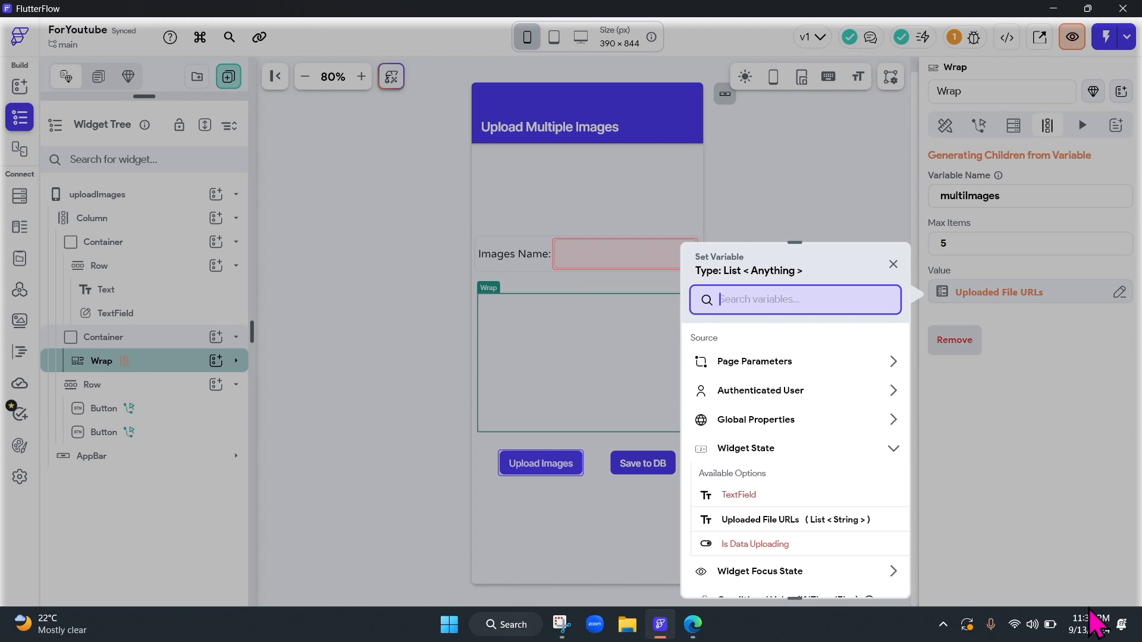
{"action": "left_click", "coordinate": [735, 521]}
{"action": "left_click", "coordinate": [815, 574]}
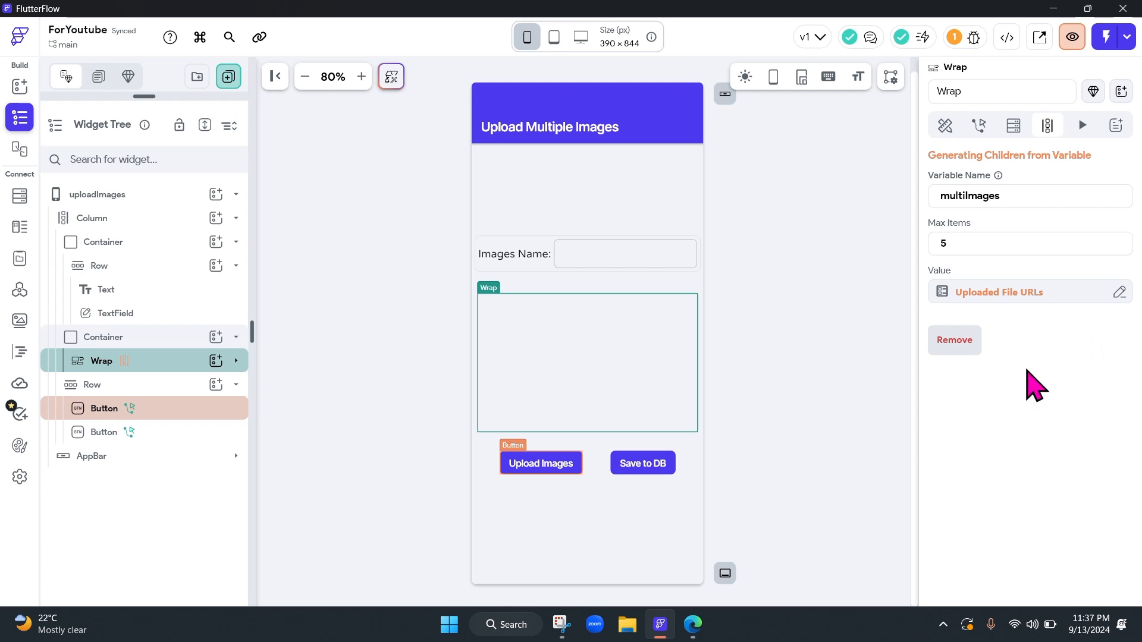
- Look over the CircleImage's diameter and the available image types, keeping Network
{"action": "left_click", "coordinate": [522, 340]}
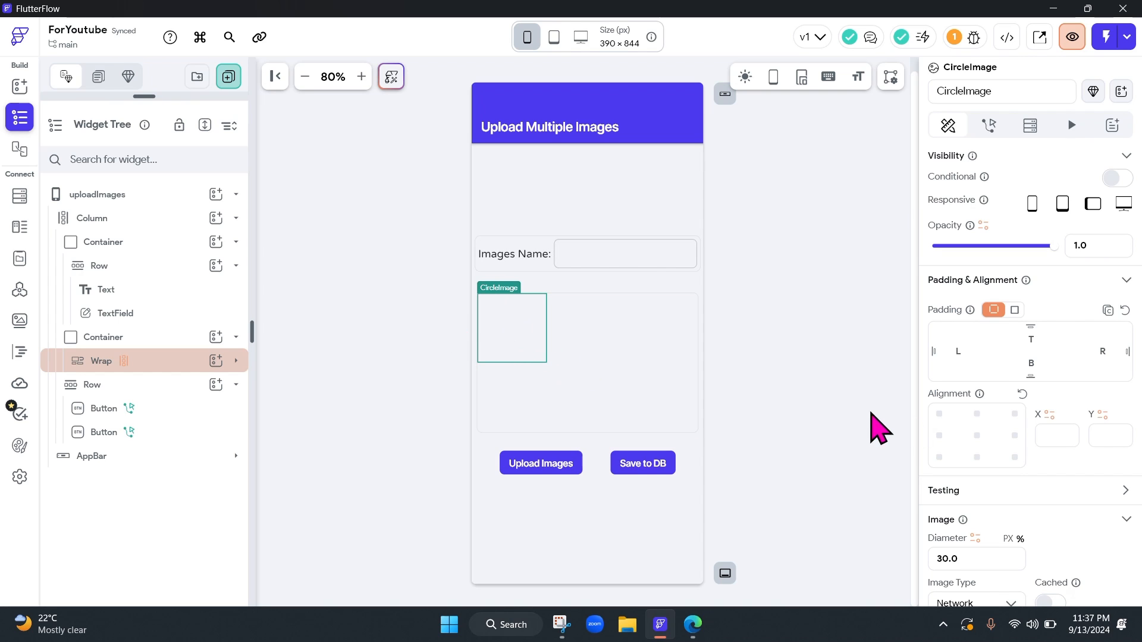
{"action": "scroll", "coordinate": [994, 431], "scroll_direction": "down", "scroll_amount": 5}
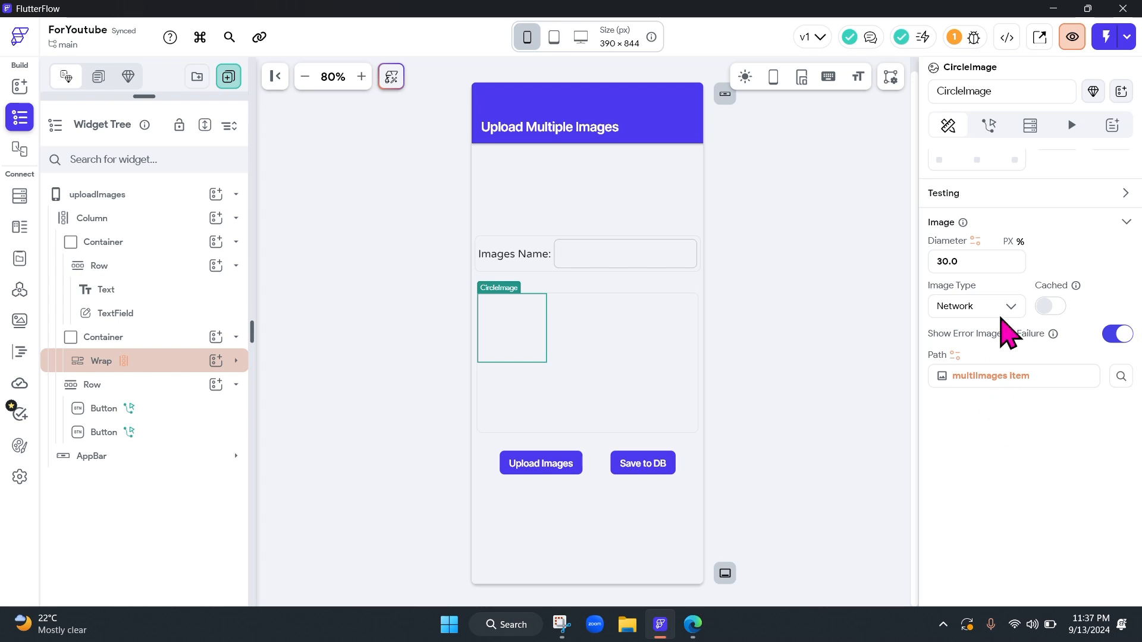
{"action": "left_click", "coordinate": [985, 302]}
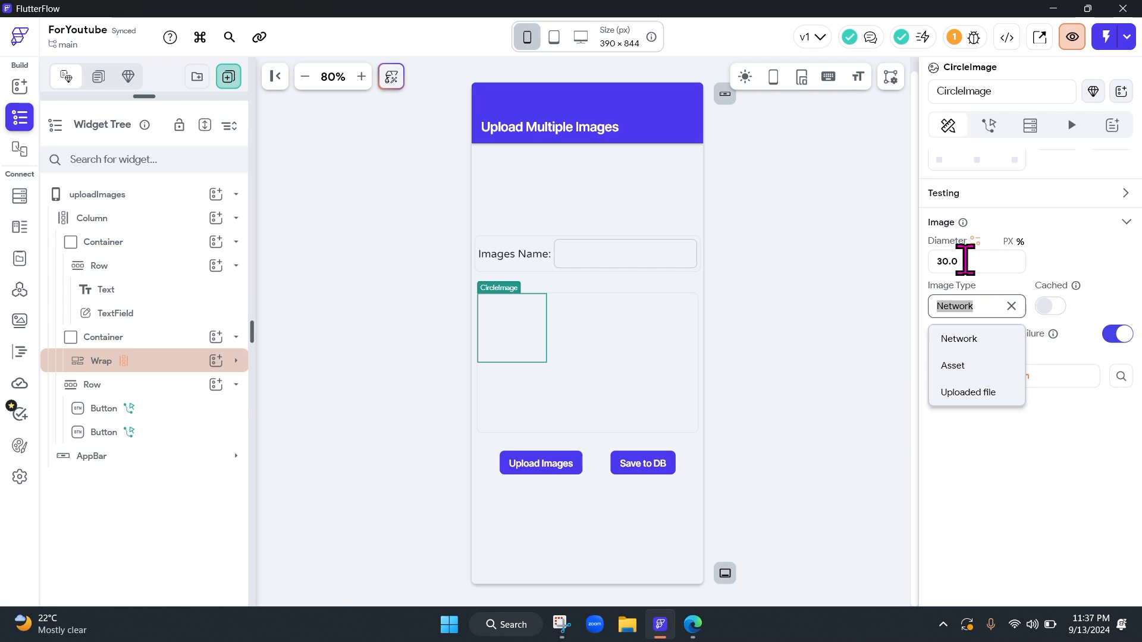
{"action": "left_click", "coordinate": [965, 260]}
{"action": "scroll", "coordinate": [1018, 273], "scroll_direction": "up", "scroll_amount": 5}
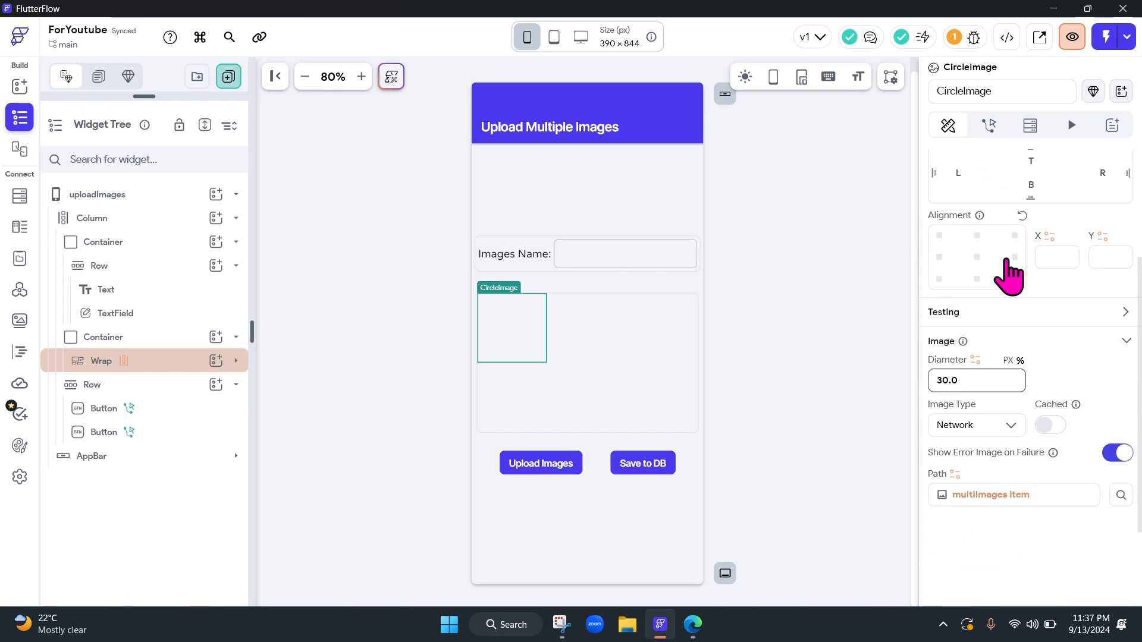
{"action": "scroll", "coordinate": [1011, 277], "scroll_direction": "down", "scroll_amount": 5}
{"action": "left_click", "coordinate": [982, 303]}
{"action": "left_click", "coordinate": [1069, 441]}
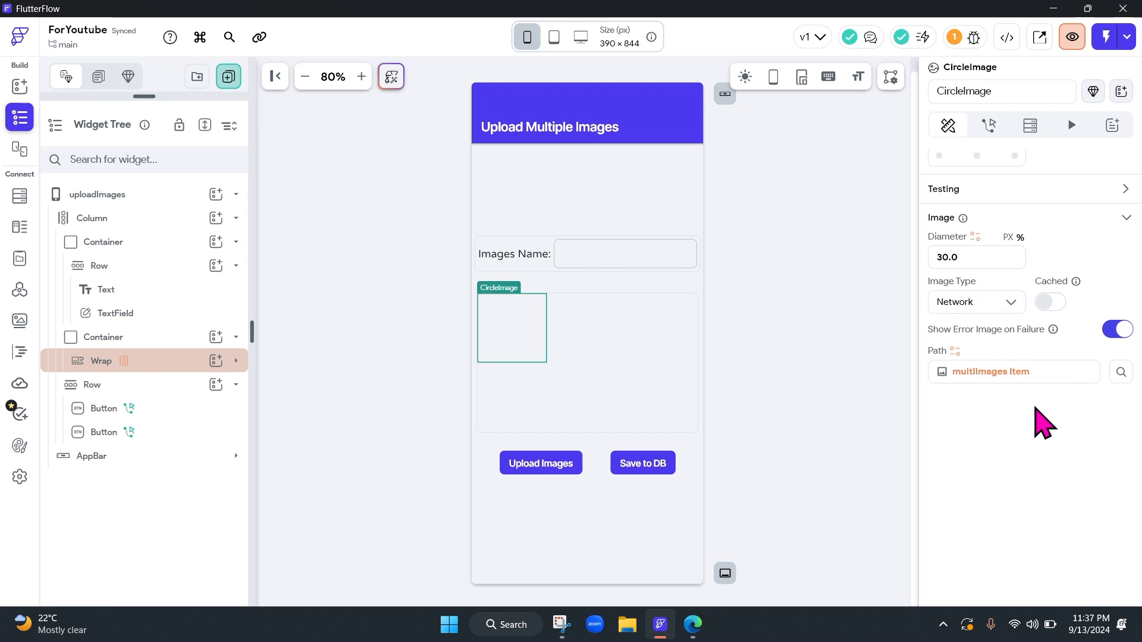
- Inspect the variable behind the CircleImage's path and the available variable sources, leaving the multiImages Item binding in place
{"action": "left_click", "coordinate": [982, 372]}
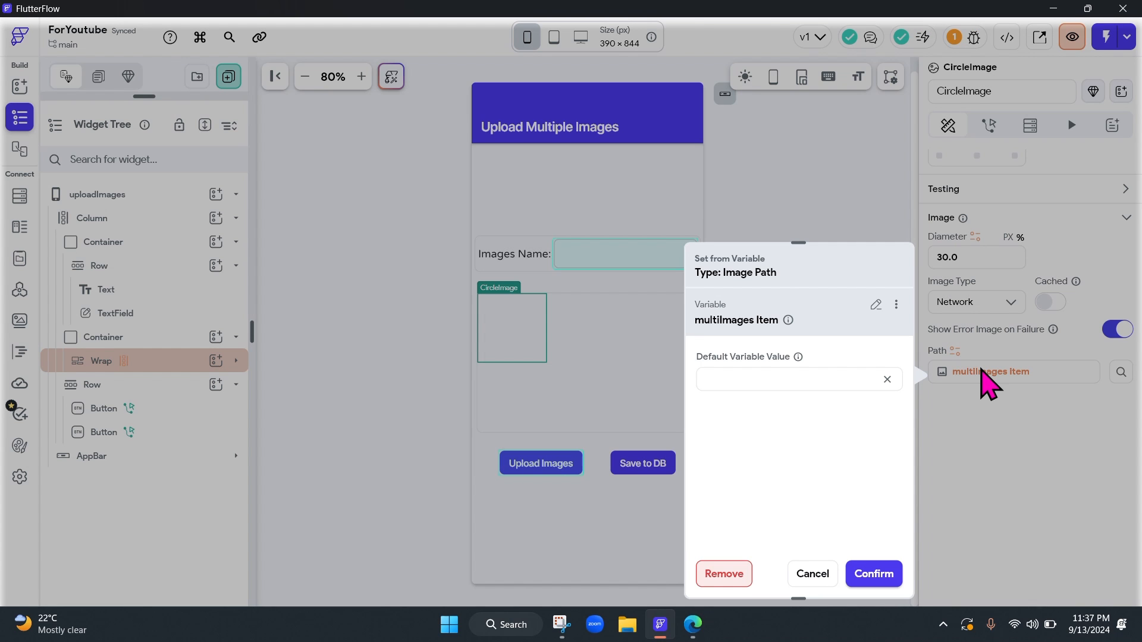
{"action": "left_click", "coordinate": [876, 305]}
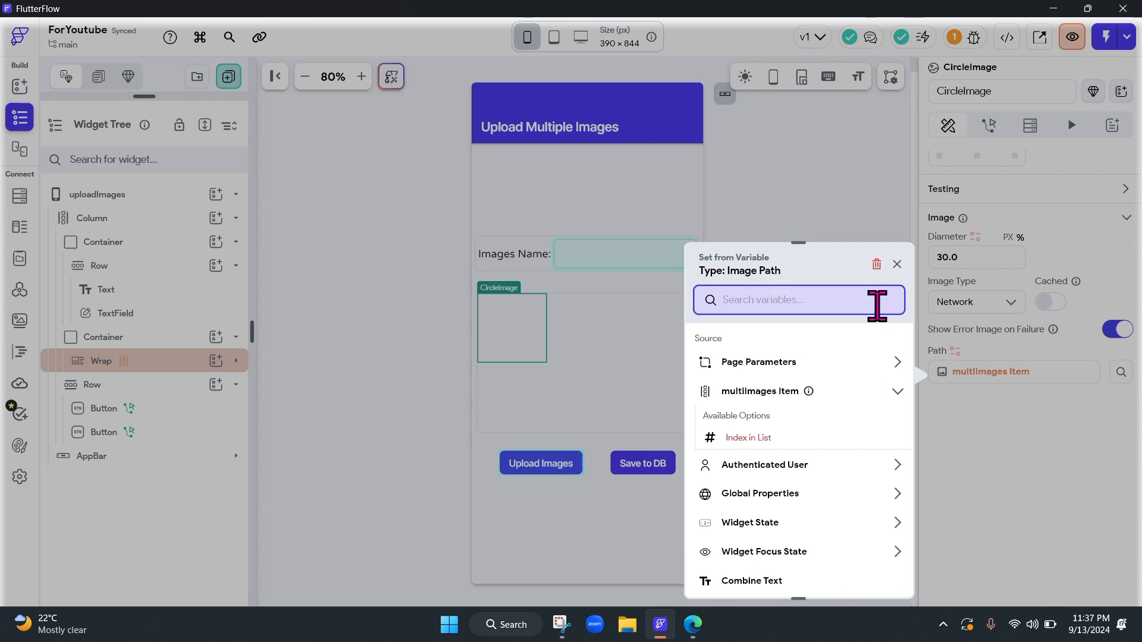
{"action": "left_click", "coordinate": [975, 395]}
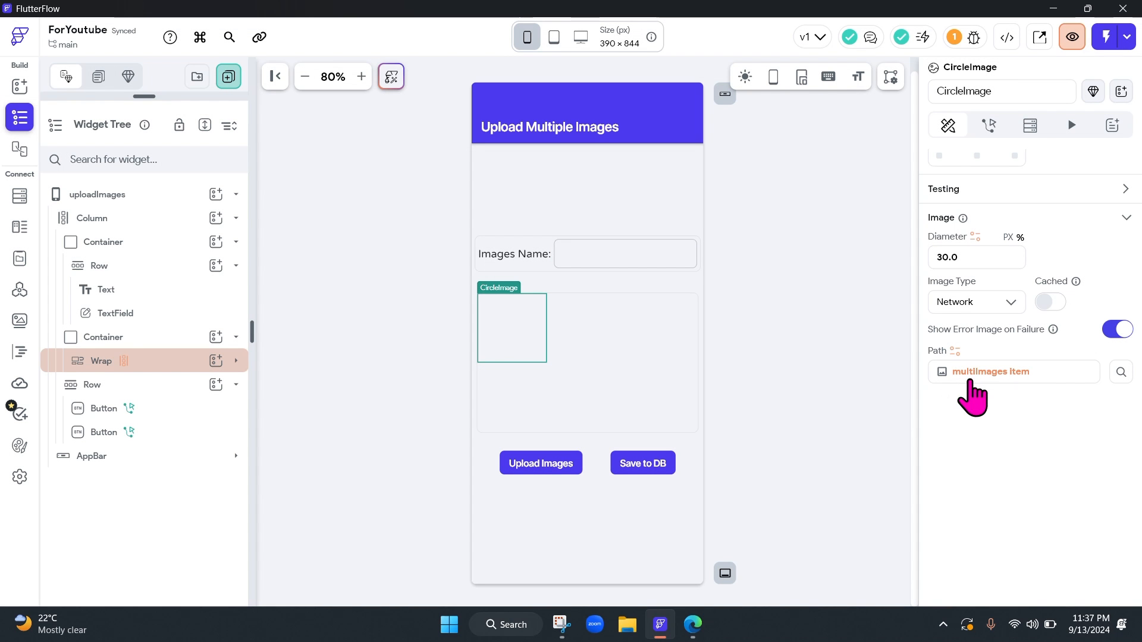
{"action": "scroll", "coordinate": [999, 396], "scroll_direction": "up", "scroll_amount": 5}
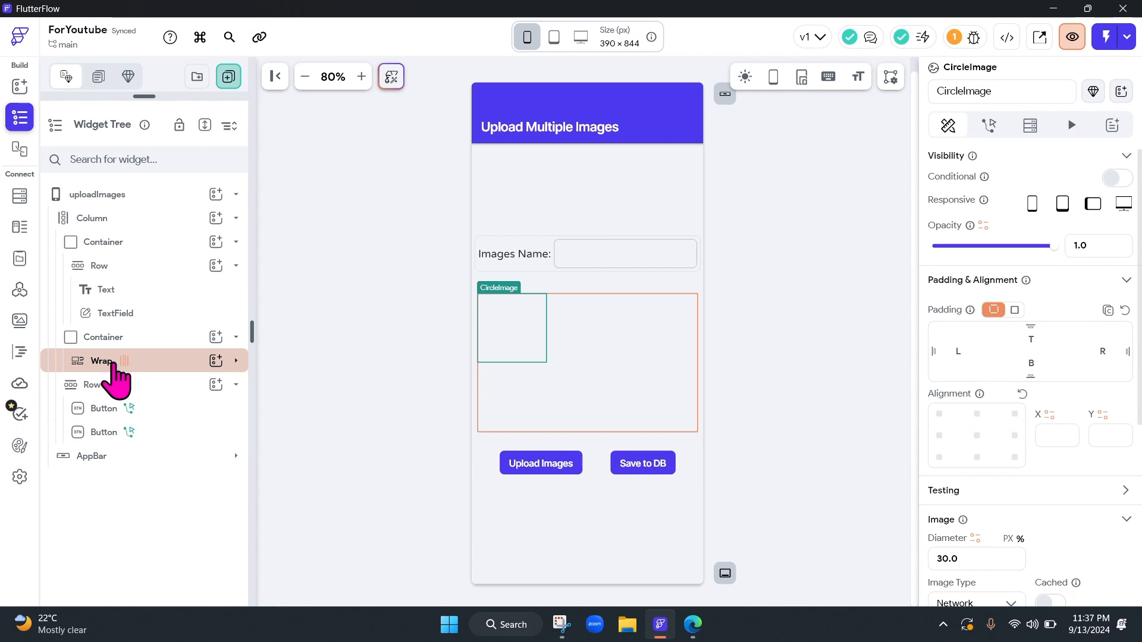
- Compare the Wrap's multiImages variable name with the item variable used for the CircleImage's path
{"action": "left_click", "coordinate": [80, 361]}
{"action": "left_click_drag", "start_coordinate": [1011, 195], "coordinate": [924, 208]}
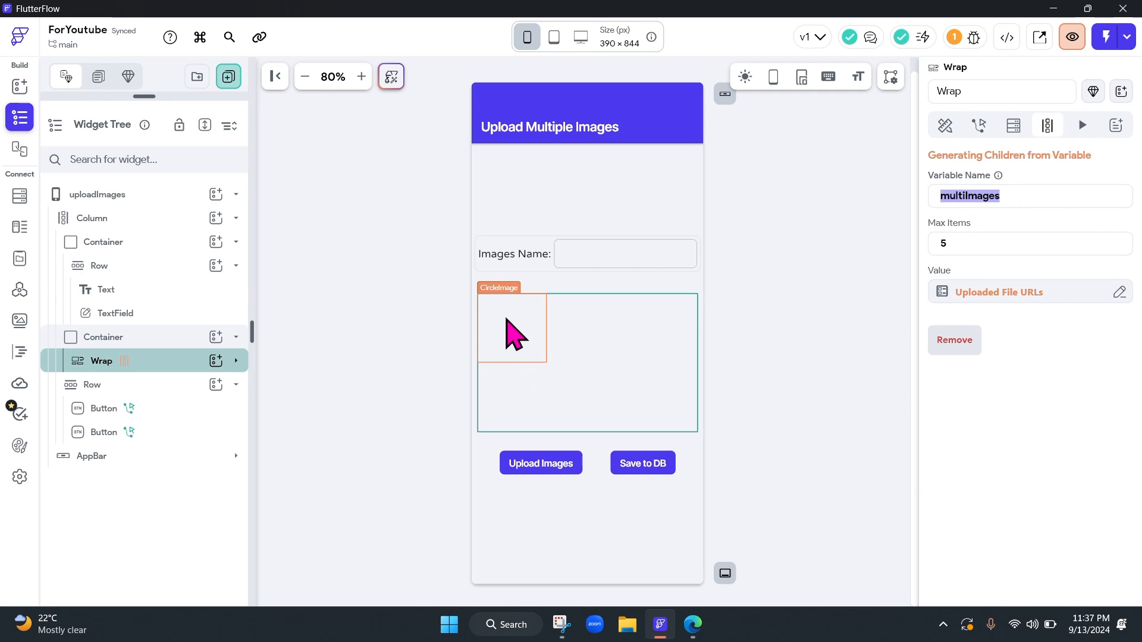
{"action": "left_click", "coordinate": [509, 331]}
{"action": "scroll", "coordinate": [994, 530], "scroll_direction": "down", "scroll_amount": 5}
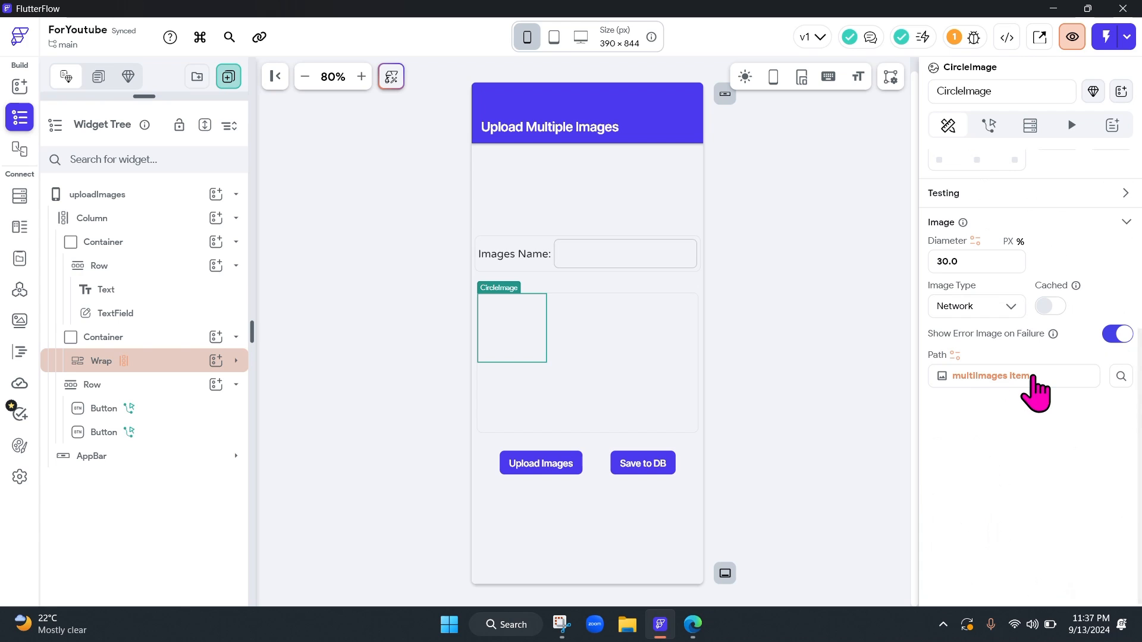
{"action": "left_click", "coordinate": [999, 381]}
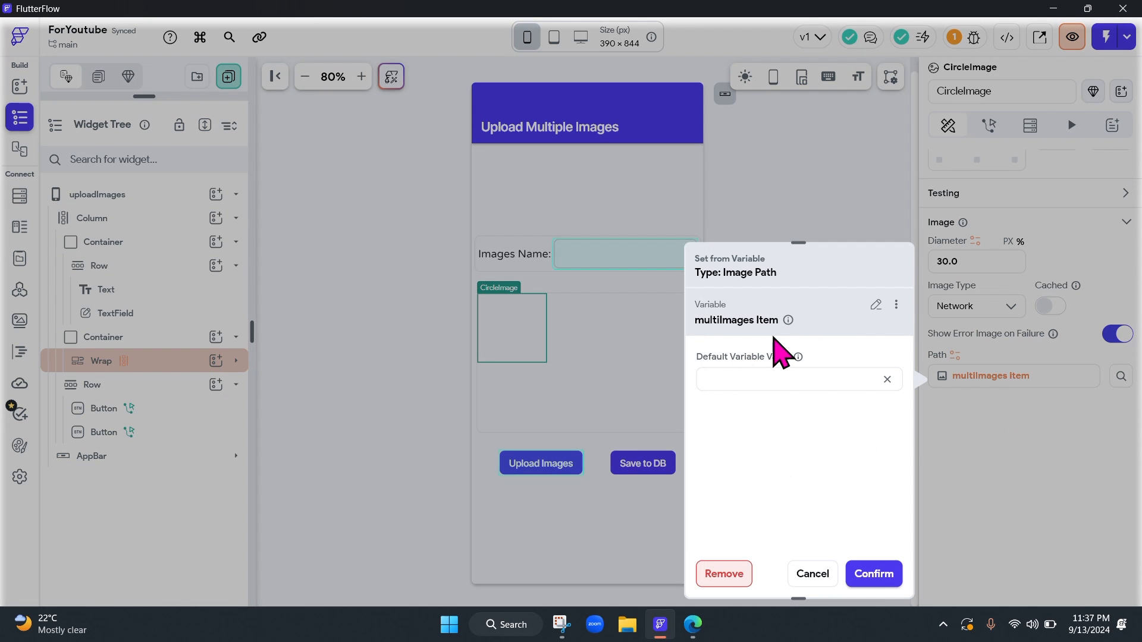
{"action": "left_click", "coordinate": [877, 305]}
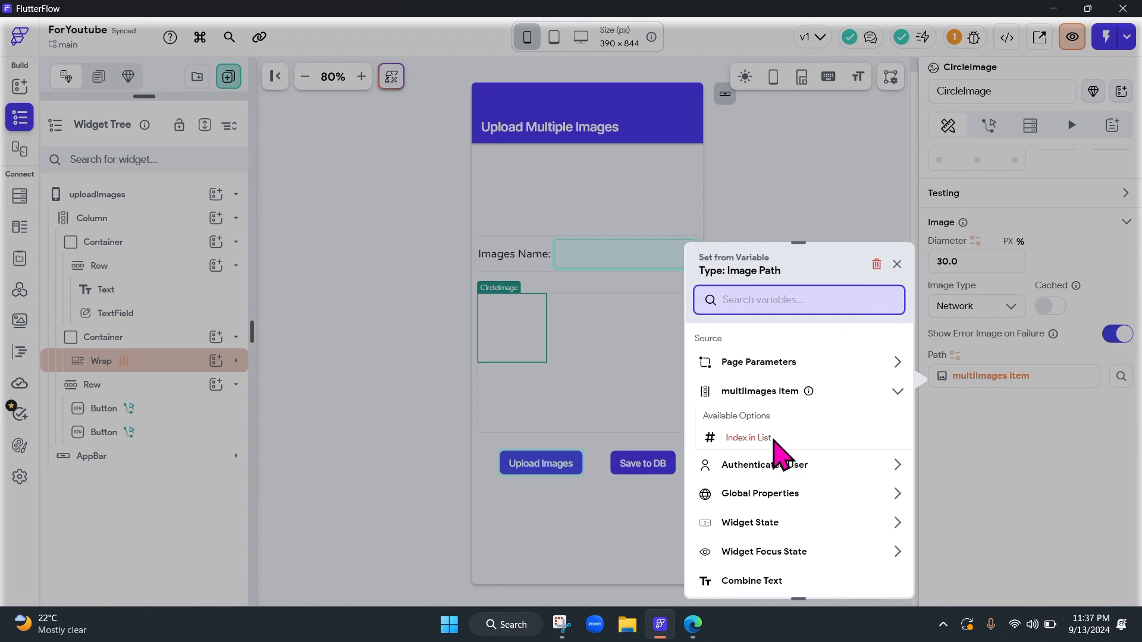
{"action": "left_click", "coordinate": [555, 473]}
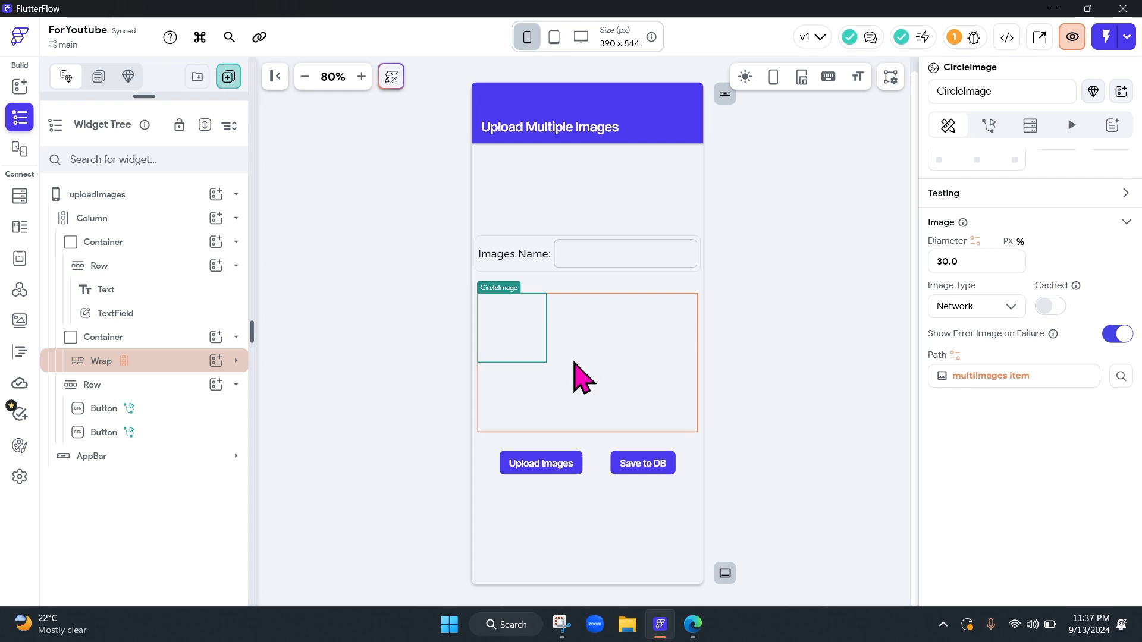
- Go back over the Wrap's variable name and recheck the CircleImage's path variable and default value setting
{"action": "scroll", "coordinate": [989, 241], "scroll_direction": "up", "scroll_amount": 5}
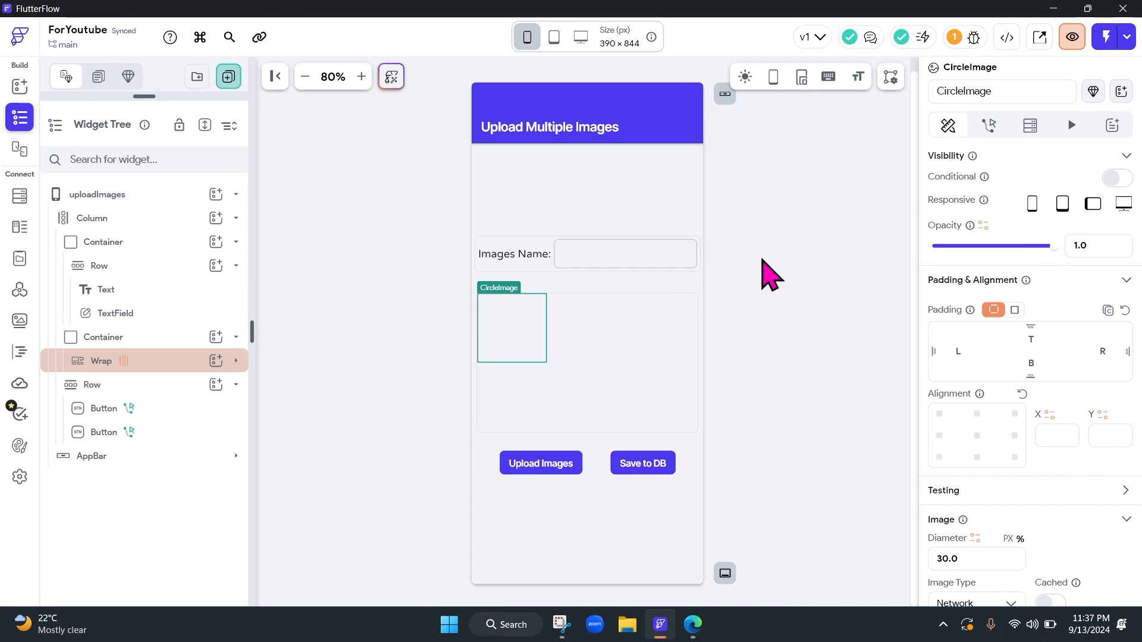
{"action": "left_click", "coordinate": [612, 382]}
{"action": "left_click_drag", "start_coordinate": [1001, 196], "coordinate": [929, 188]}
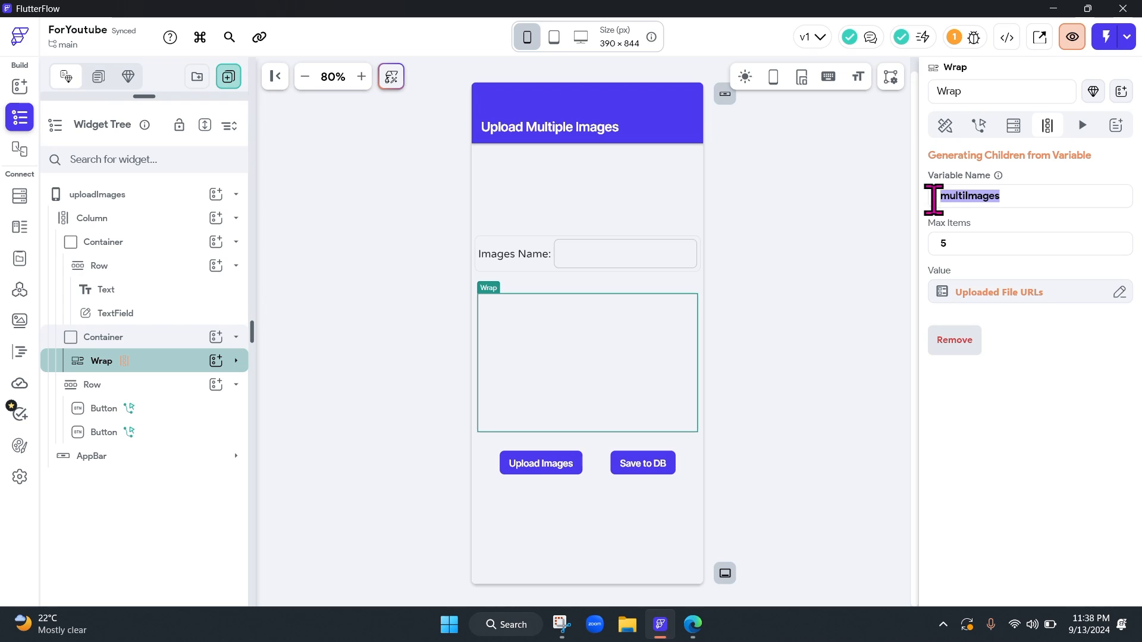
{"action": "left_click_drag", "start_coordinate": [1042, 195], "coordinate": [946, 187]}
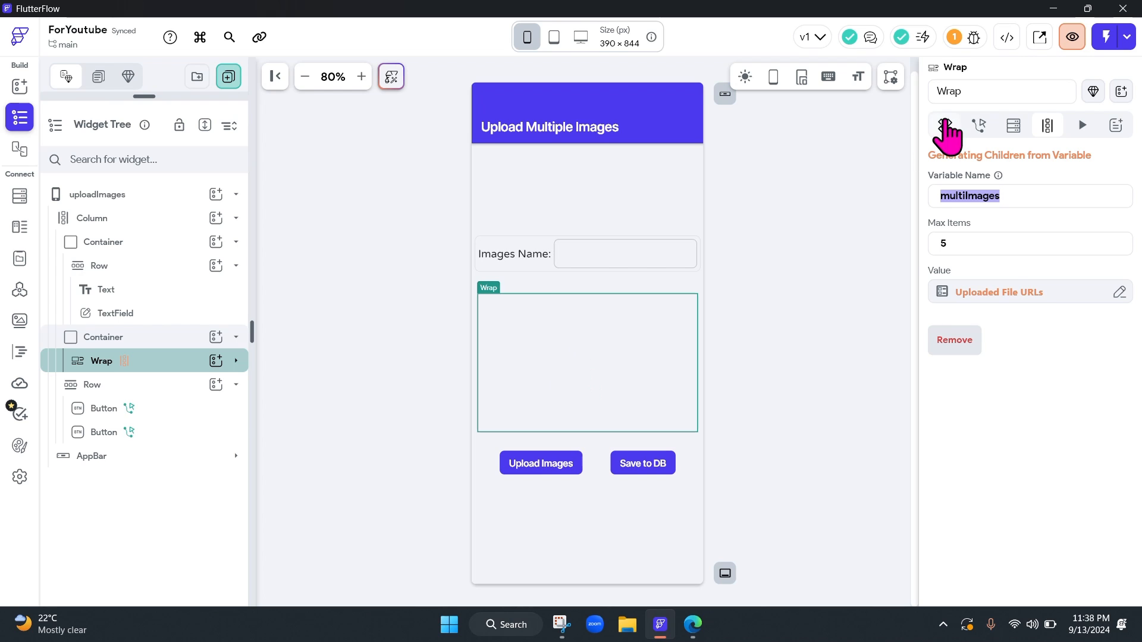
{"action": "left_click", "coordinate": [521, 355]}
{"action": "scroll", "coordinate": [948, 535], "scroll_direction": "down", "scroll_amount": 5}
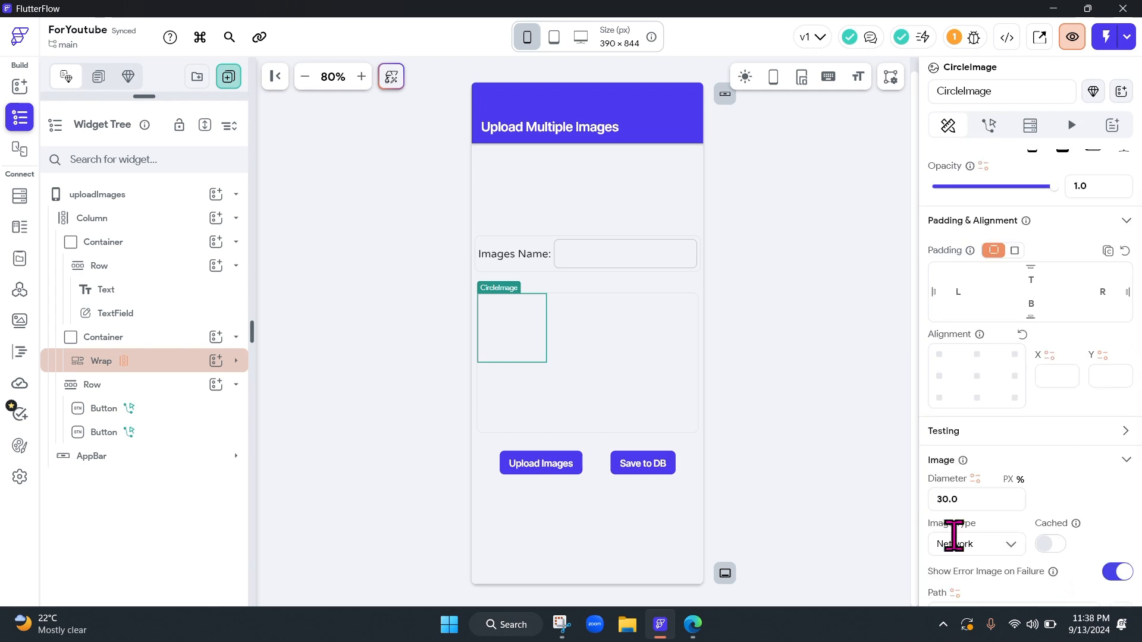
{"action": "left_click", "coordinate": [982, 374]}
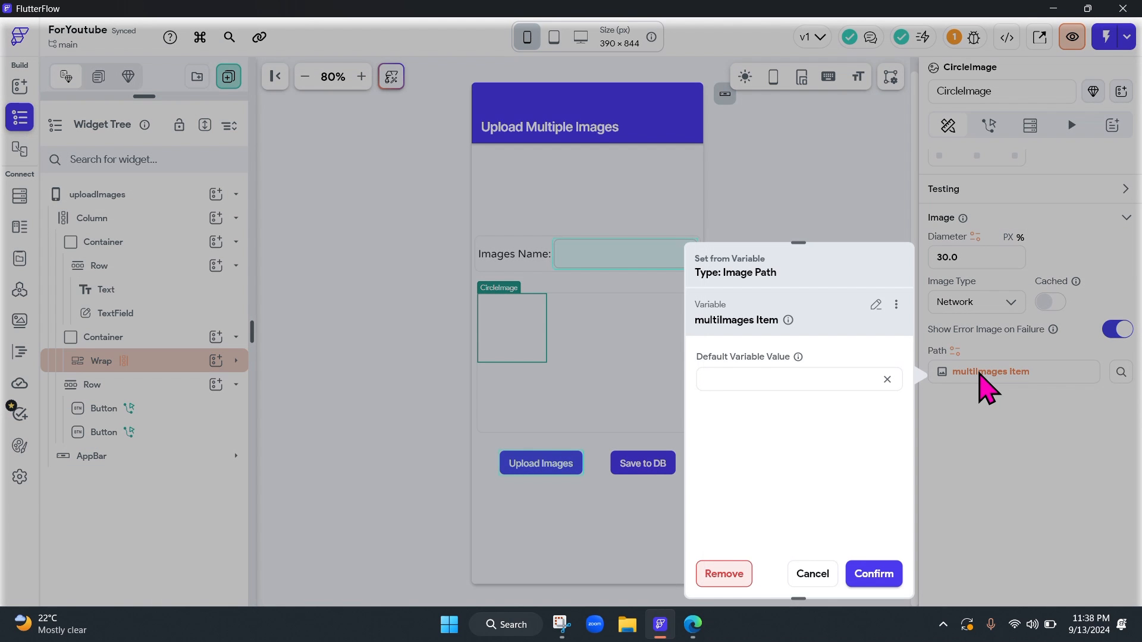
{"action": "left_click", "coordinate": [1003, 400]}
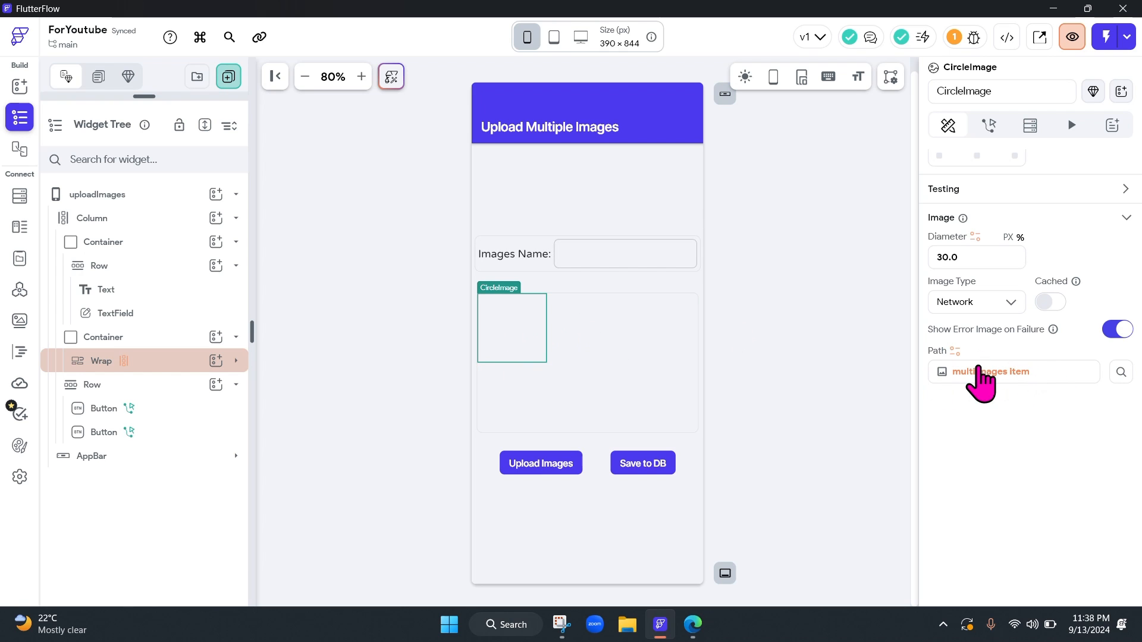
{"action": "left_click", "coordinate": [969, 374]}
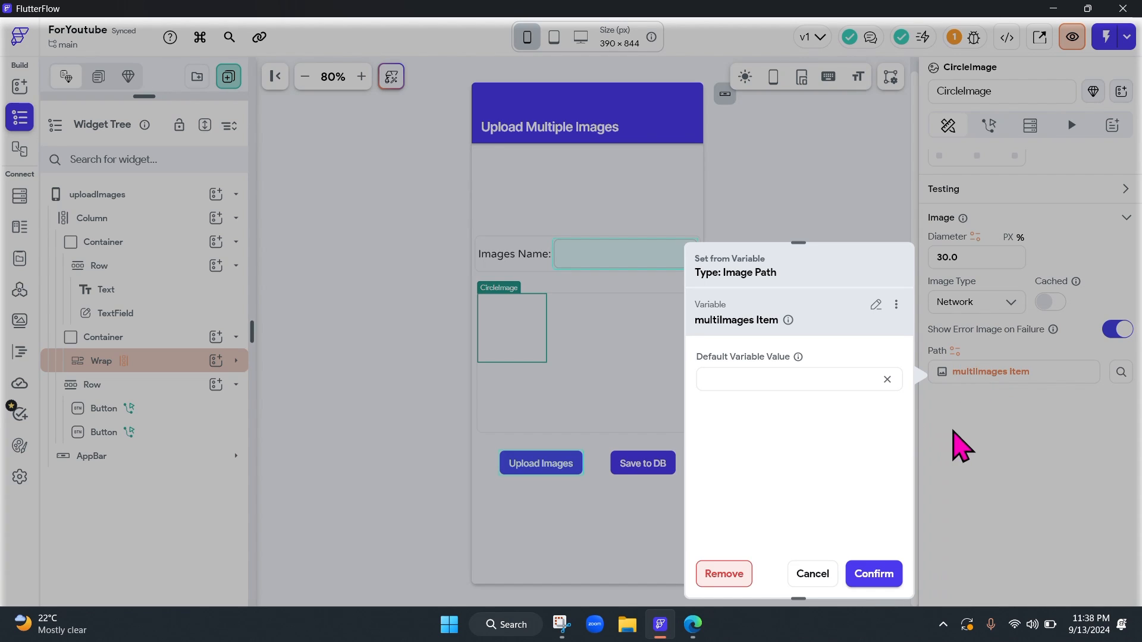
{"action": "left_click", "coordinate": [964, 414]}
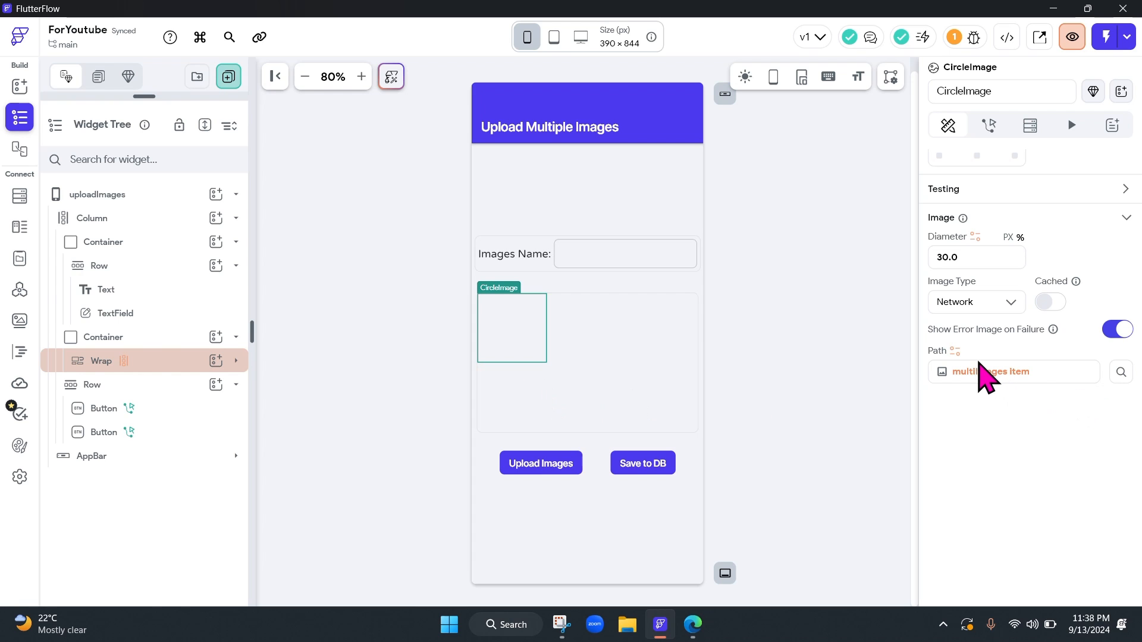
- Examine the Widget State options available for the CircleImage's path, then close the variable picker without choosing one
{"action": "left_click", "coordinate": [984, 373]}
{"action": "left_click", "coordinate": [874, 304]}
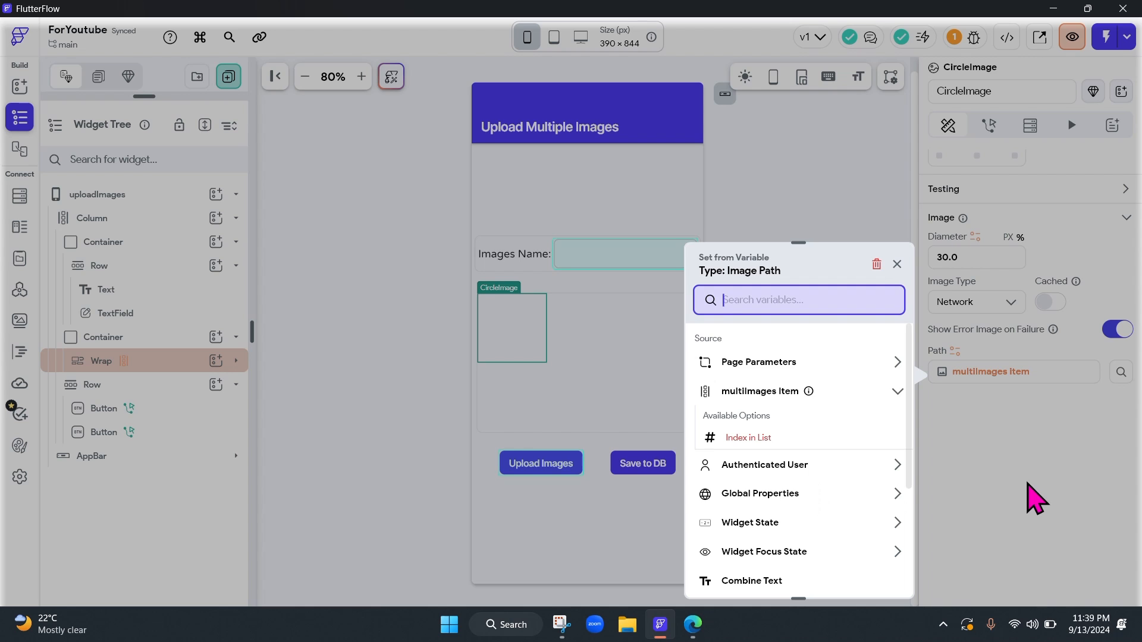
{"action": "left_click", "coordinate": [770, 526]}
{"action": "scroll", "coordinate": [827, 529], "scroll_direction": "down", "scroll_amount": 2}
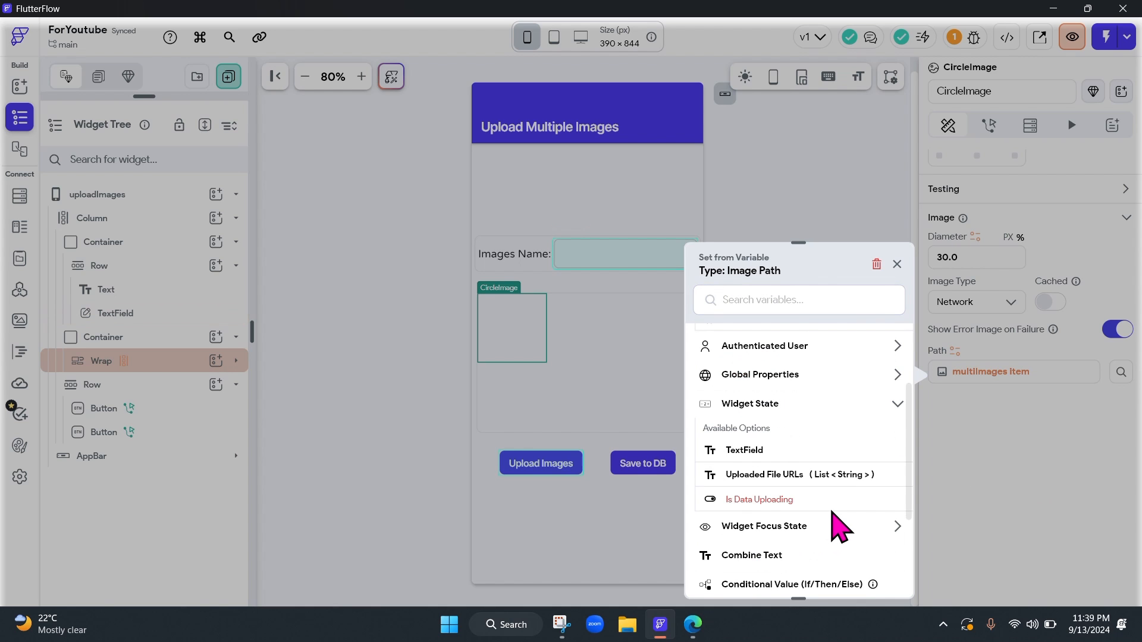
{"action": "left_click", "coordinate": [1001, 485]}
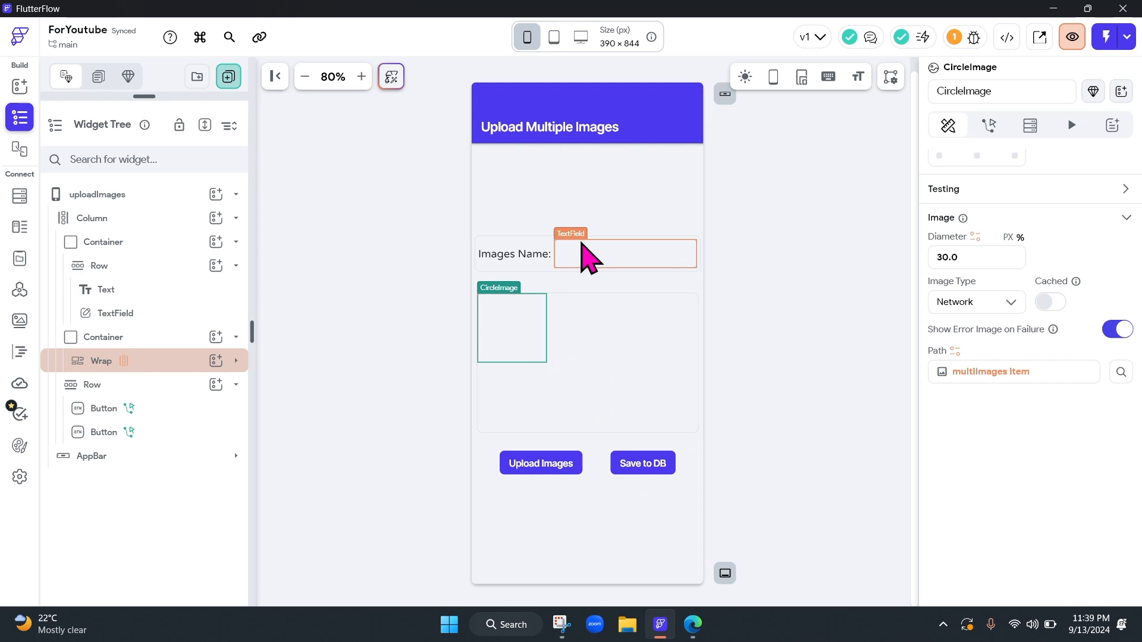
- Check the Images Name text field and the schema of the images Firestore collection
{"action": "left_click", "coordinate": [565, 253]}
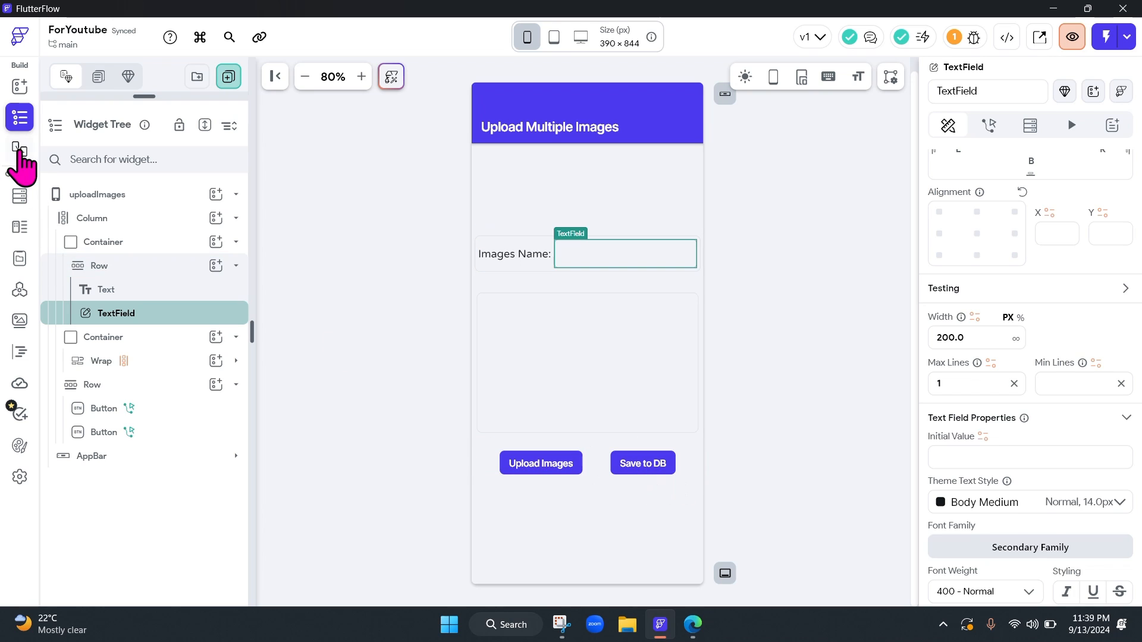
{"action": "left_click", "coordinate": [19, 198]}
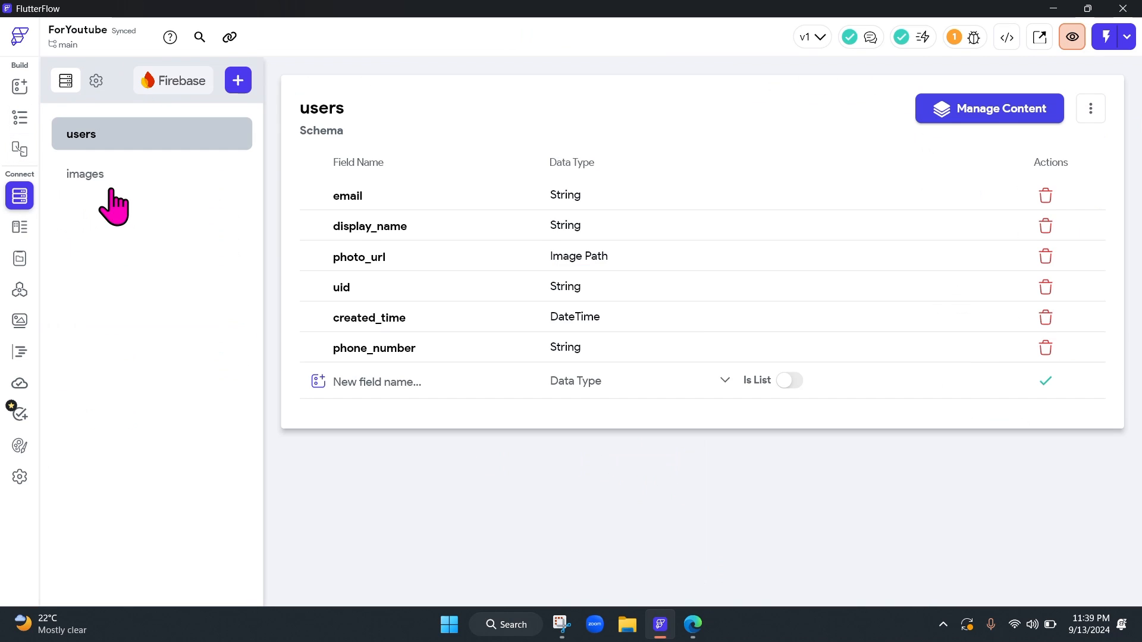
{"action": "left_click", "coordinate": [111, 187]}
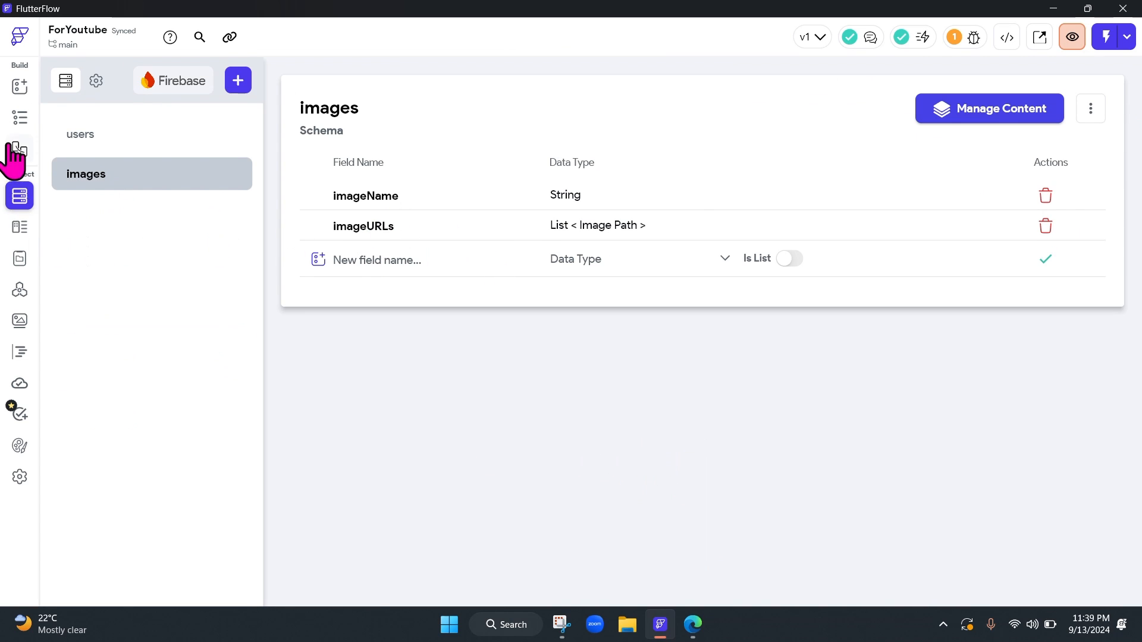
- Open the Save to DB button's On Tap action flow and check the collection options of its Create Document call
{"action": "left_click", "coordinate": [24, 122]}
{"action": "left_click", "coordinate": [616, 481]}
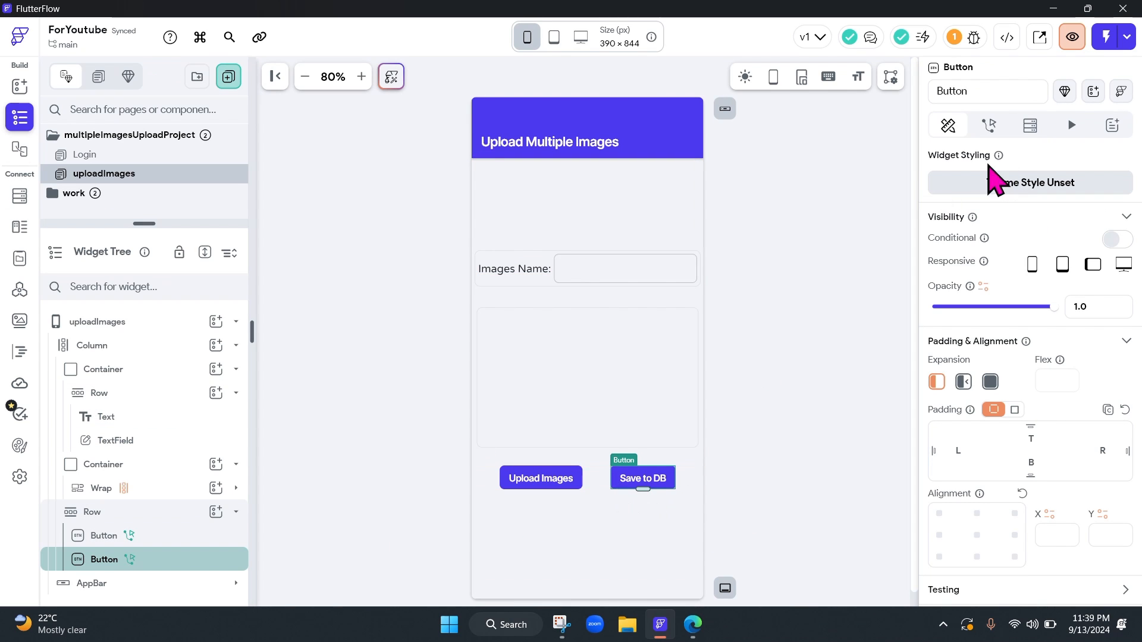
{"action": "left_click", "coordinate": [990, 127]}
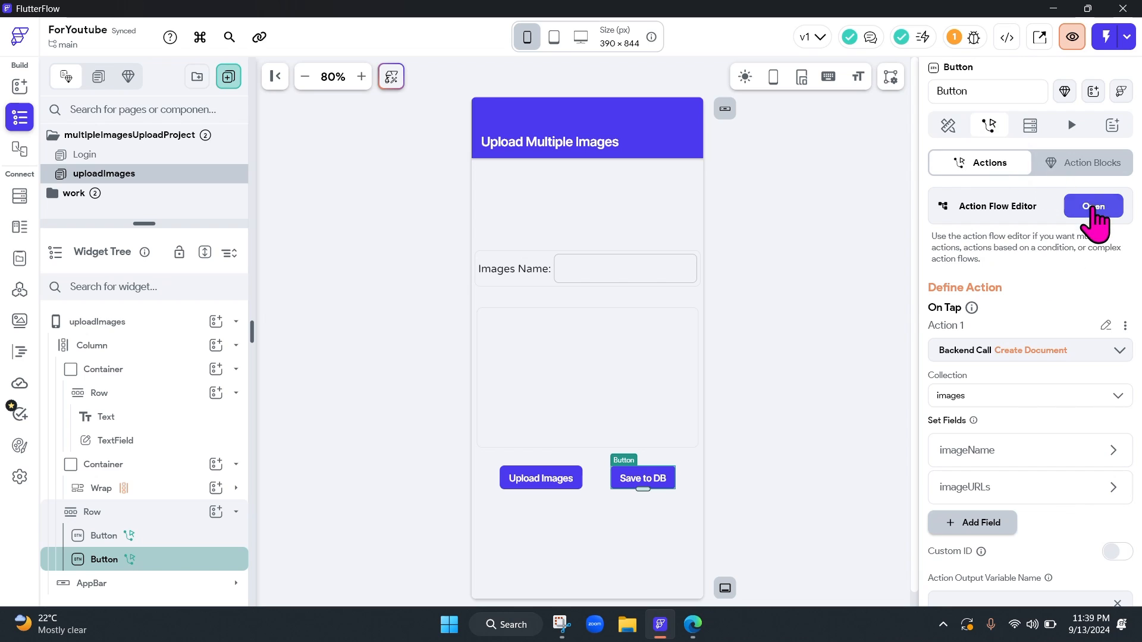
{"action": "left_click", "coordinate": [1093, 205]}
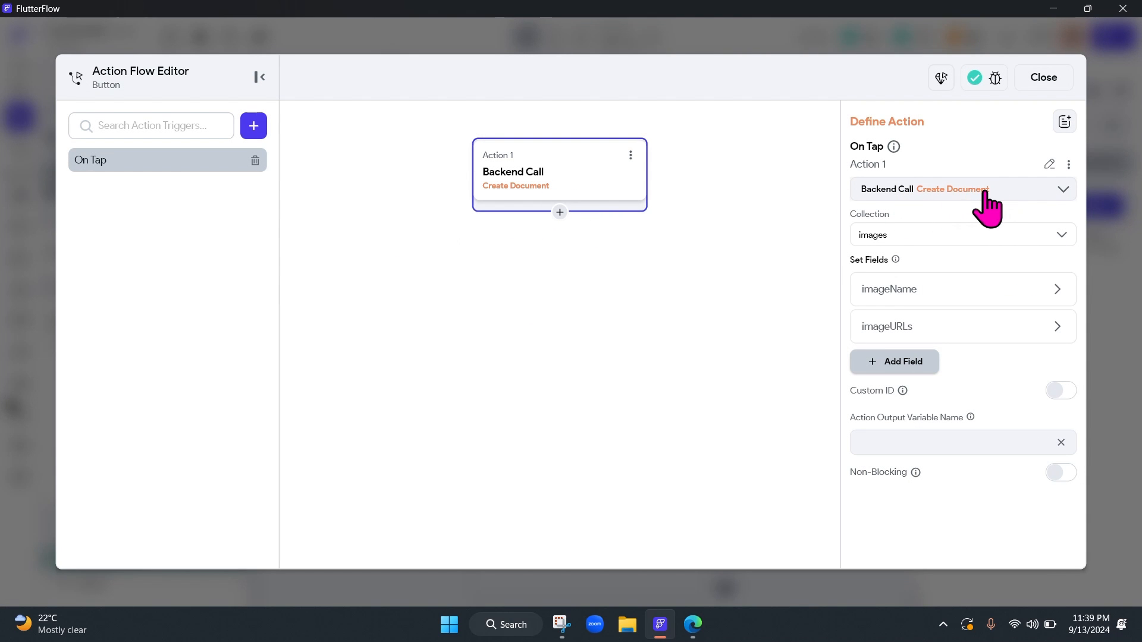
{"action": "left_click", "coordinate": [883, 235]}
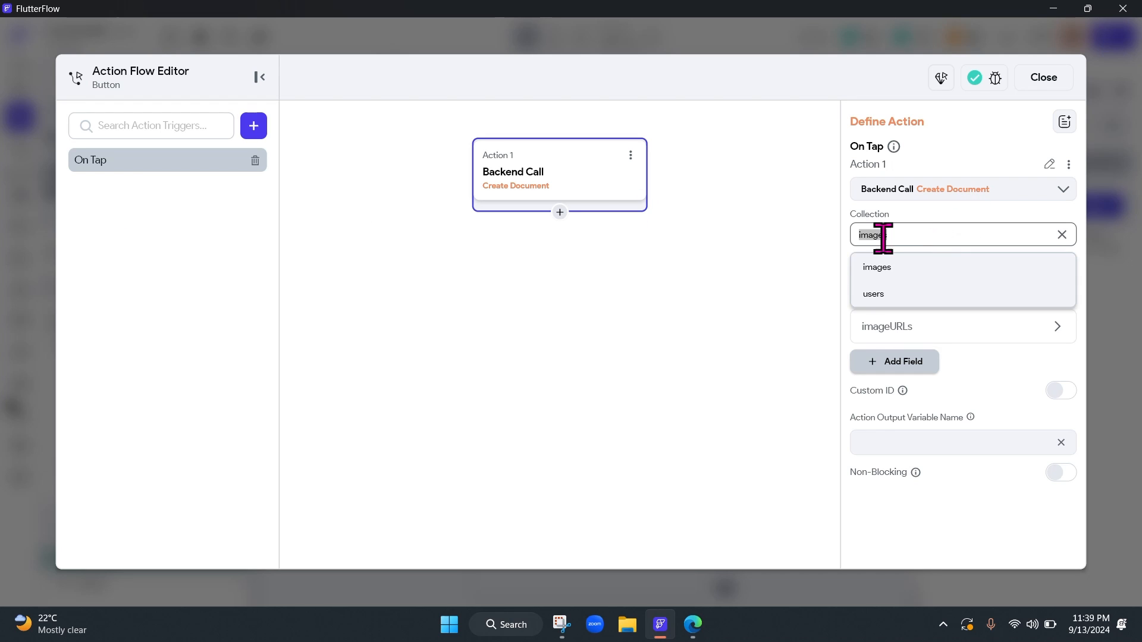
{"action": "left_click", "coordinate": [945, 218]}
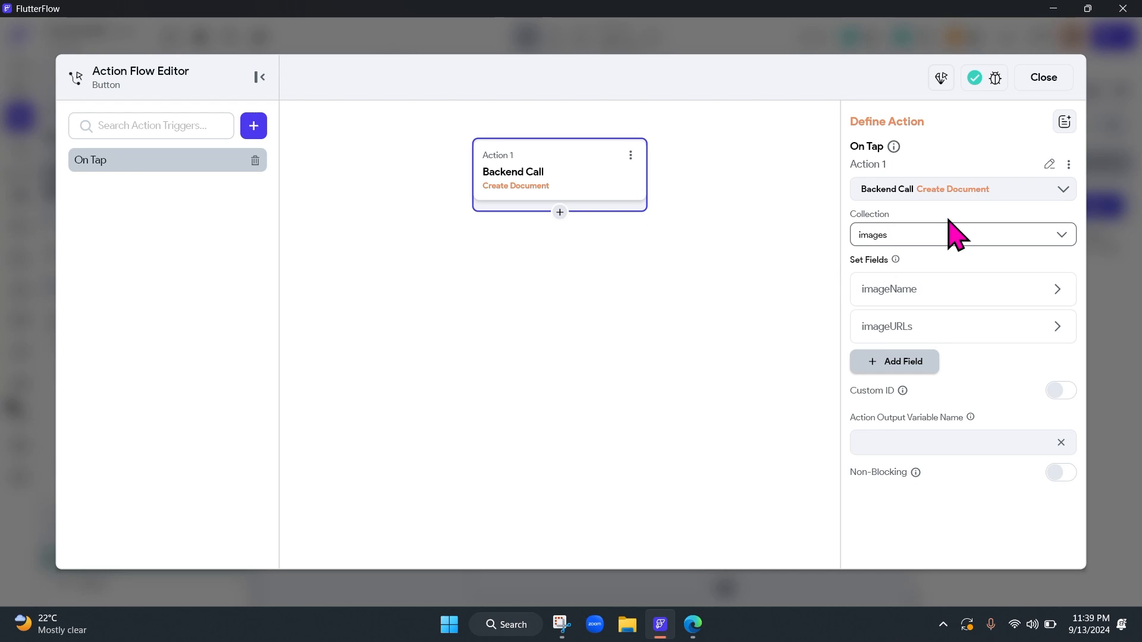
{"action": "left_click", "coordinate": [909, 238]}
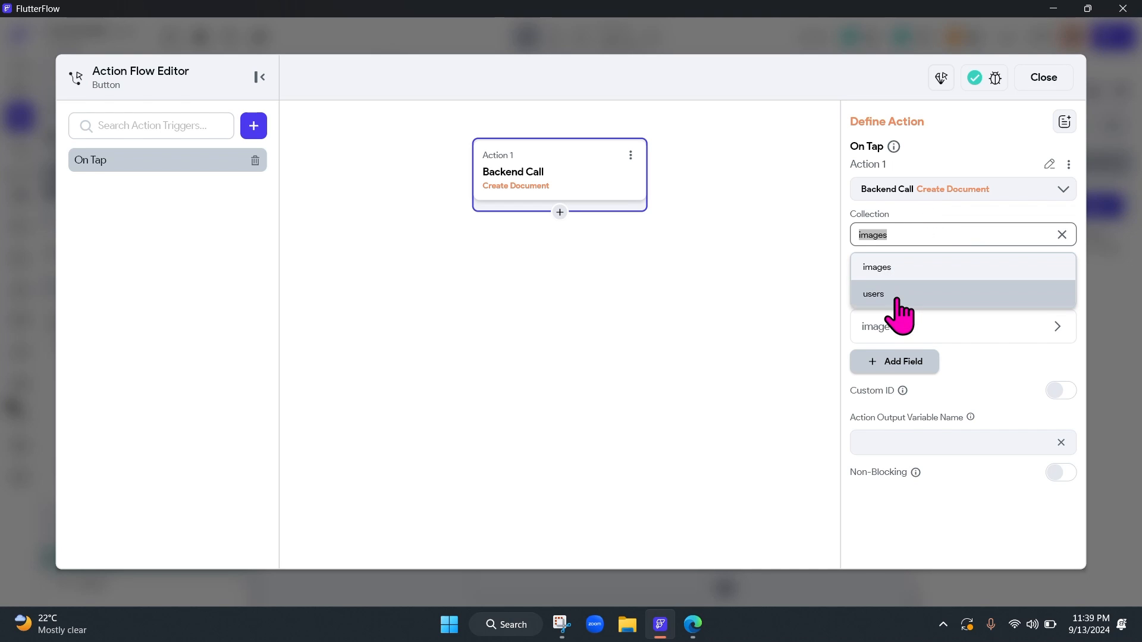
{"action": "left_click", "coordinate": [935, 209]}
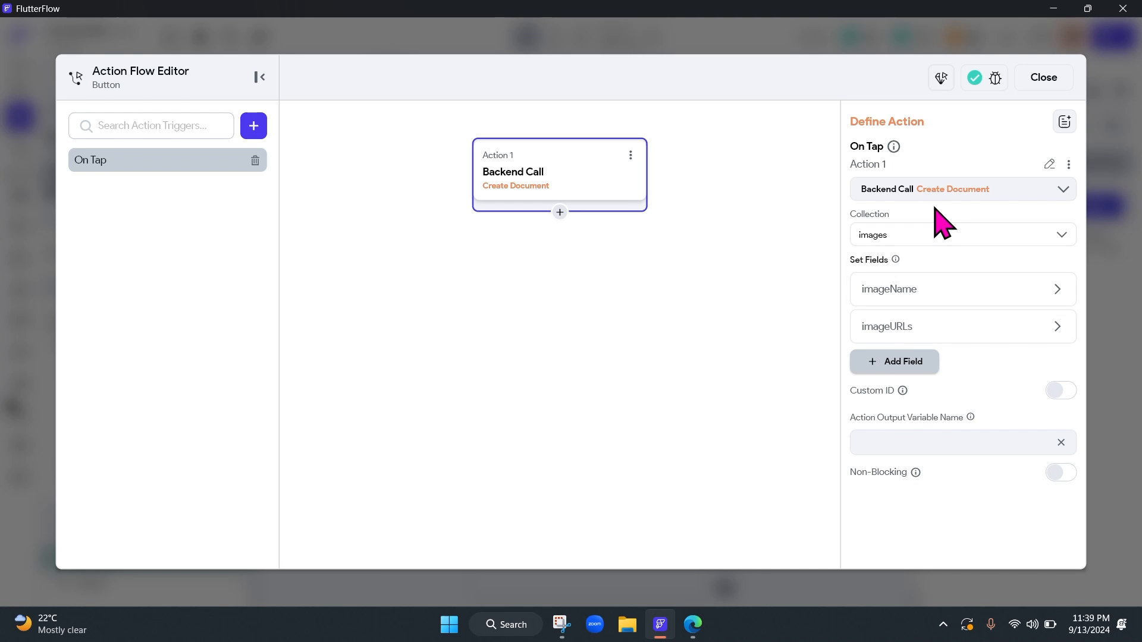
- Examine the TextField variable used for the imageName field and its Widget State options, then close the variable picker
{"action": "left_click", "coordinate": [910, 292]}
{"action": "scroll", "coordinate": [931, 387], "scroll_direction": "down", "scroll_amount": 1}
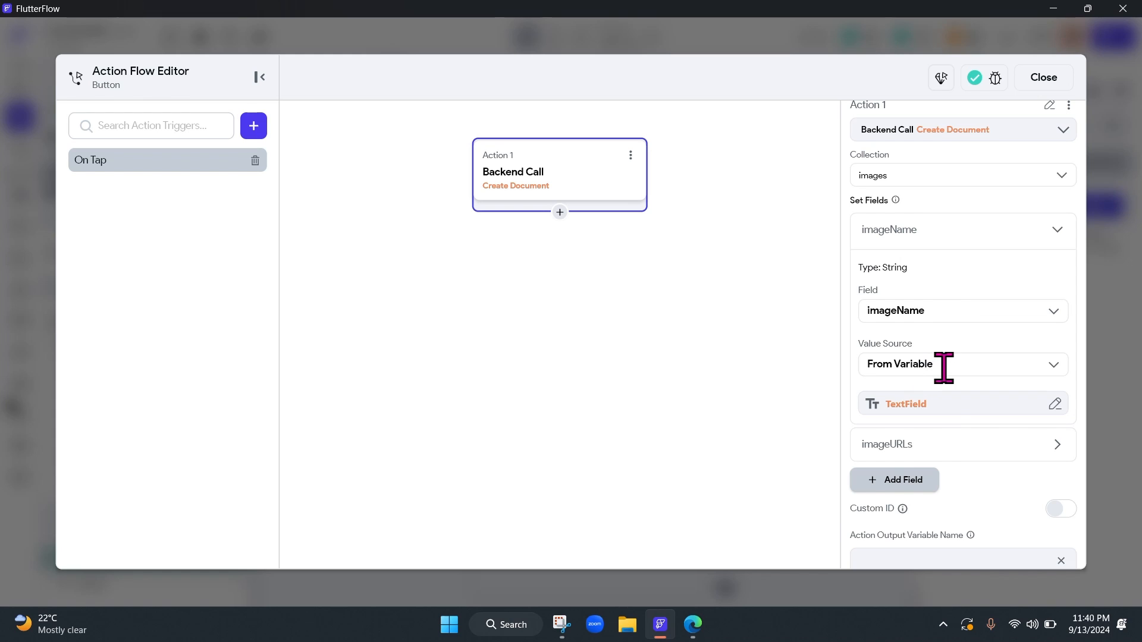
{"action": "scroll", "coordinate": [944, 369], "scroll_direction": "down", "scroll_amount": 1}
{"action": "left_click", "coordinate": [912, 349]}
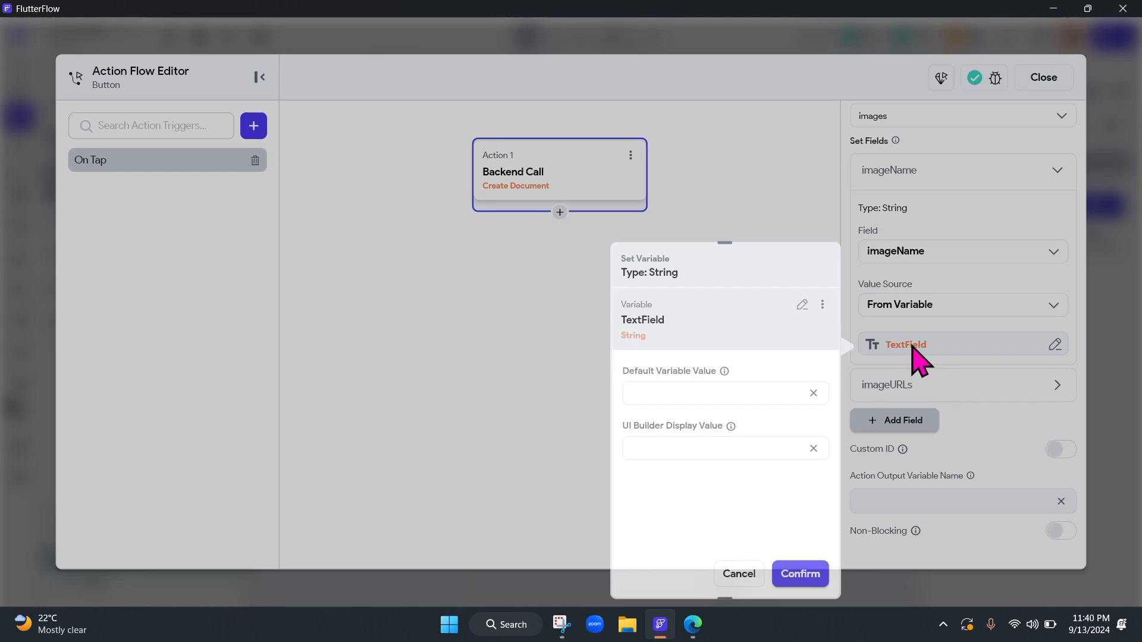
{"action": "left_click", "coordinate": [801, 305]}
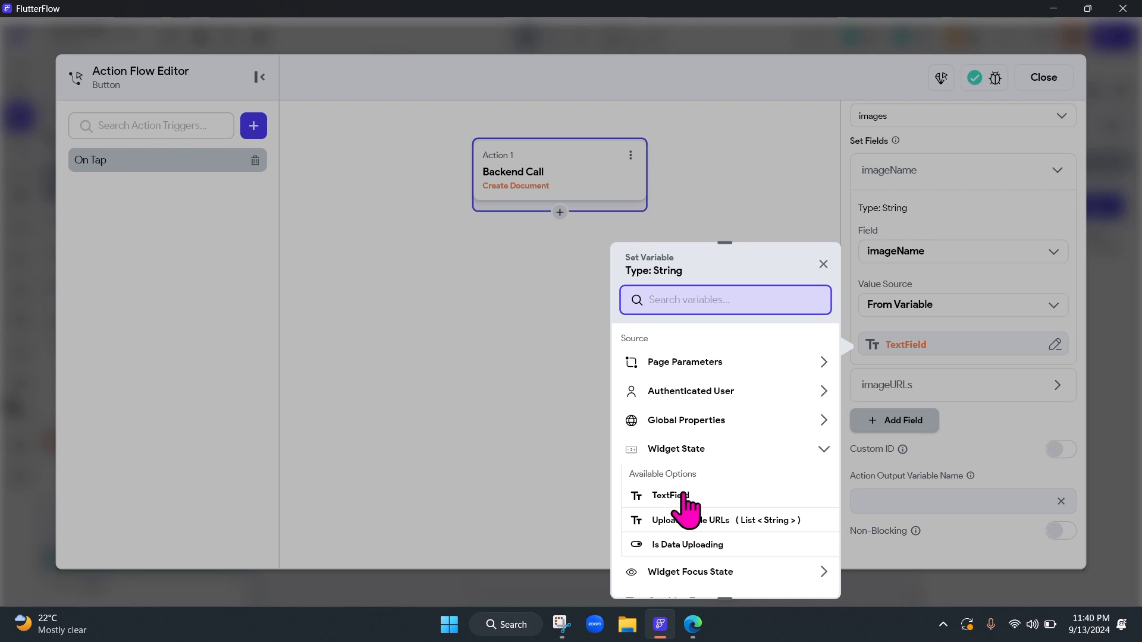
{"action": "left_click", "coordinate": [967, 357]}
- Review the imageURLs field's list update type and value source in the Create Document call, then close the Action Flow Editor
{"action": "scroll", "coordinate": [945, 374], "scroll_direction": "down", "scroll_amount": 1}
{"action": "left_click", "coordinate": [919, 318]}
{"action": "scroll", "coordinate": [946, 318], "scroll_direction": "down", "scroll_amount": 1}
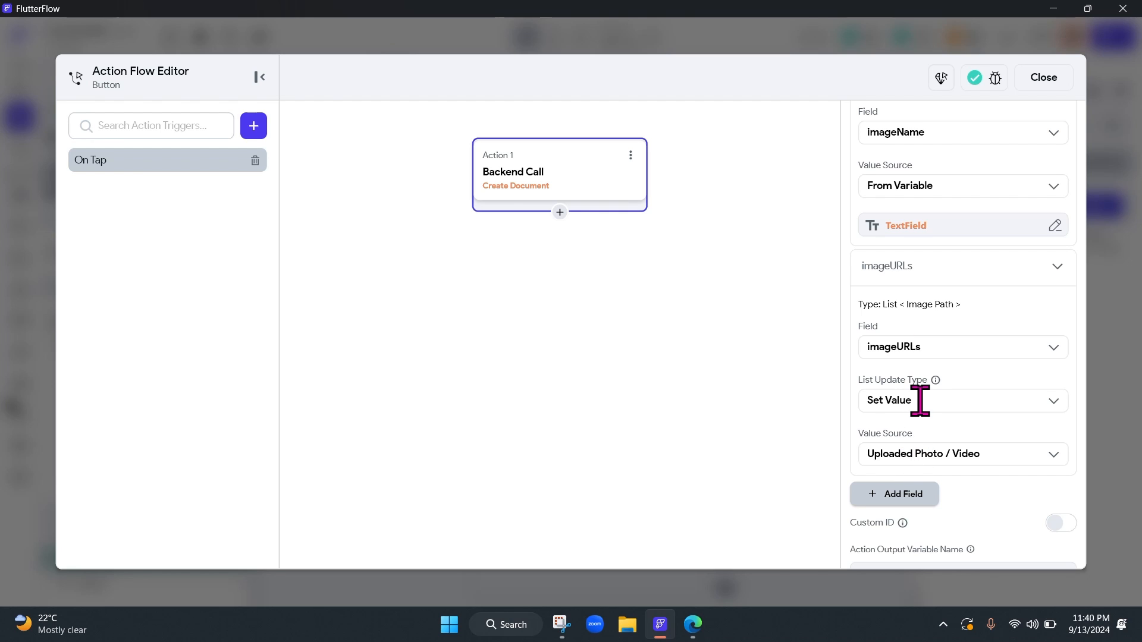
{"action": "left_click", "coordinate": [920, 400]}
{"action": "left_click", "coordinate": [966, 351]}
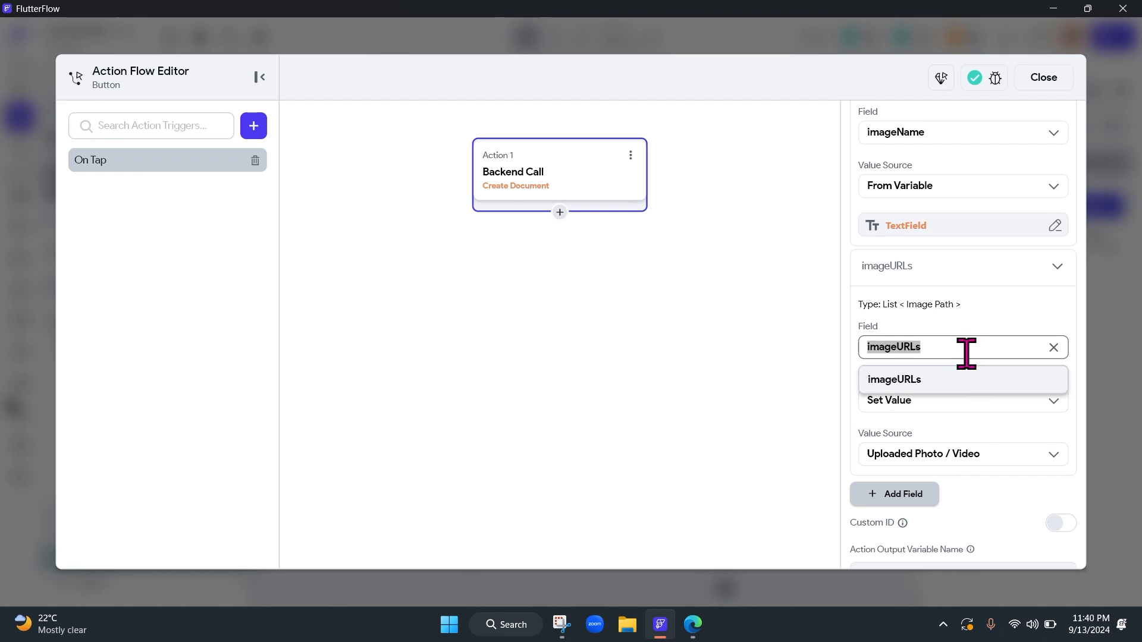
{"action": "left_click", "coordinate": [938, 456]}
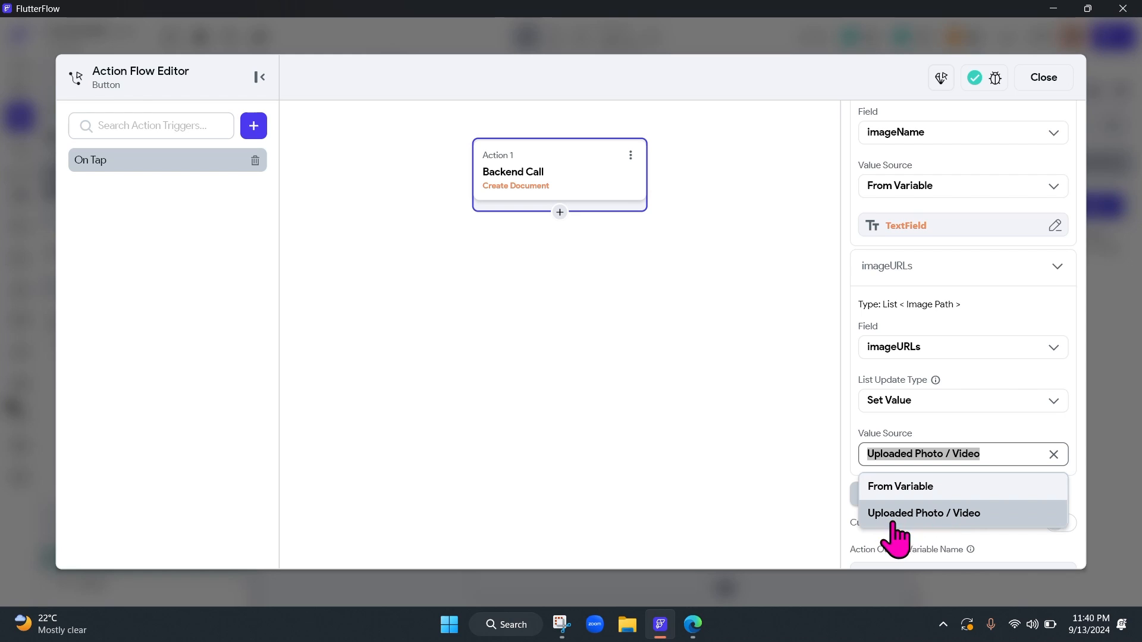
{"action": "left_click", "coordinate": [974, 521]}
{"action": "left_click", "coordinate": [805, 520]}
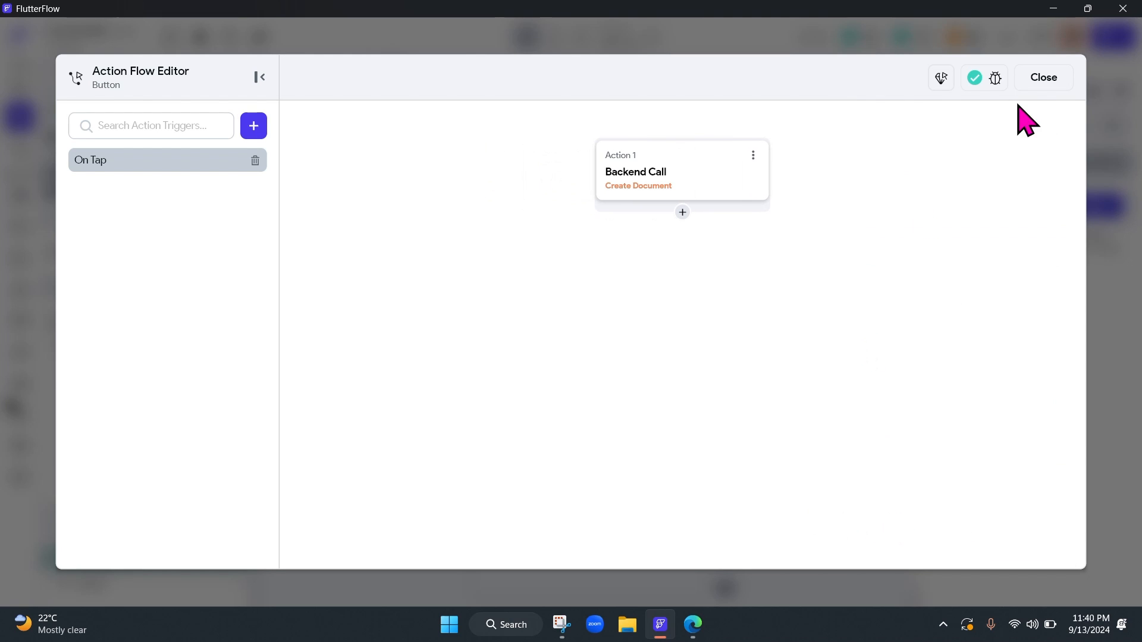
{"action": "left_click", "coordinate": [1029, 88]}
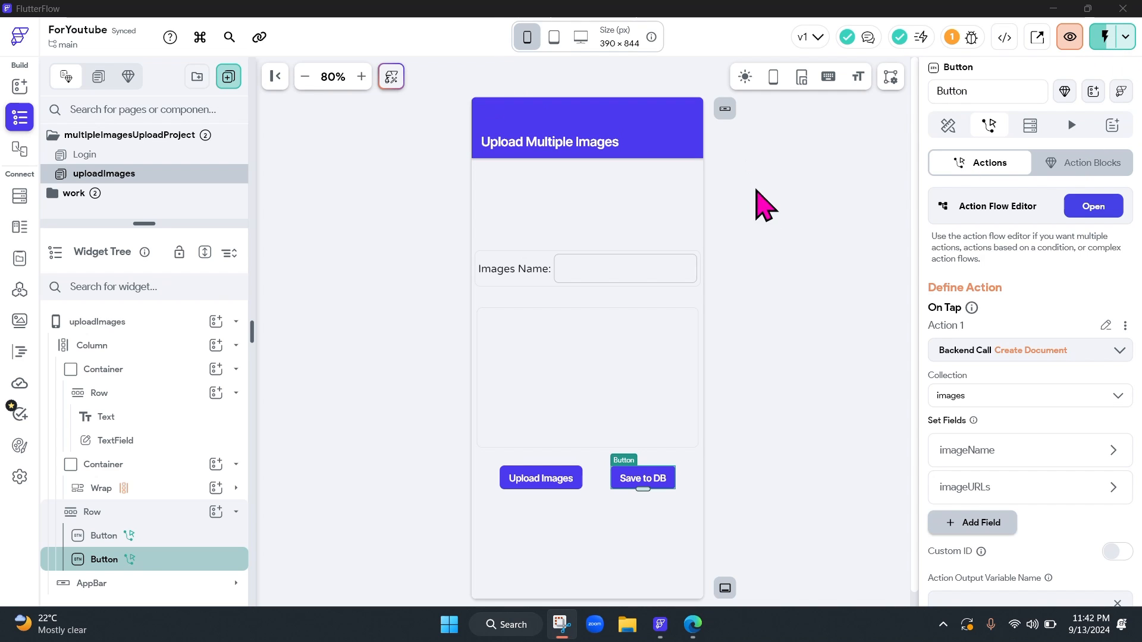
- Switch to the project's Test Mode session in the browser and log in to the app anonymously
{"action": "left_click", "coordinate": [774, 226]}
{"action": "left_click", "coordinate": [1106, 37]}
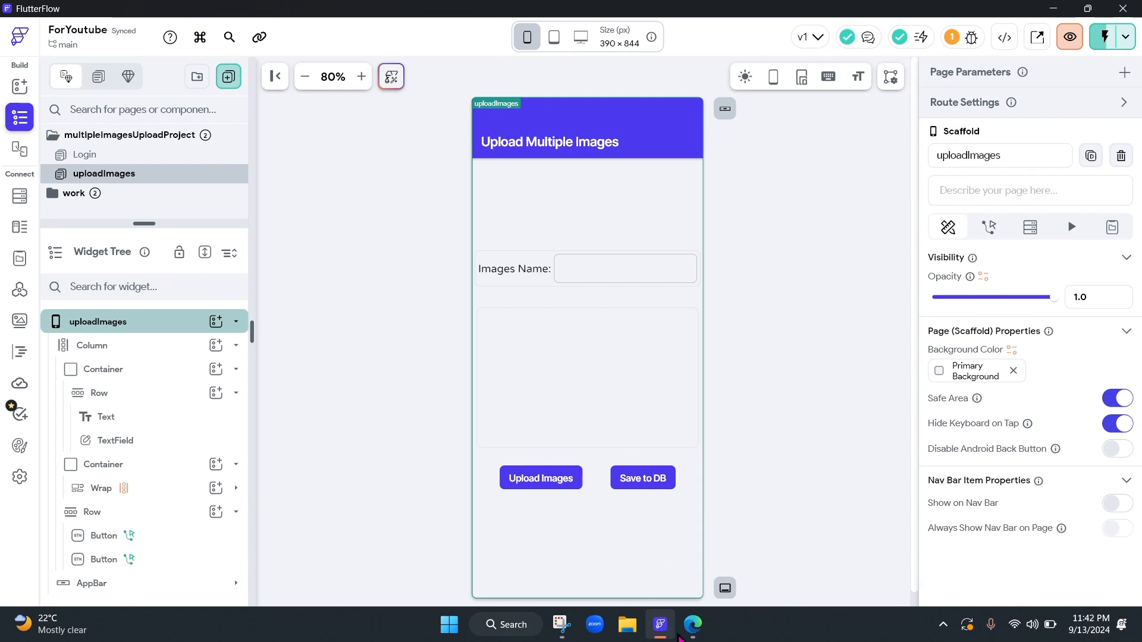
{"action": "left_click", "coordinate": [692, 630]}
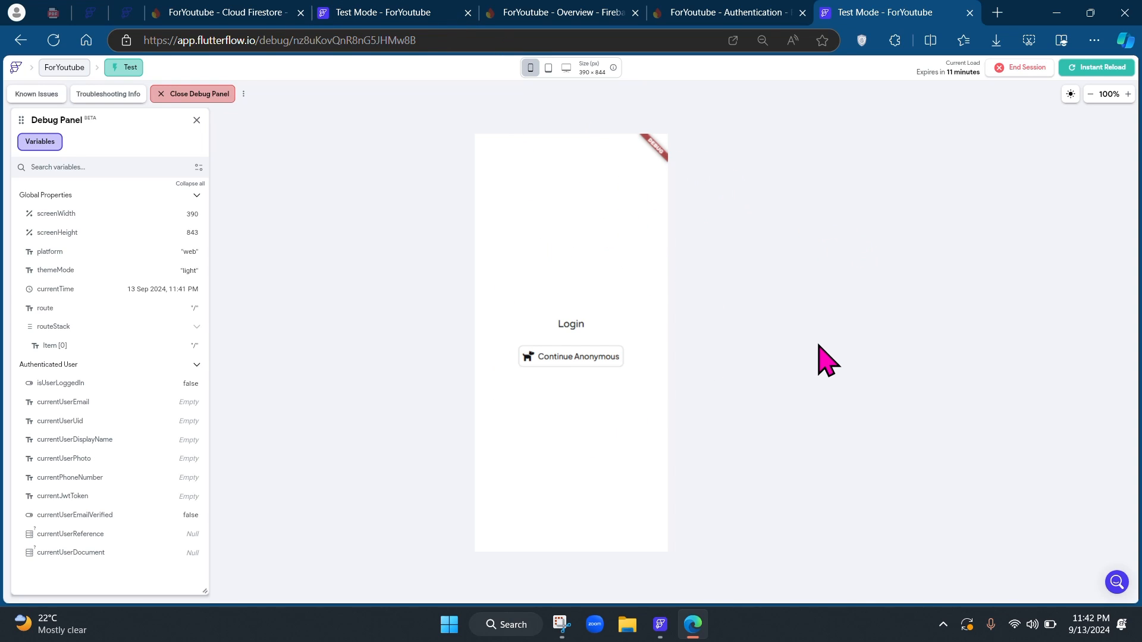
{"action": "left_click", "coordinate": [570, 363]}
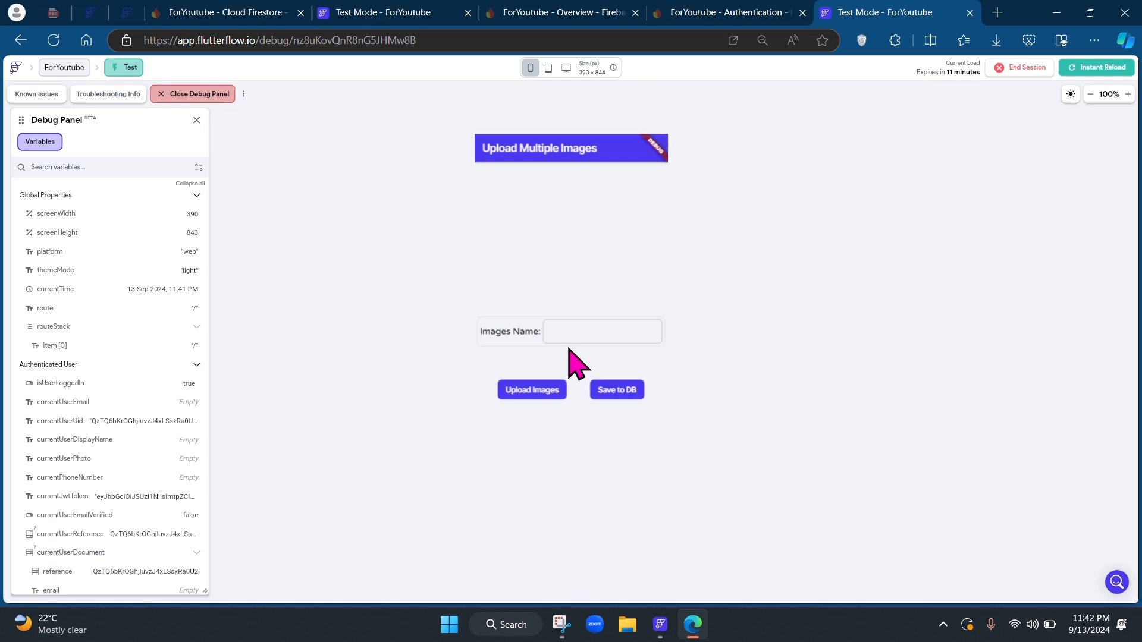
- Enter ImagesSetTwo as the images name and upload 1.png, 2.png, 3.png and 4.png from Downloads
{"action": "left_click", "coordinate": [581, 333]}
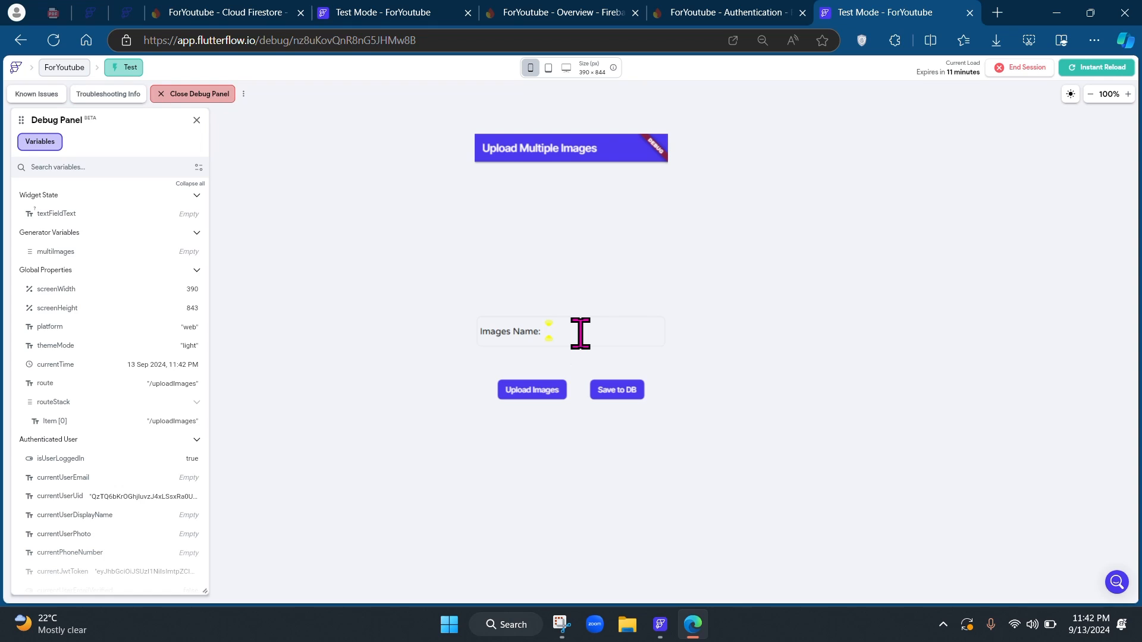
{"action": "type", "text": "ImagesSetTwo"}
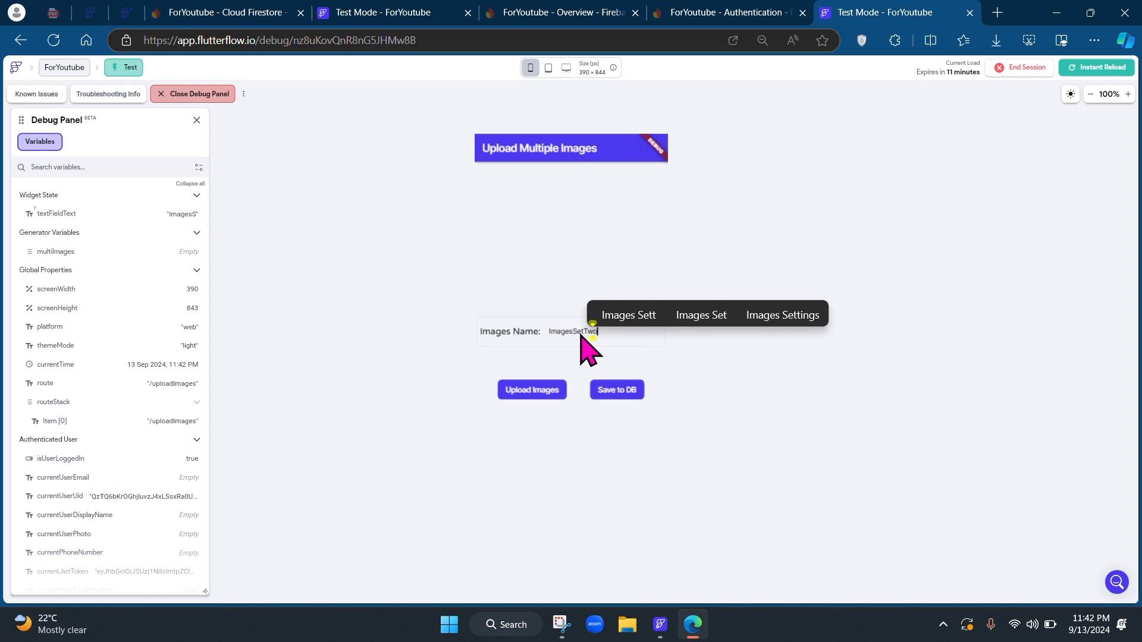
{"action": "left_click", "coordinate": [544, 393]}
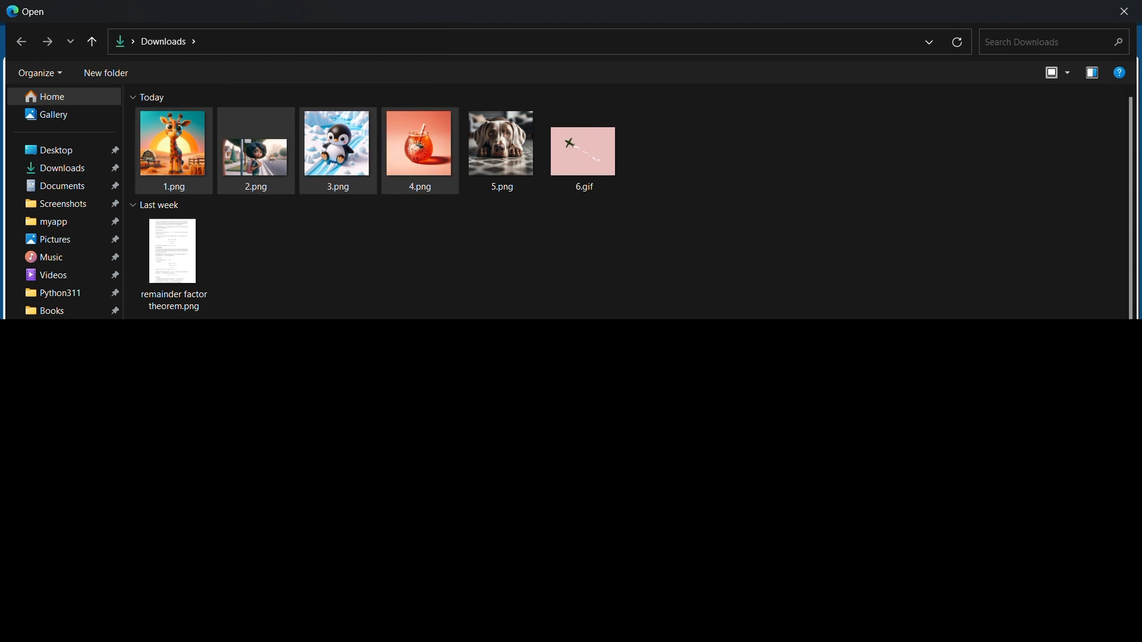
{"action": "left_click", "coordinate": [1000, 586]}
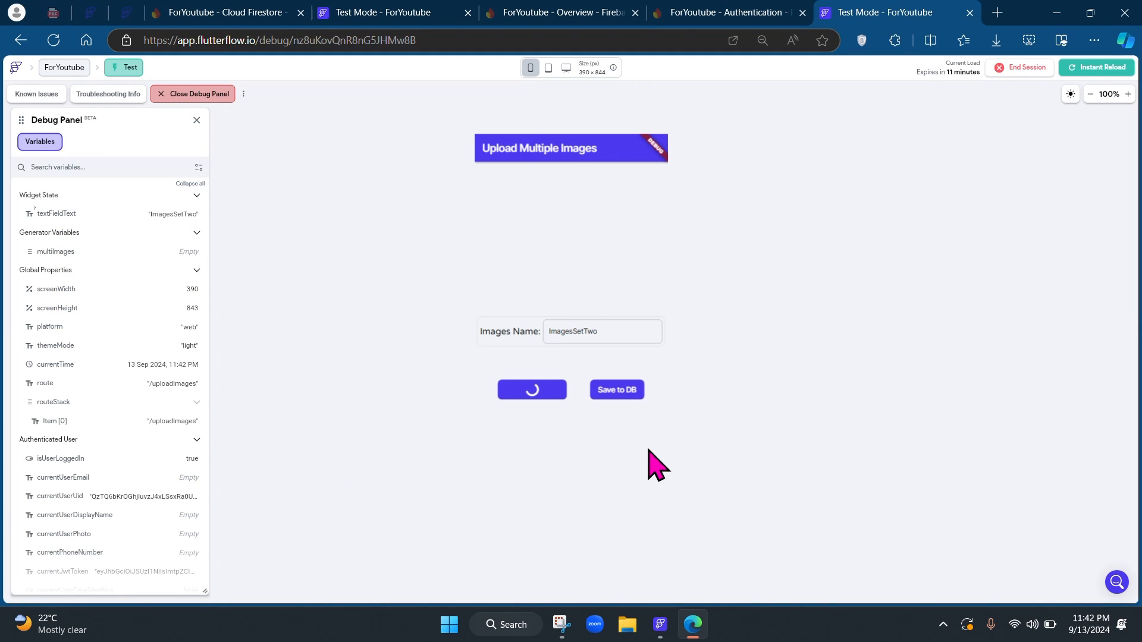
- Check the collections in the Firestore database, then return to the test app and save the uploaded images to the database
{"action": "left_click", "coordinate": [220, 12]}
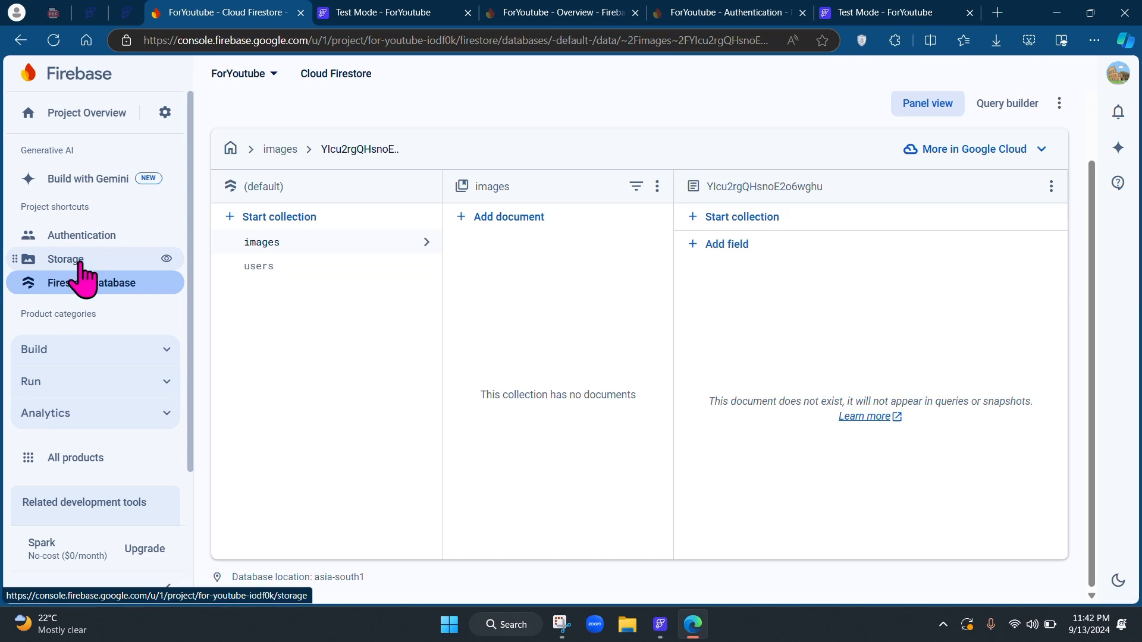
{"action": "left_click", "coordinate": [85, 281]}
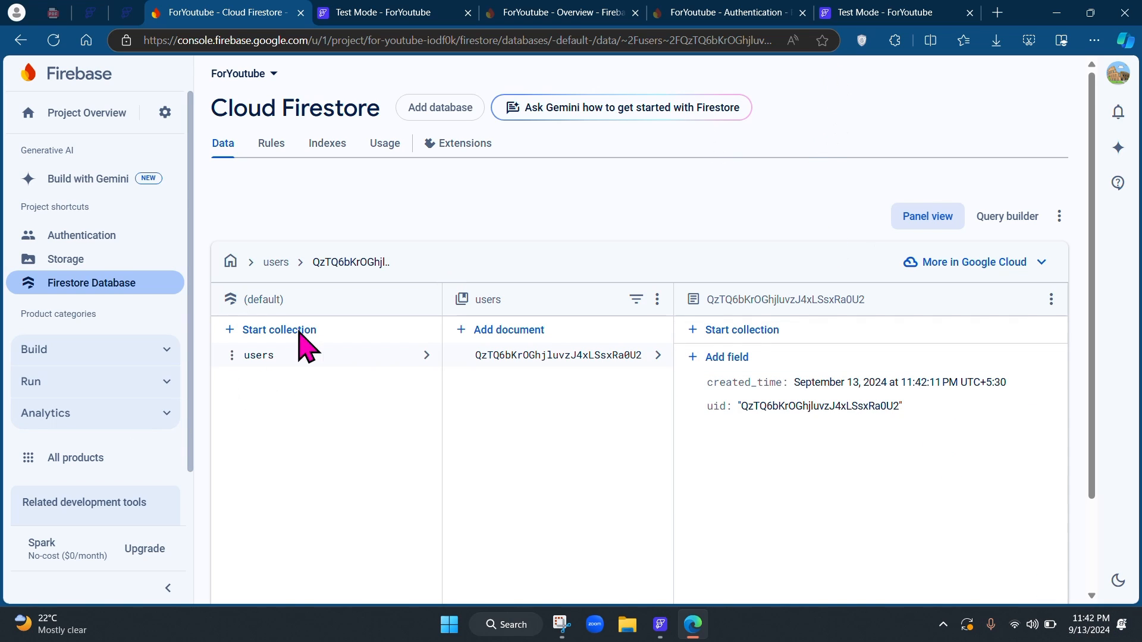
{"action": "left_click", "coordinate": [884, 12]}
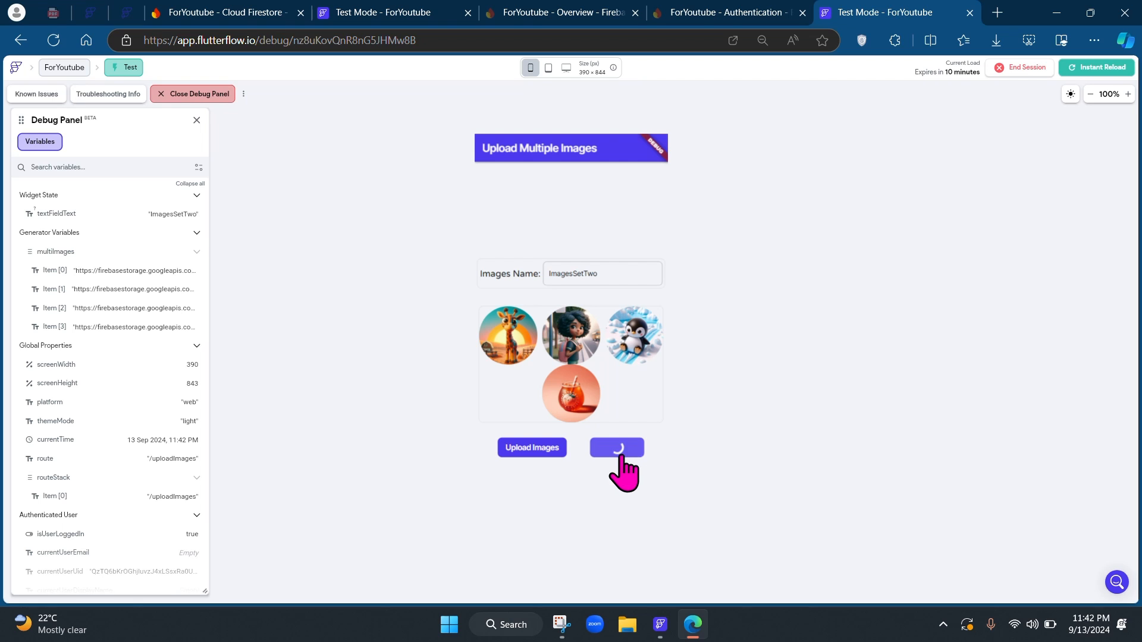
- Reload Cloud Firestore in the Firebase console and examine the imageName and imageURLs fields of the document in the images collection
{"action": "left_click", "coordinate": [262, 13]}
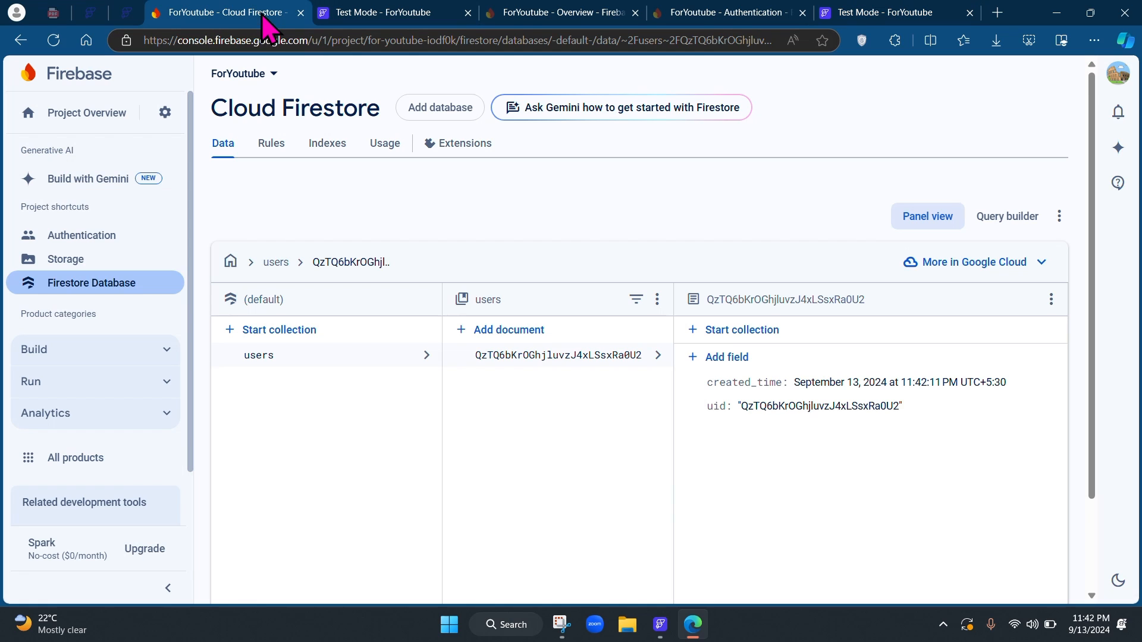
{"action": "left_click", "coordinate": [54, 40]}
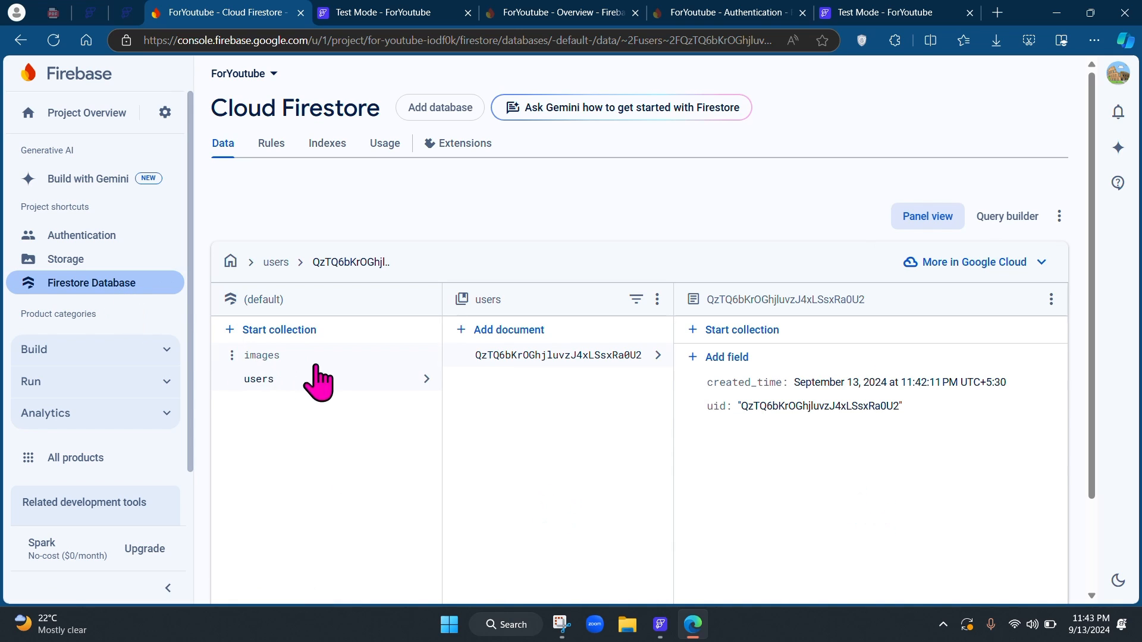
{"action": "left_click", "coordinate": [267, 357]}
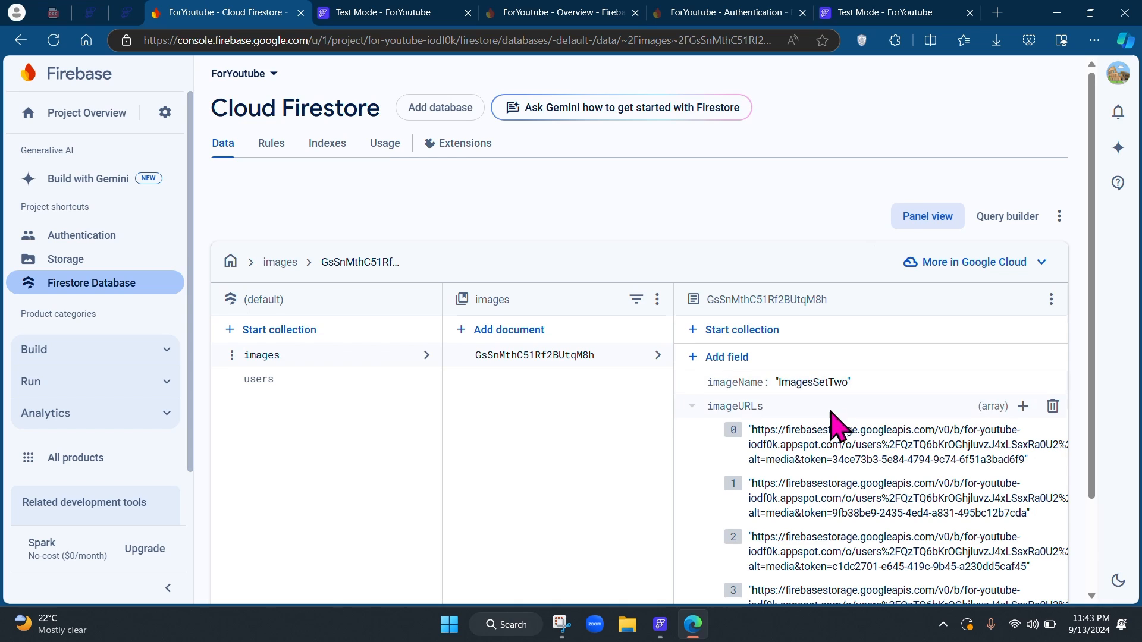
{"action": "scroll", "coordinate": [791, 458], "scroll_direction": "down", "scroll_amount": 2}
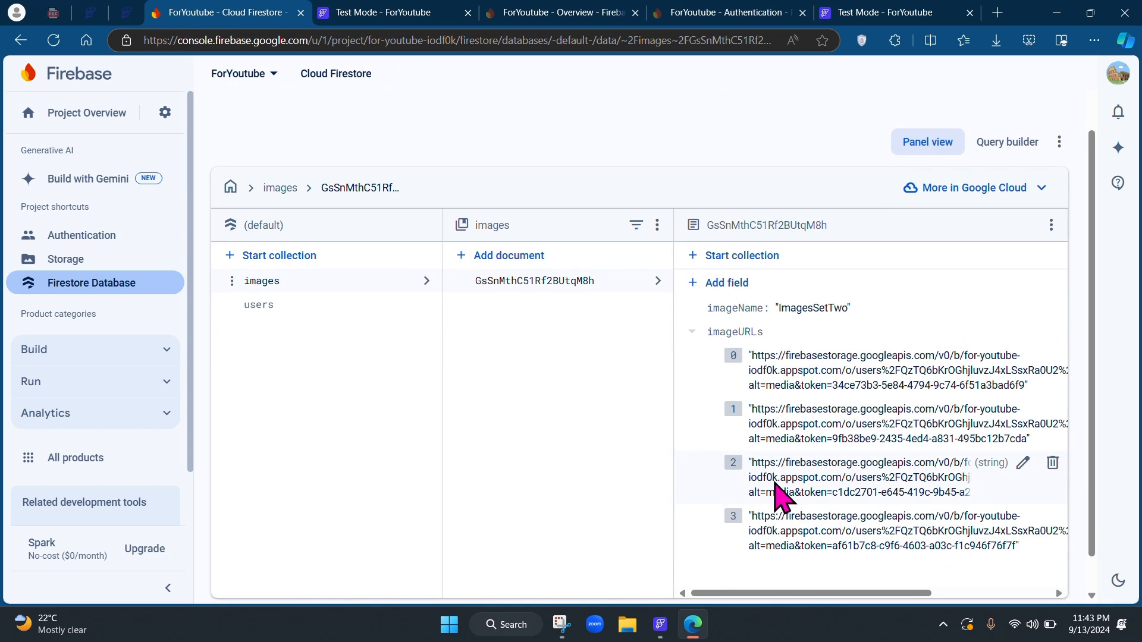